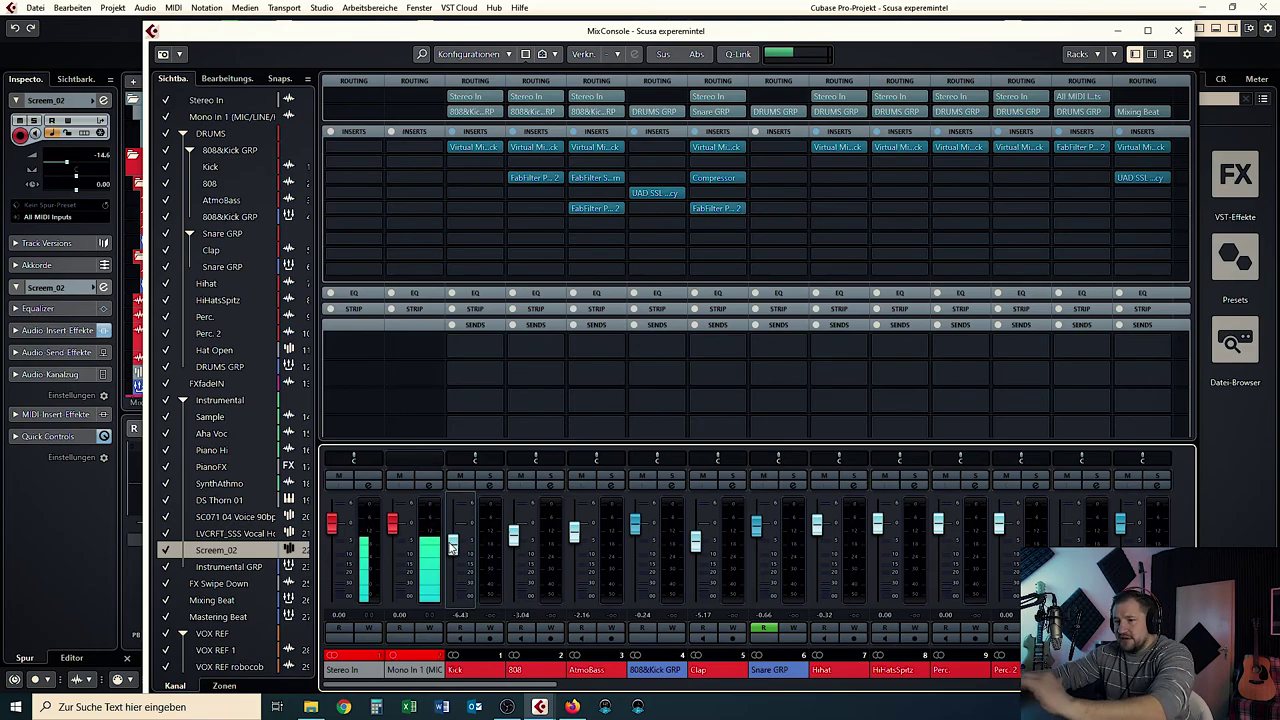
Look through the mixer channels from the drums to the master section and select the MASTERING channel.
drag(522, 685, 688, 675)
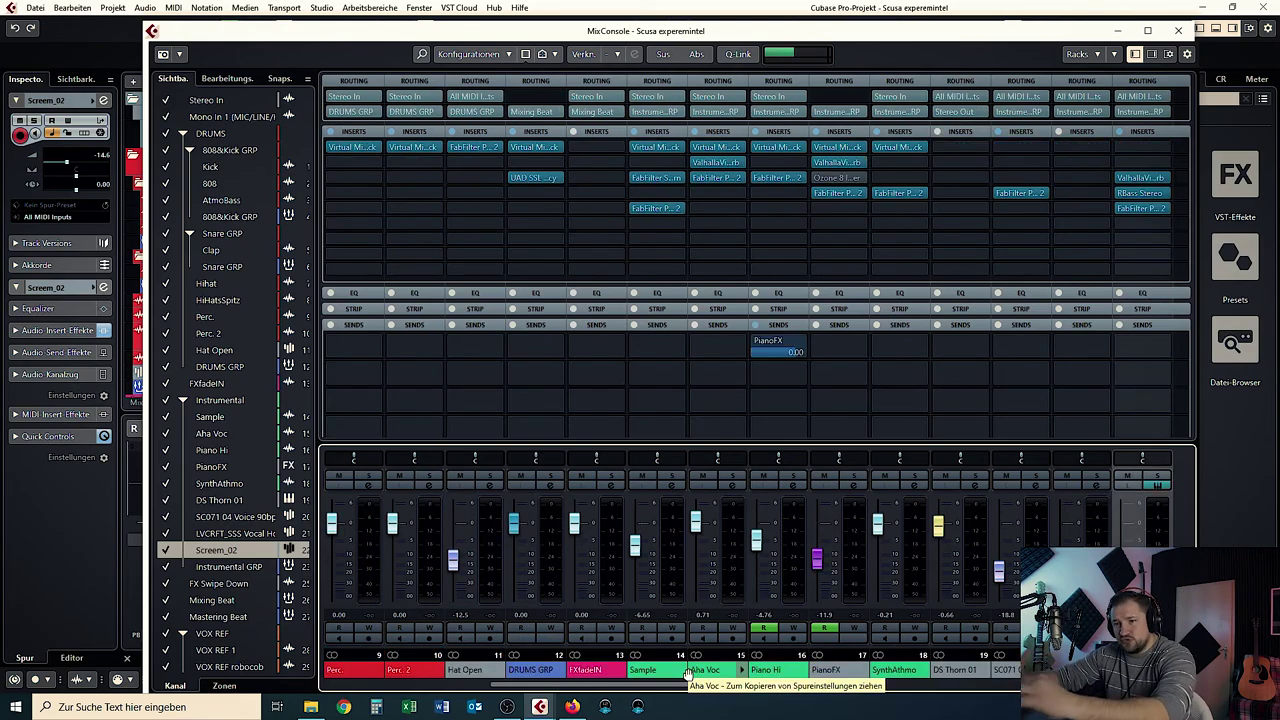
scroll(549, 673, right, 3)
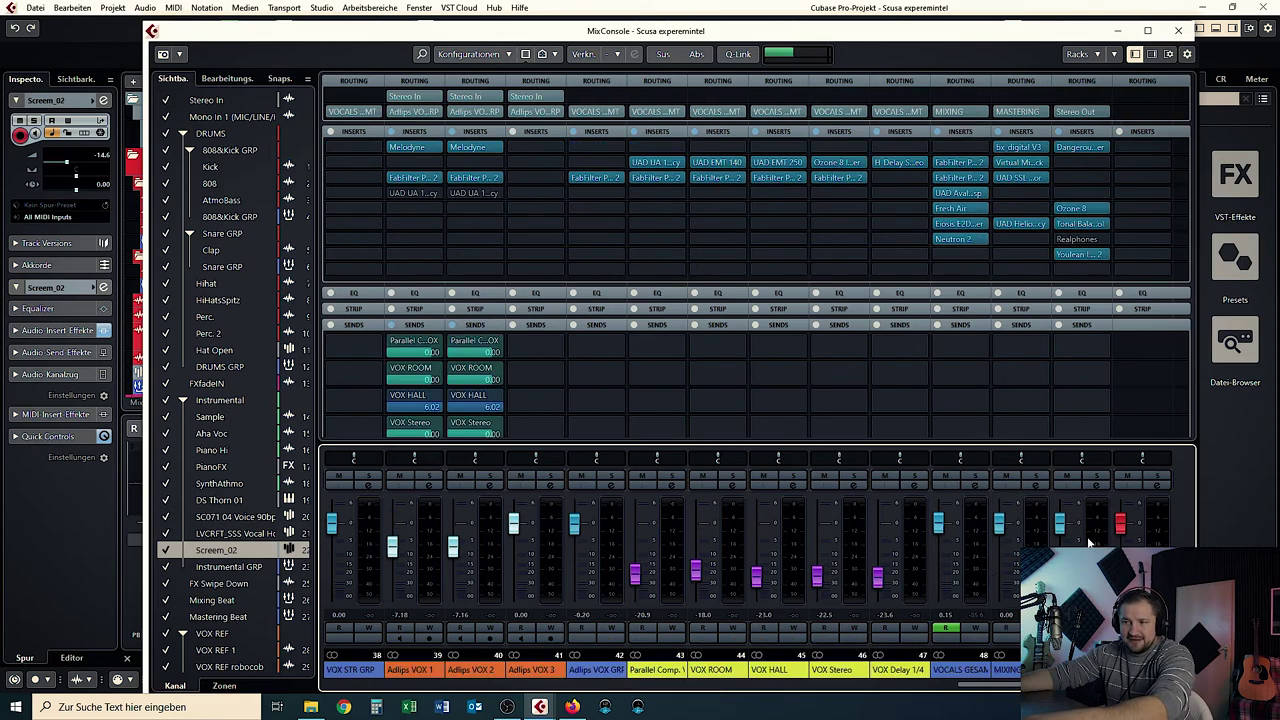
click(1081, 669)
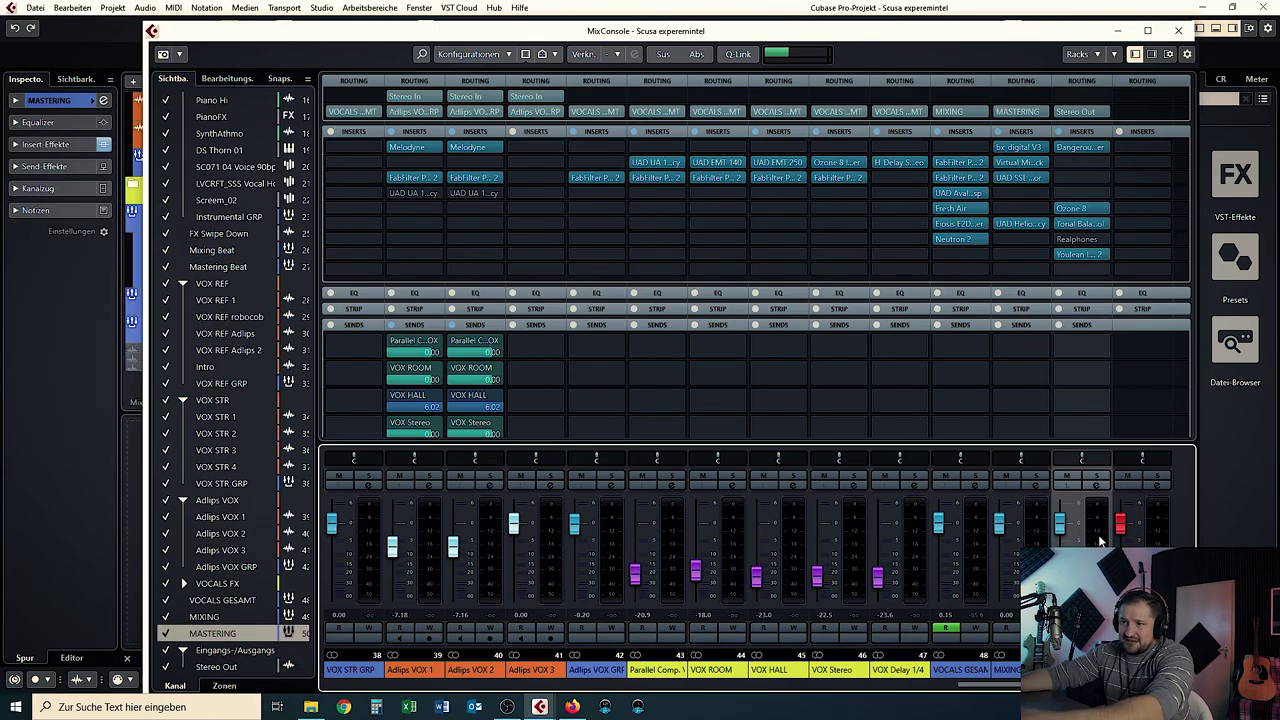
drag(1003, 688, 604, 706)
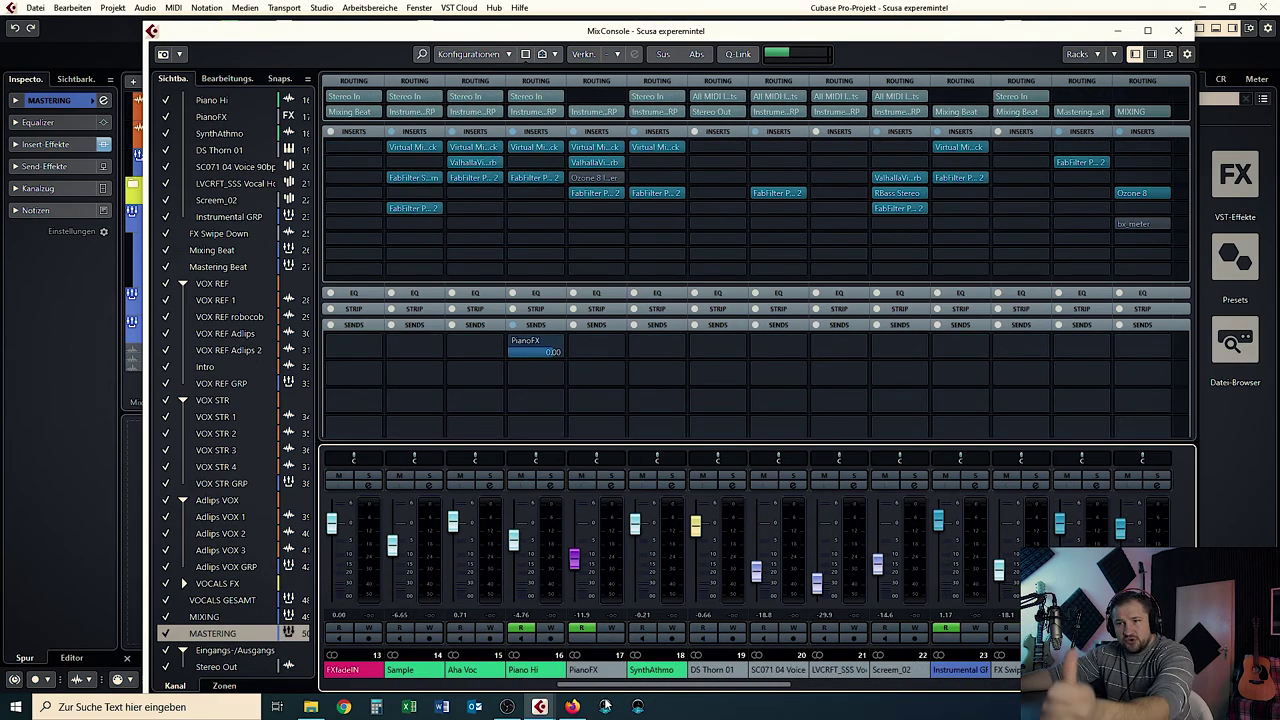
drag(606, 706, 1040, 690)
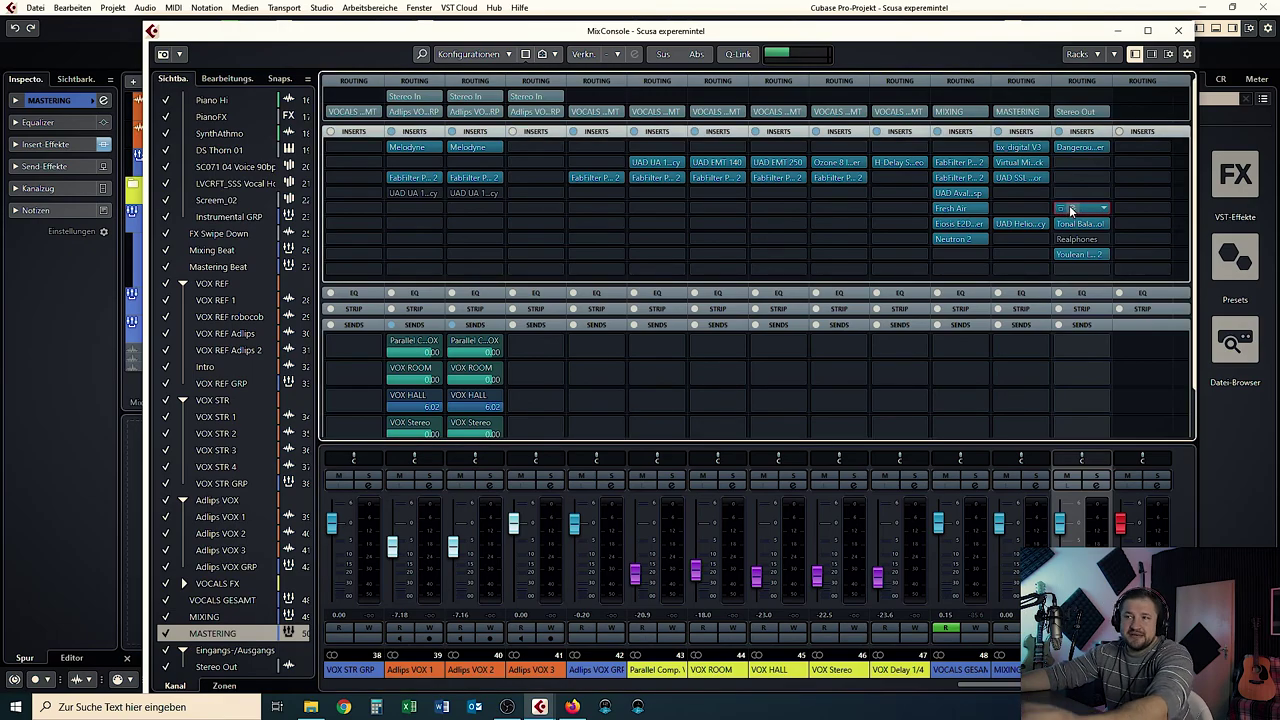
Examine the Ozone 8 insert on the MASTERING channel, then review the full range of mixer channels.
click(1070, 208)
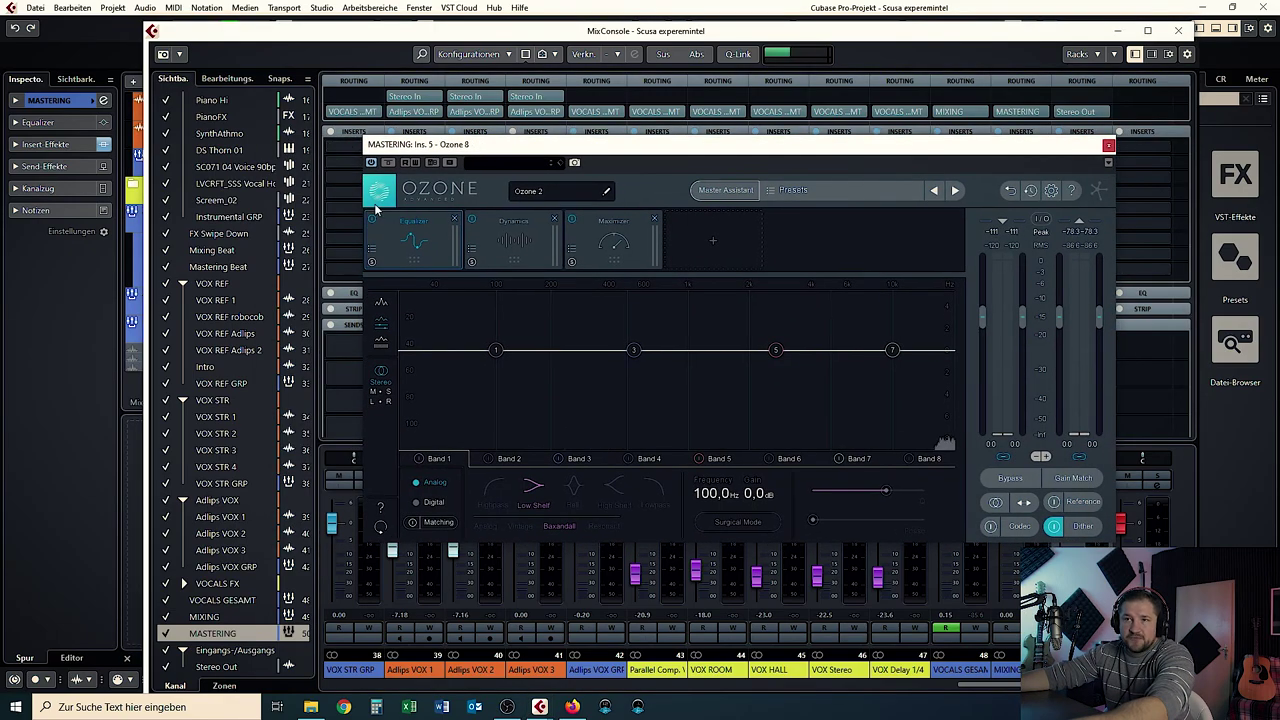
click(598, 218)
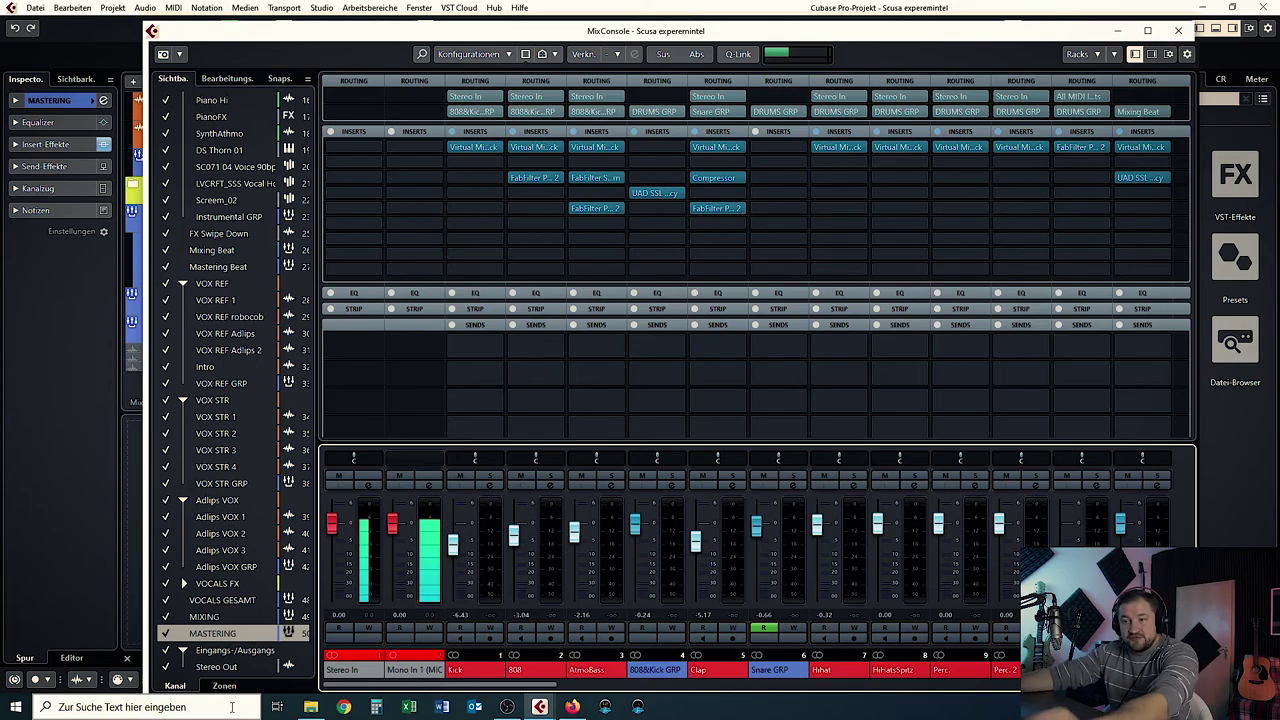
drag(440, 685, 1060, 685)
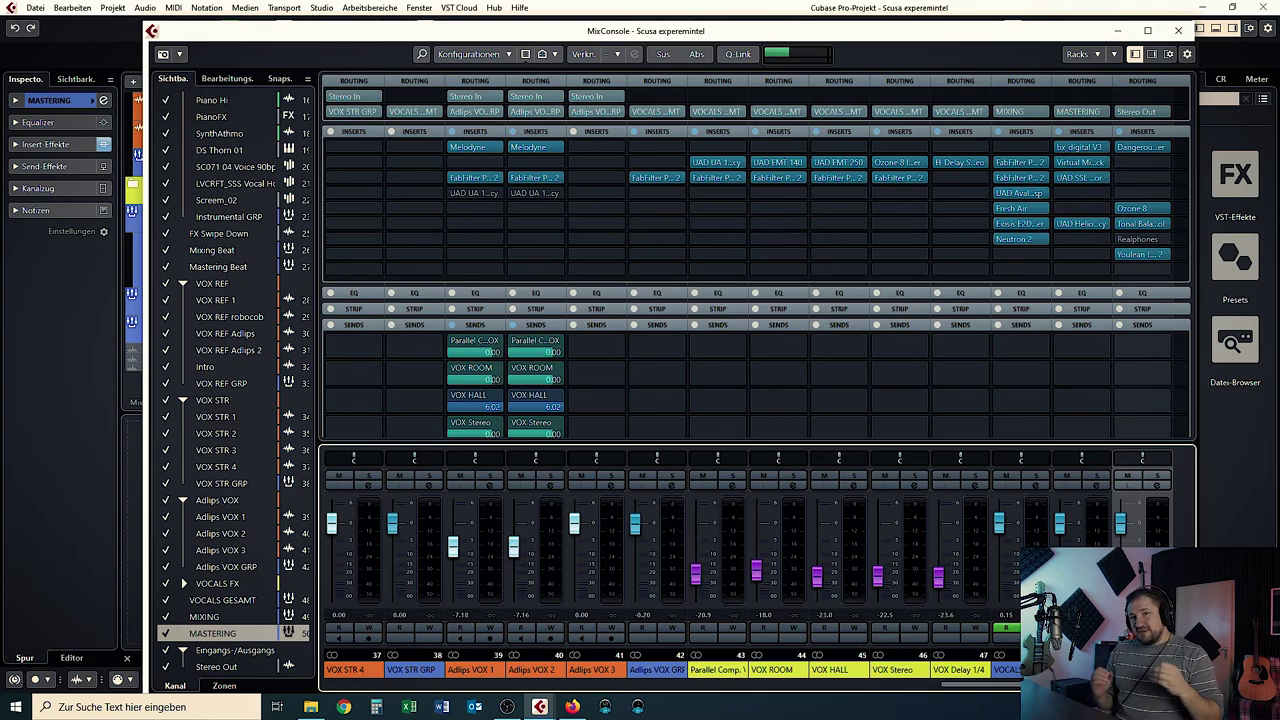
drag(1043, 685, 425, 685)
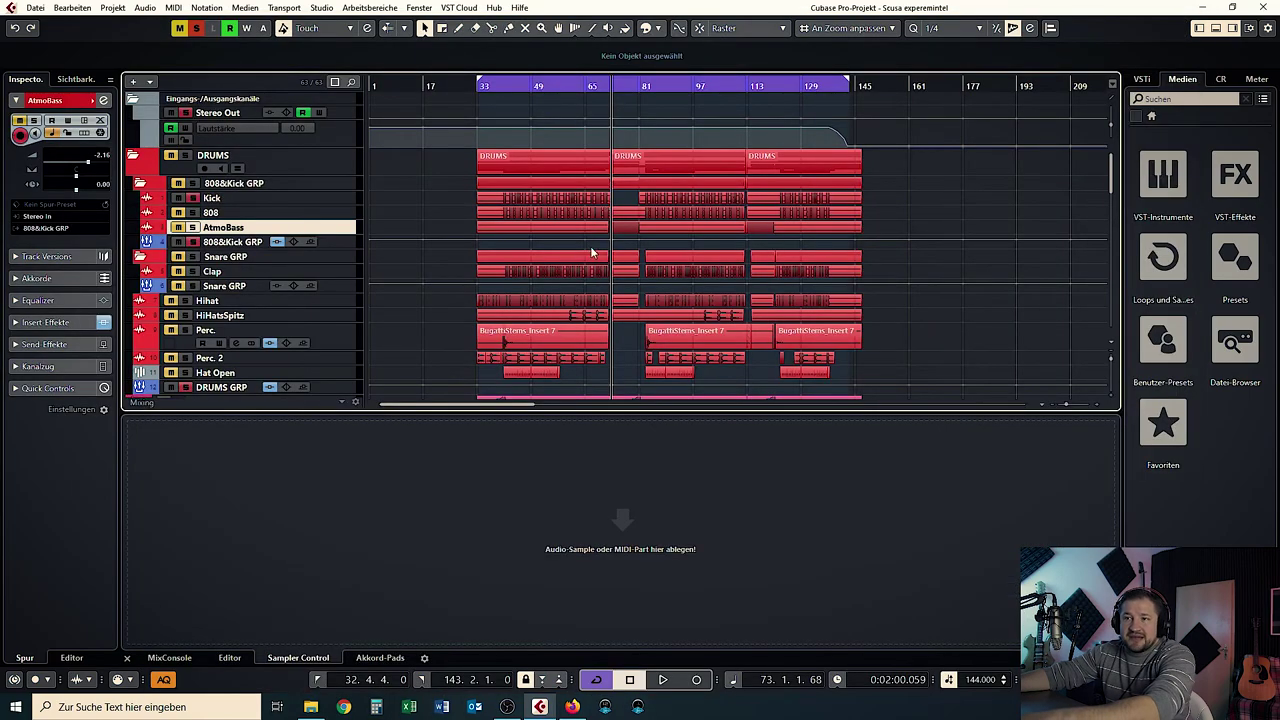
Solo the drum tracks with their inserts bypassed and play the loop over bars 41 to 57.
scroll(564, 303, up, 3)
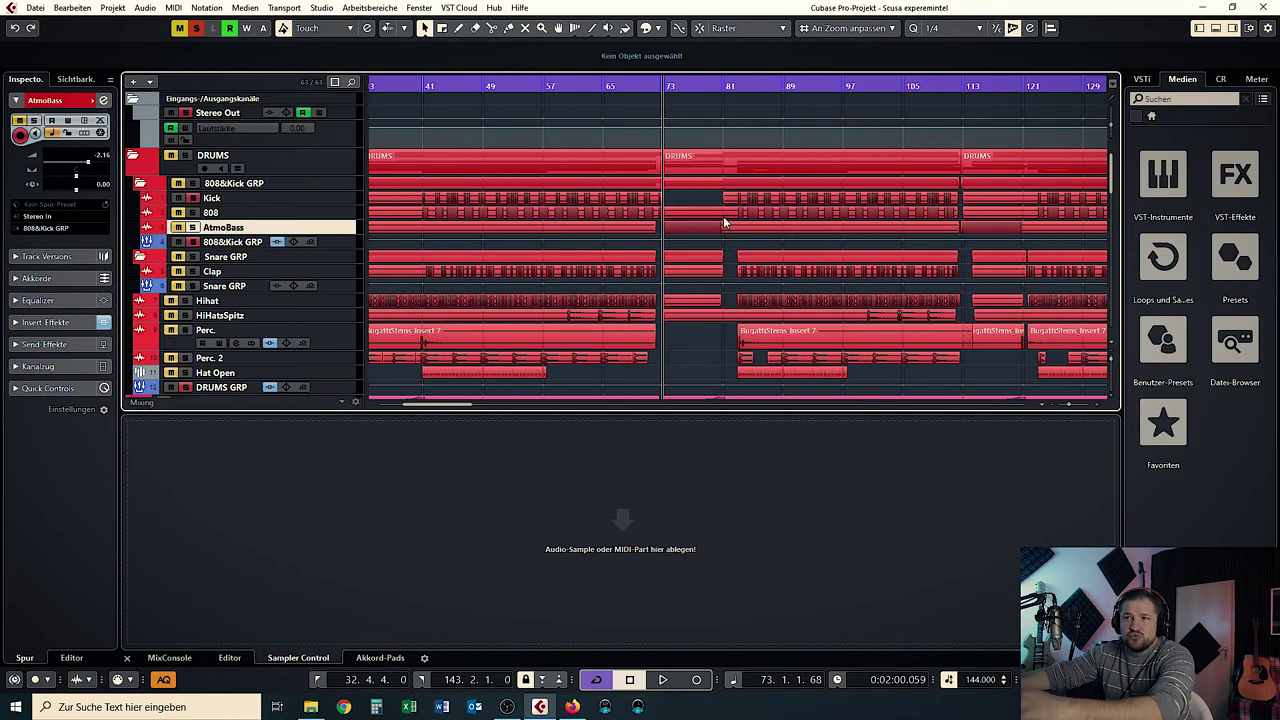
scroll(755, 223, down, 2)
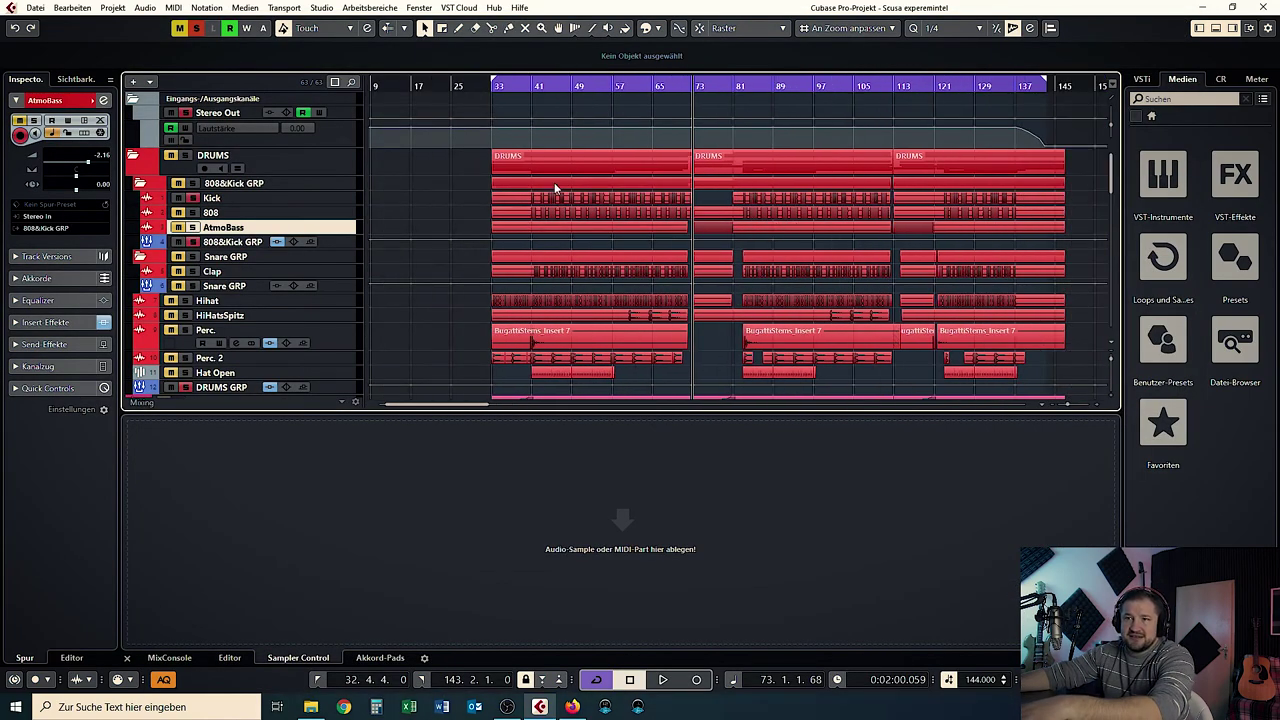
scroll(550, 175, up, 1)
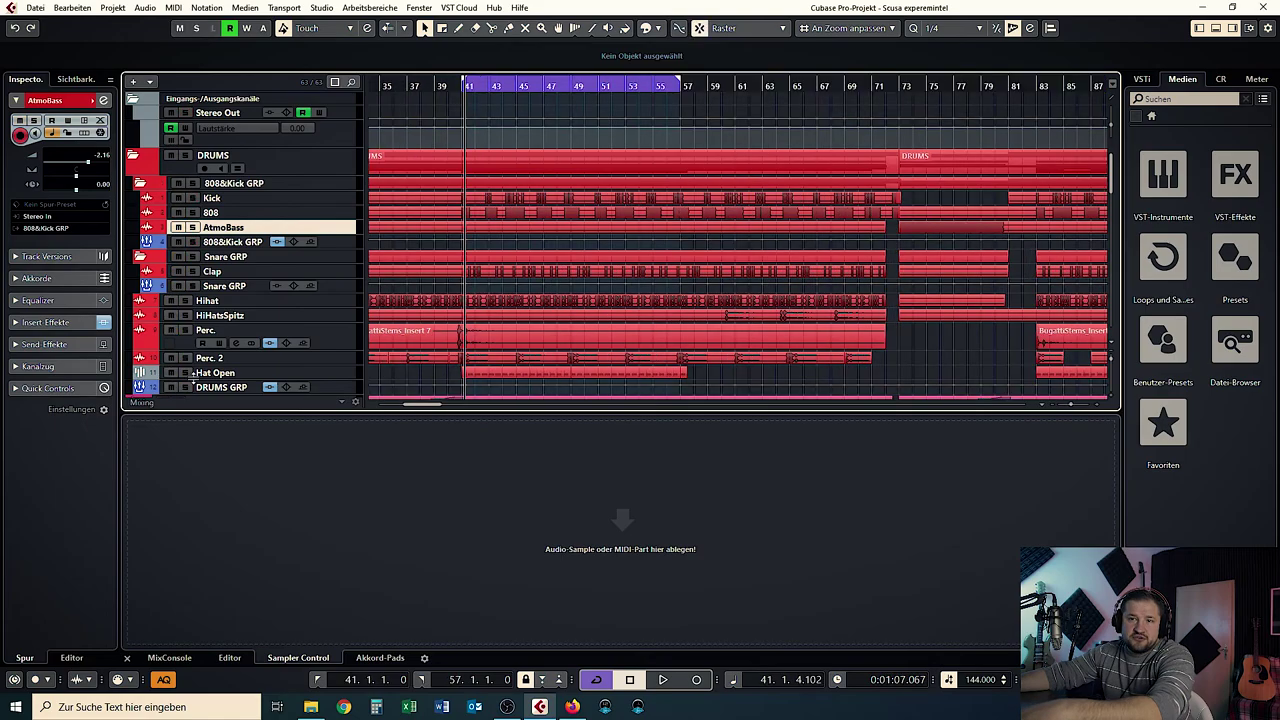
scroll(200, 368, down, 1)
click(187, 327)
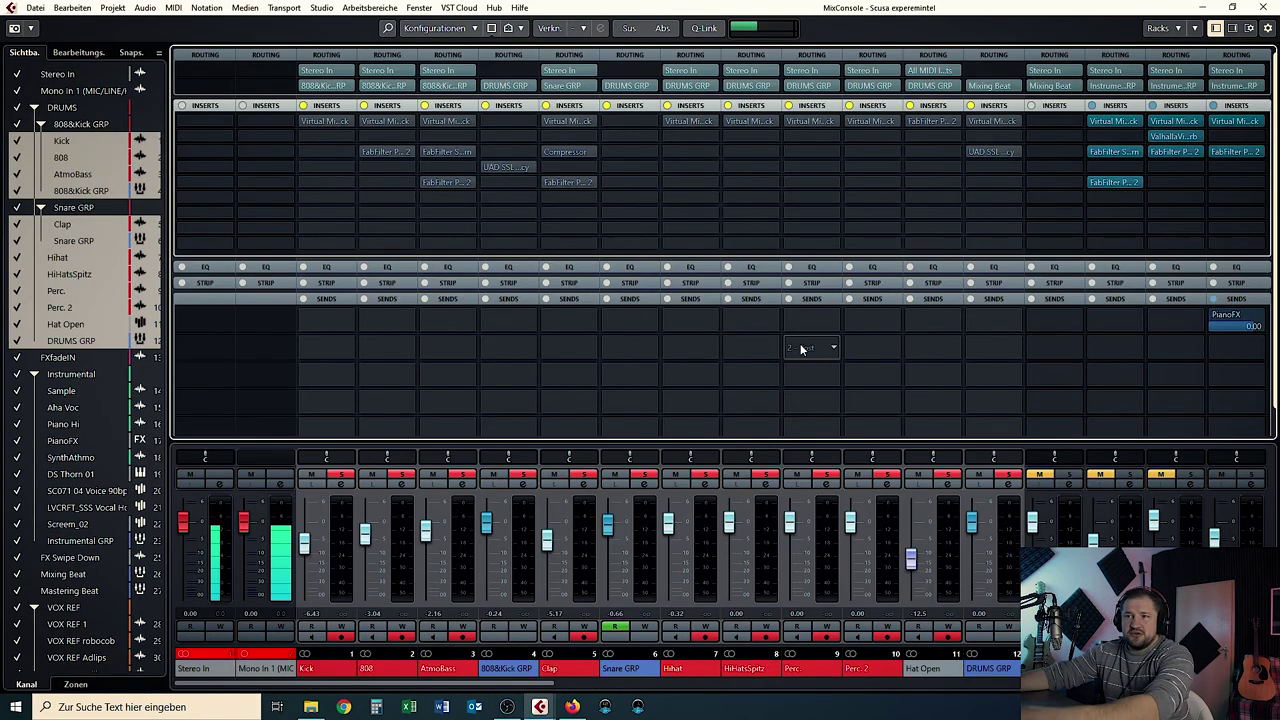
key(space)
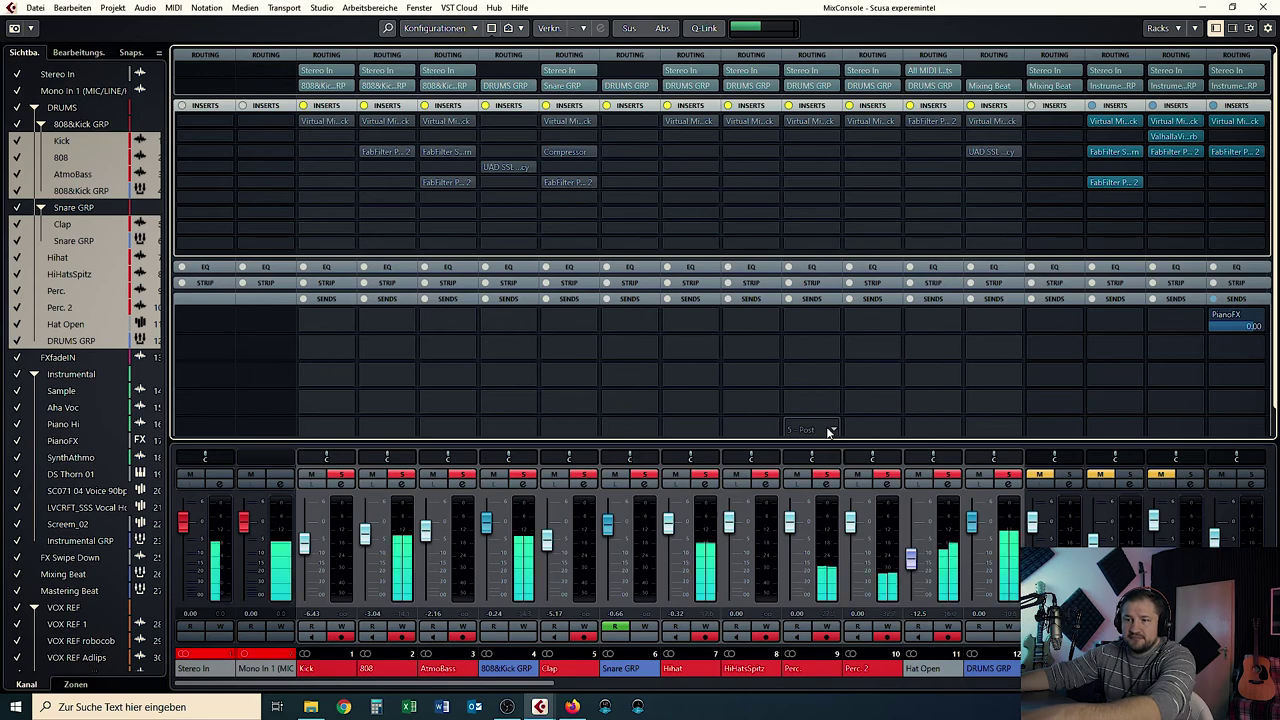
Reactivate the bypassed Virtual Mix Rack inserts on the drum channels, including Kick, 808, AtmoBass, Clap, Hihat and HiHatsSpitz.
click(508, 683)
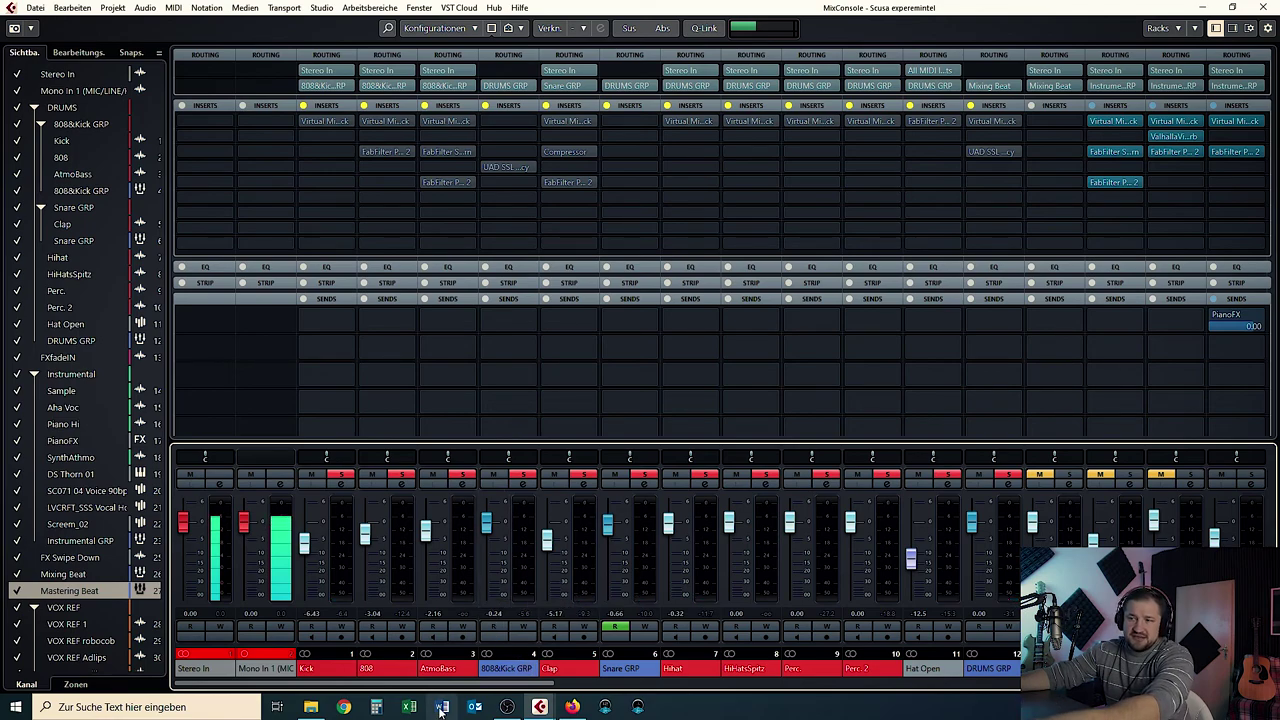
click(320, 668)
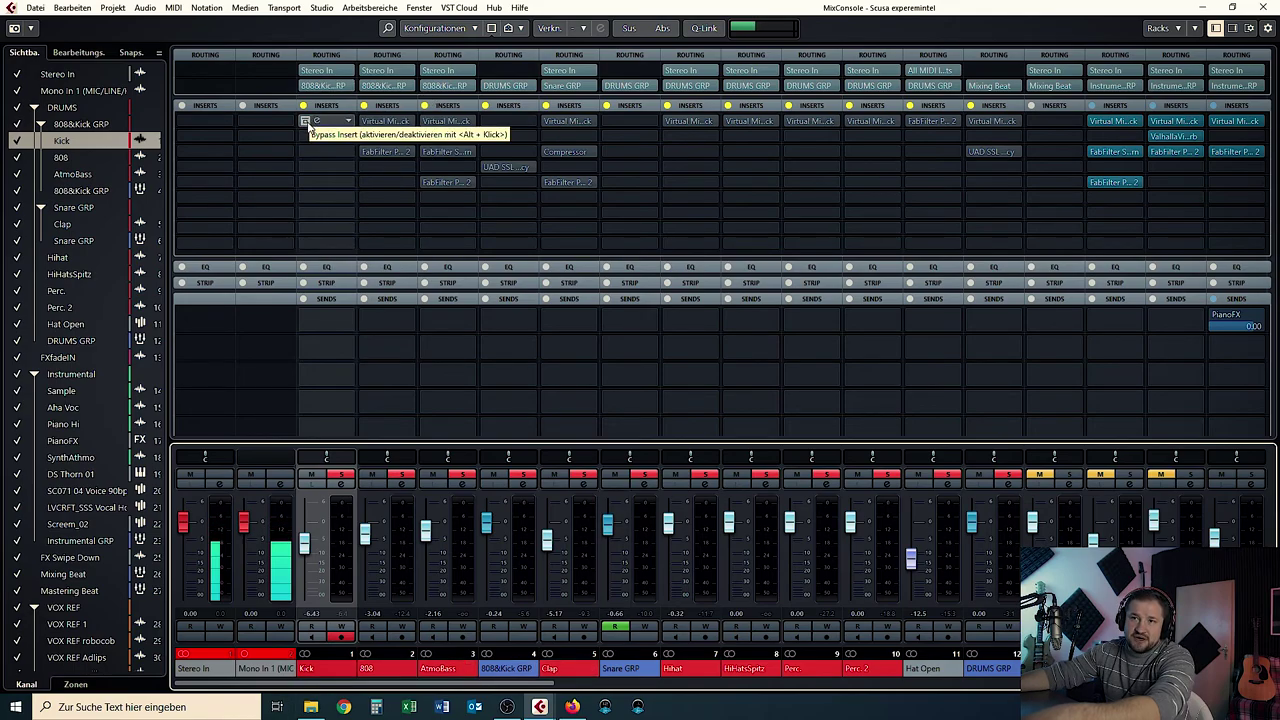
click(312, 121)
drag(893, 106, 713, 107)
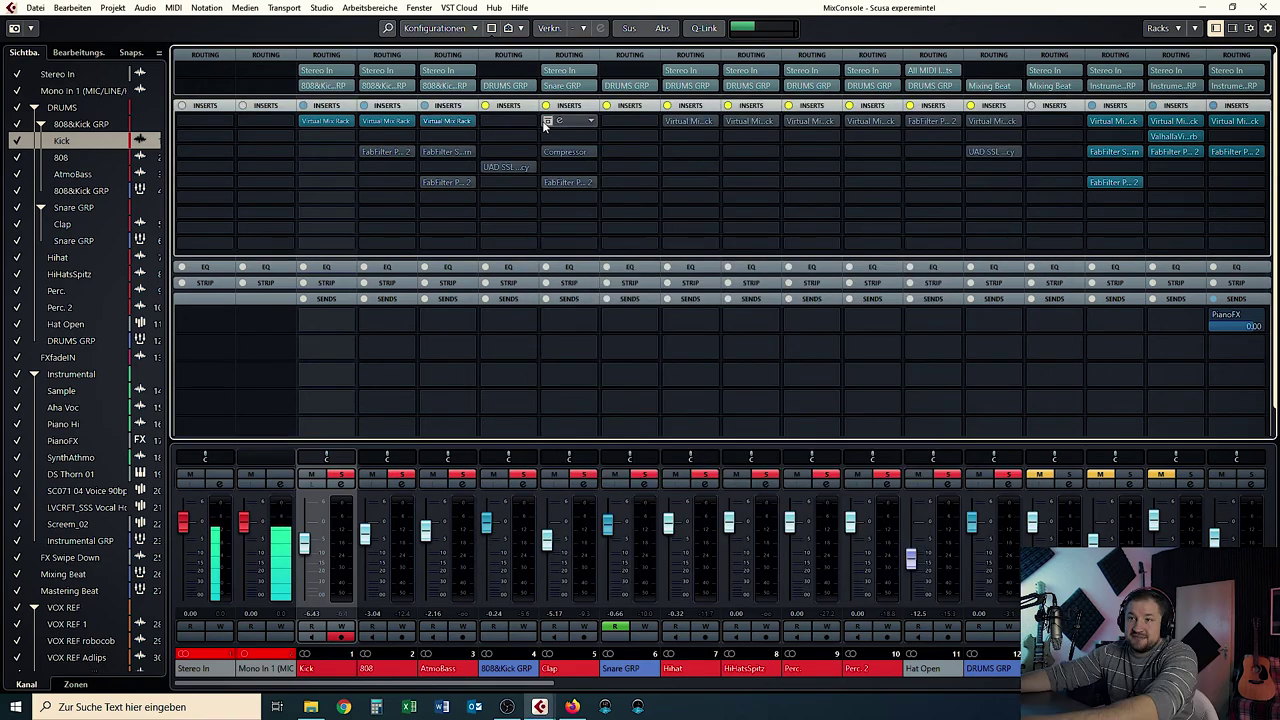
click(548, 121)
click(671, 121)
click(731, 121)
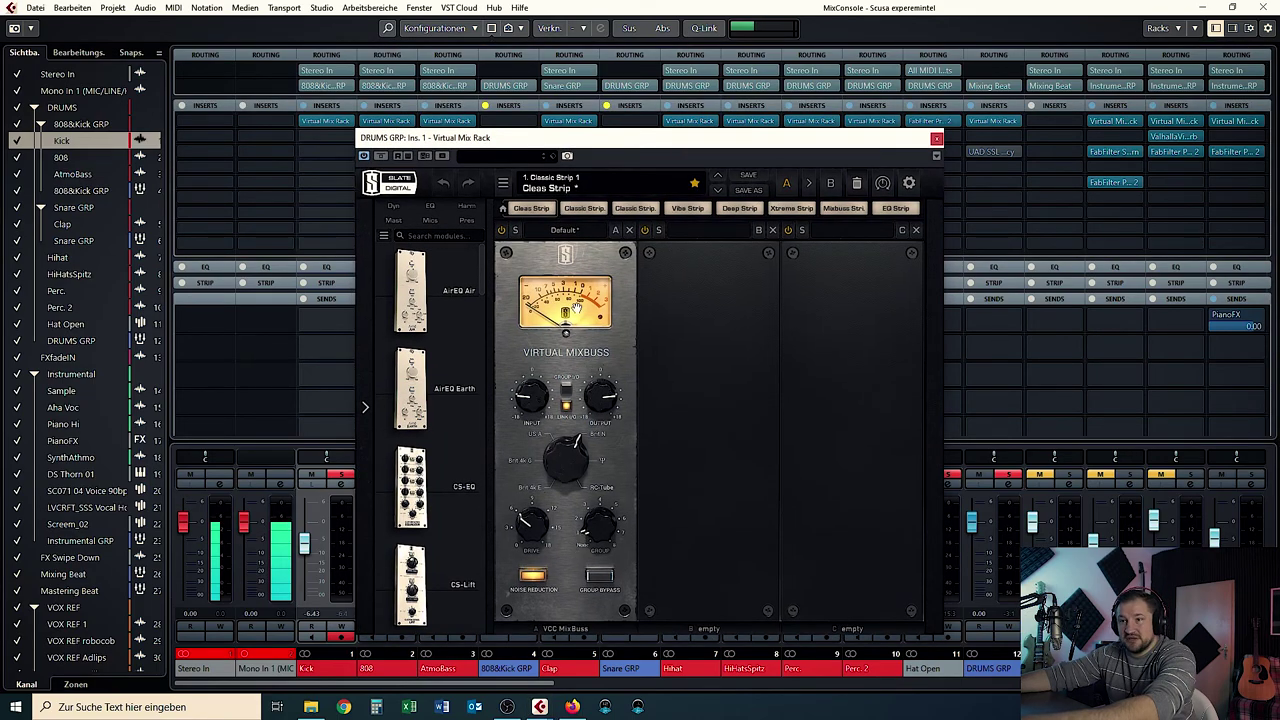
Compare the drums with and without Group Bypass in the DRUMS GRP Virtual Mix Rack during playback.
click(737, 540)
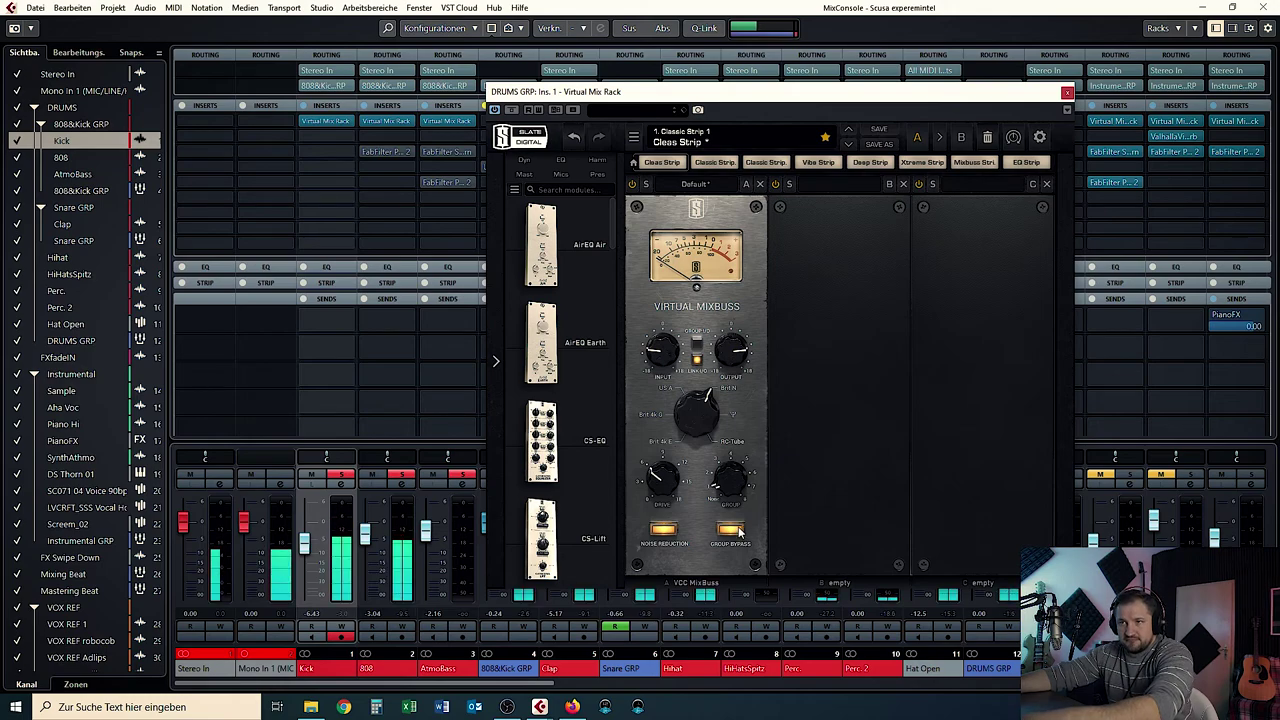
click(731, 530)
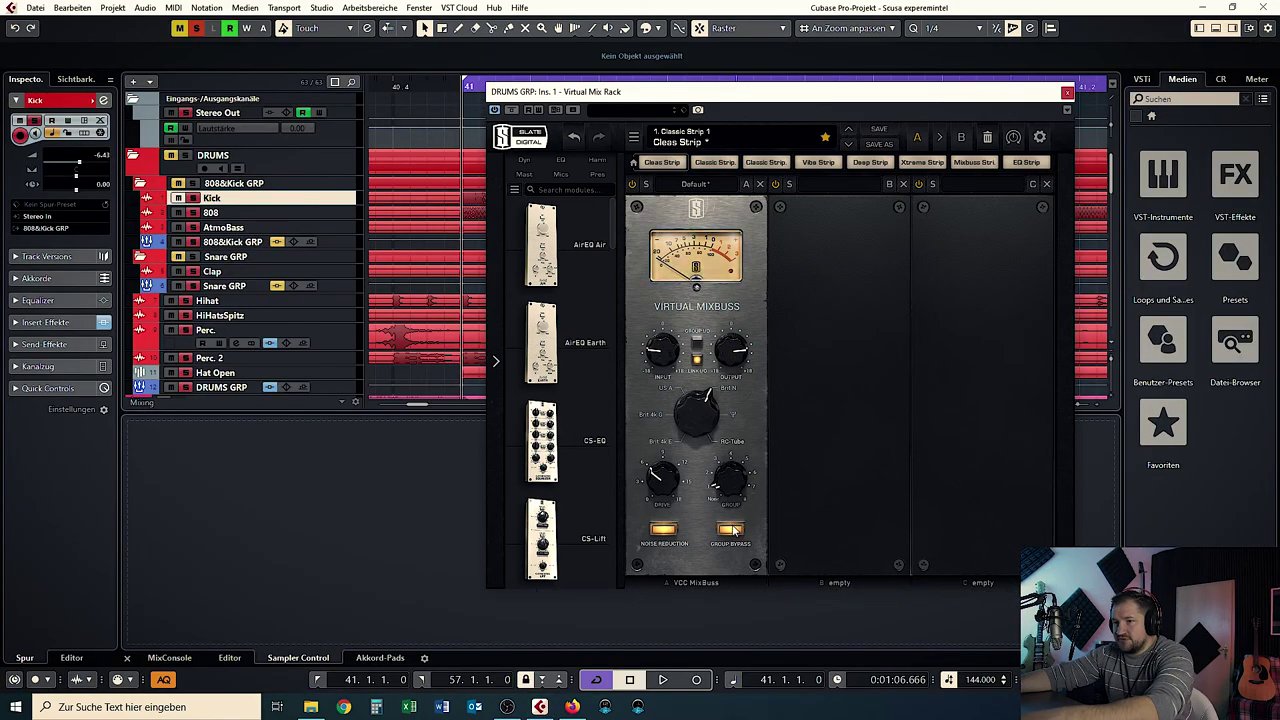
key(space)
click(731, 530)
key(space)
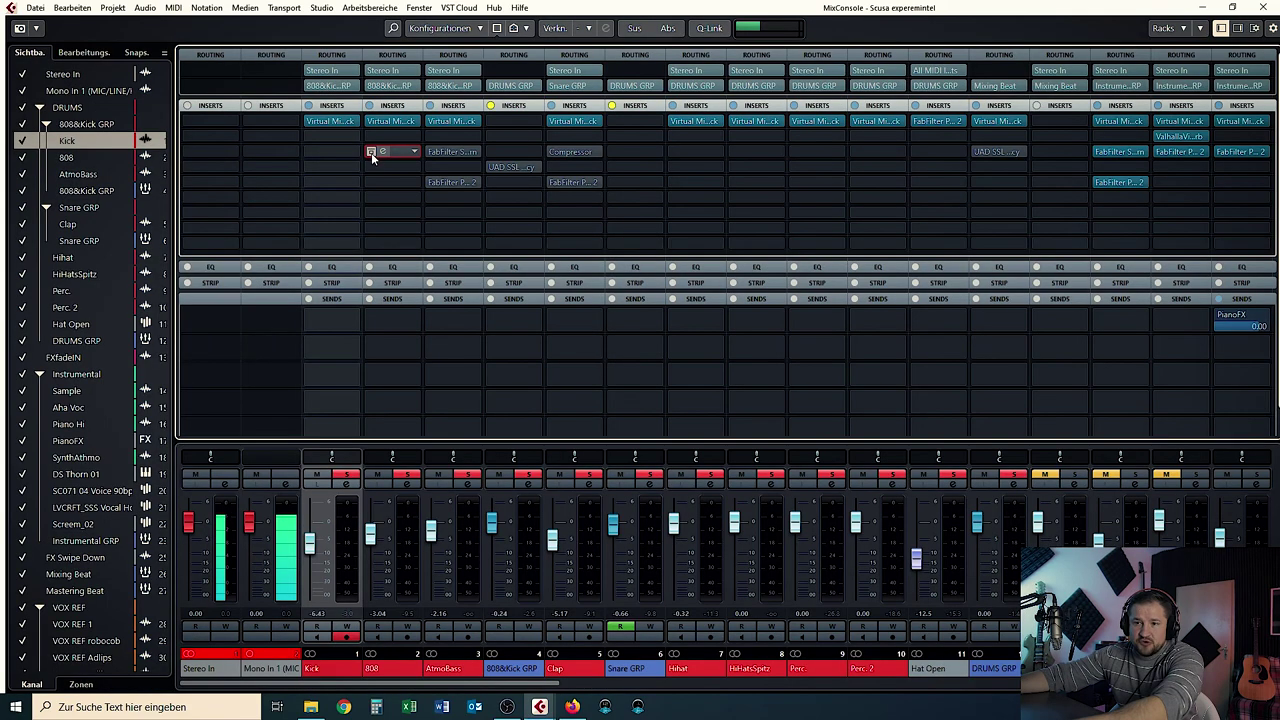
Reactivate the FabFilter Pro-Q 2 inserts on the 808 and AtmoBass channels, soloing AtmoBass in place of the full drums.
click(371, 152)
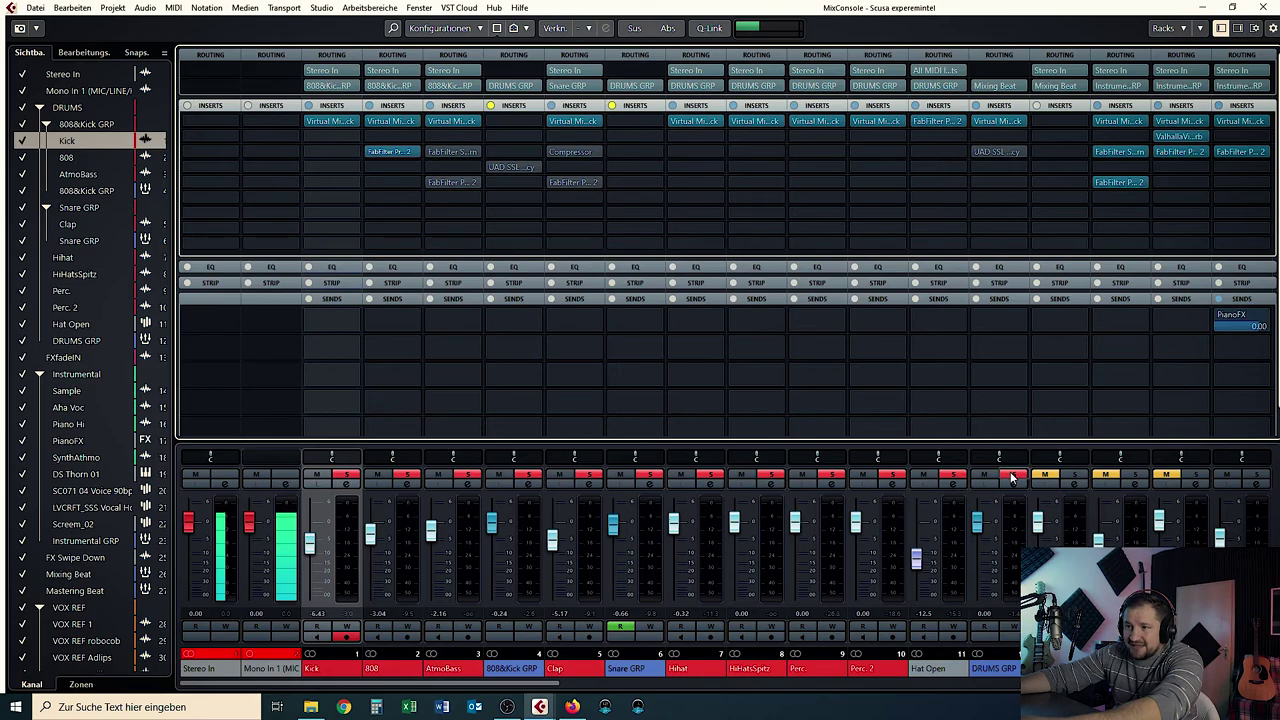
click(1013, 474)
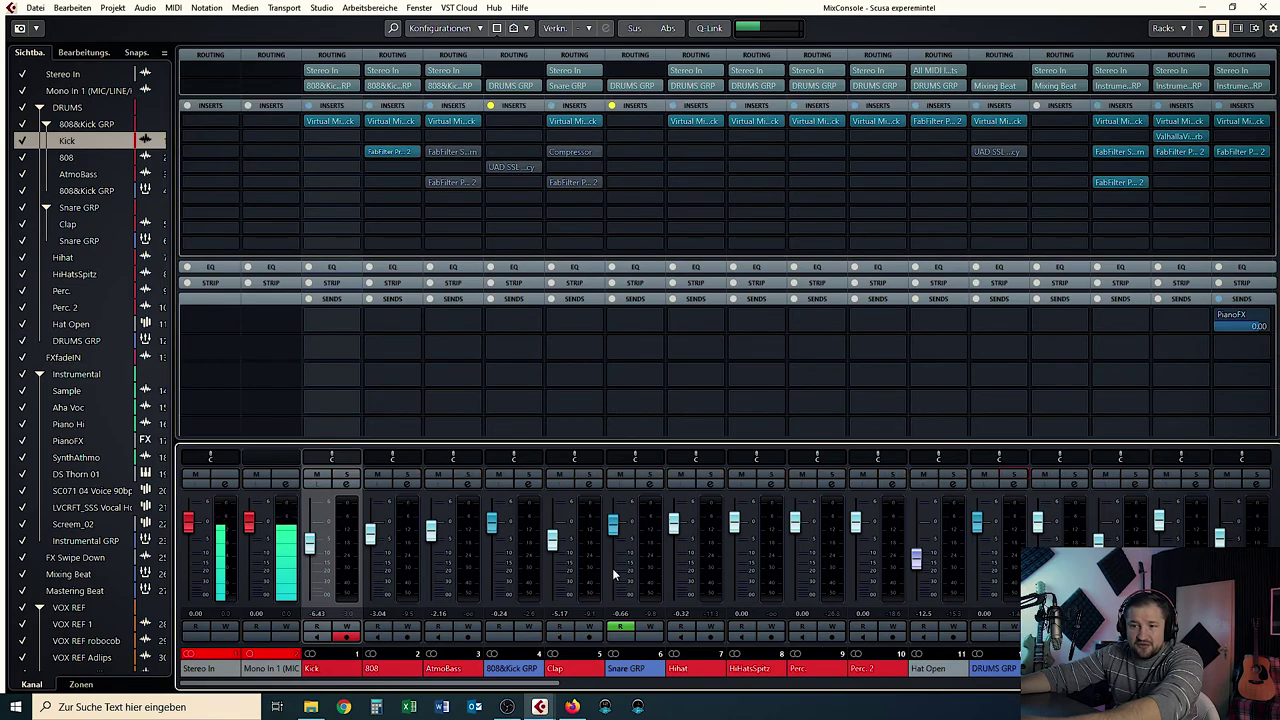
click(467, 474)
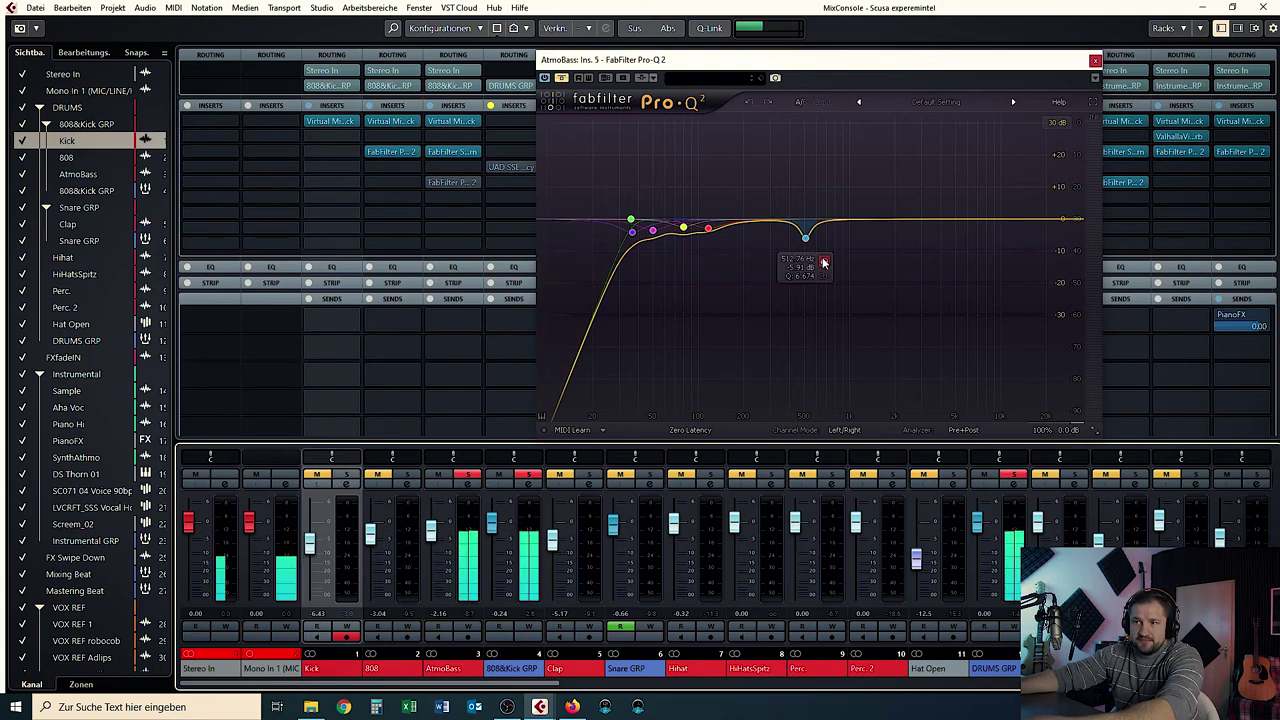
click(431, 181)
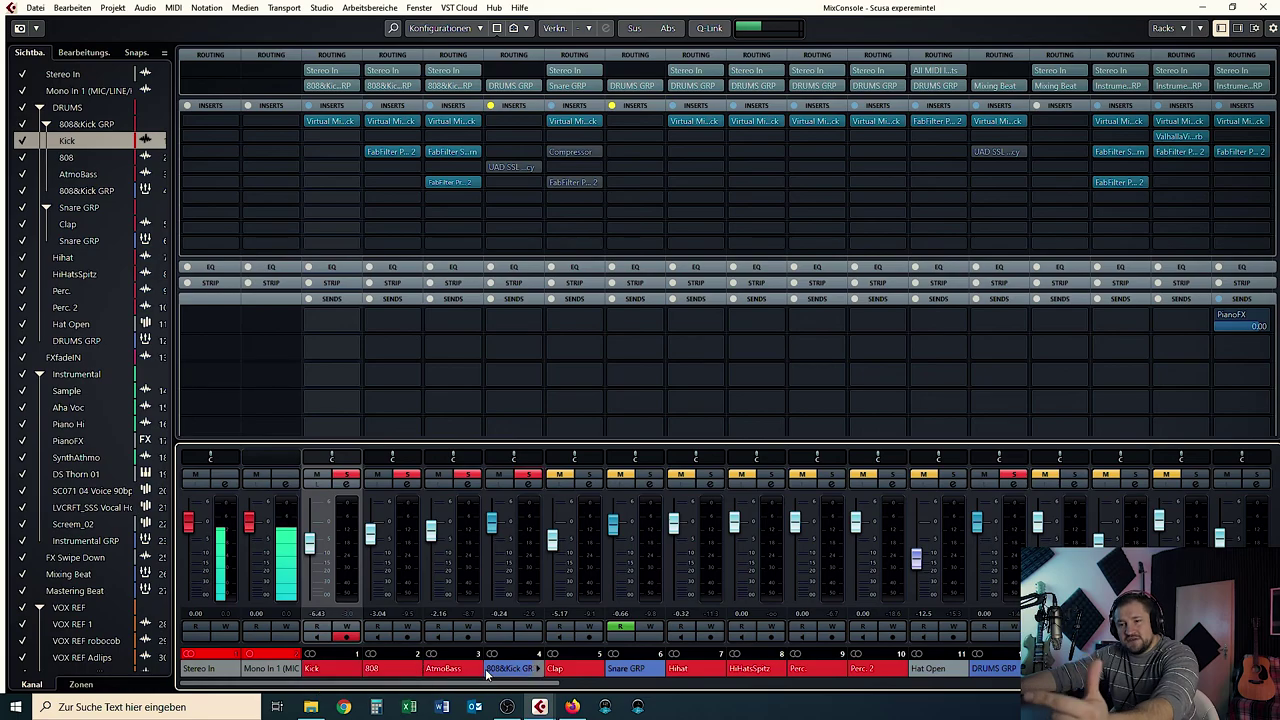
Reactivate the UAD SSL G Bus Compressor on the 808&Kick GRP channel and play the project from bar 41.
click(512, 166)
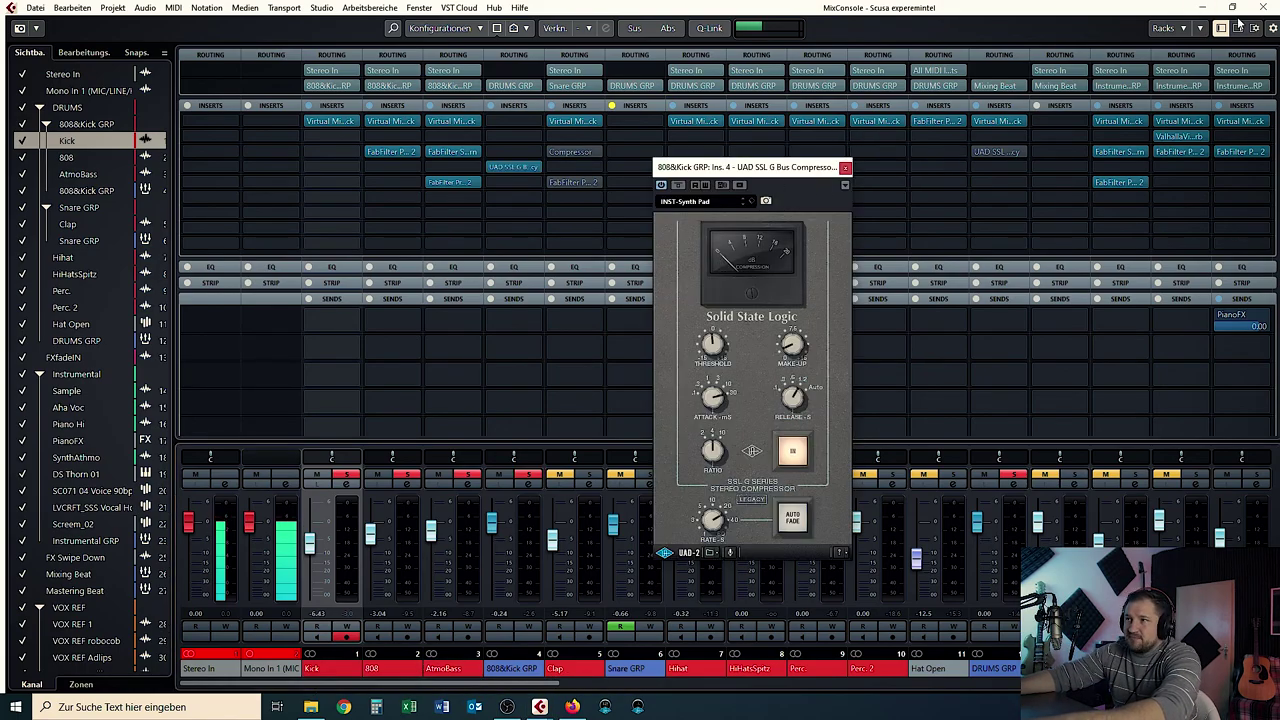
click(1202, 7)
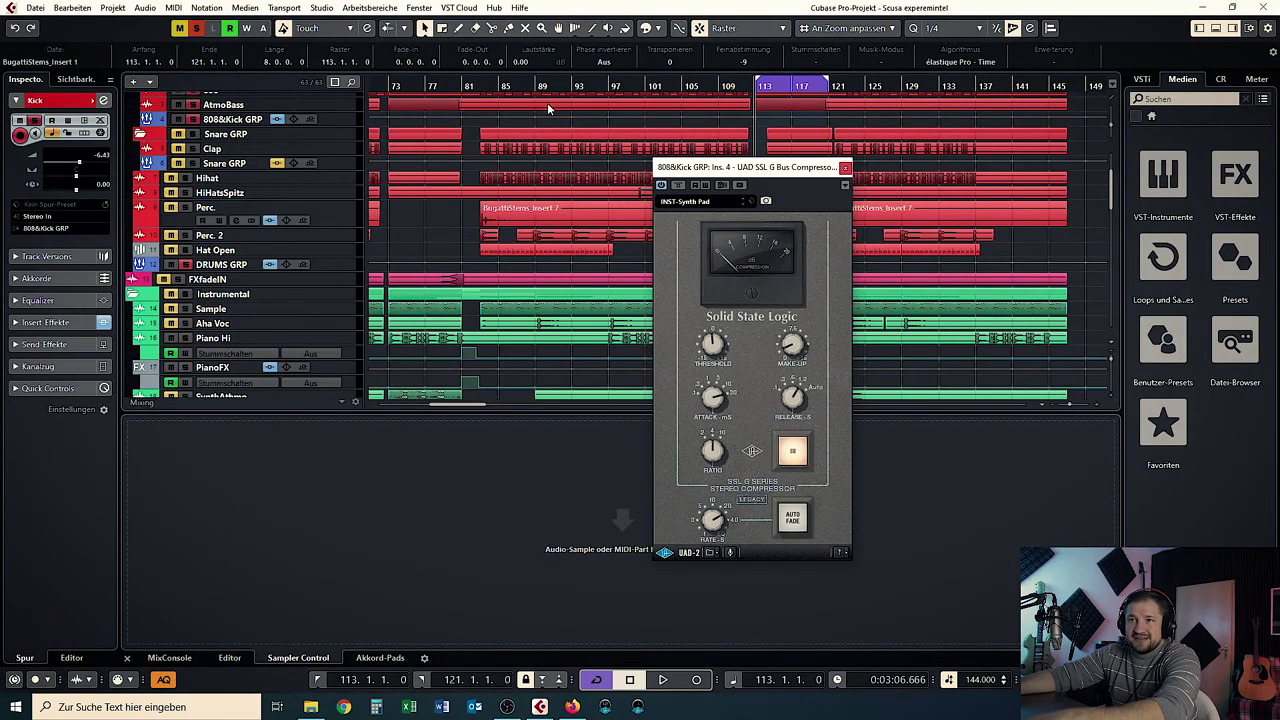
scroll(640, 160, down, 5)
scroll(520, 220, up, 4)
click(488, 86)
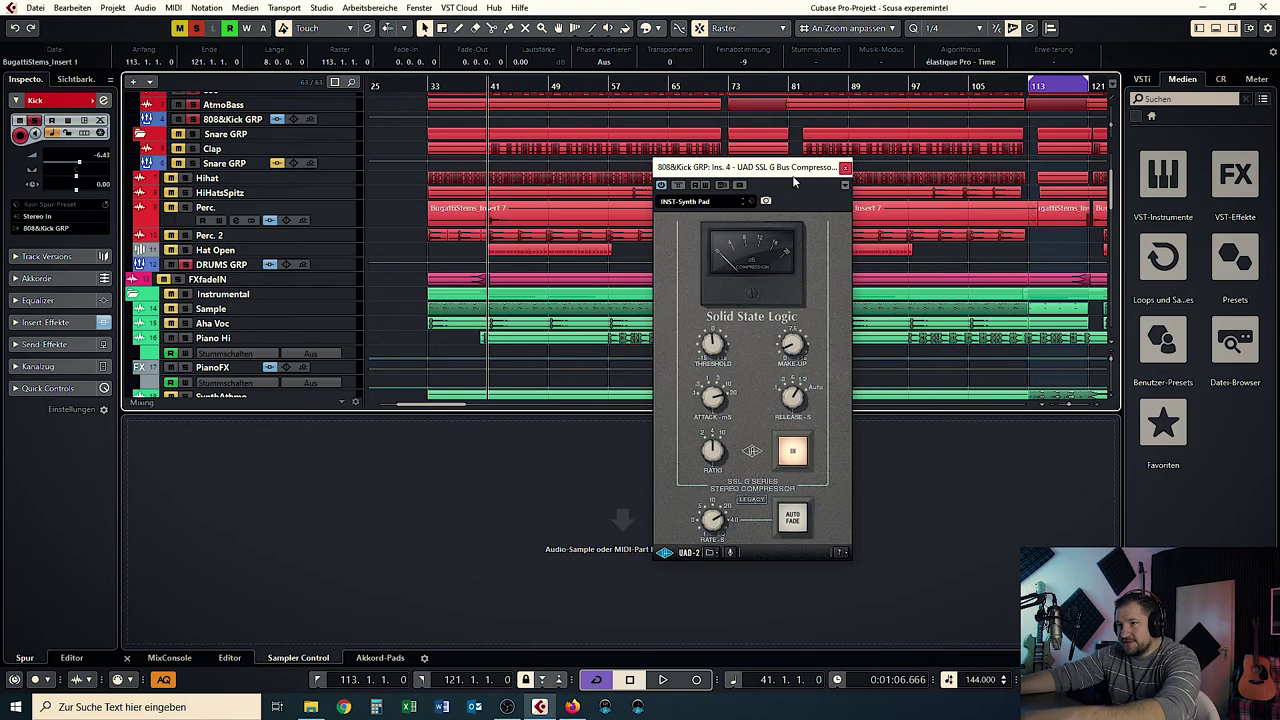
drag(793, 172, 870, 163)
key(space)
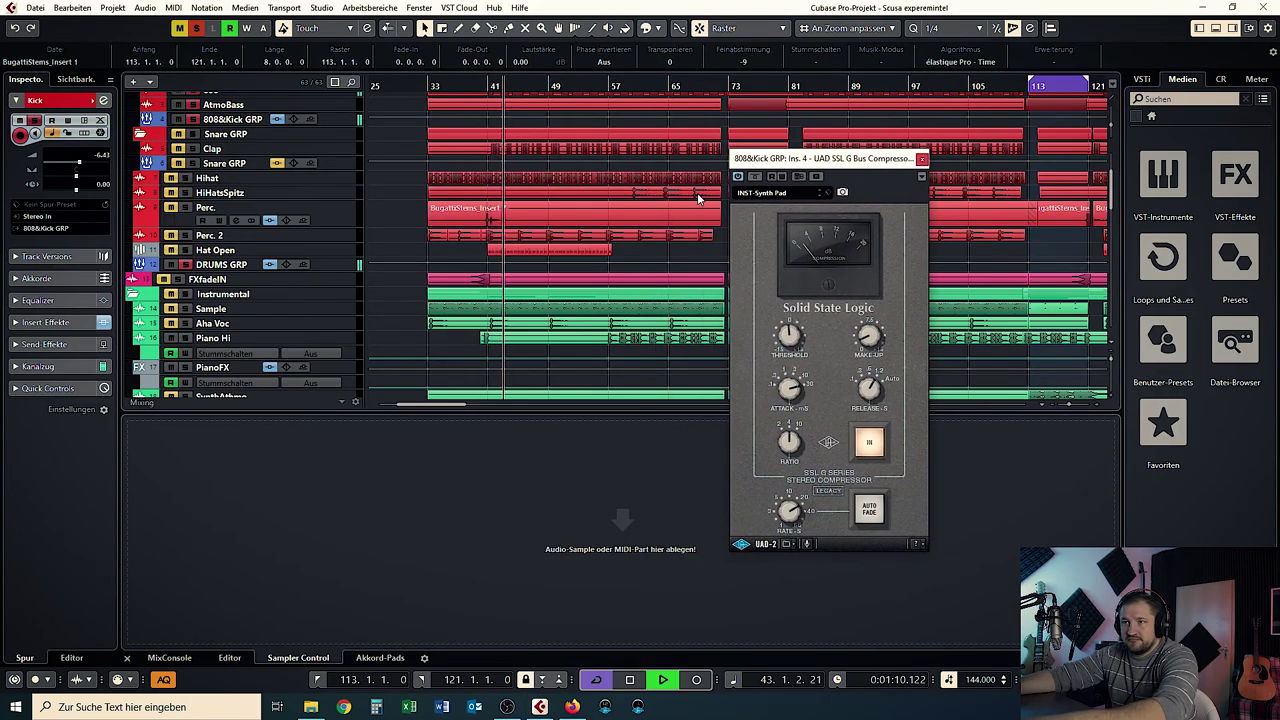
key(space)
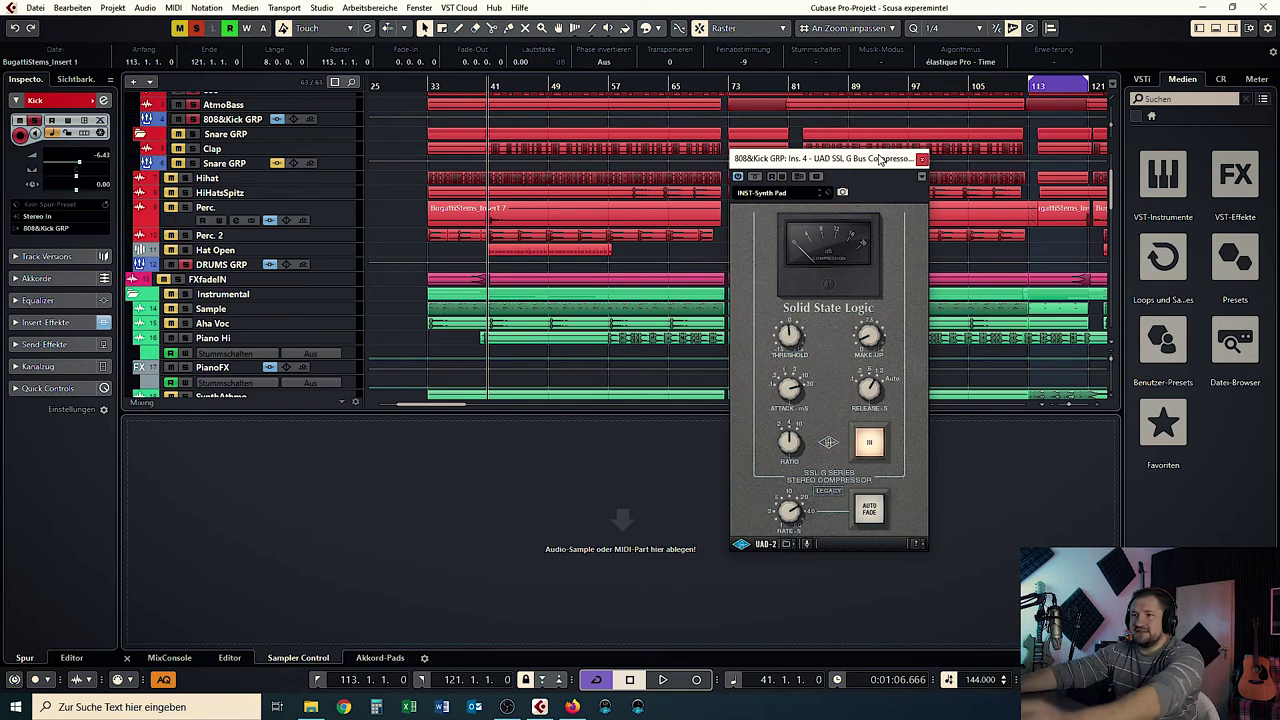
Compare the 808&Kick GRP sound with the SSL G Bus Compressor switched in and out during playback, and close the plug-in.
click(869, 443)
key(space)
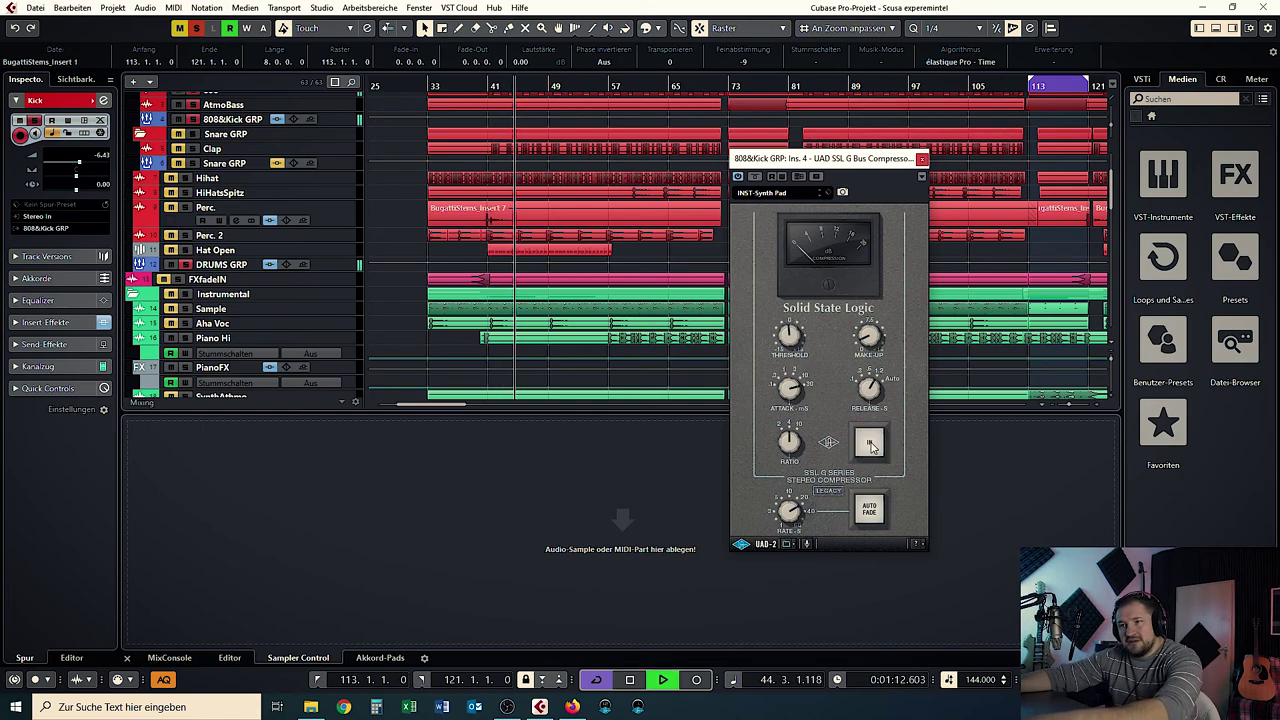
click(869, 443)
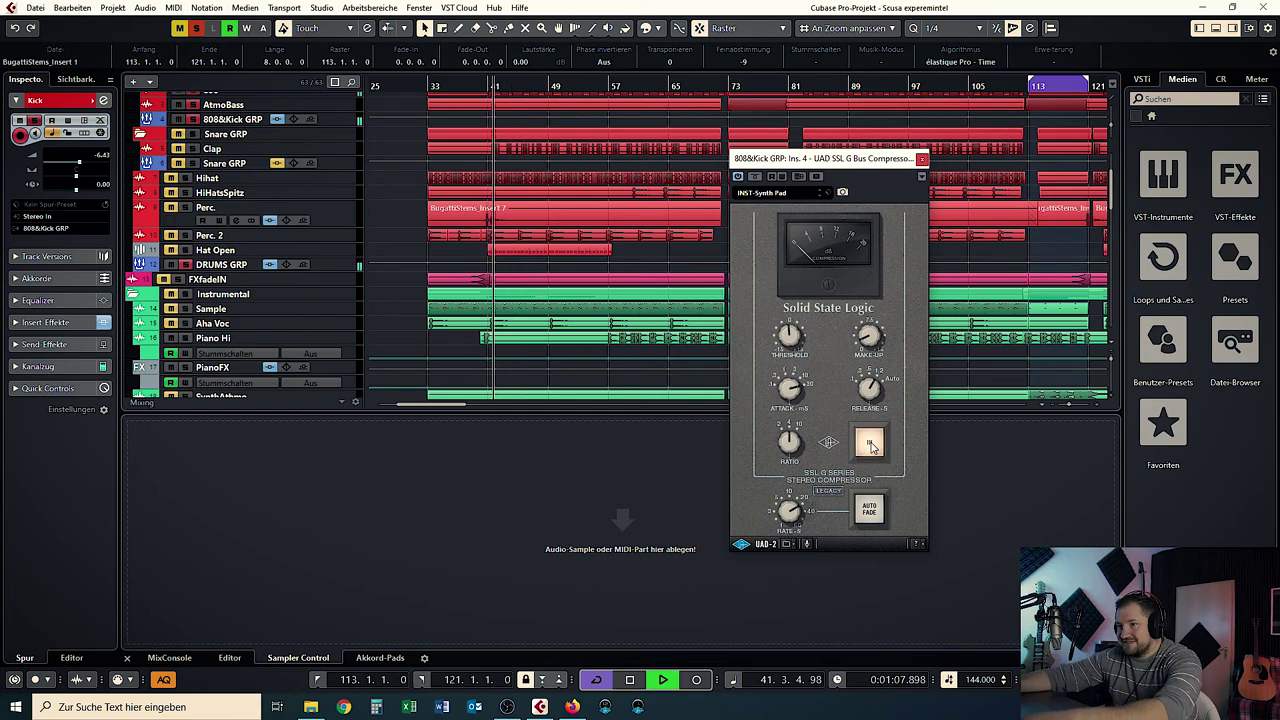
click(869, 443)
click(869, 443)
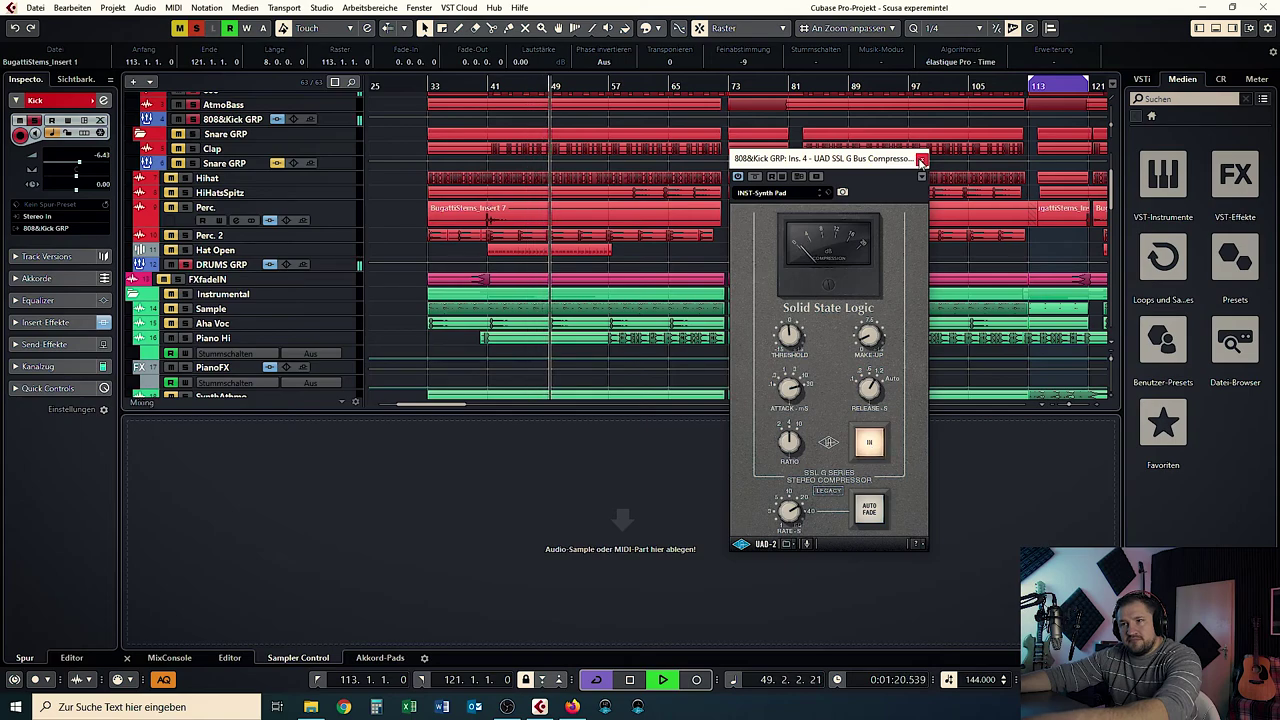
key(space)
click(921, 160)
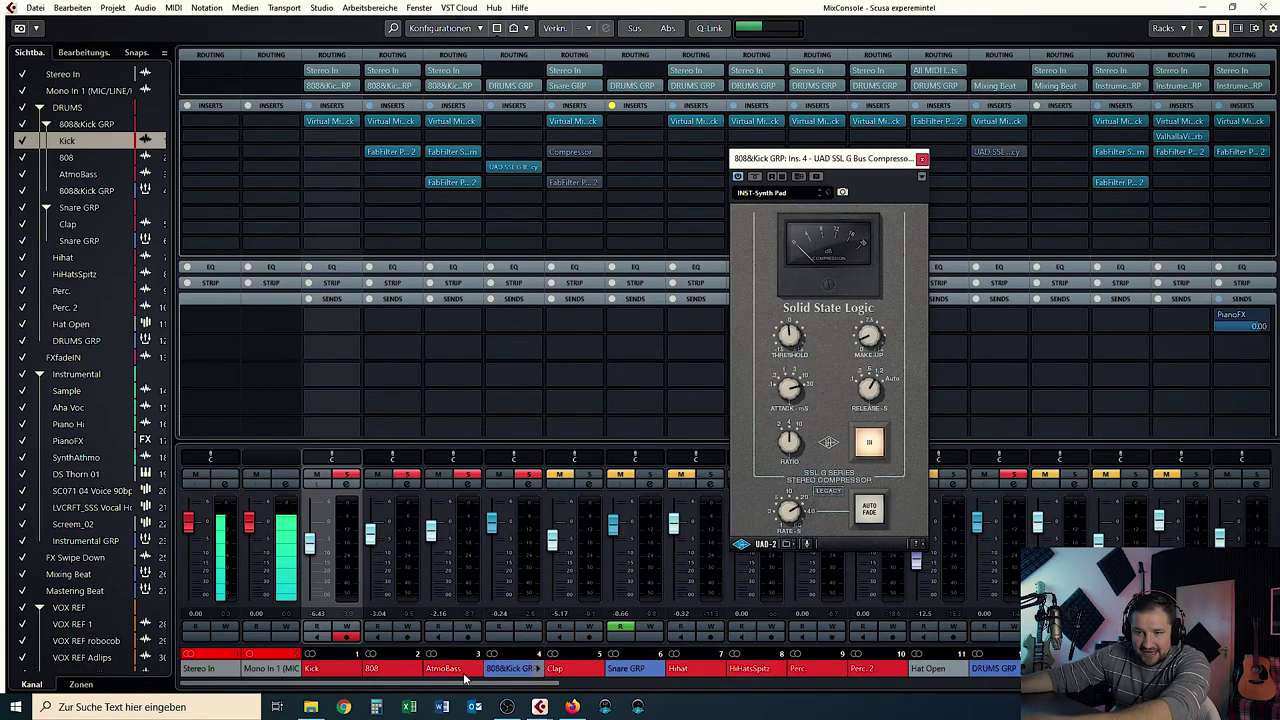
Solo the Clap channel in place of the 808 and kick channels and view its Virtual Mix Rack settings.
click(555, 668)
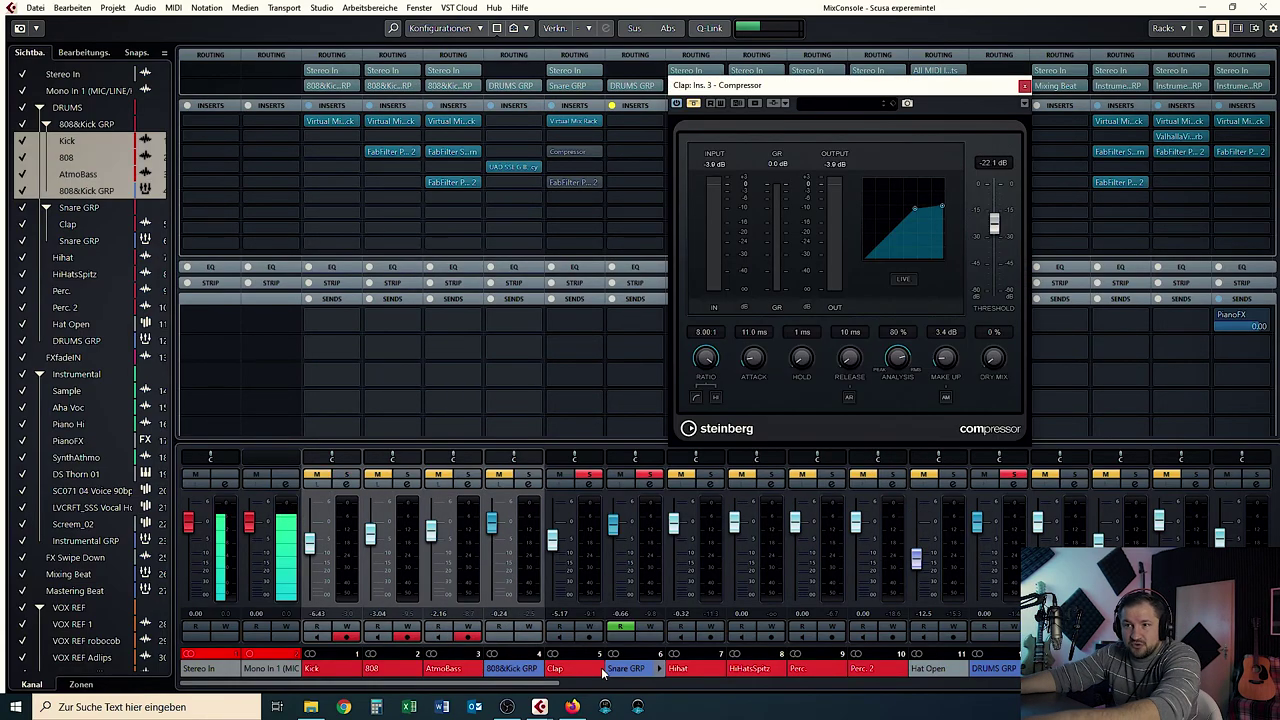
click(577, 124)
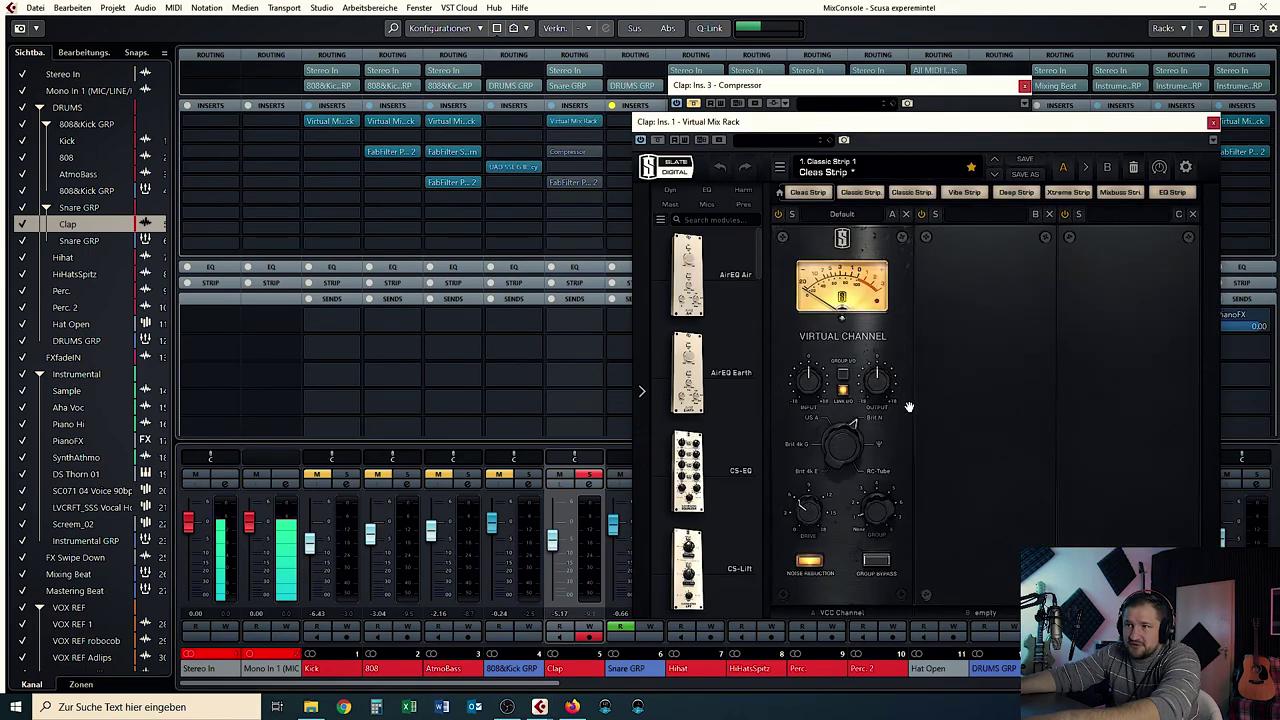
click(1214, 122)
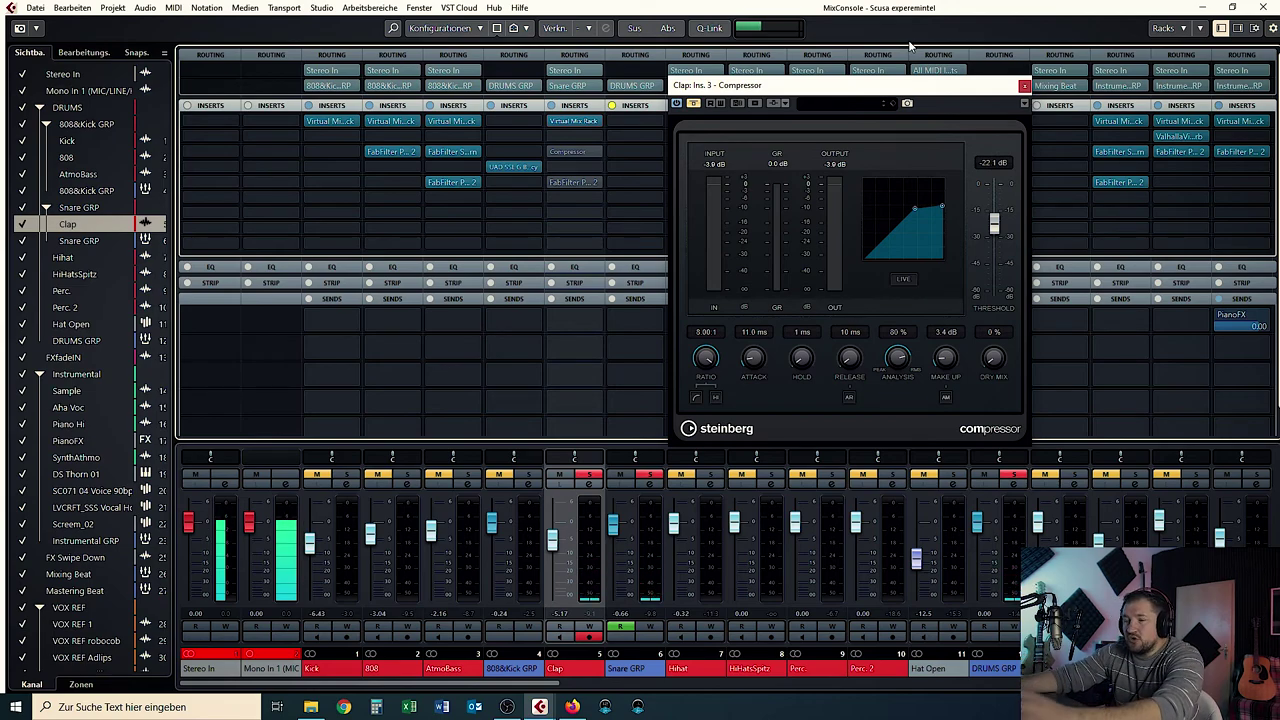
Reactivate the Steinberg Compressor insert on the Clap channel and close the plug-in.
drag(787, 88, 726, 112)
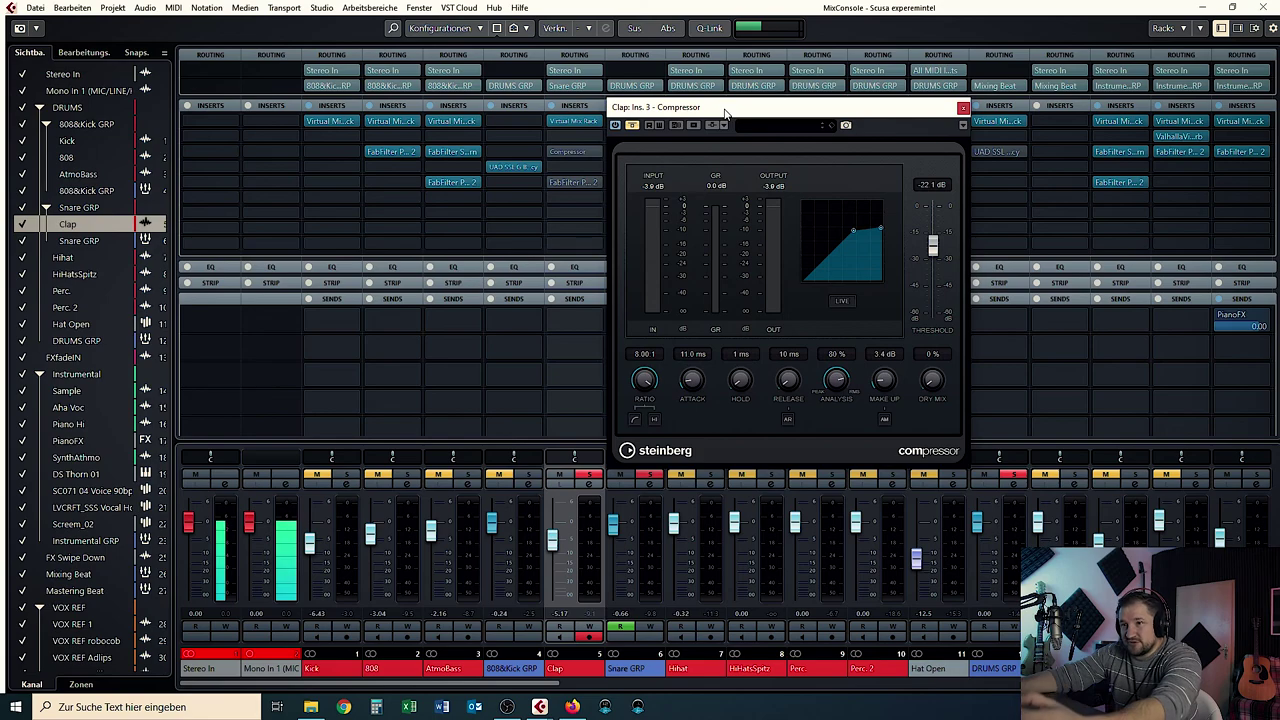
drag(726, 112, 742, 111)
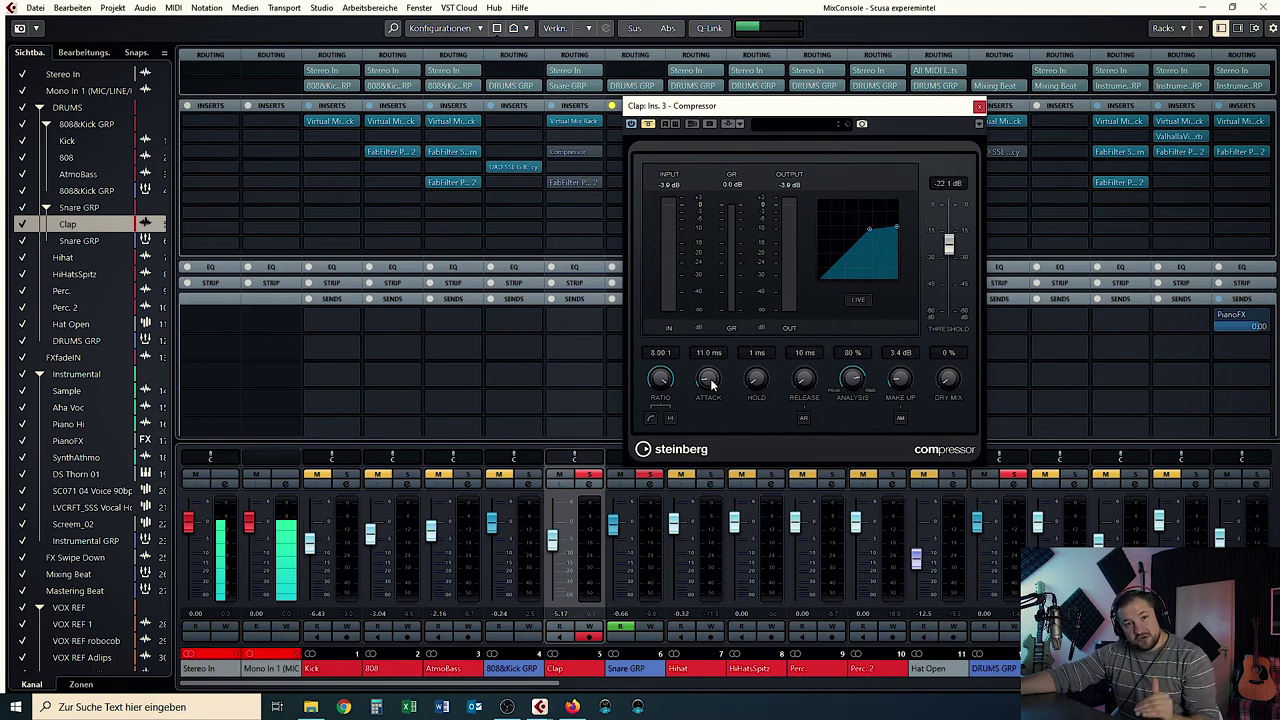
click(650, 124)
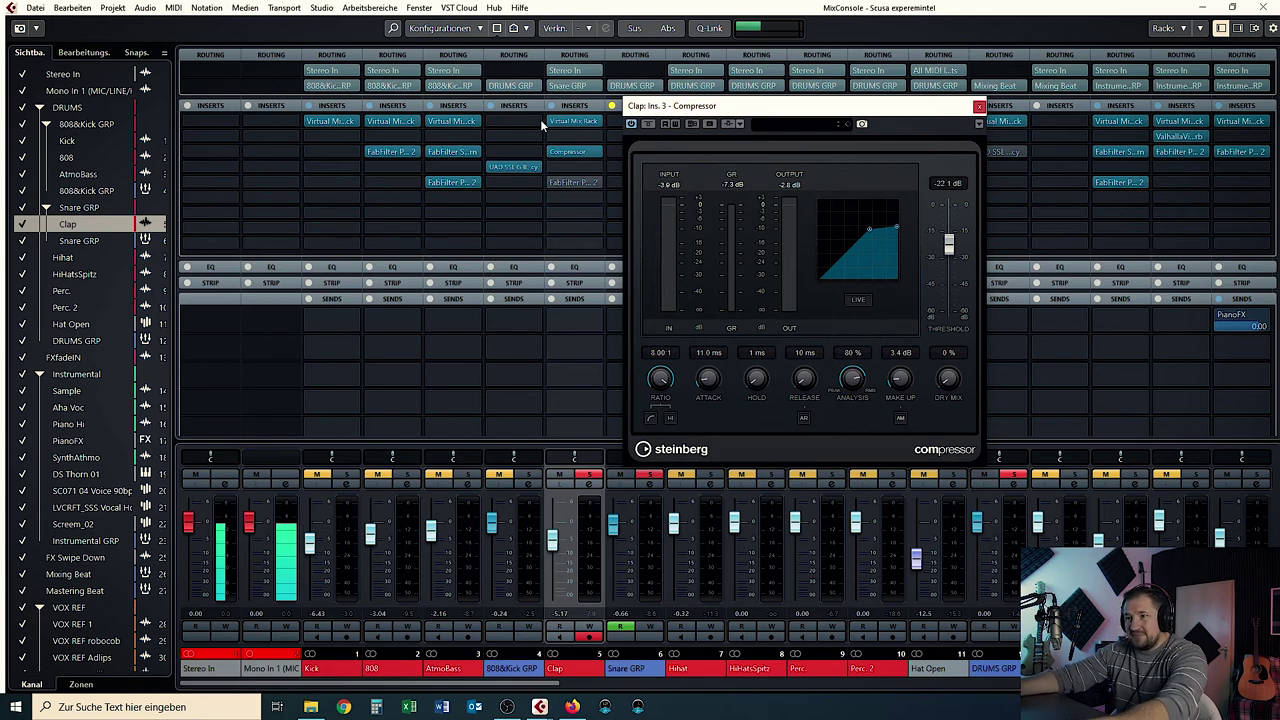
drag(668, 105, 673, 126)
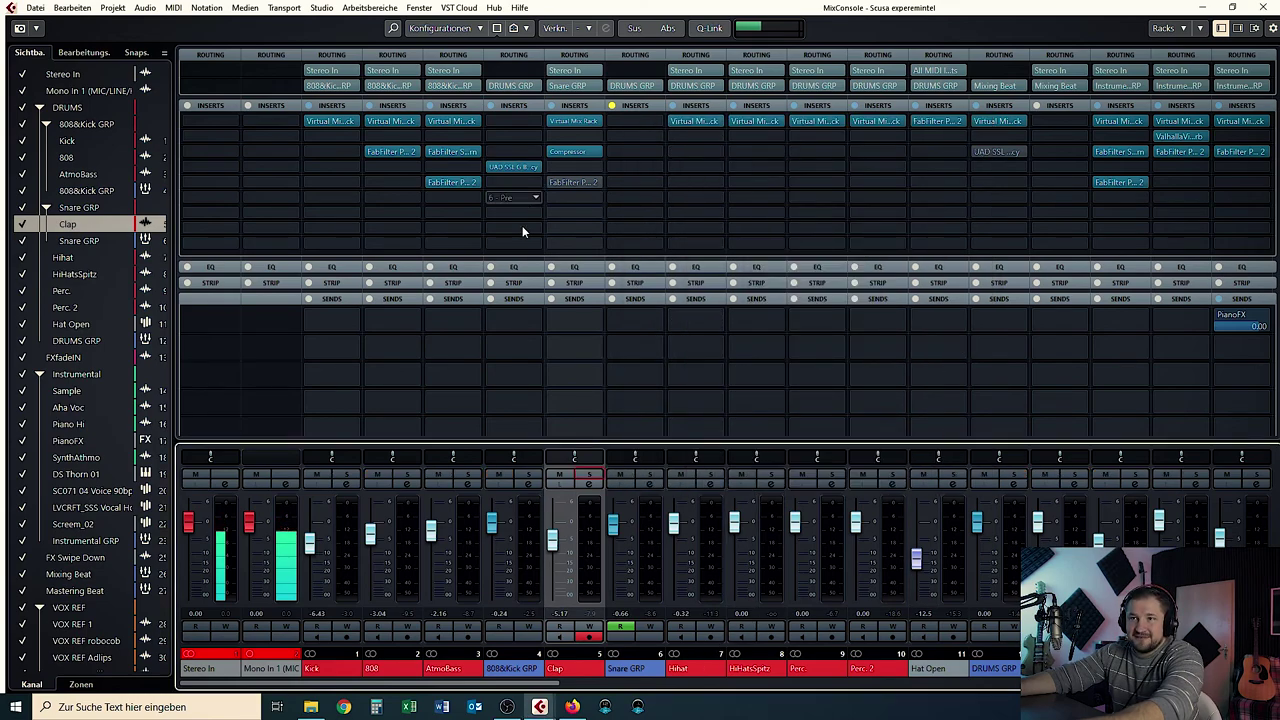
Audition the Hihat channel in solo and switch the solo to the whole DRUMS GRP.
click(710, 474)
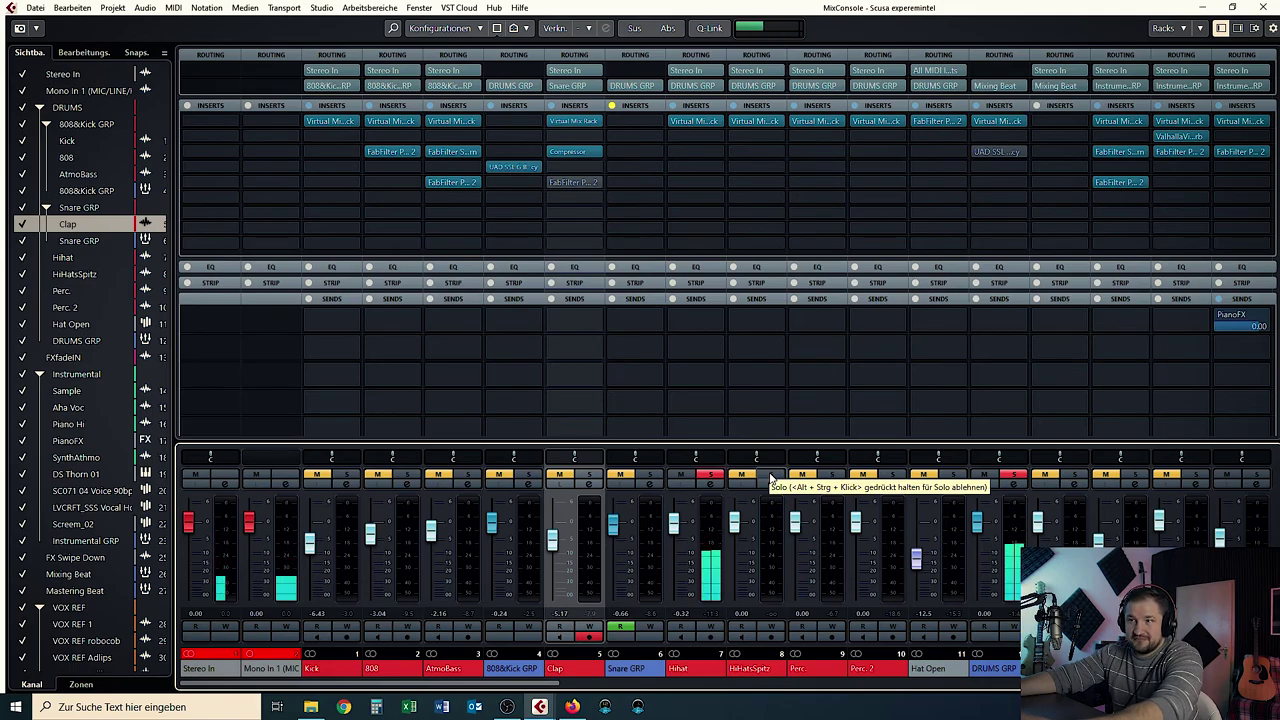
click(1006, 477)
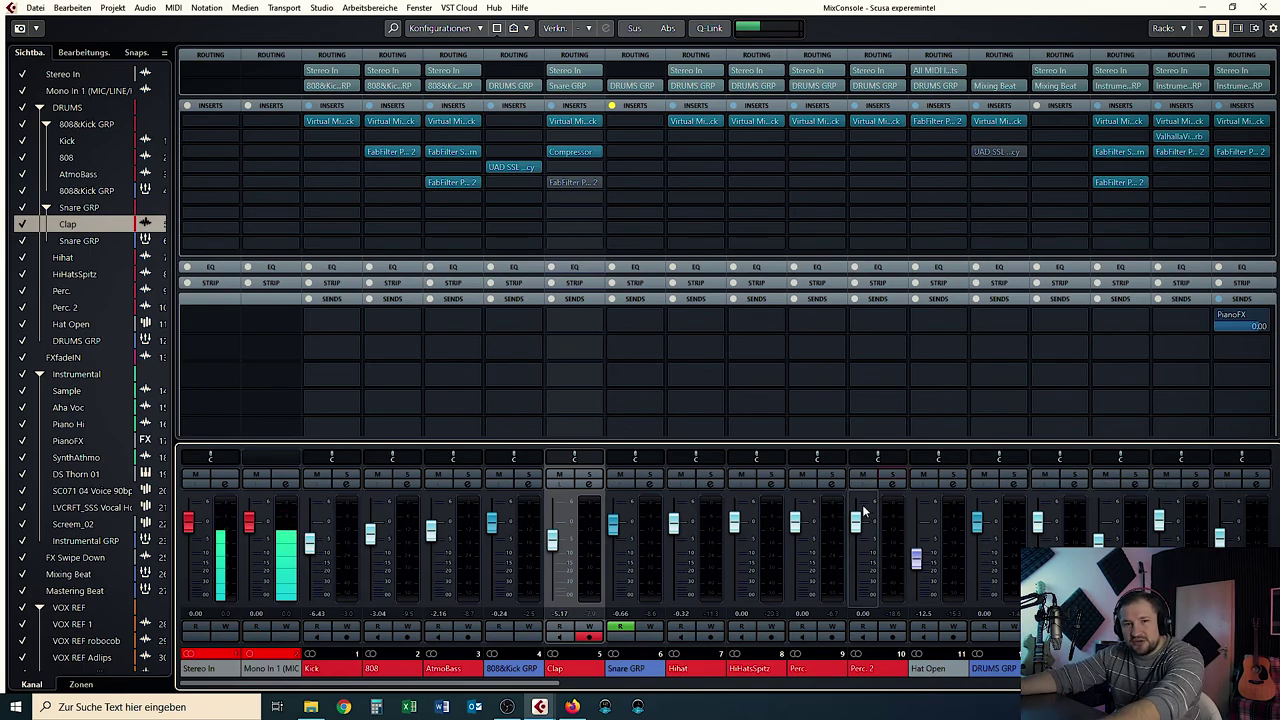
click(1012, 477)
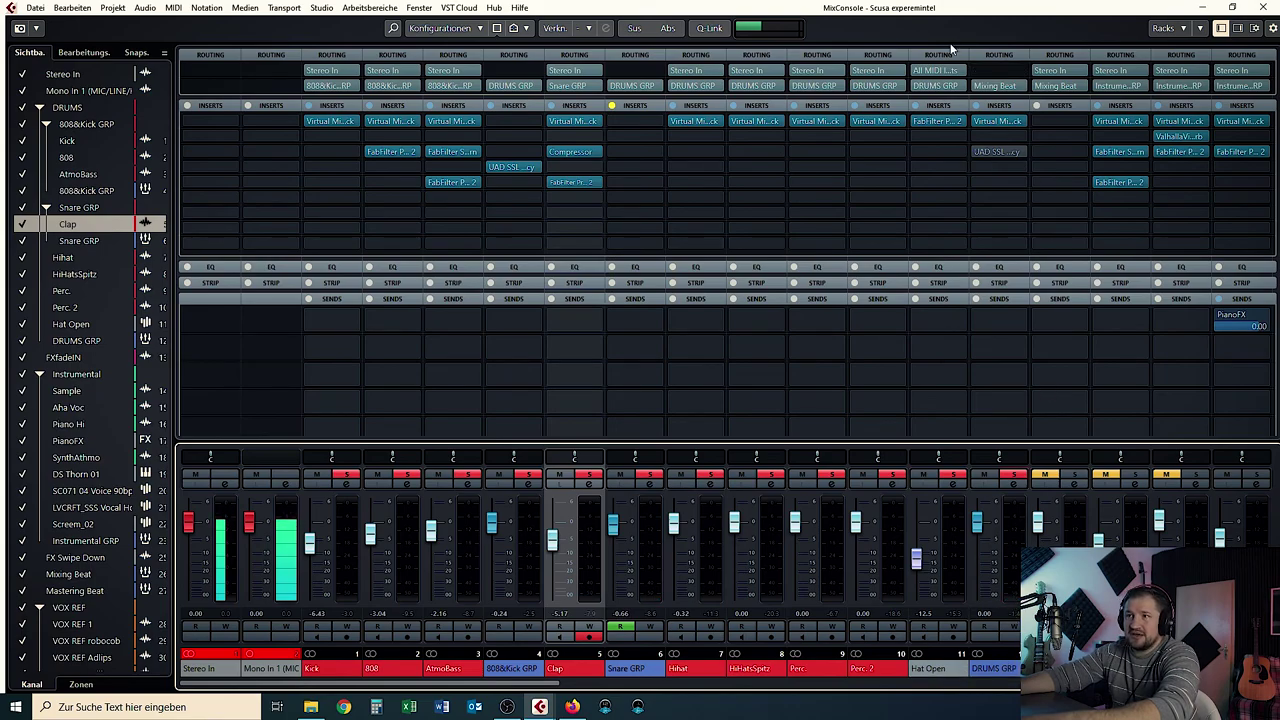
Reactivate the UAD SSL G Bus Compressor on DRUMS GRP and compare the drums with and without it during playback.
click(990, 120)
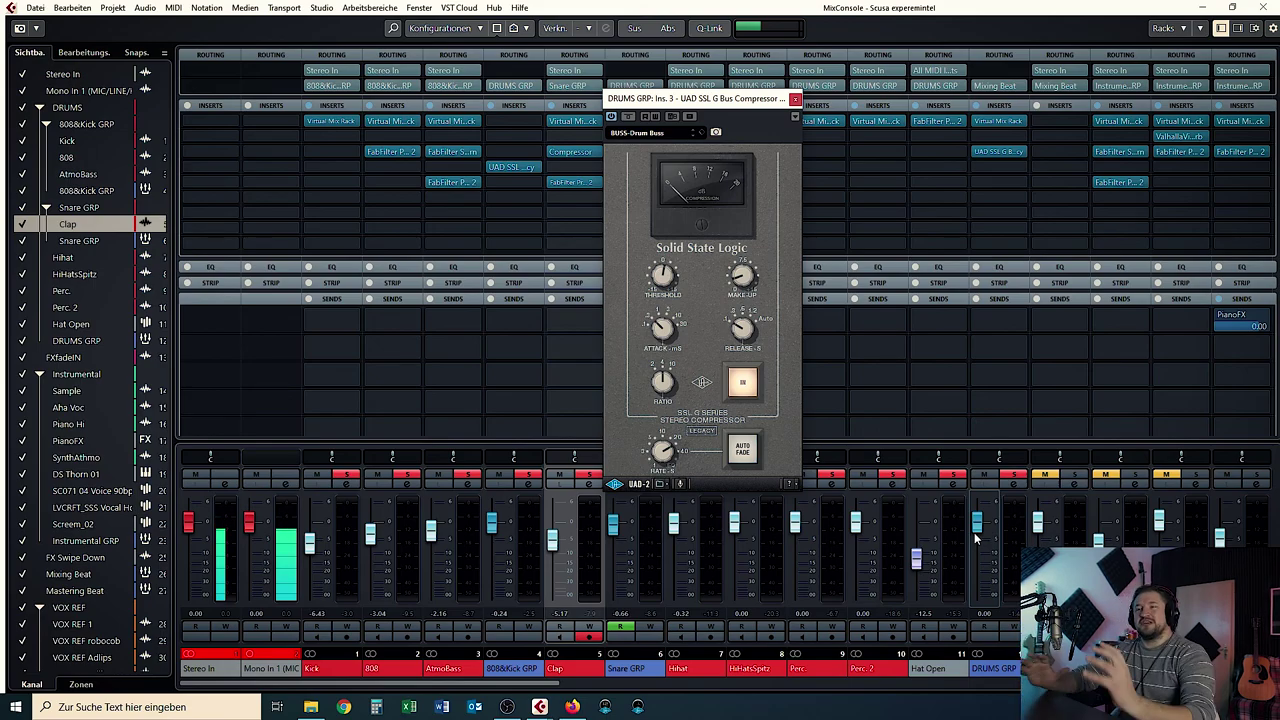
key(space)
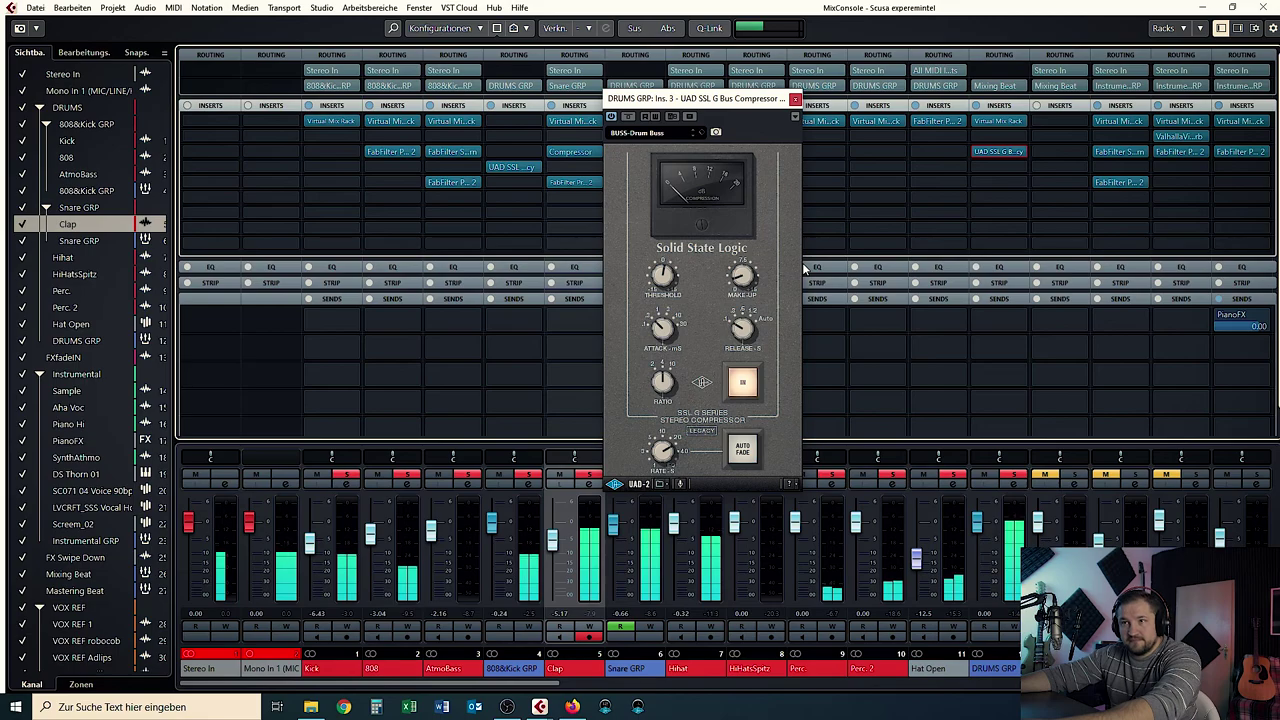
click(628, 117)
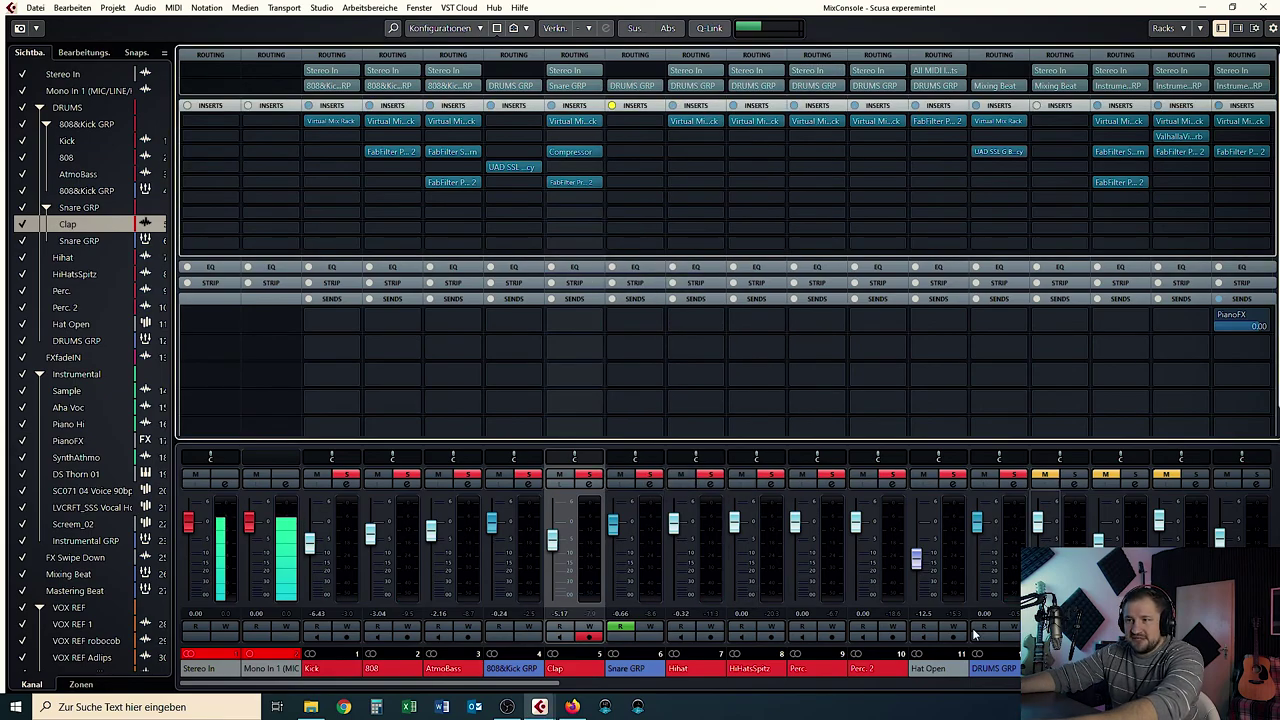
Release the DRUMS GRP solo and solo the Instrumental GRP instead.
click(1013, 474)
drag(528, 688, 722, 672)
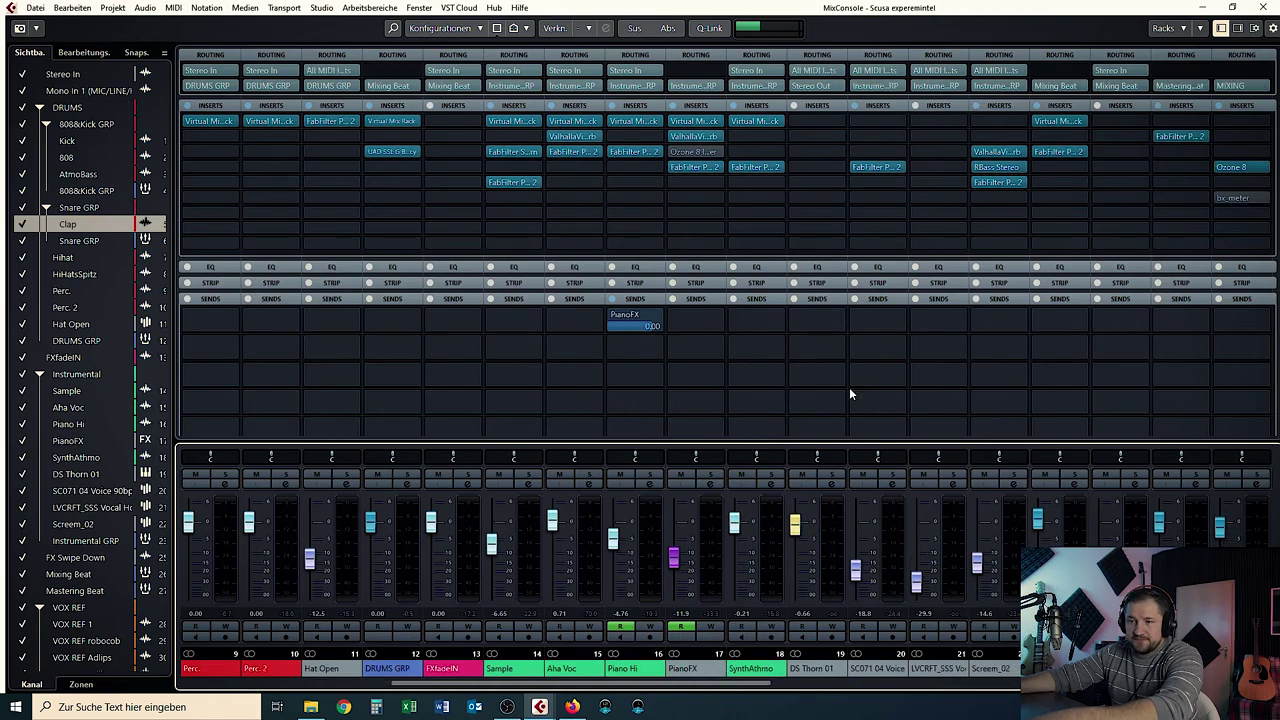
click(1068, 476)
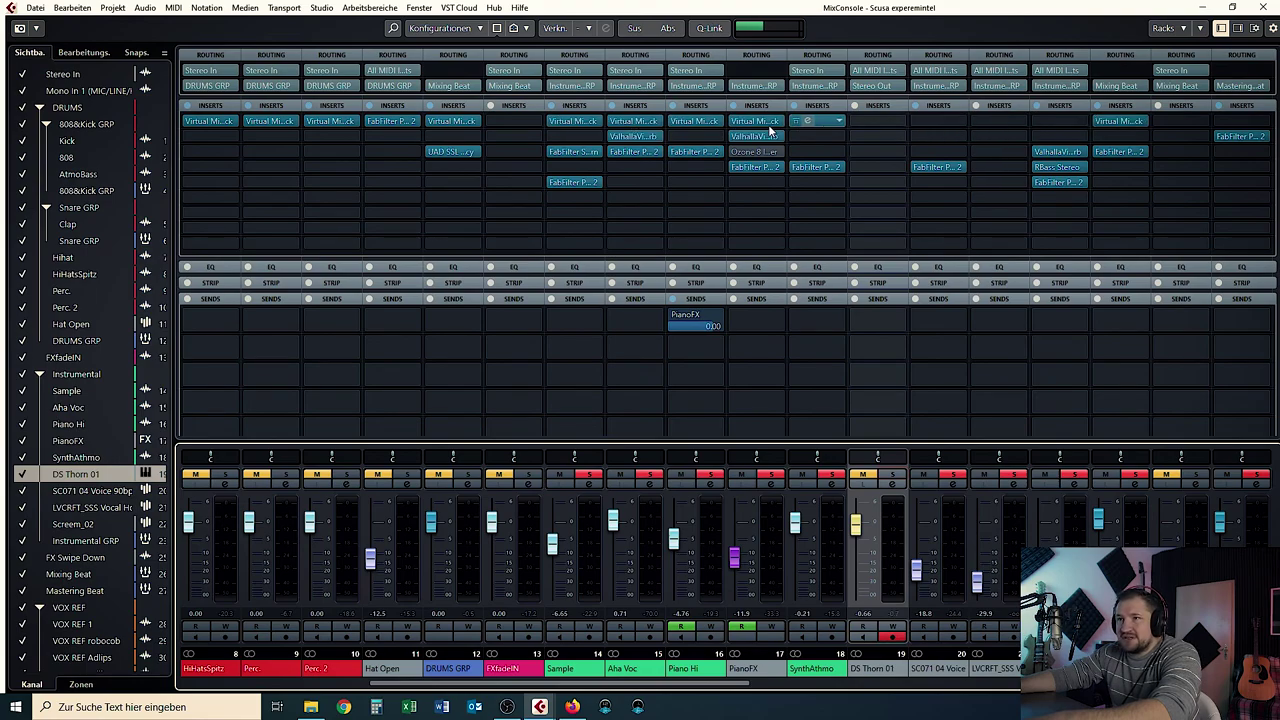
View the Virtual Mix Rack settings on the Sample channel and solo that channel.
click(565, 124)
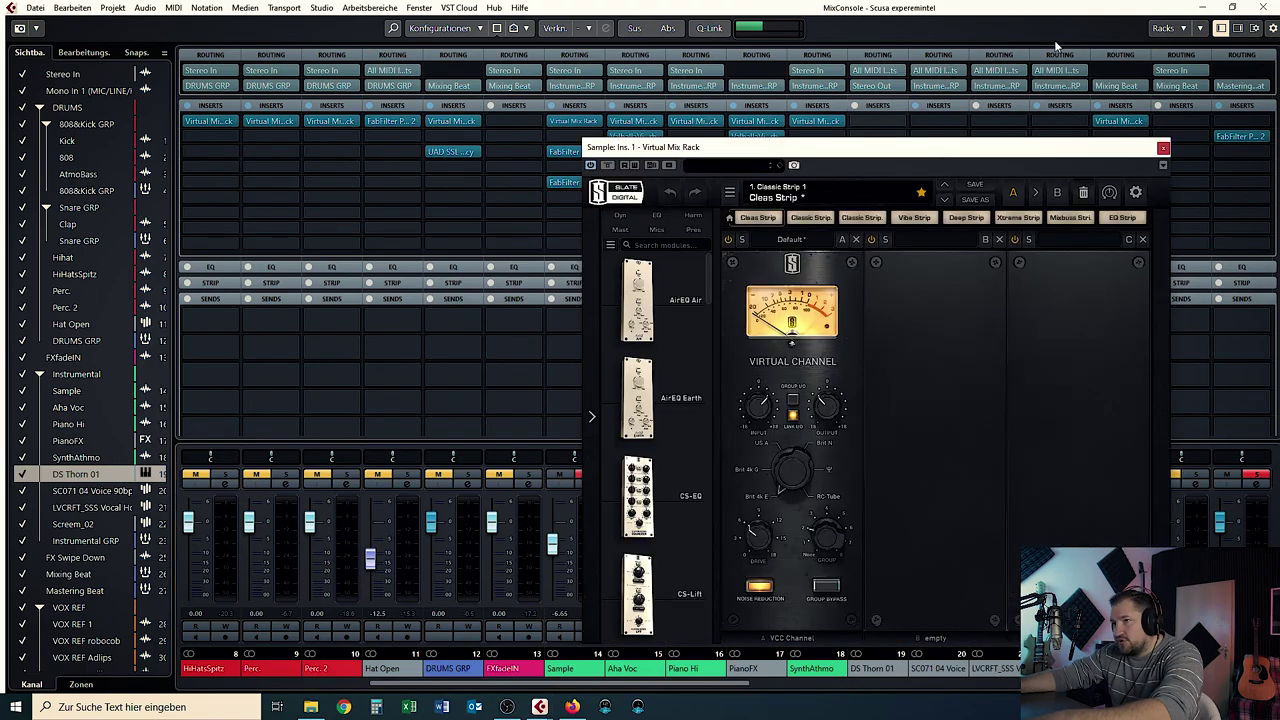
click(1163, 148)
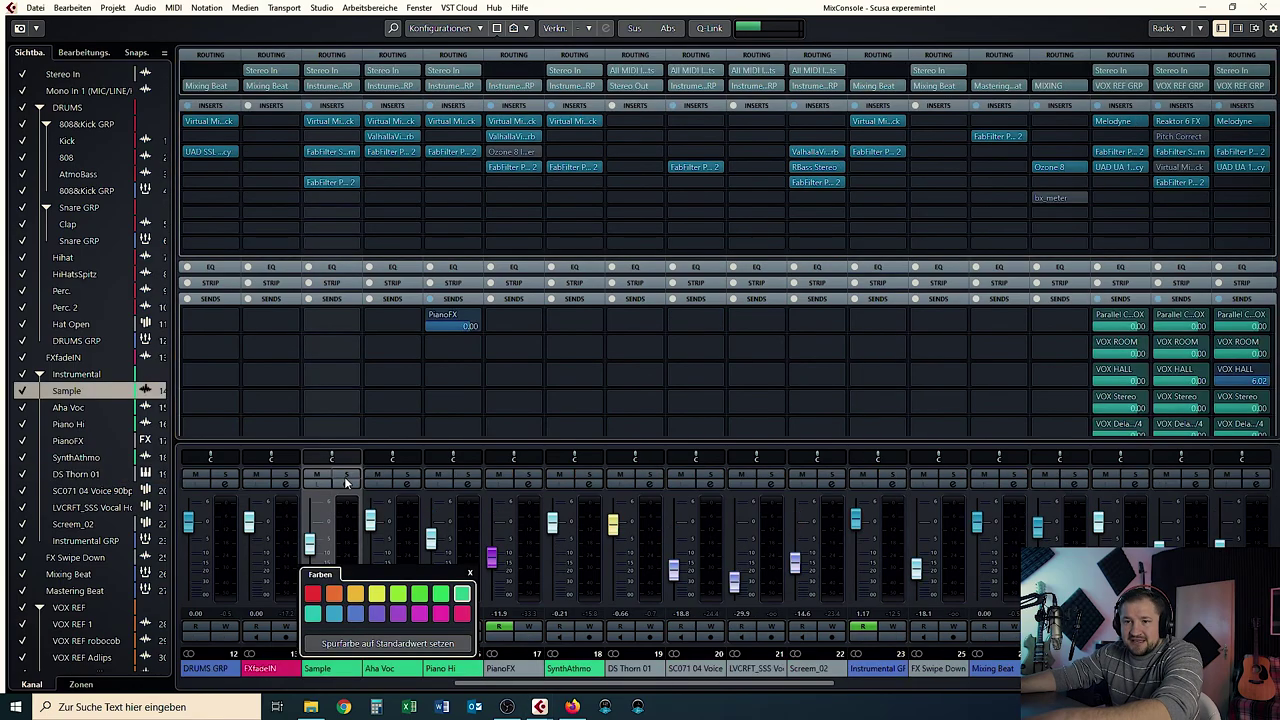
click(345, 476)
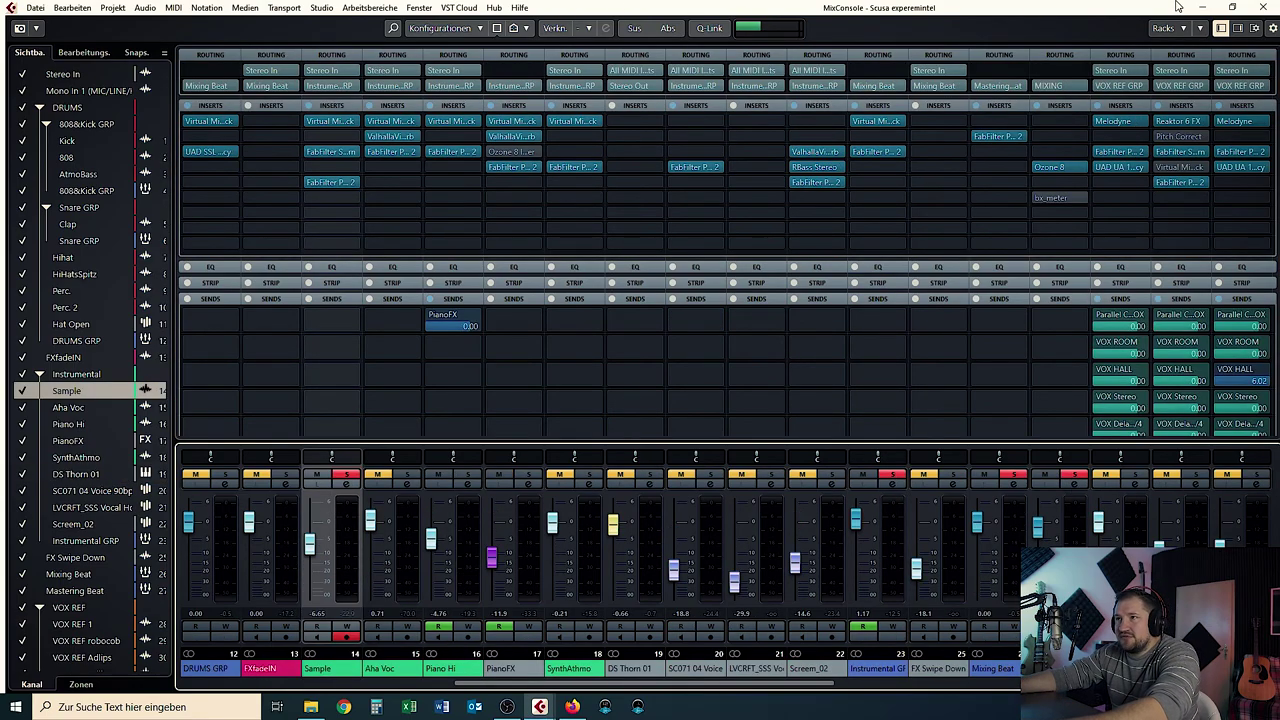
click(1232, 8)
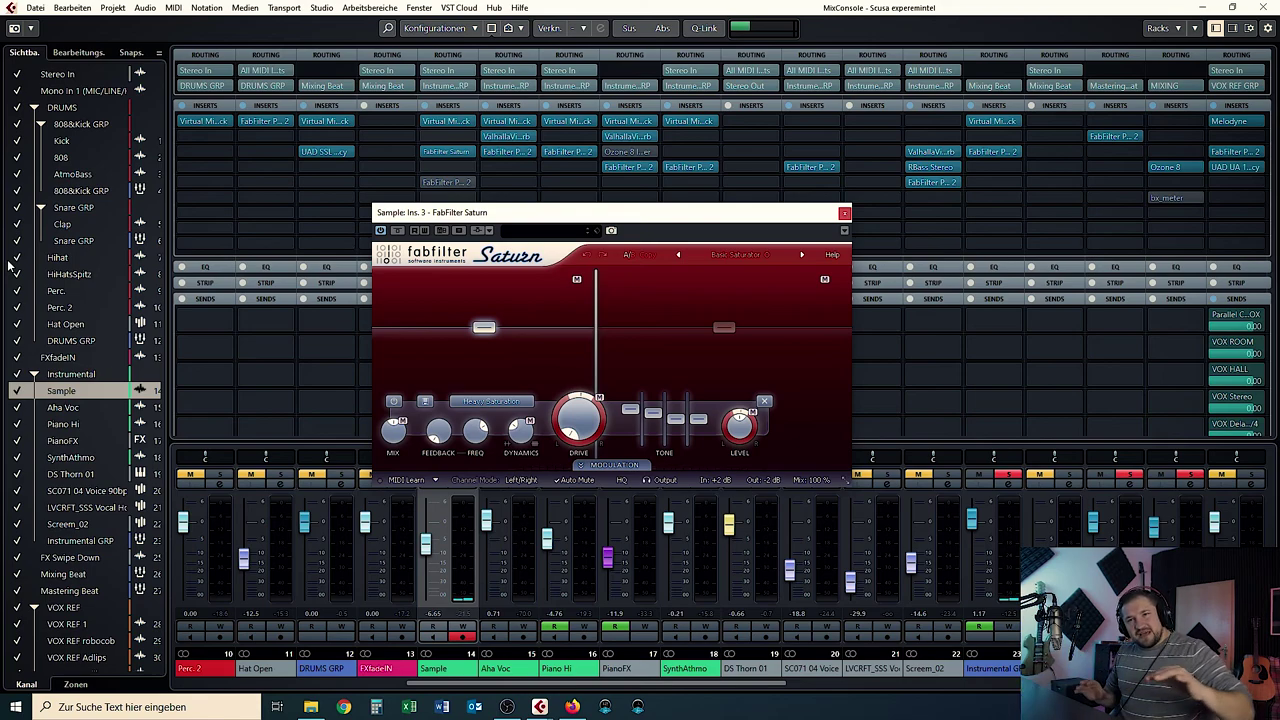
Compare the Sample channel with and without FabFilter Saturn during playback, and reactivate its FabFilter Pro-Q 2 insert.
click(397, 231)
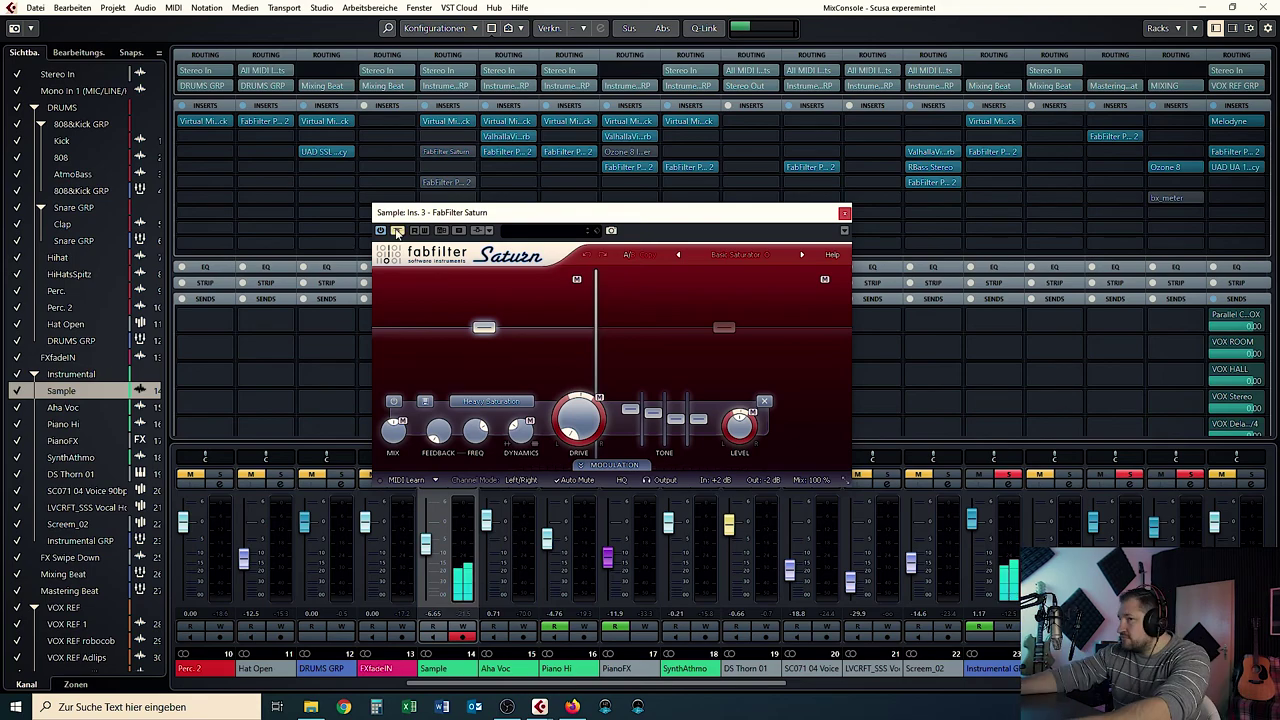
click(397, 231)
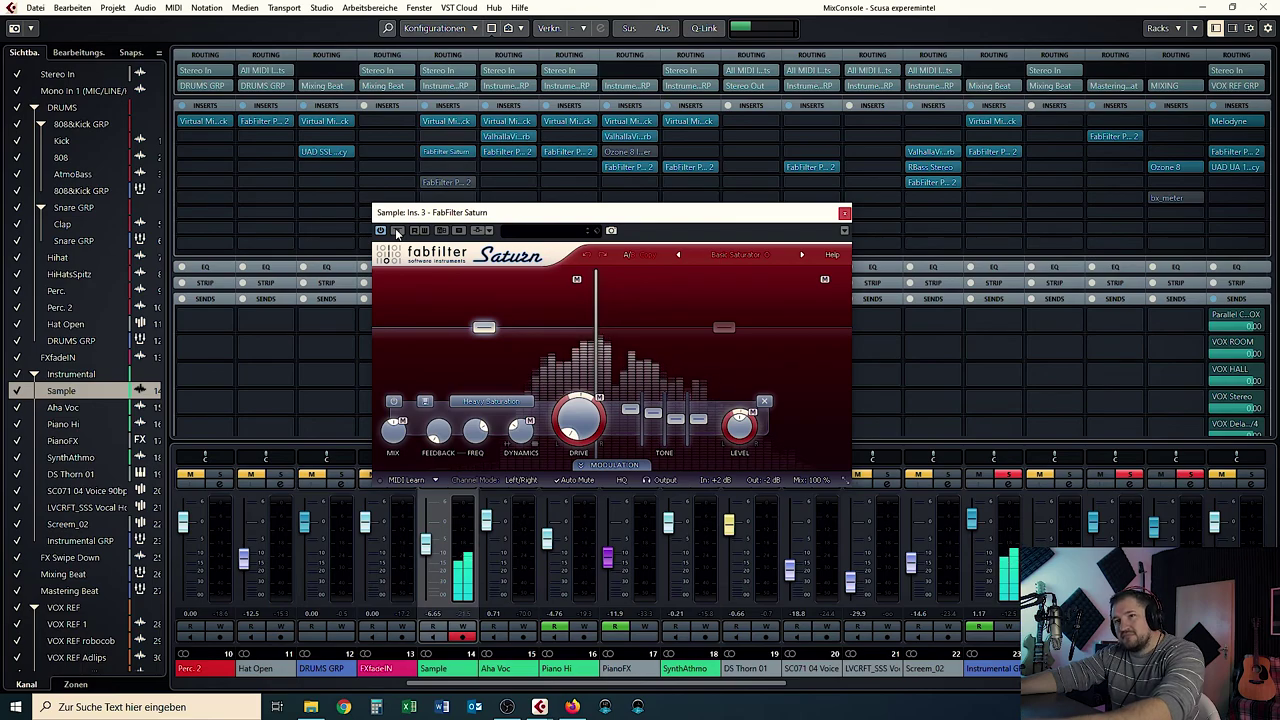
click(441, 181)
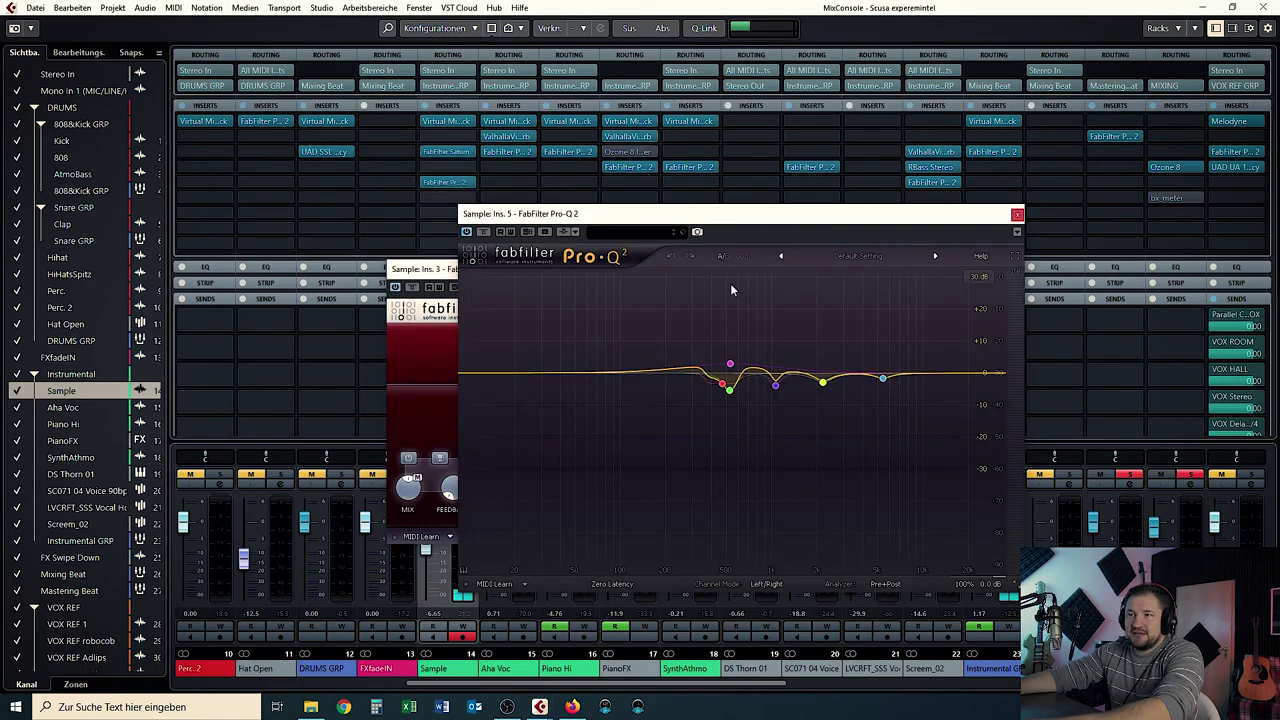
drag(712, 214, 871, 113)
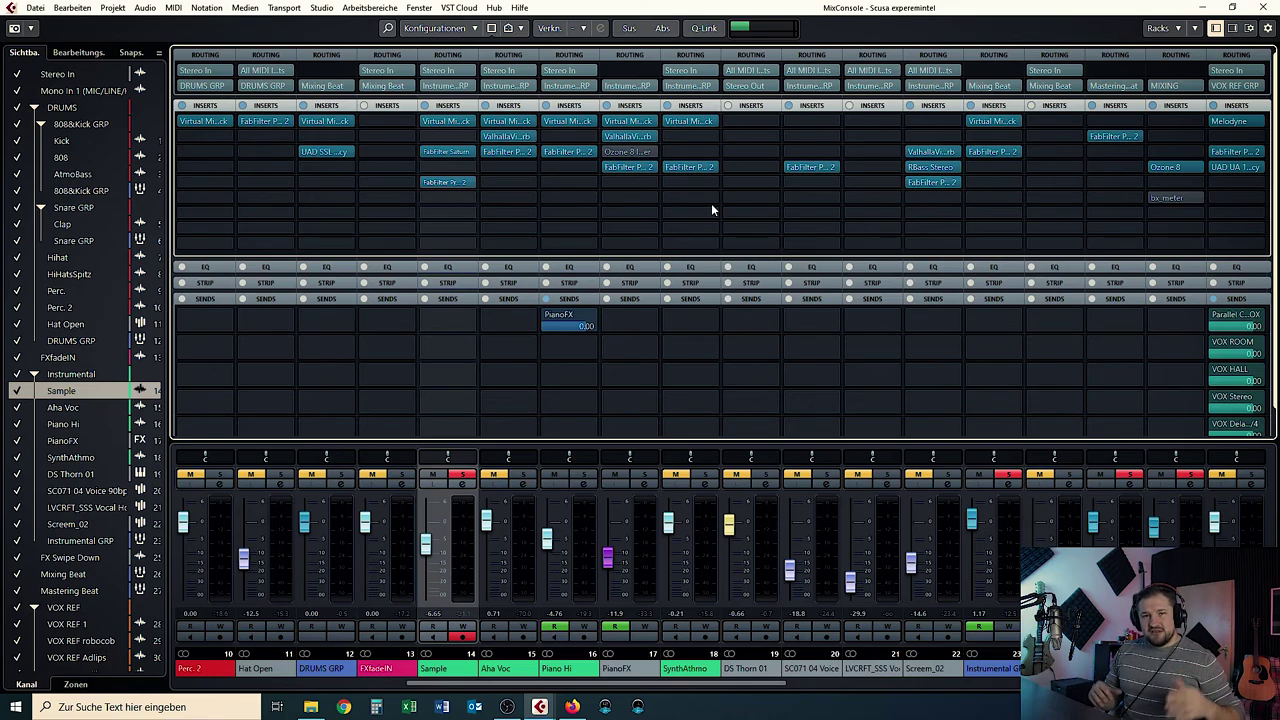
Solo Aha Voc in place of Sample, and bypass its inserts and reactivate Virtual Mix Rack, Valhalla reverb and FabFilter Pro-Q 2 one by one.
click(522, 475)
click(463, 475)
click(485, 106)
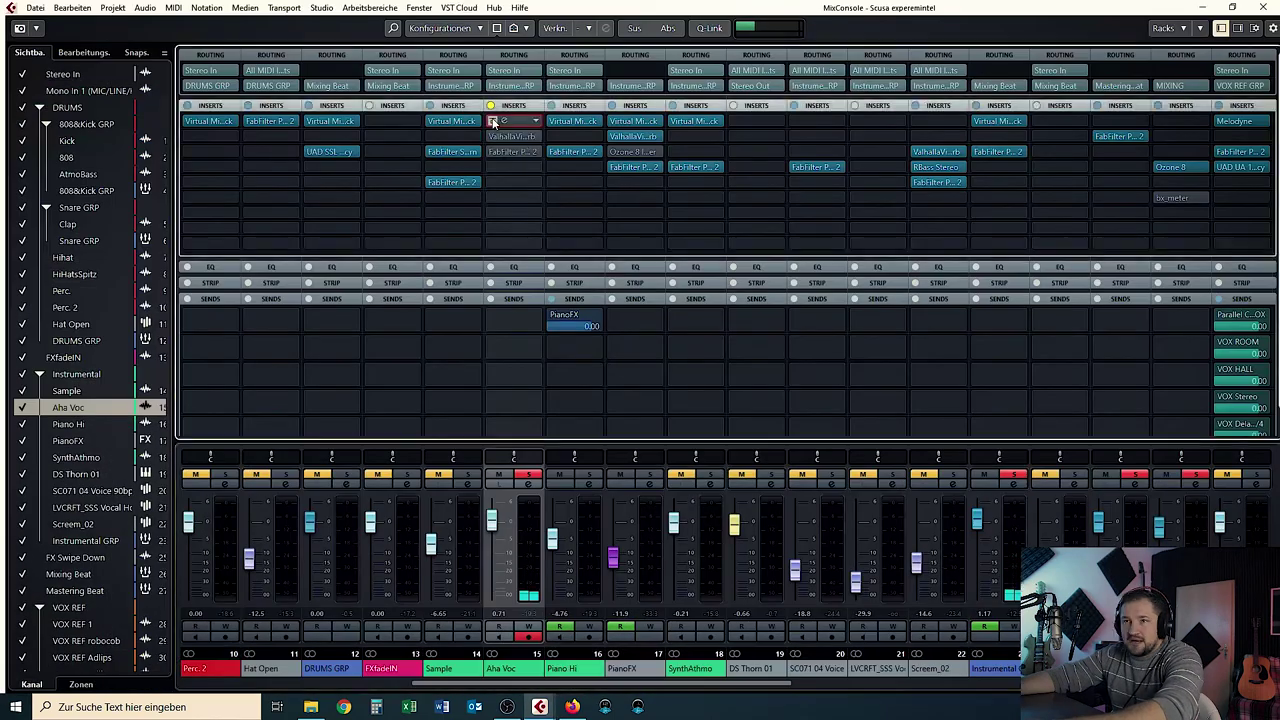
click(492, 121)
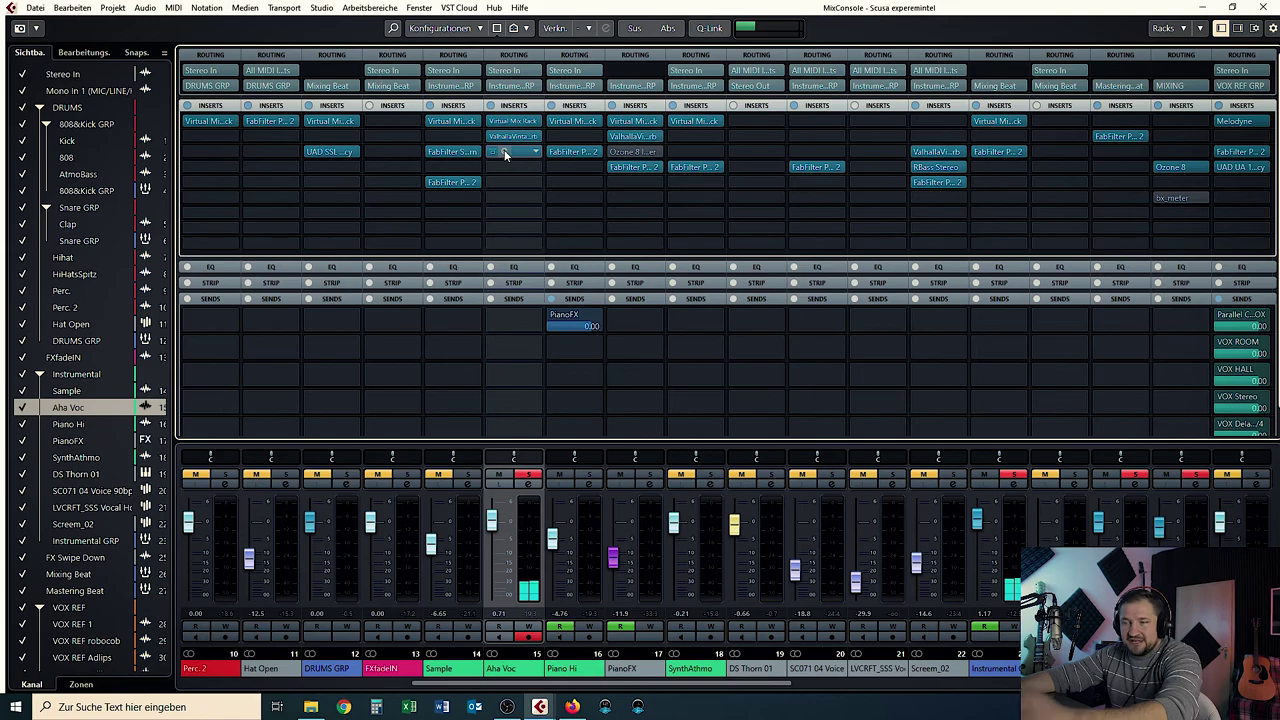
click(511, 151)
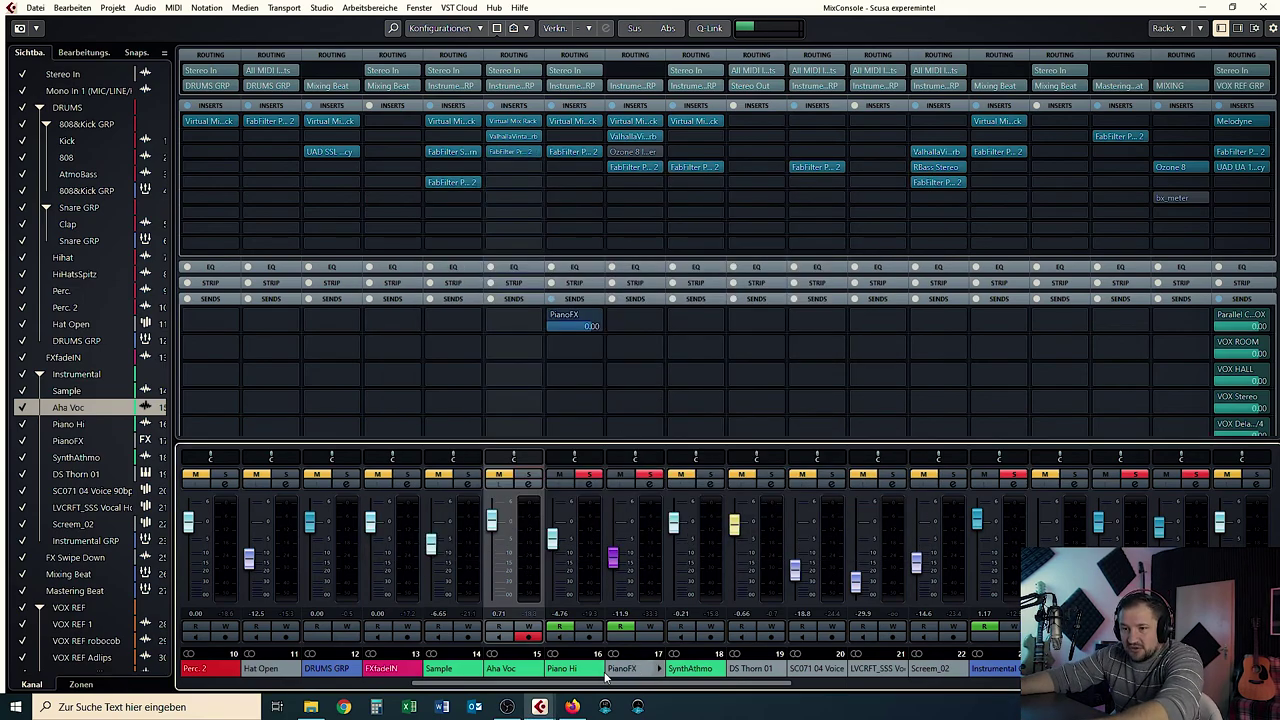
With Piano Hi and PianoFX soloed, examine the FabFilter Pro-Q 2 curve on the Piano Hi channel.
click(605, 674)
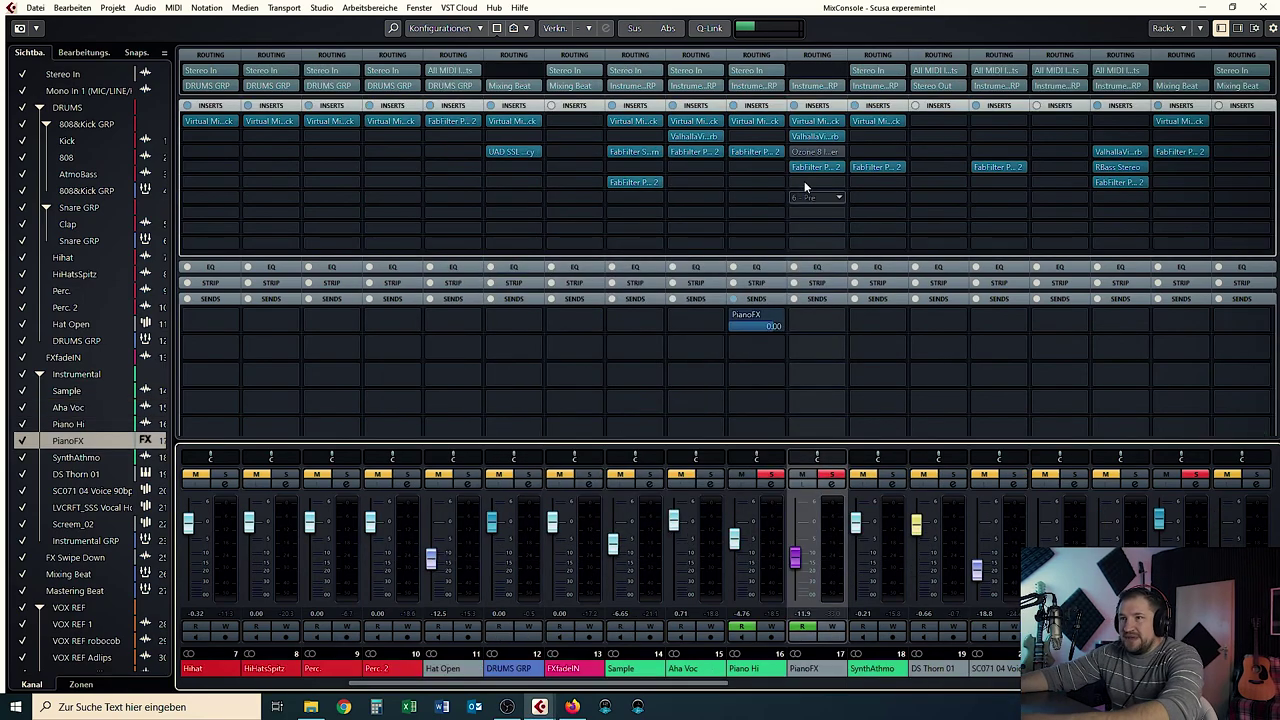
click(746, 152)
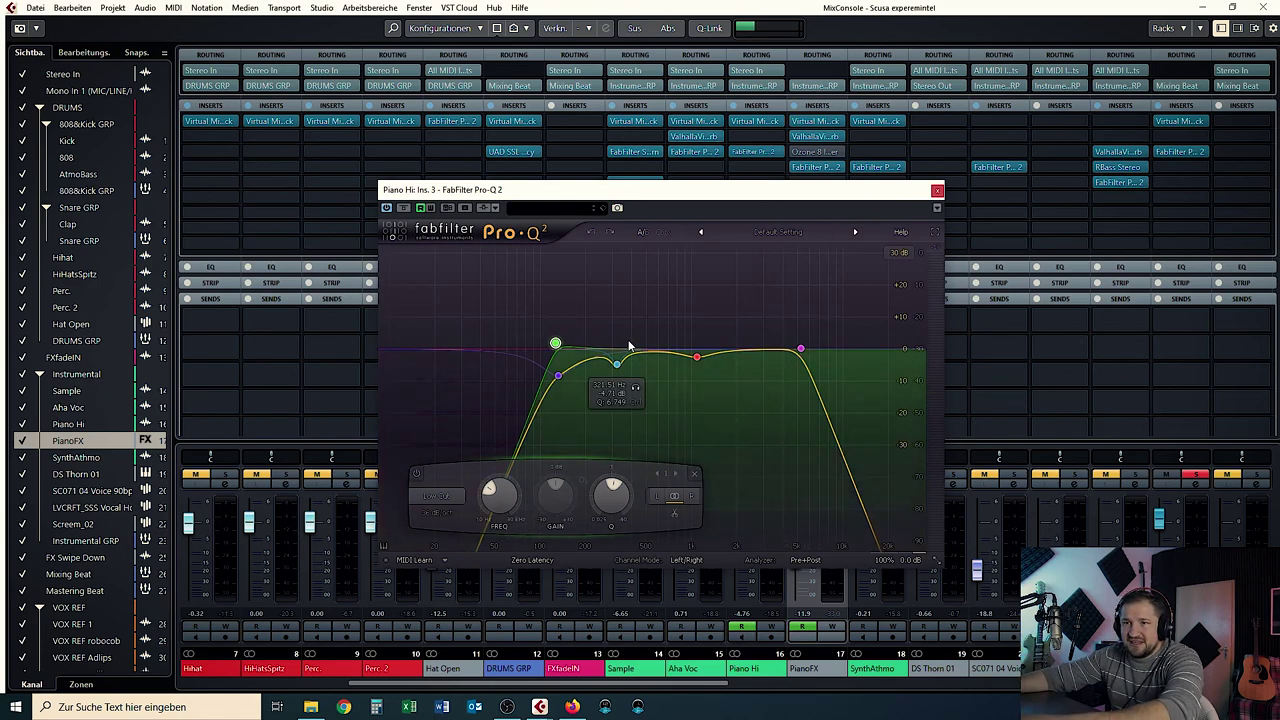
click(937, 190)
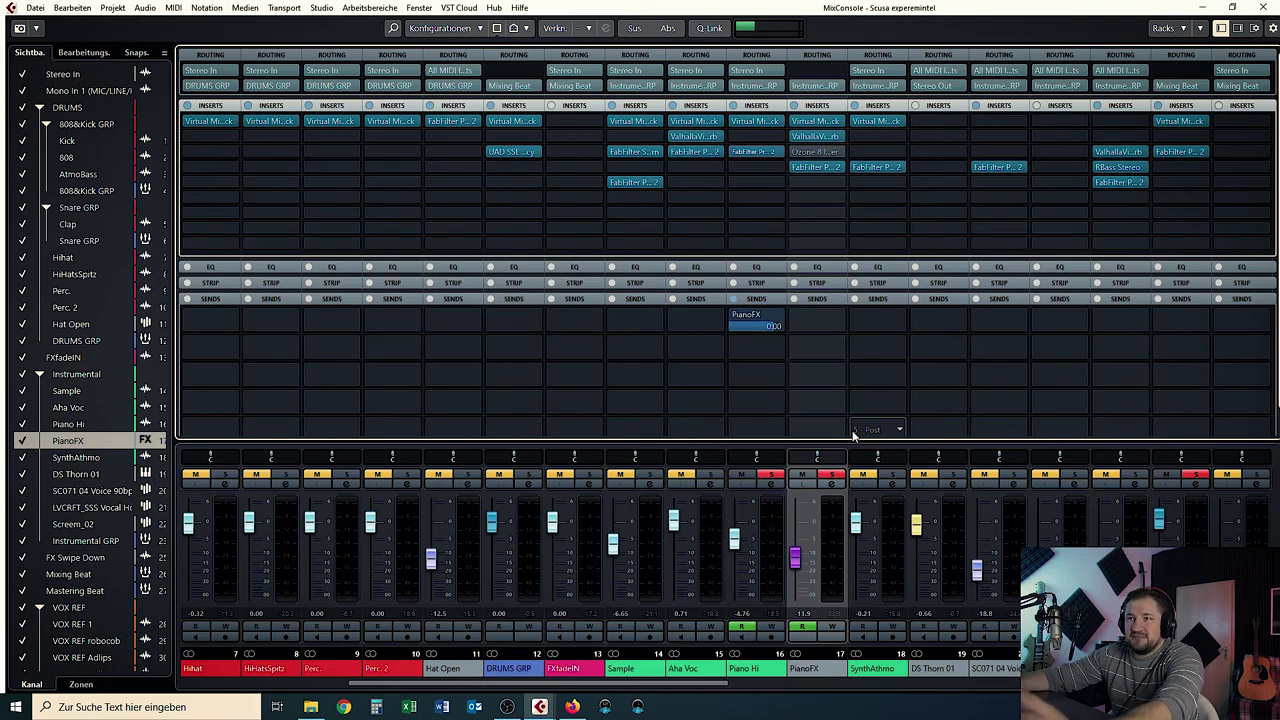
Examine the ValhallaVintageVerb and FabFilter Pro-Q 2 settings on the PianoFX channel, closing each plug-in.
click(810, 135)
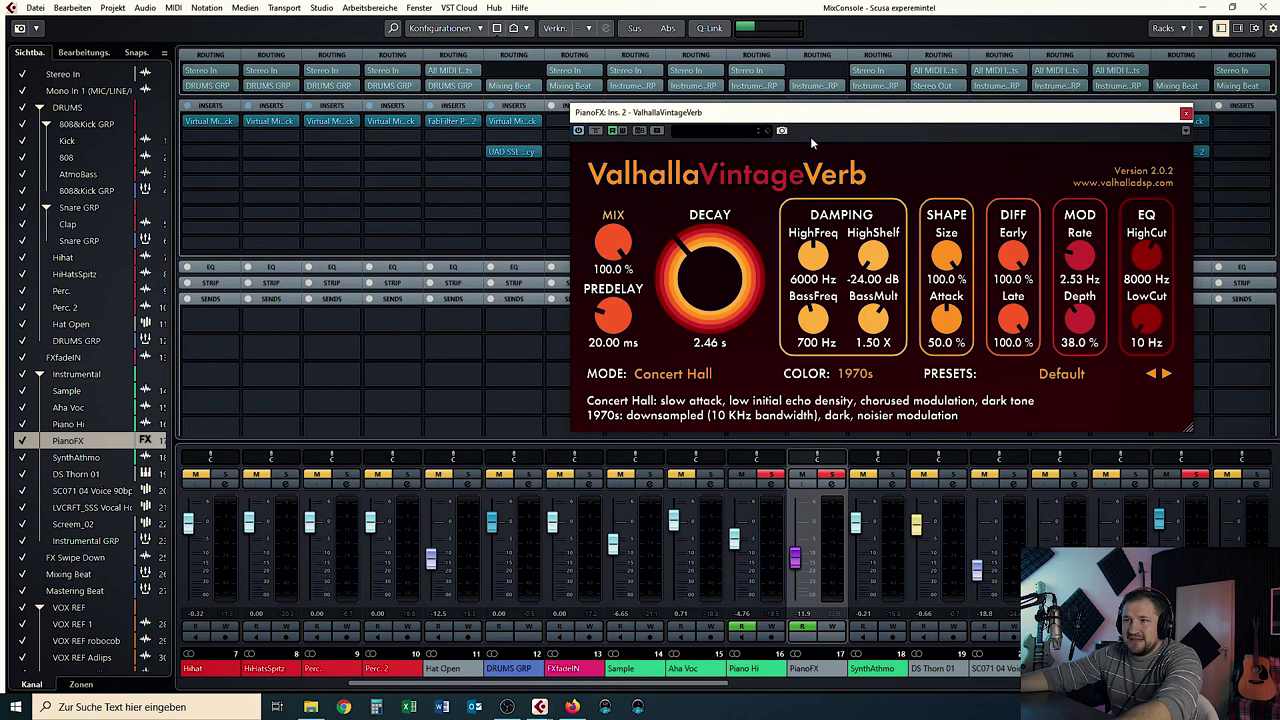
click(1185, 114)
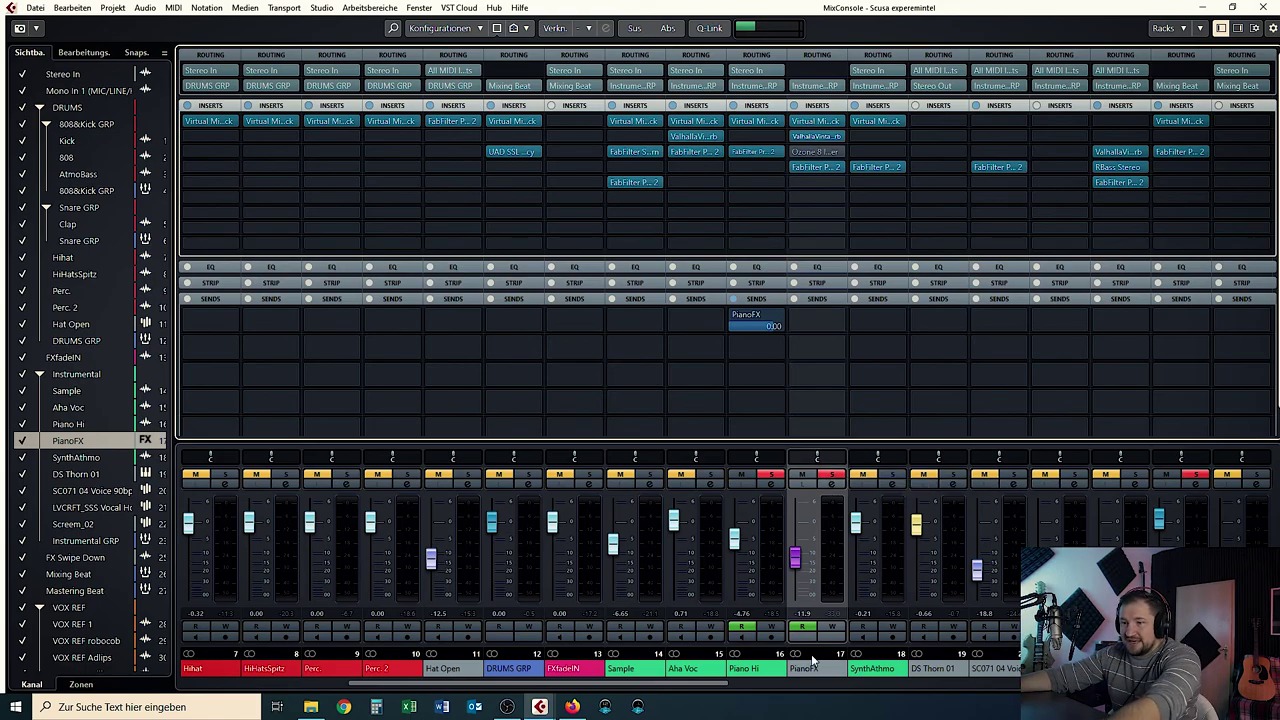
click(810, 137)
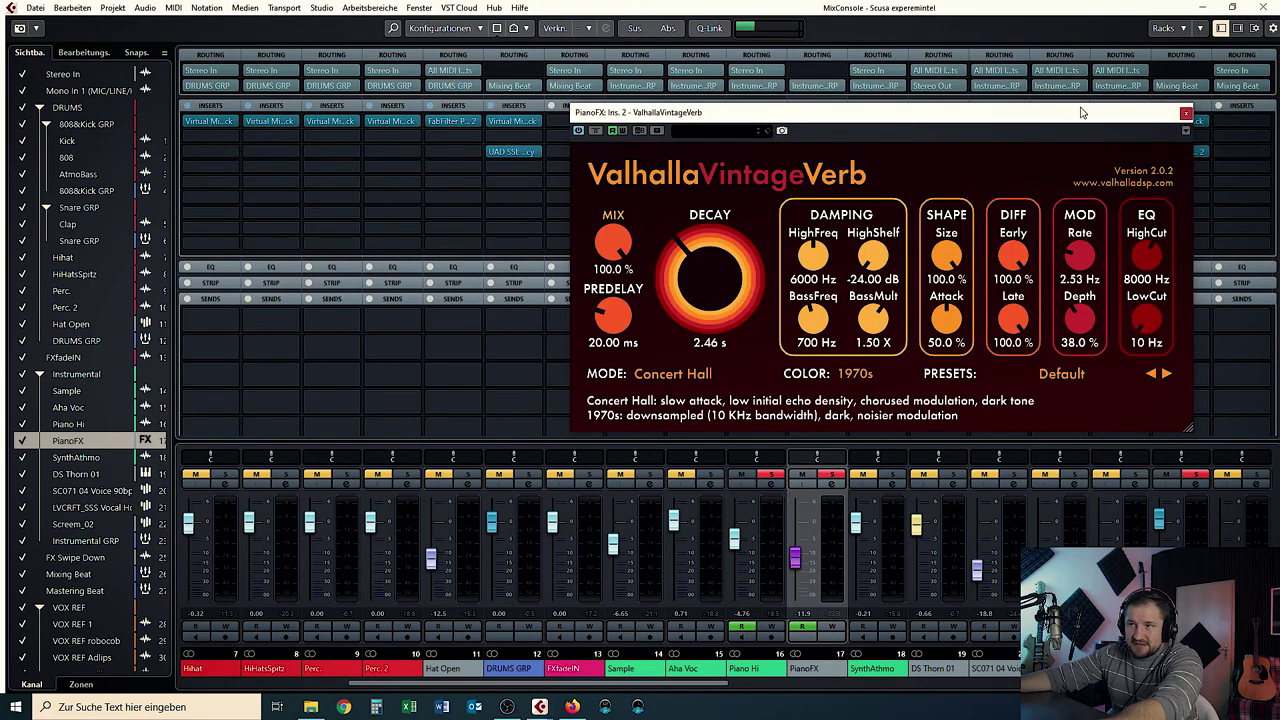
click(1185, 113)
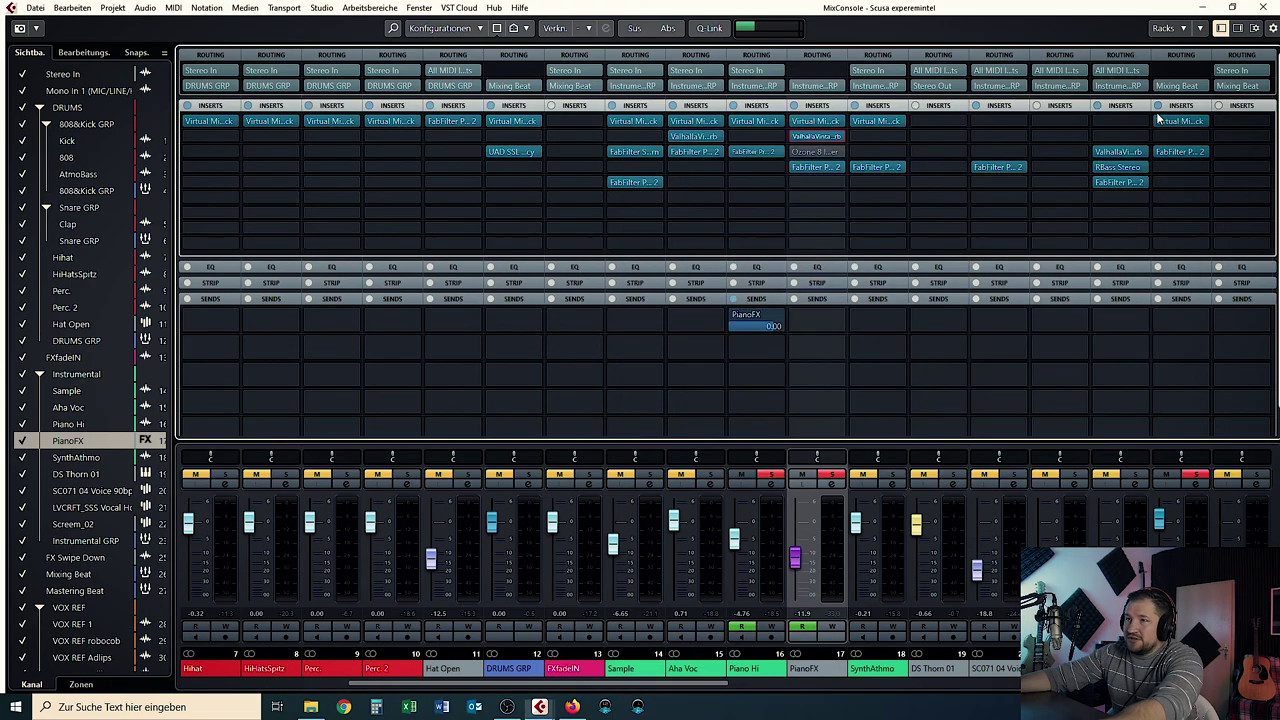
click(810, 168)
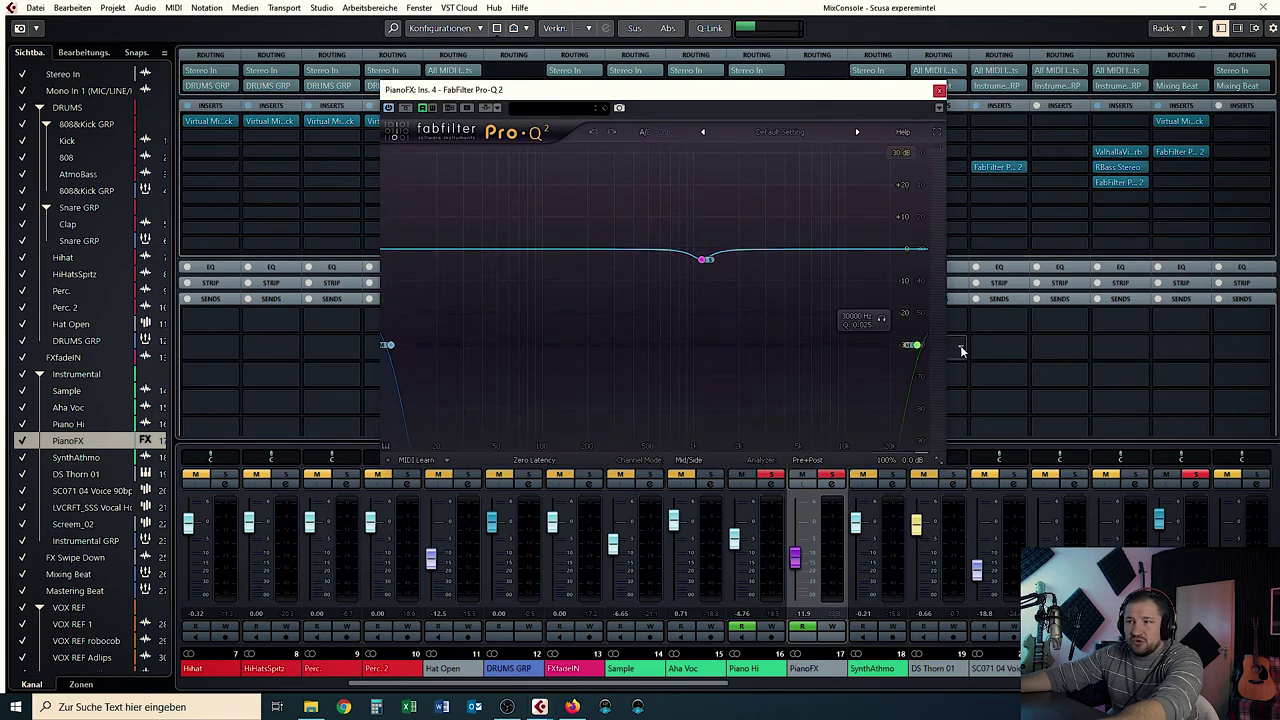
click(940, 92)
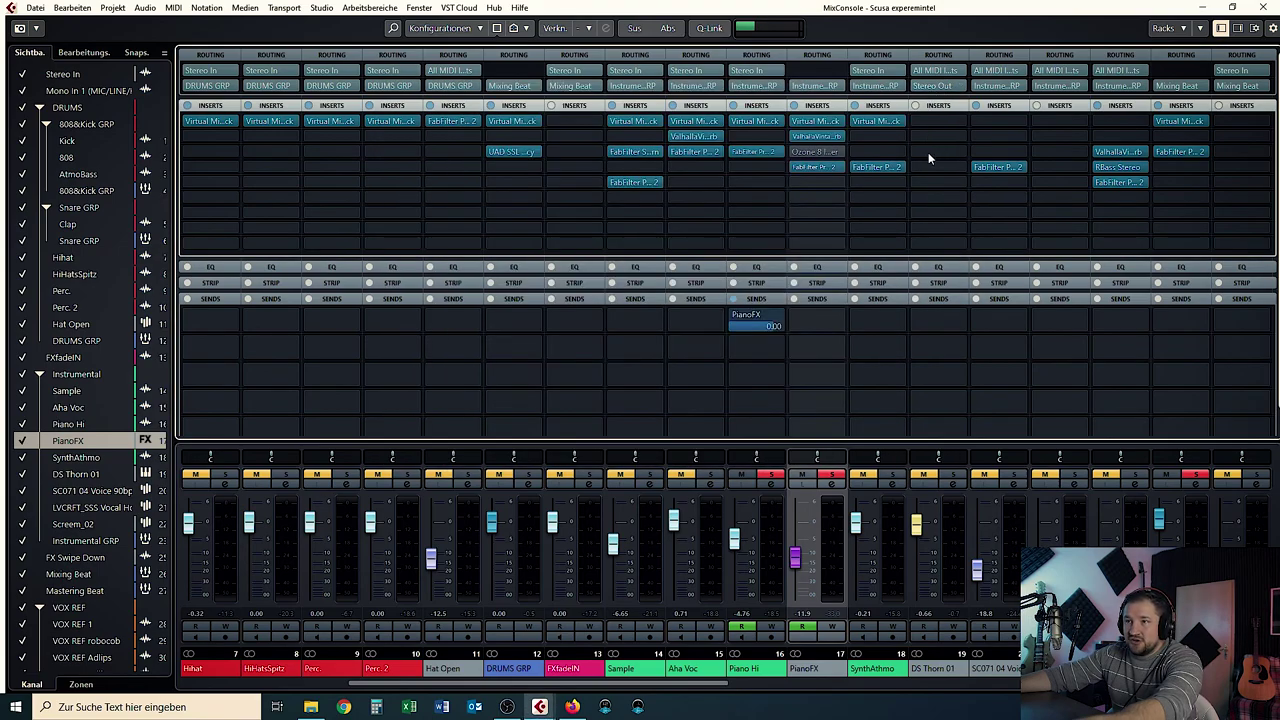
Listen to Piano Hi with its PianoFX send, end both solos, and solo the SynthAthmo channel instead.
click(771, 475)
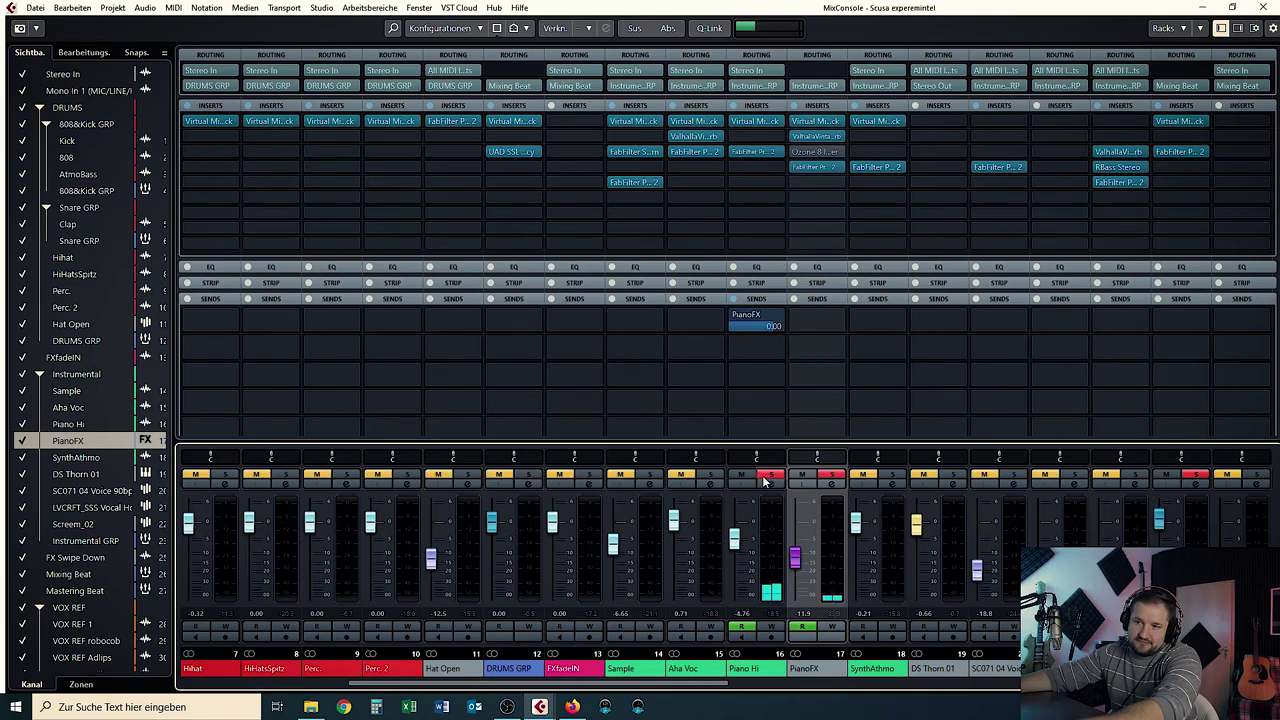
click(733, 316)
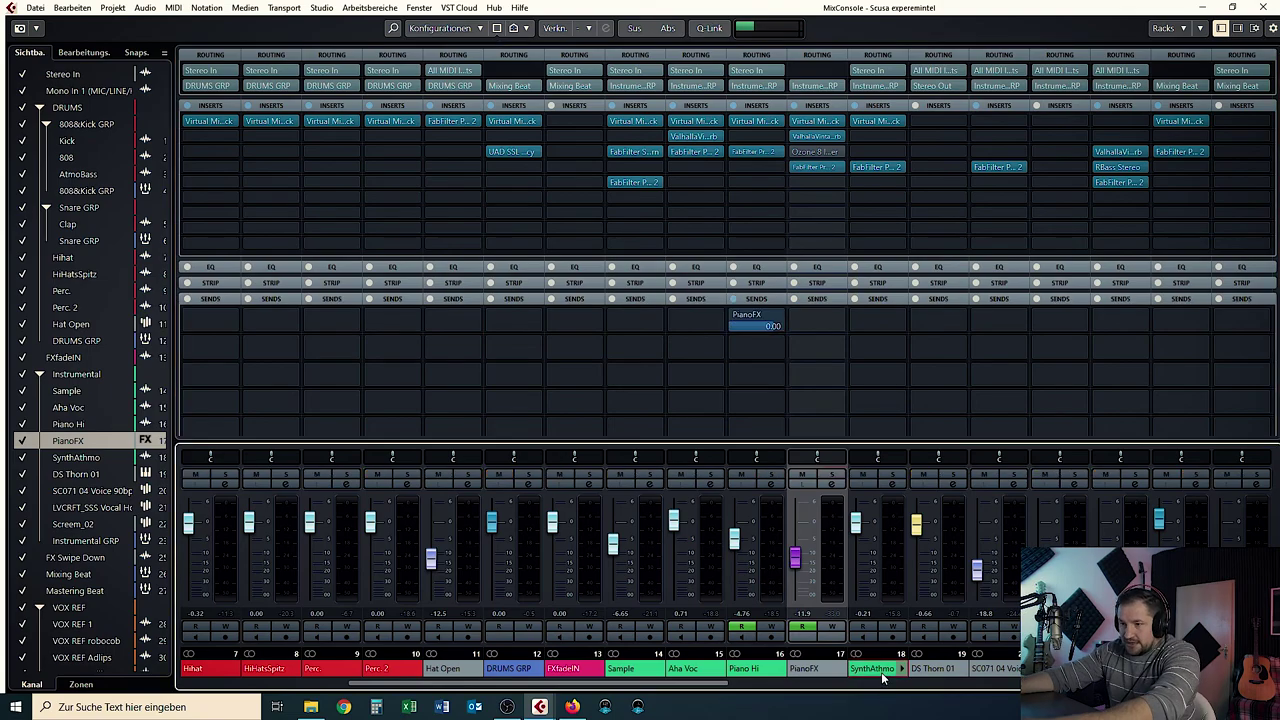
click(886, 479)
click(893, 476)
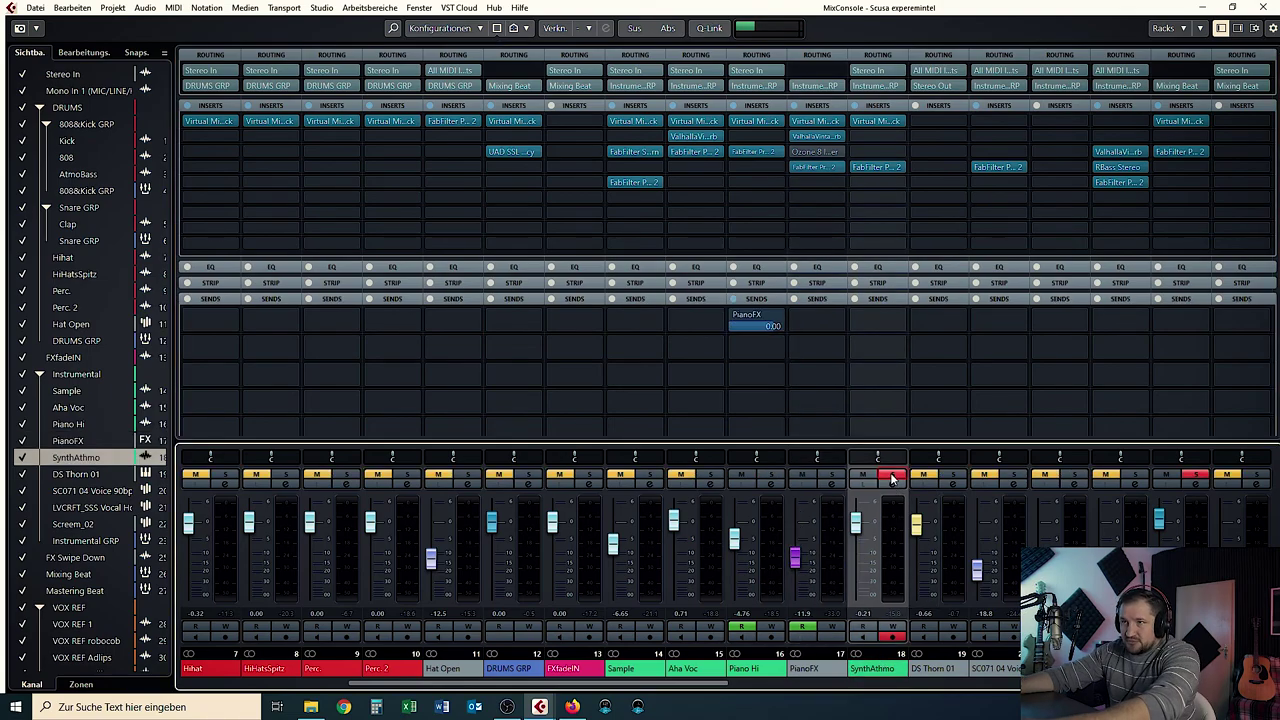
Examine the FabFilter Pro-Q 2 curve on SynthAthmo while playing from bar 73, and close the plug-in and stop playback.
click(869, 167)
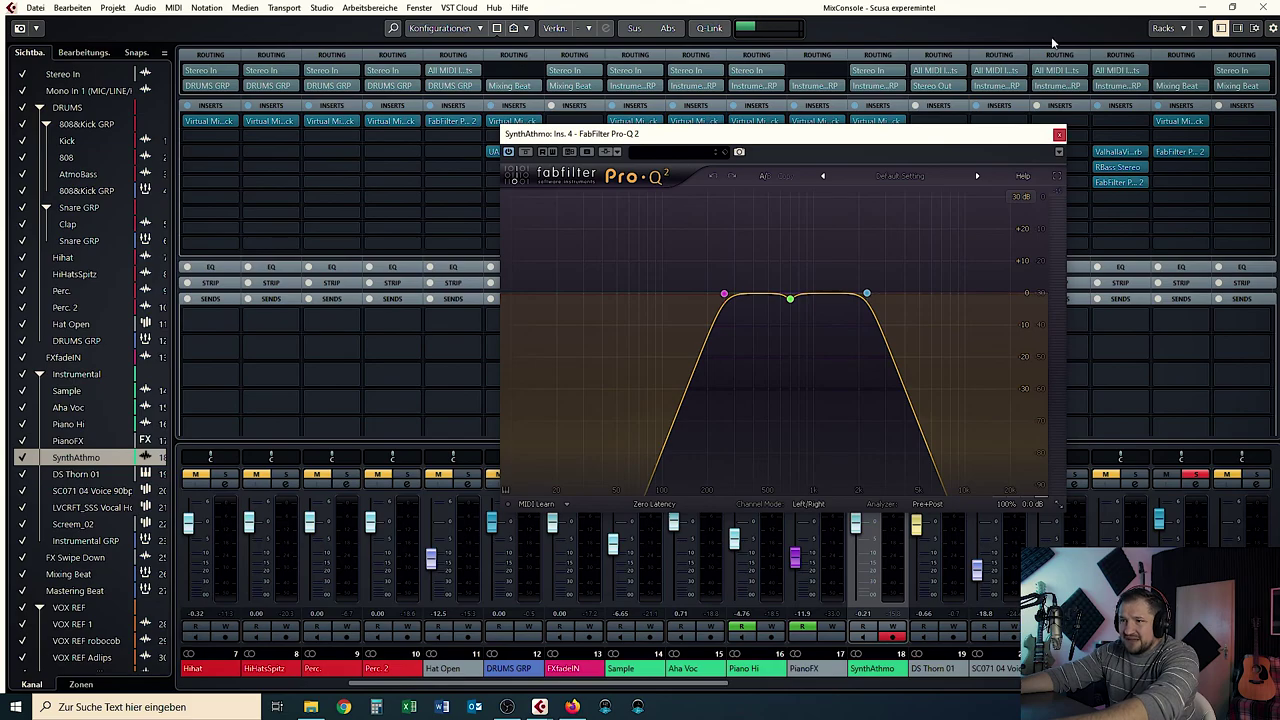
click(1200, 9)
drag(965, 133, 797, 213)
click(727, 85)
key(space)
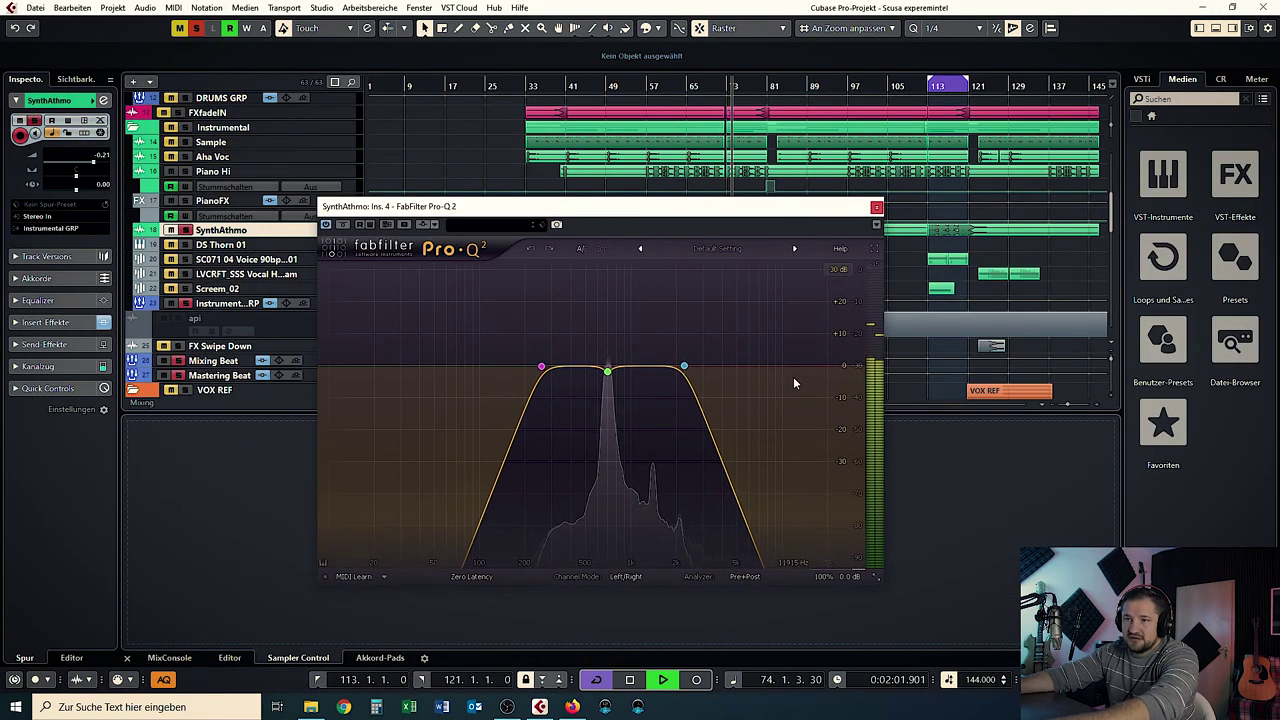
mouse_move(608, 373)
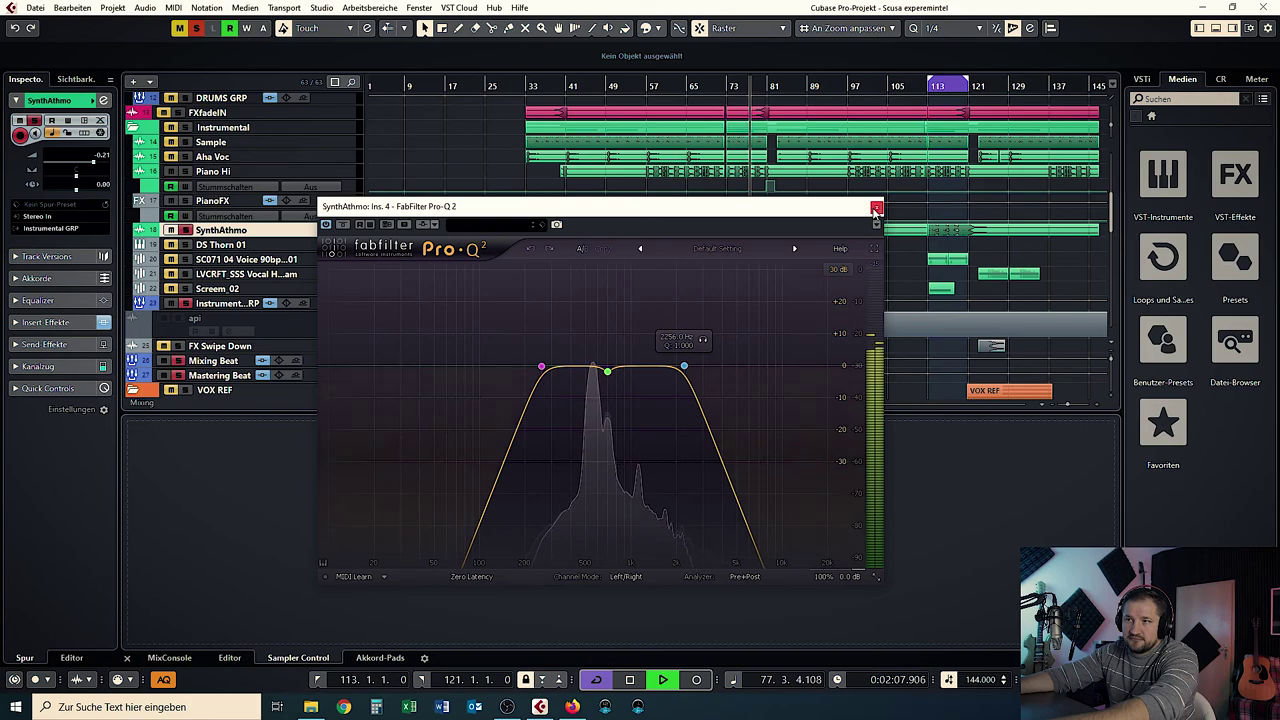
click(877, 207)
key(space)
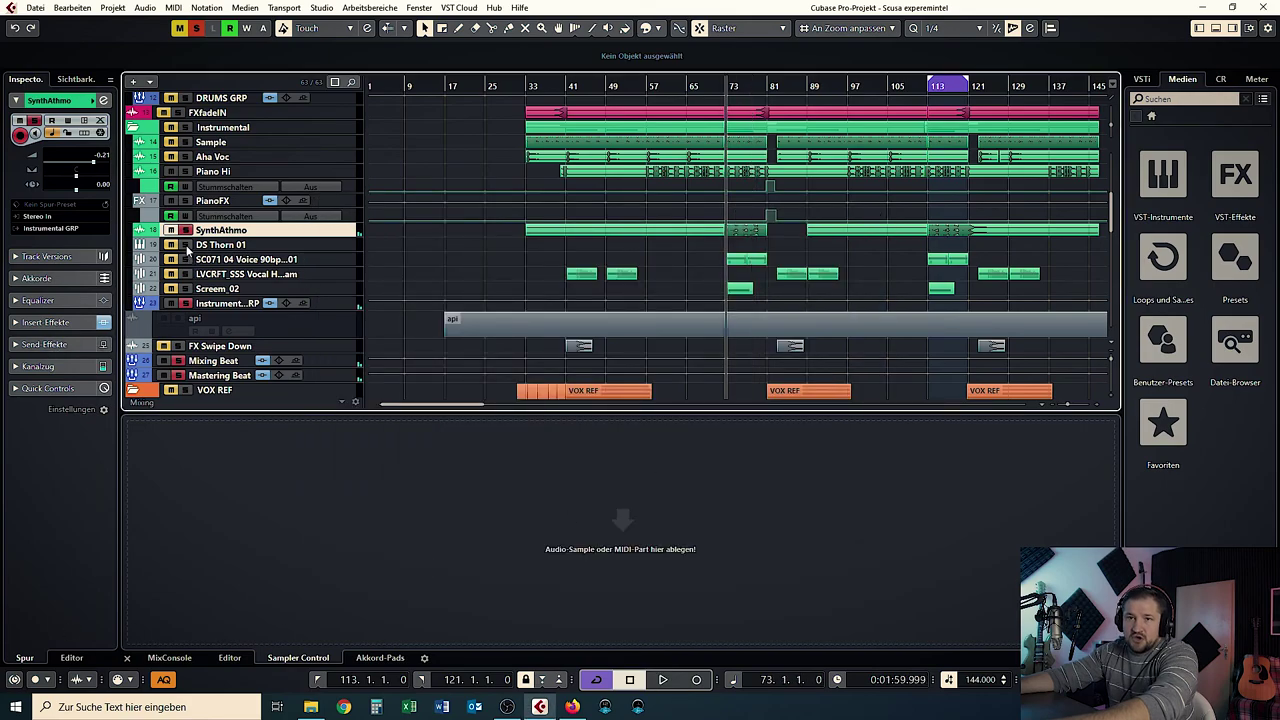
Solo the SC071 04 Voice and Screem_02 tracks in turn and play each from bar 73.
click(305, 259)
key(space)
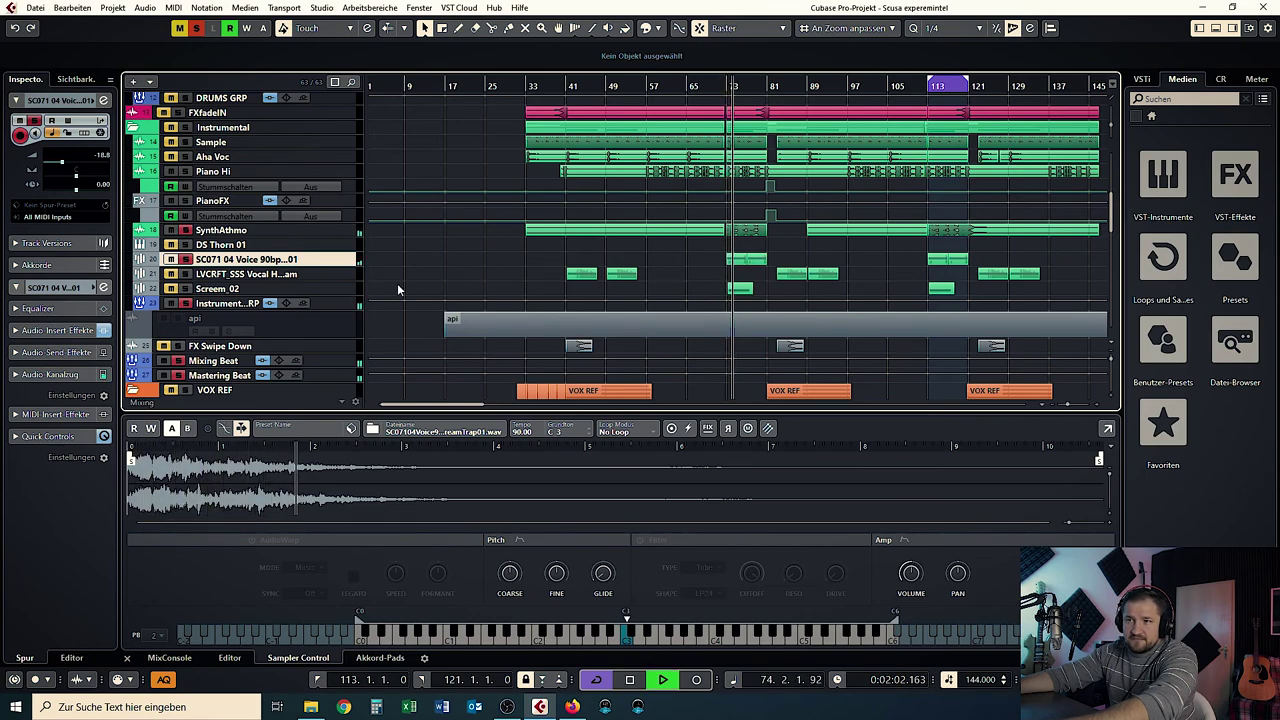
key(space)
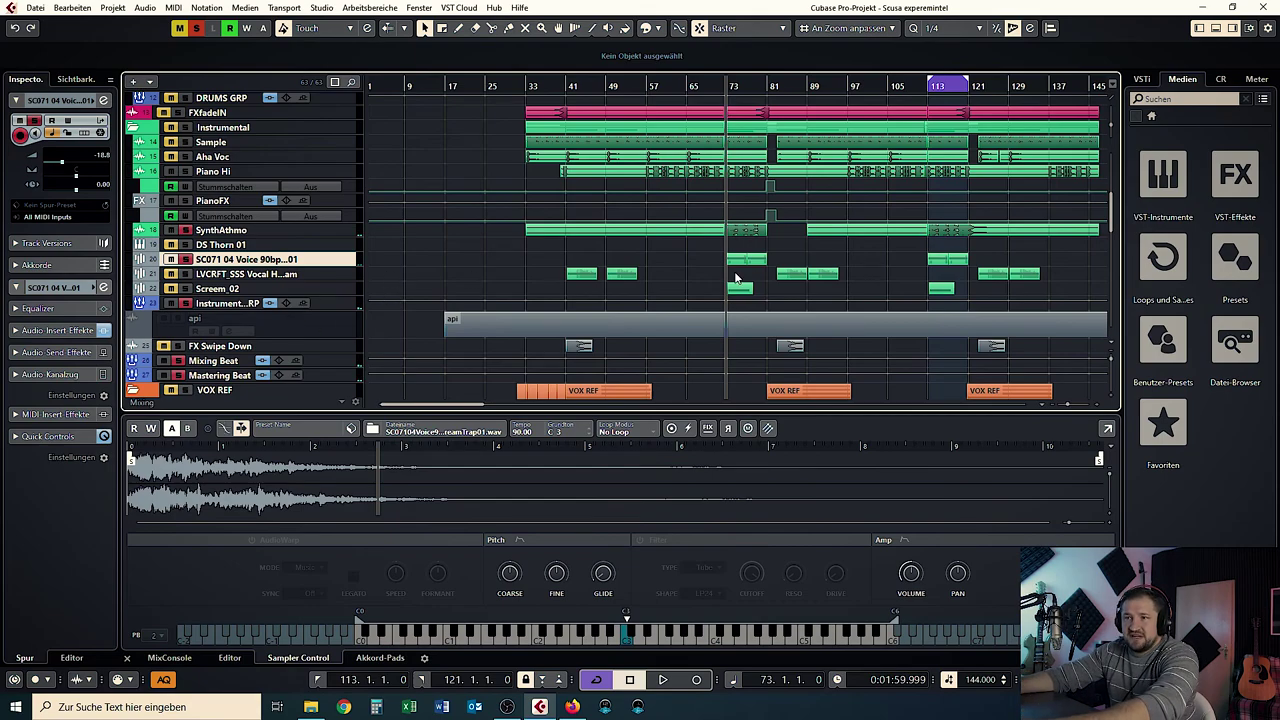
click(186, 288)
key(space)
Examine the FabFilter Pro-Q 2 curve on the SC071 04 Voice channel in the MixConsole and close the plug-in.
key(F3)
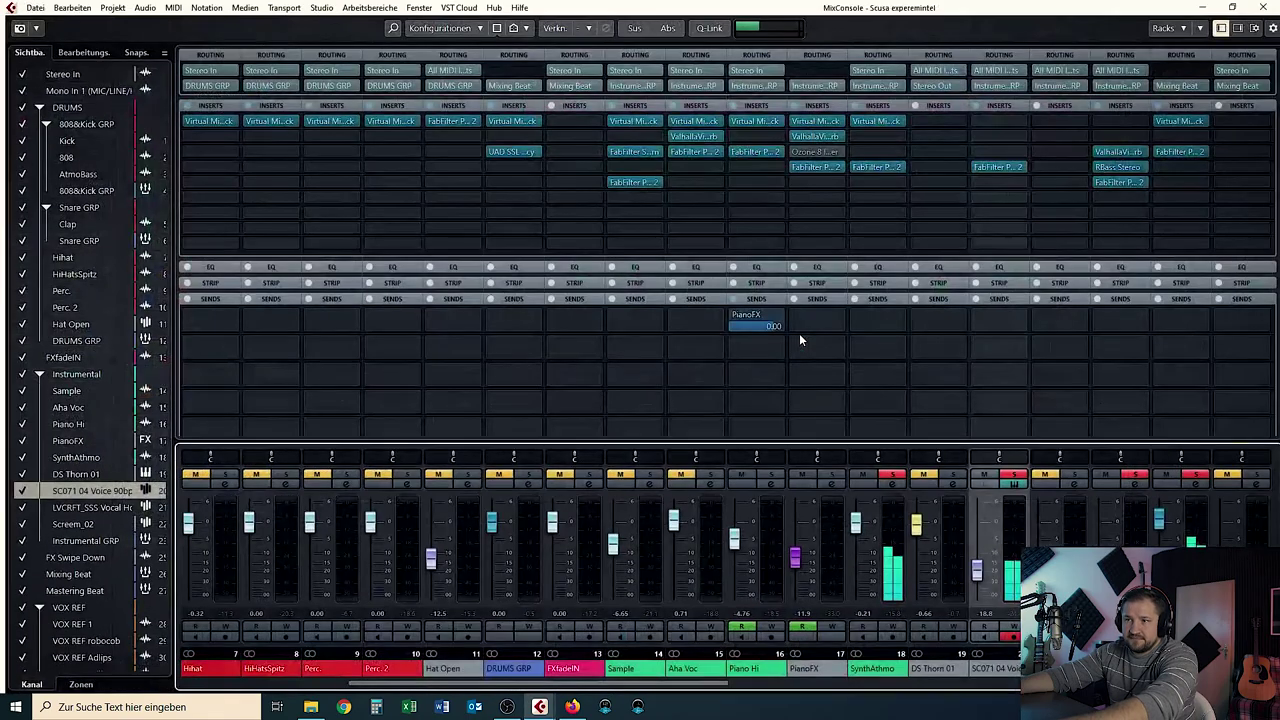
click(990, 166)
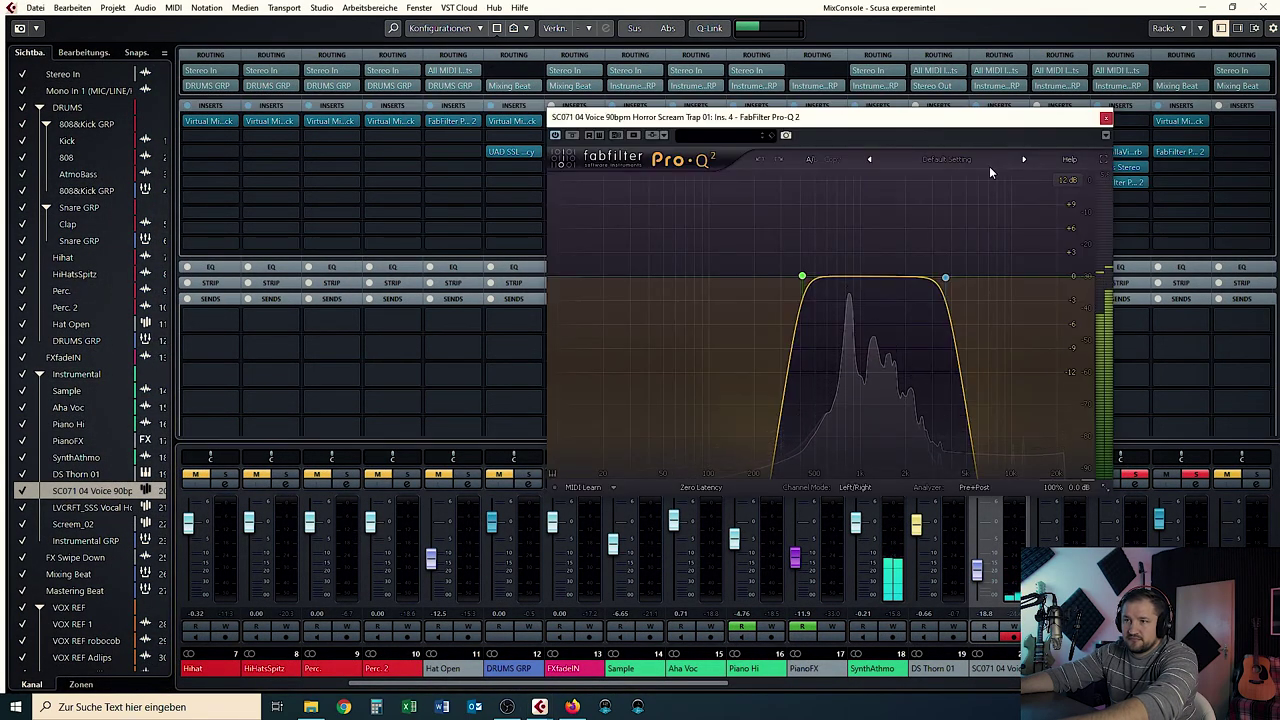
click(1106, 118)
Examine ValhallaVintageVerb and RBass Stereo on Screem_02, and bypass and reactivate the channel's inserts.
click(1118, 152)
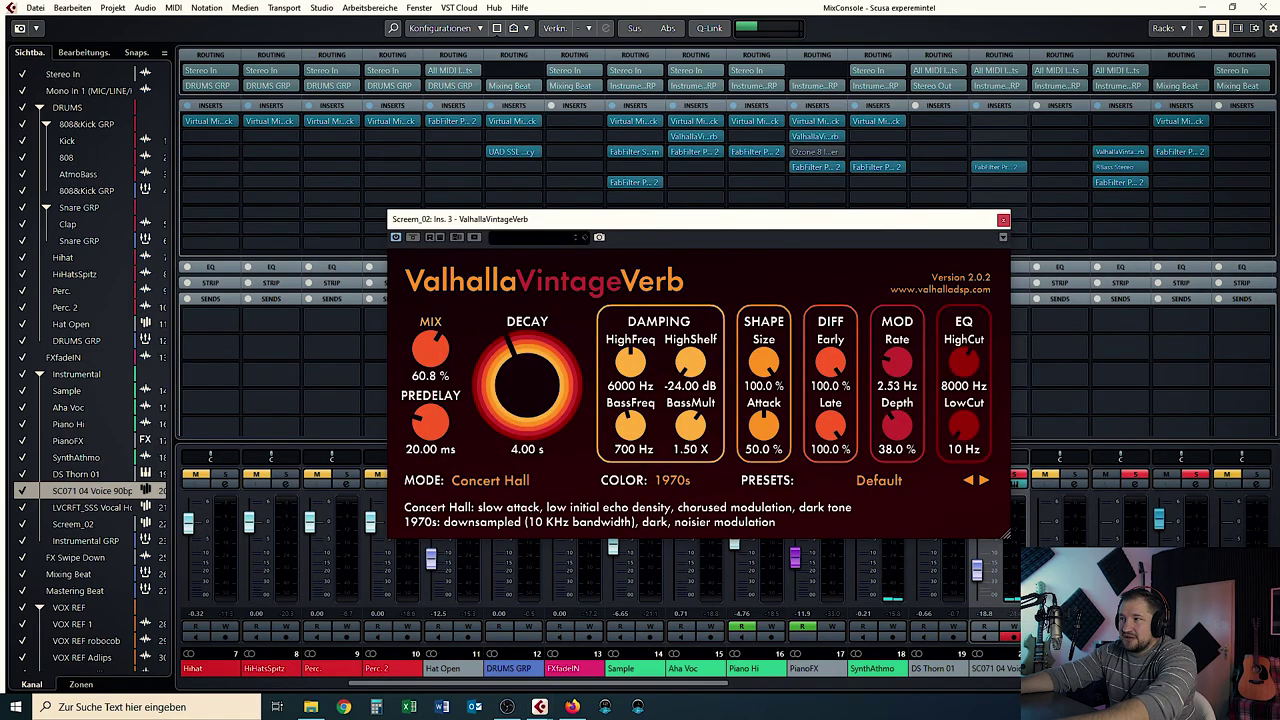
drag(604, 219, 604, 209)
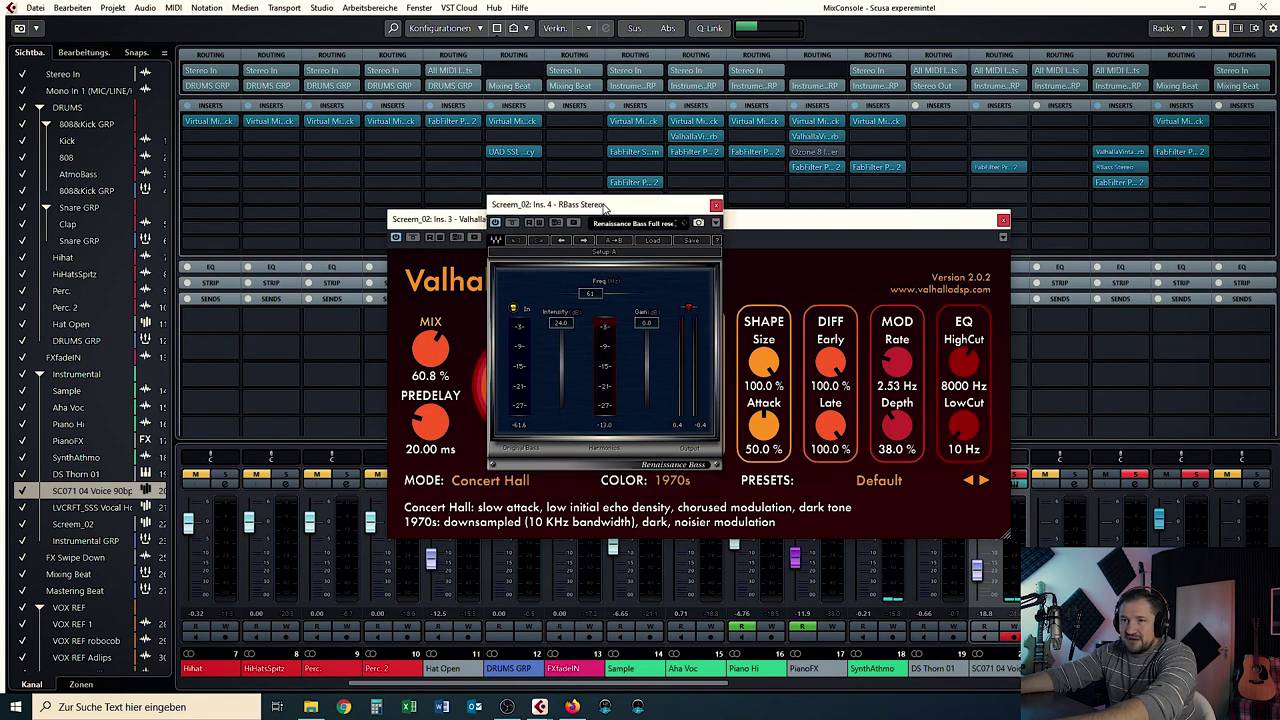
click(1097, 105)
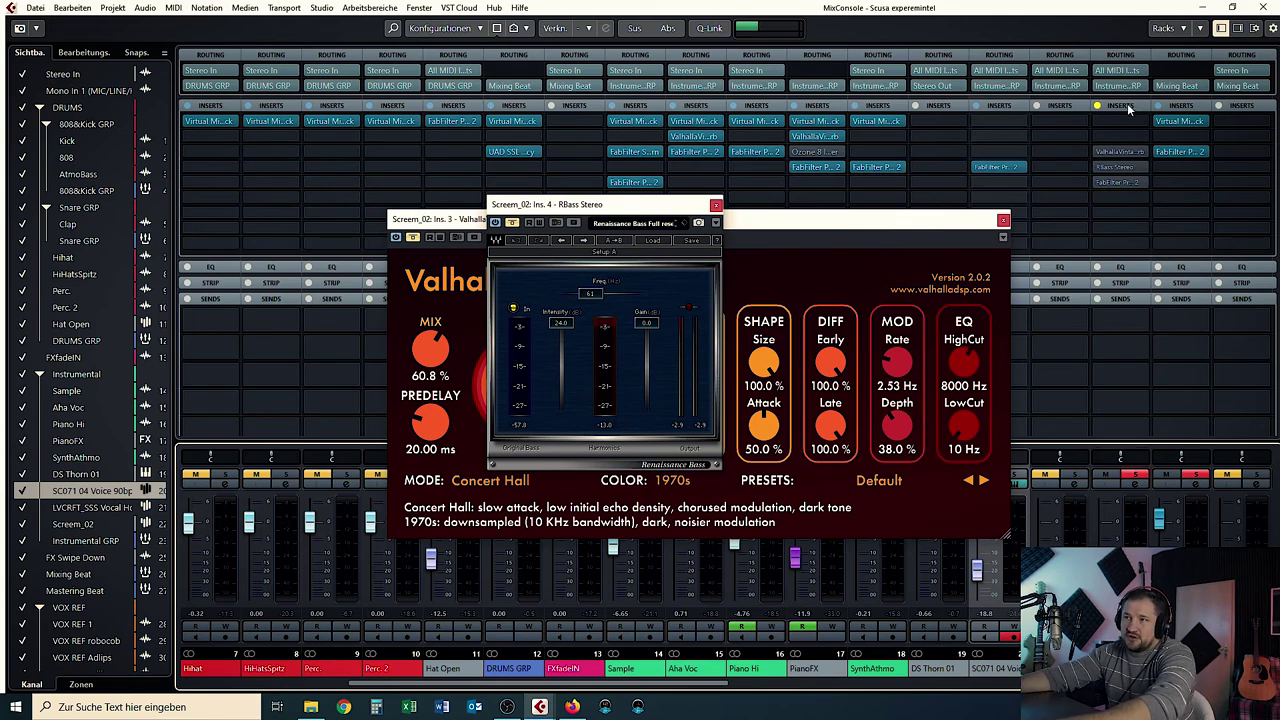
click(1100, 106)
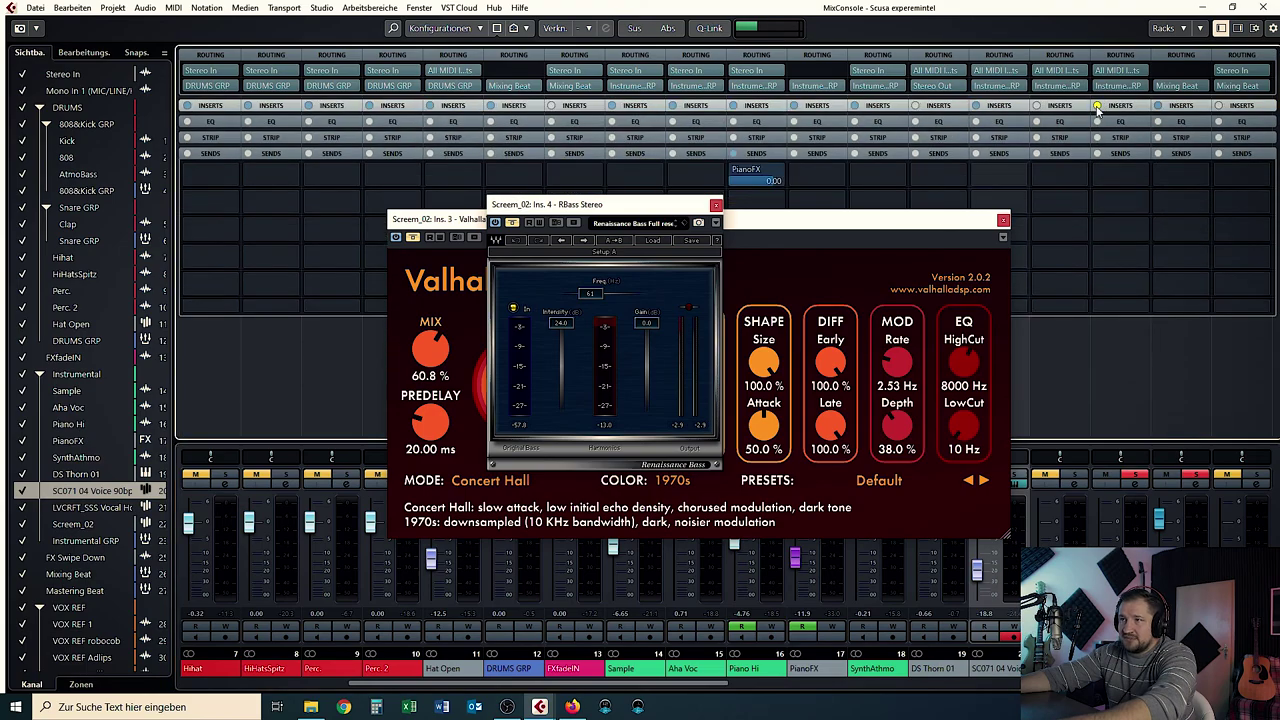
click(1097, 108)
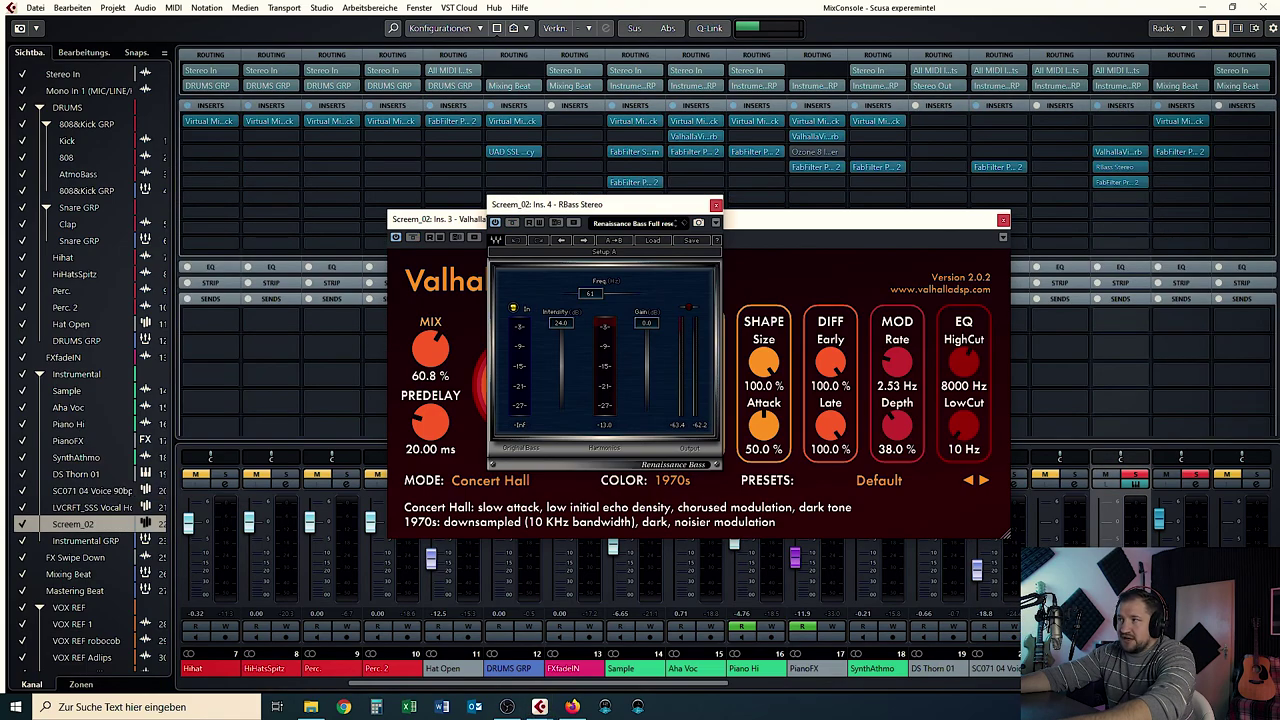
Examine the FabFilter Pro-Q 2 curve on Screem_02 during playback, closing the RBass Stereo and ValhallaVintageVerb windows.
click(1118, 181)
drag(800, 102, 379, 101)
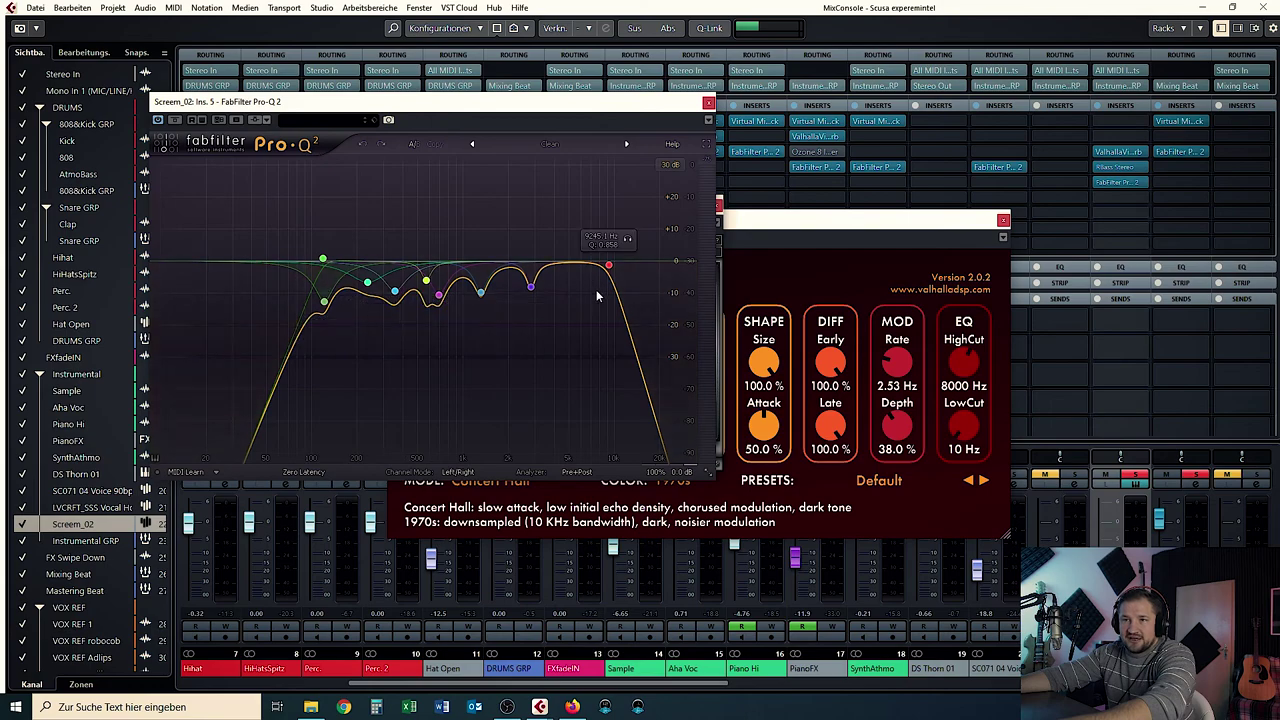
drag(651, 101, 643, 97)
key(space)
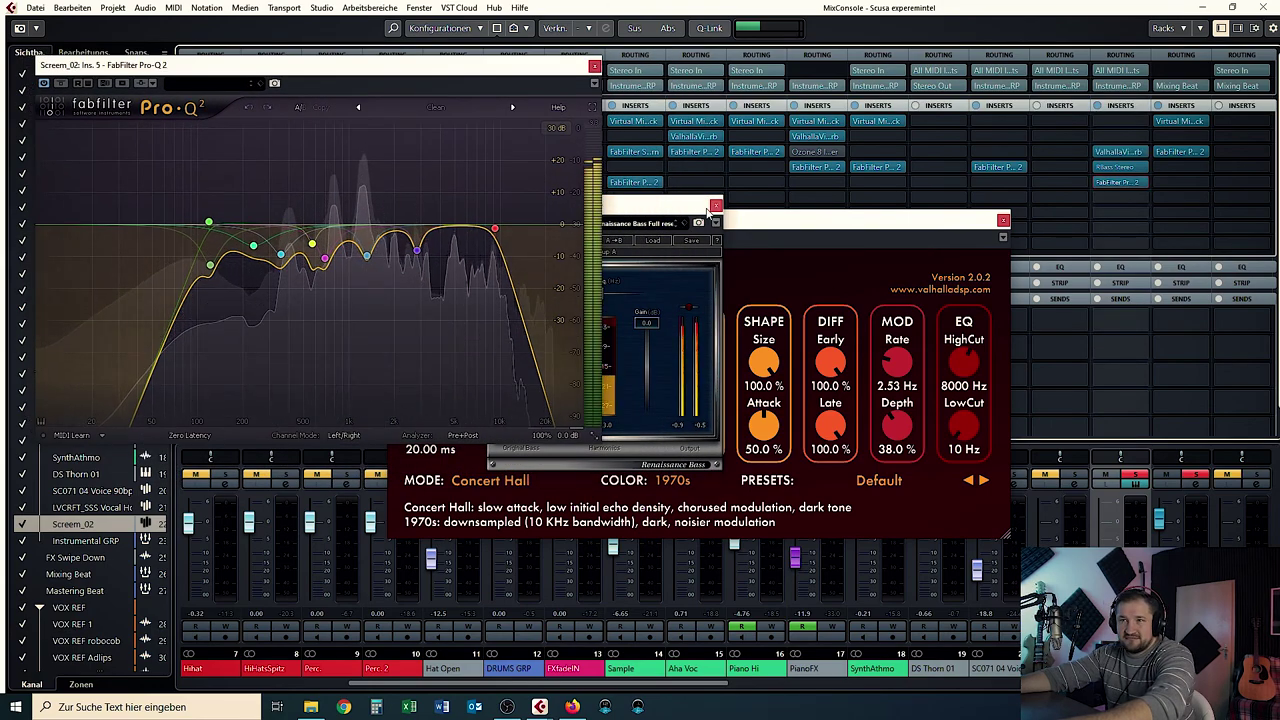
click(716, 206)
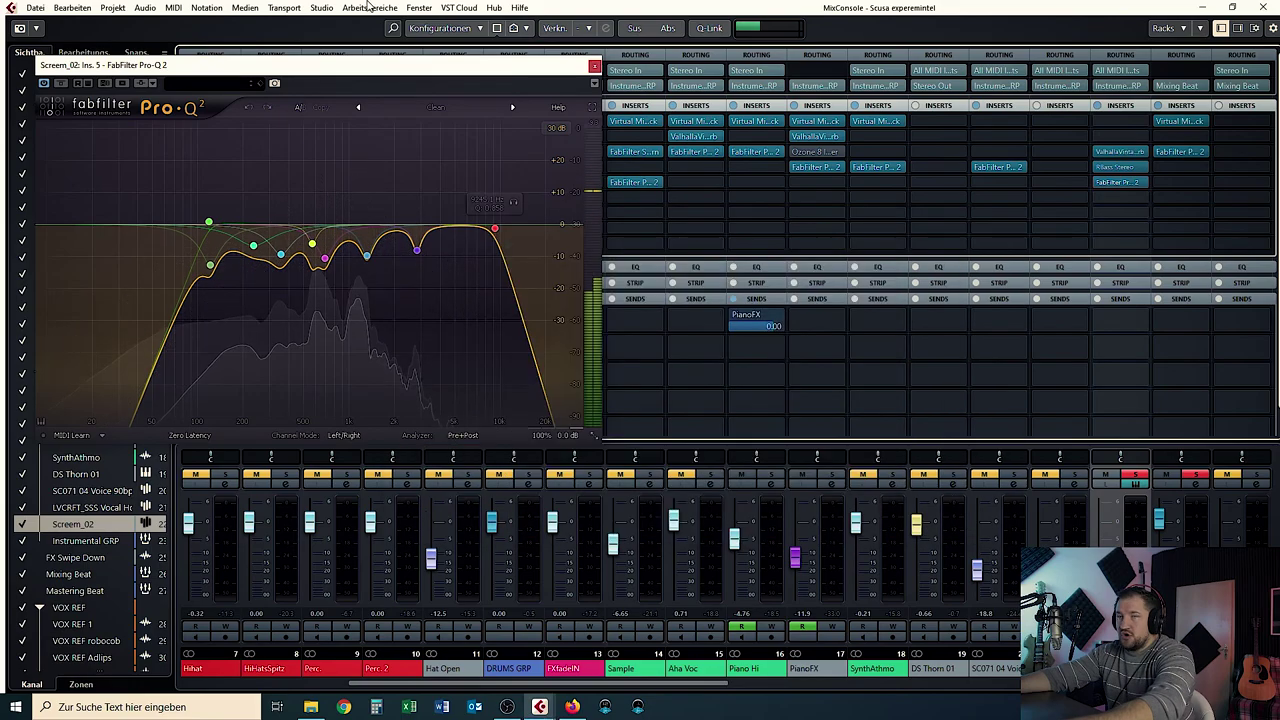
drag(413, 65, 554, 73)
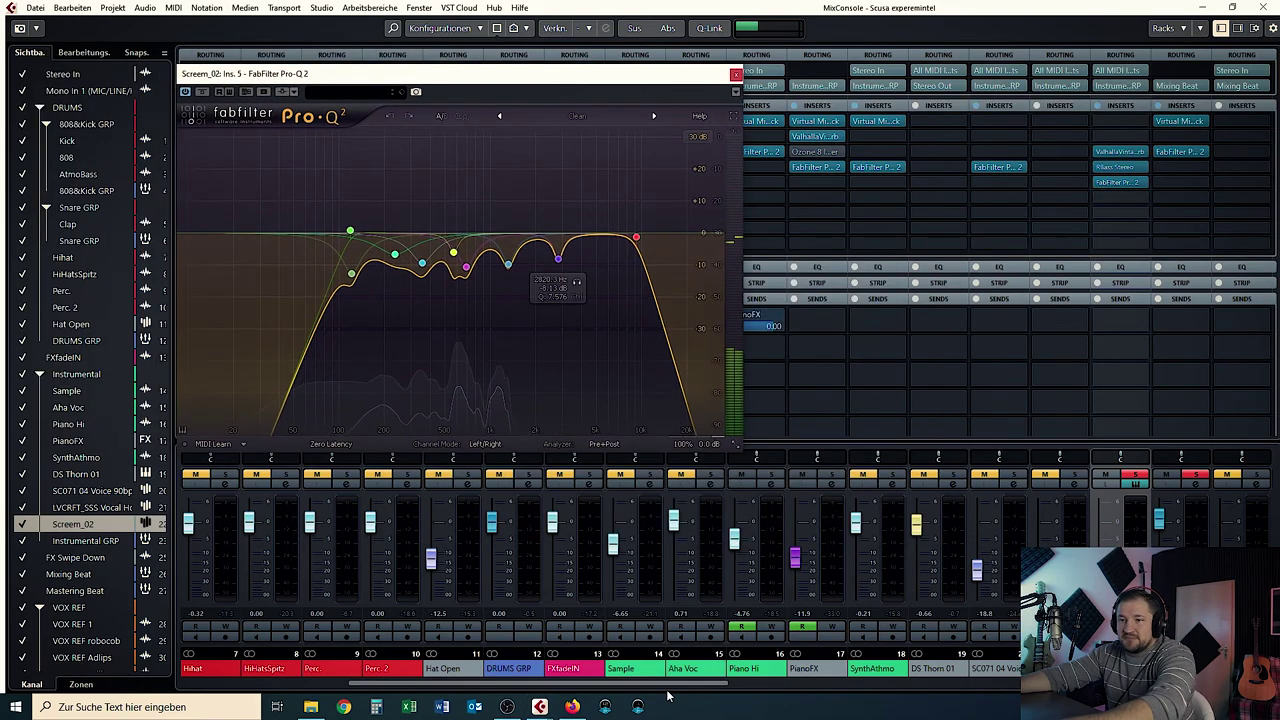
Solo the Instrumental GRP channel with its member tracks, and check its Virtual Mix Rack insert.
click(1199, 475)
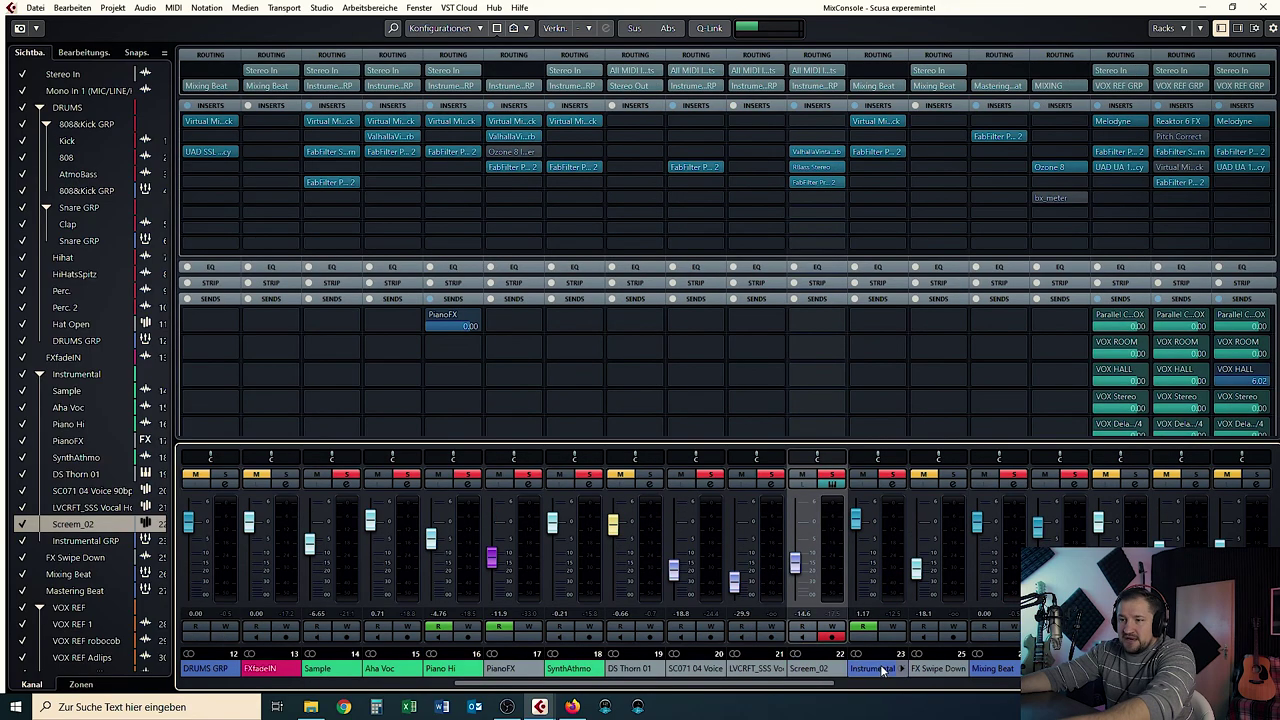
click(1202, 477)
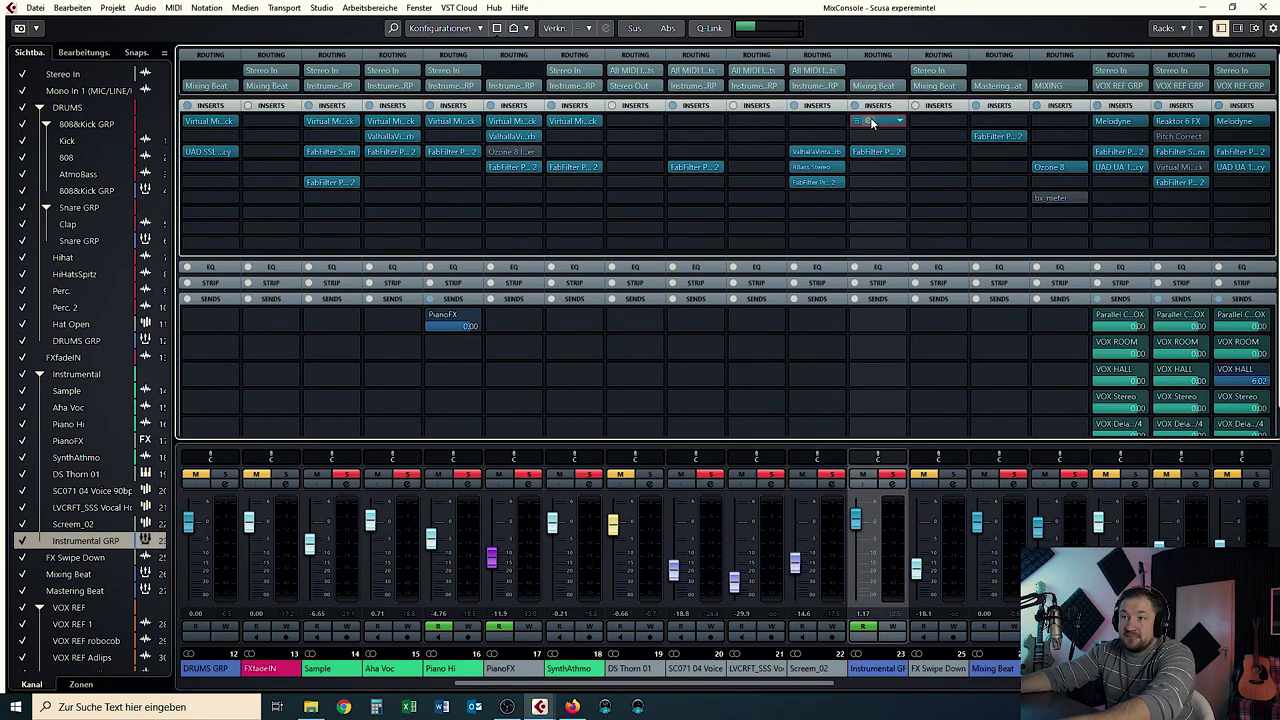
click(870, 120)
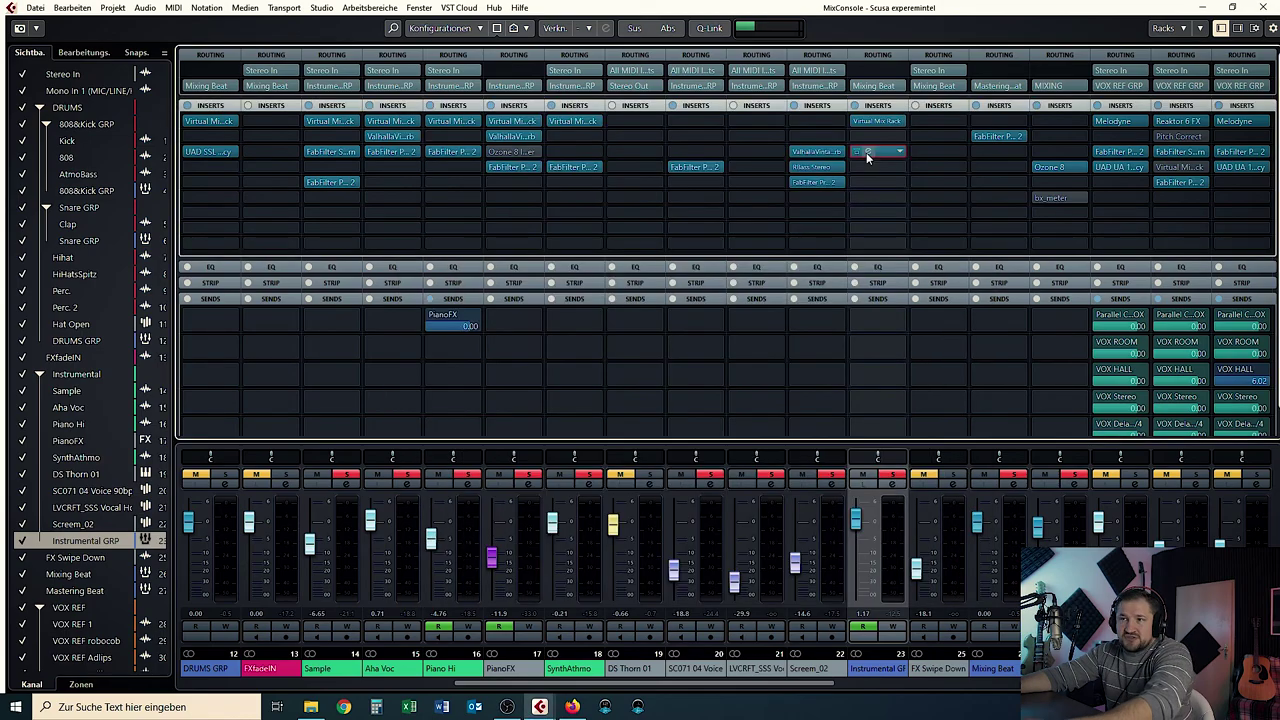
Audition the 1414.5 Hz notch and the 5738.3 Hz dip in FabFilter Pro-Q 2 on Instrumental GRP, and close the plug-in.
click(867, 153)
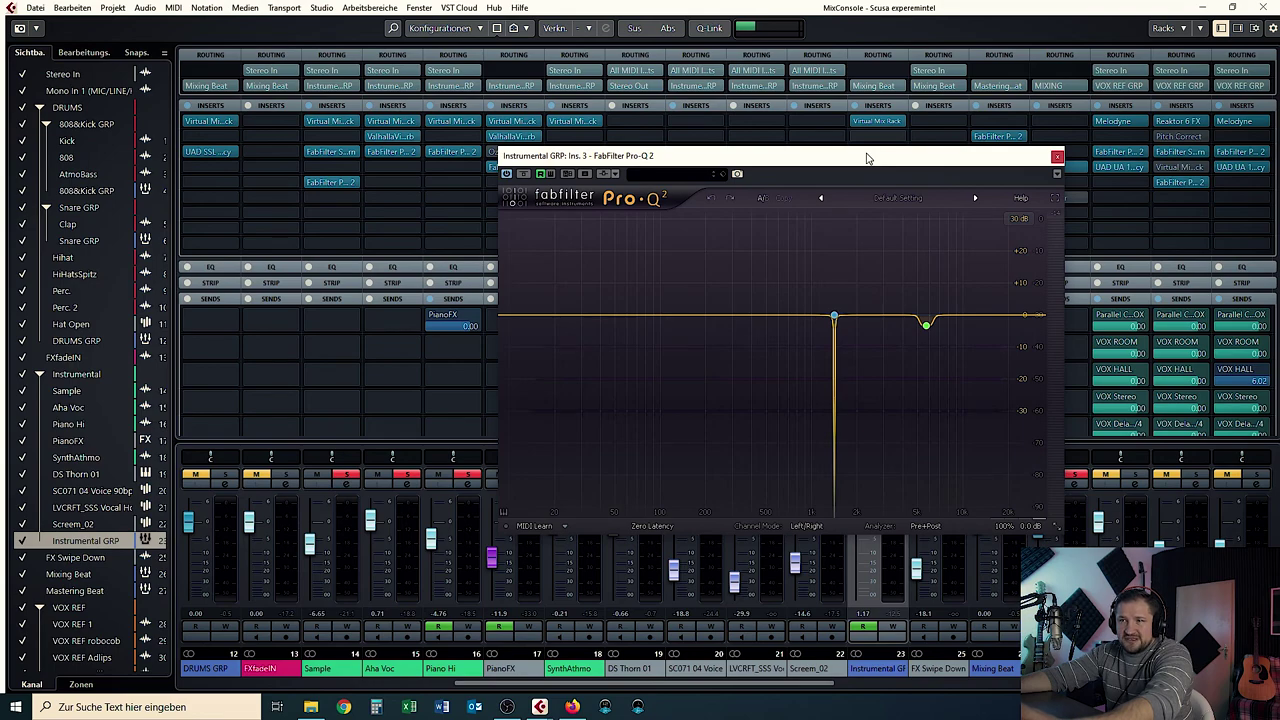
drag(867, 156, 726, 121)
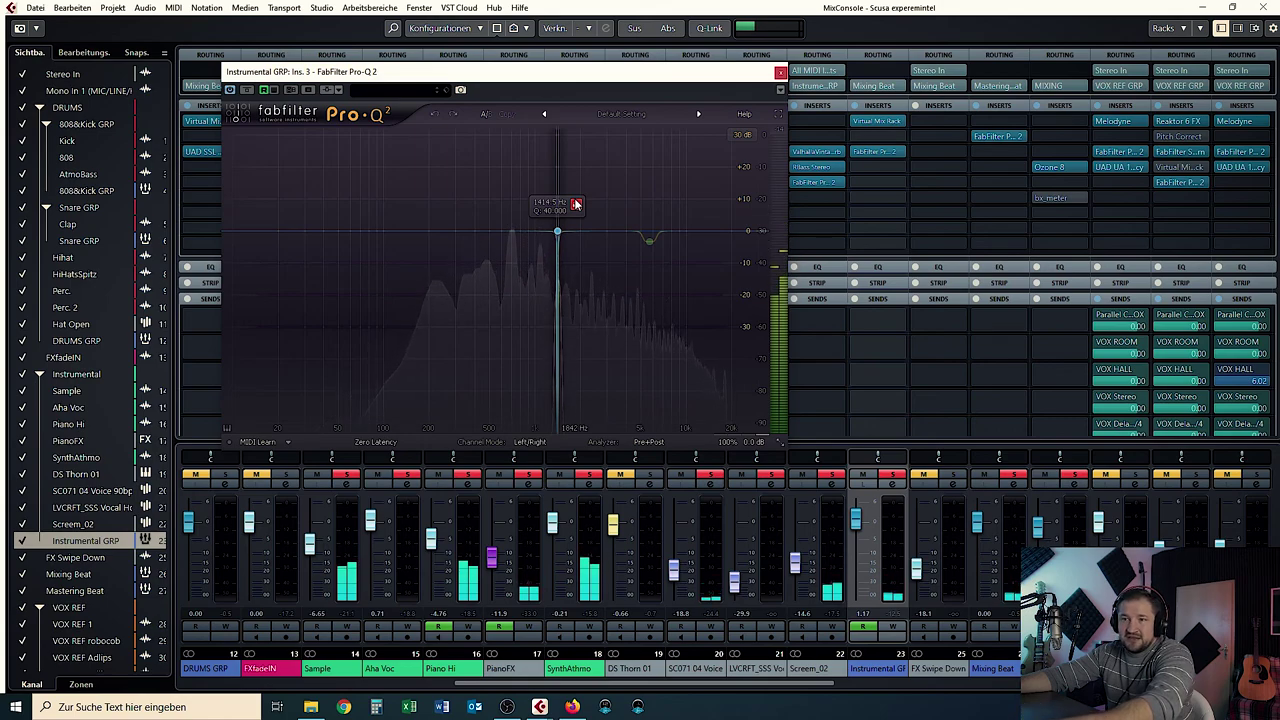
click(575, 204)
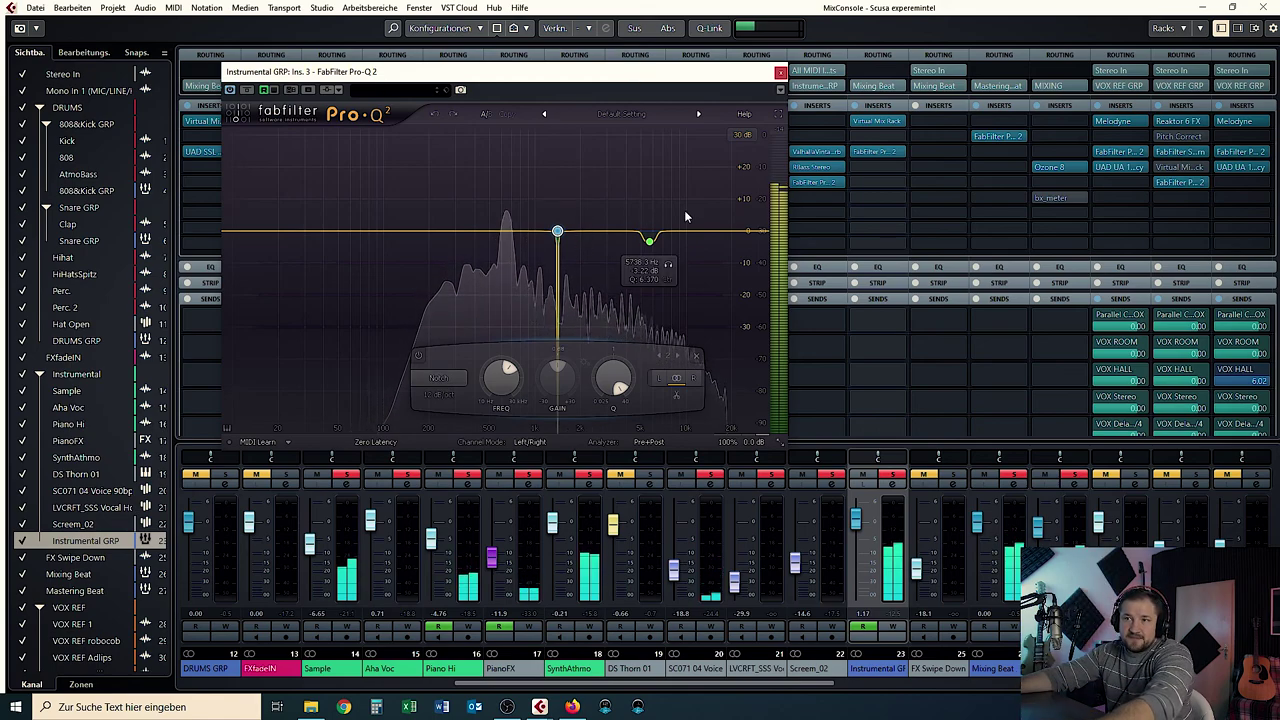
click(668, 265)
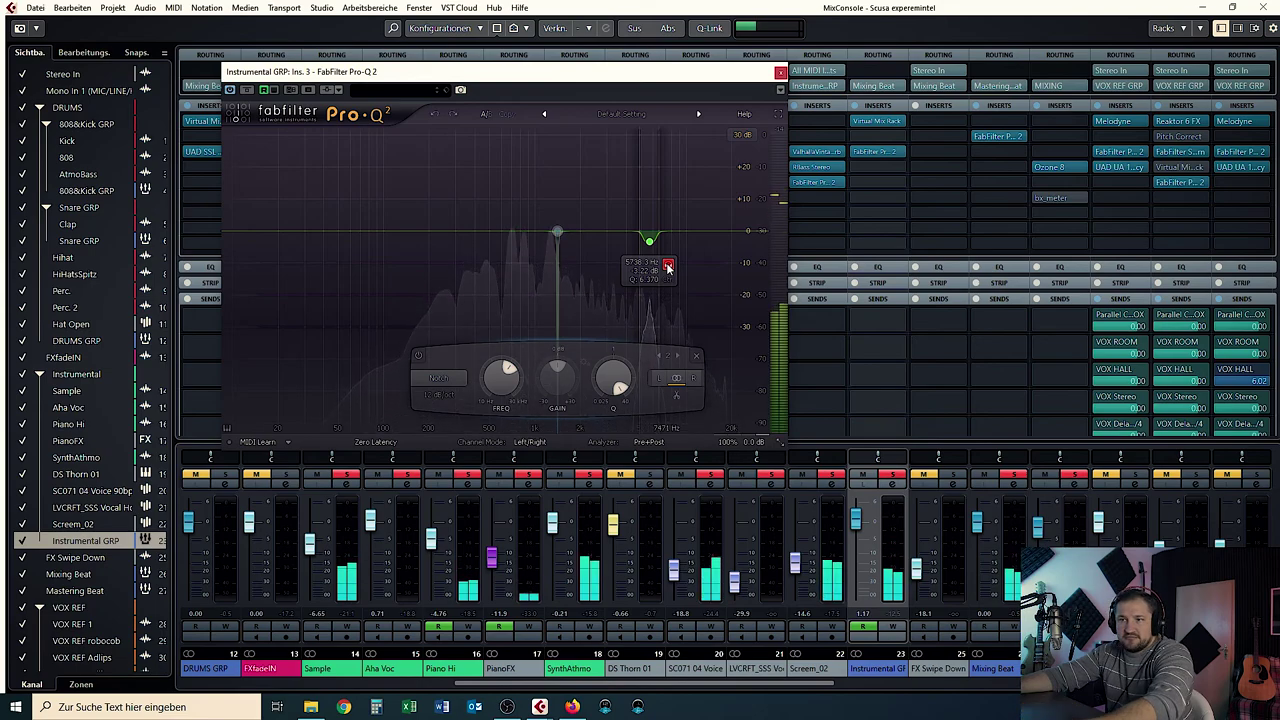
click(668, 266)
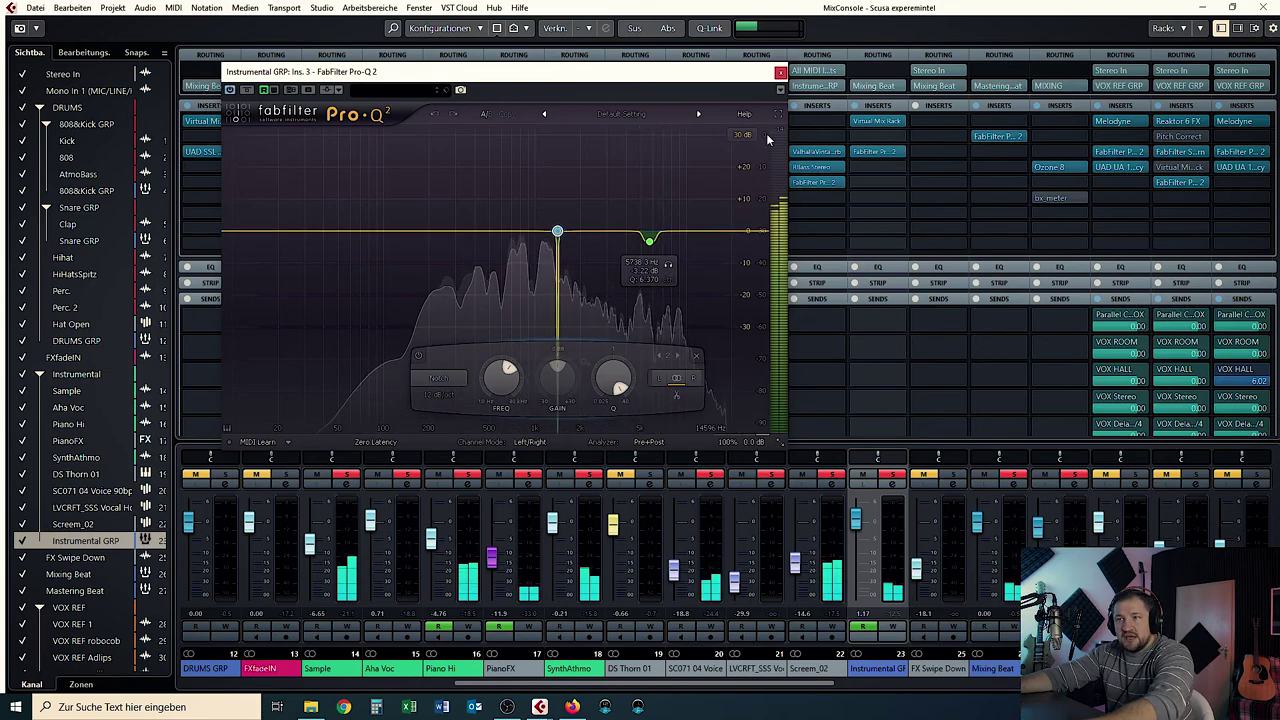
click(780, 72)
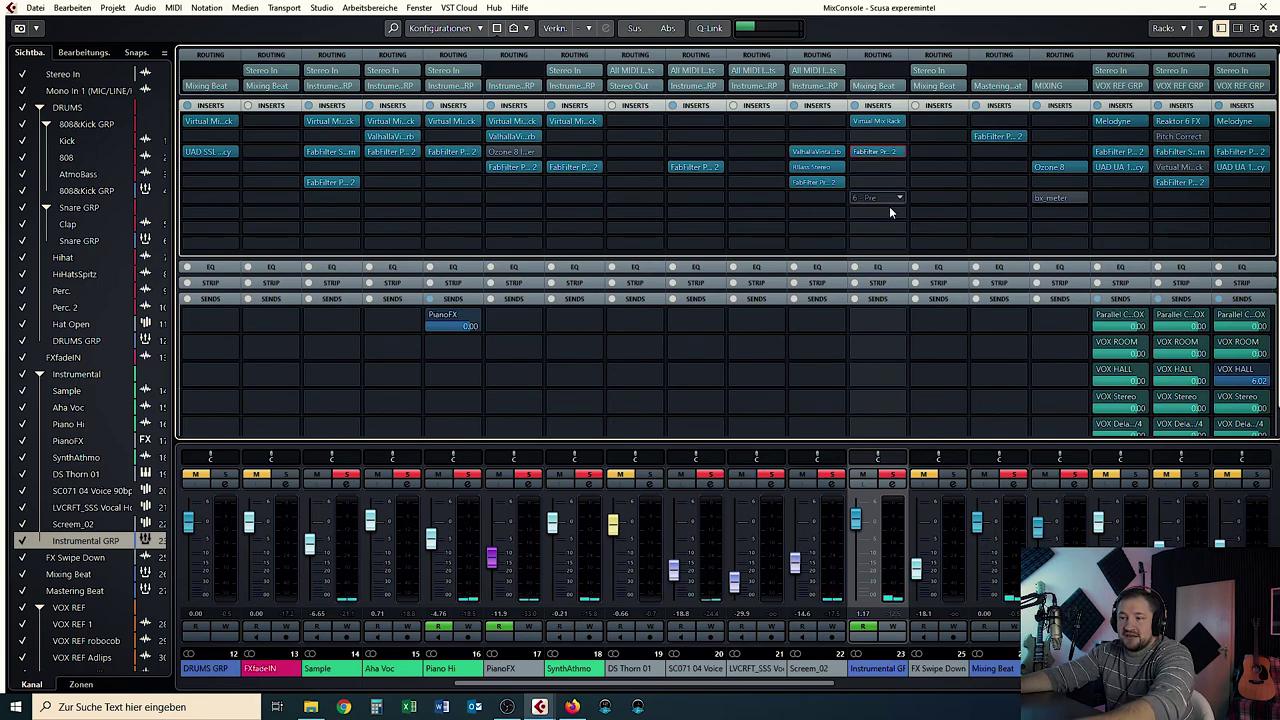
View bx_meter on Mastering Beat, and select the Mixing Beat and Mastering Beat group channels in turn to review their inserts.
click(1049, 198)
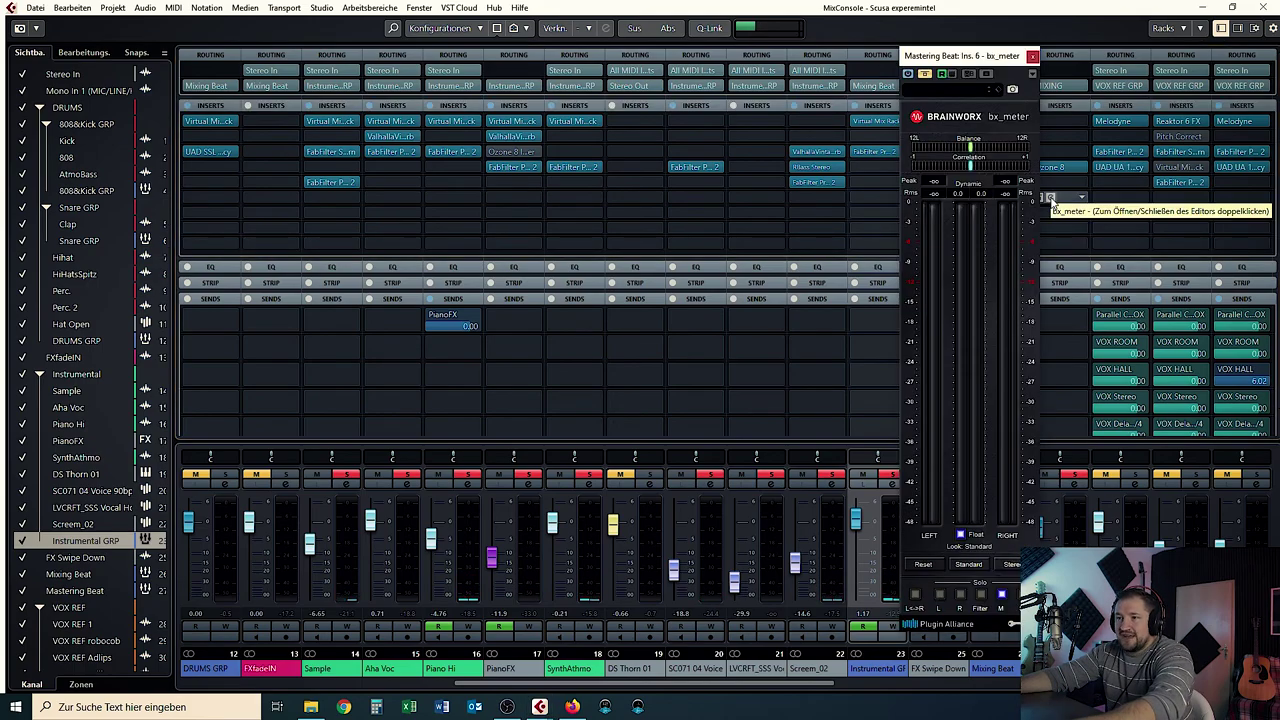
click(920, 684)
drag(828, 683, 905, 690)
click(632, 669)
click(690, 670)
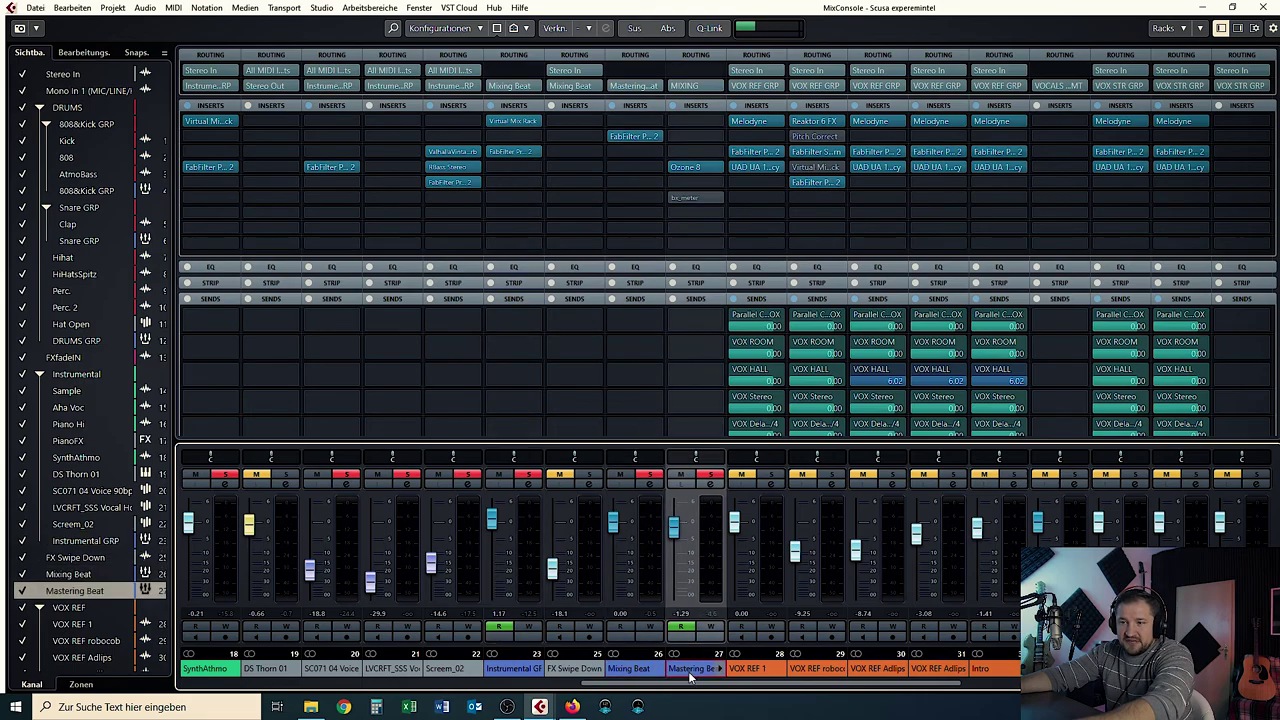
click(632, 669)
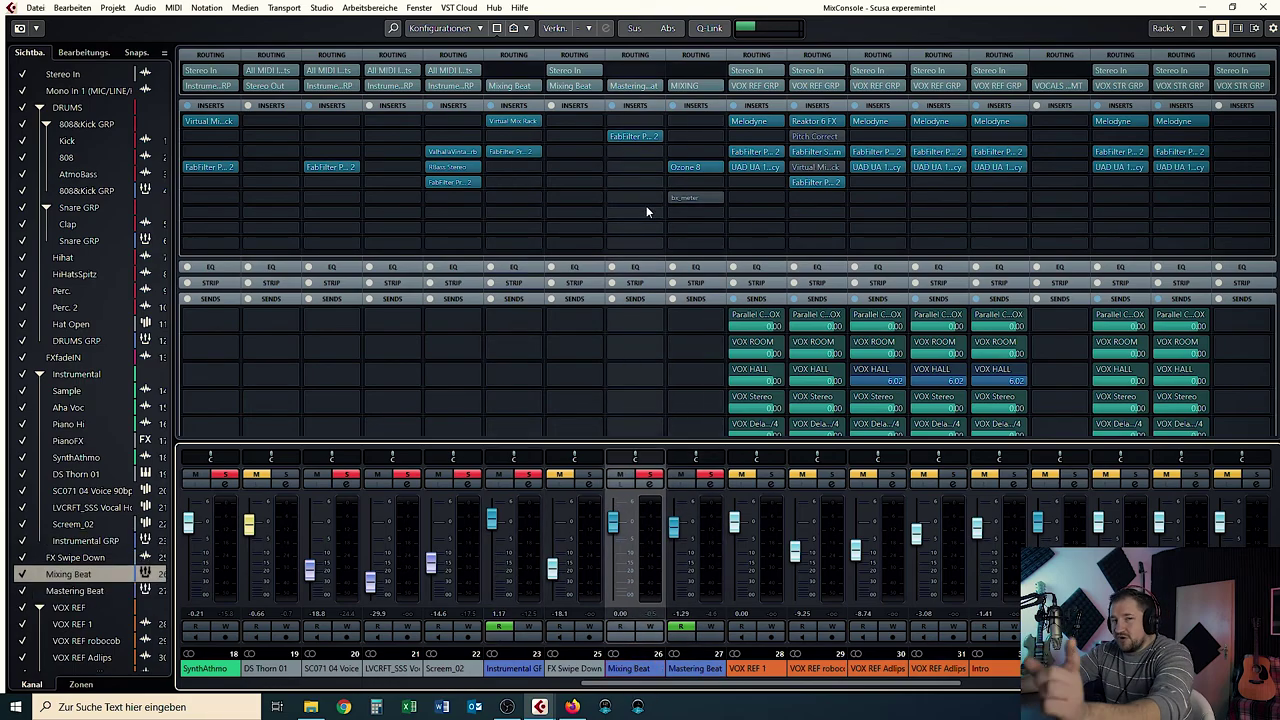
drag(634, 222, 585, 122)
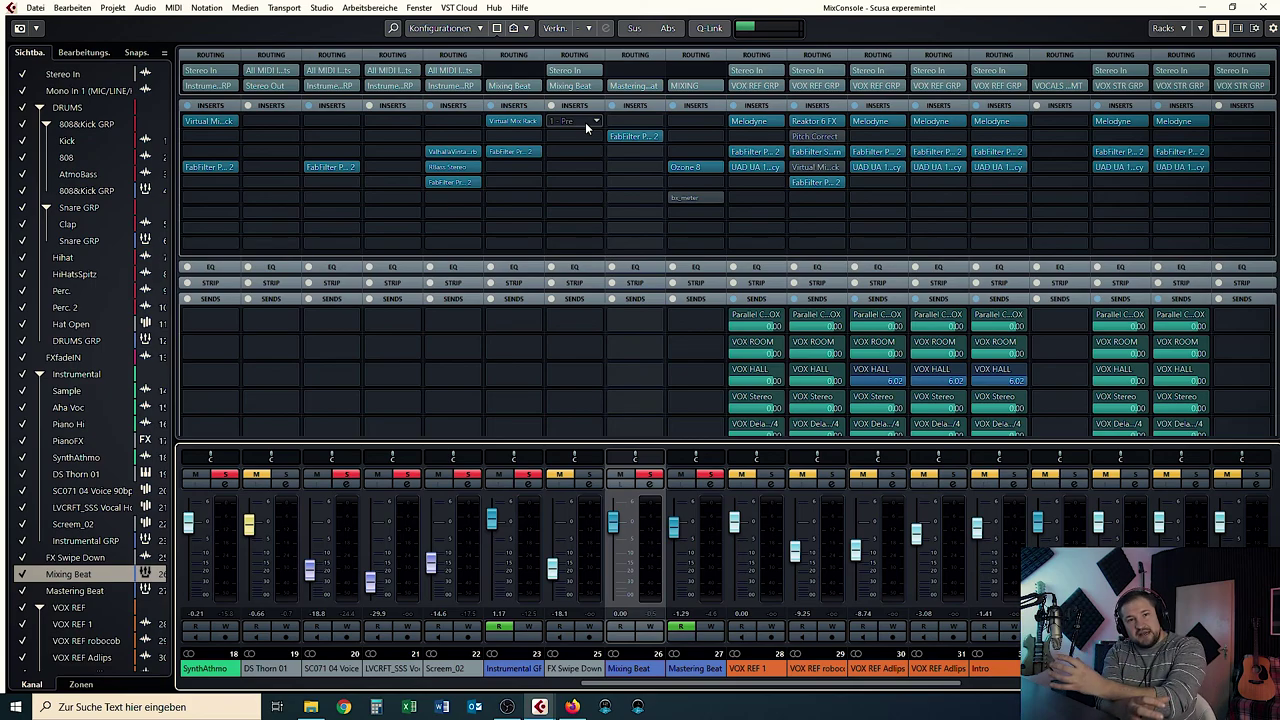
scroll(885, 688, right, 1)
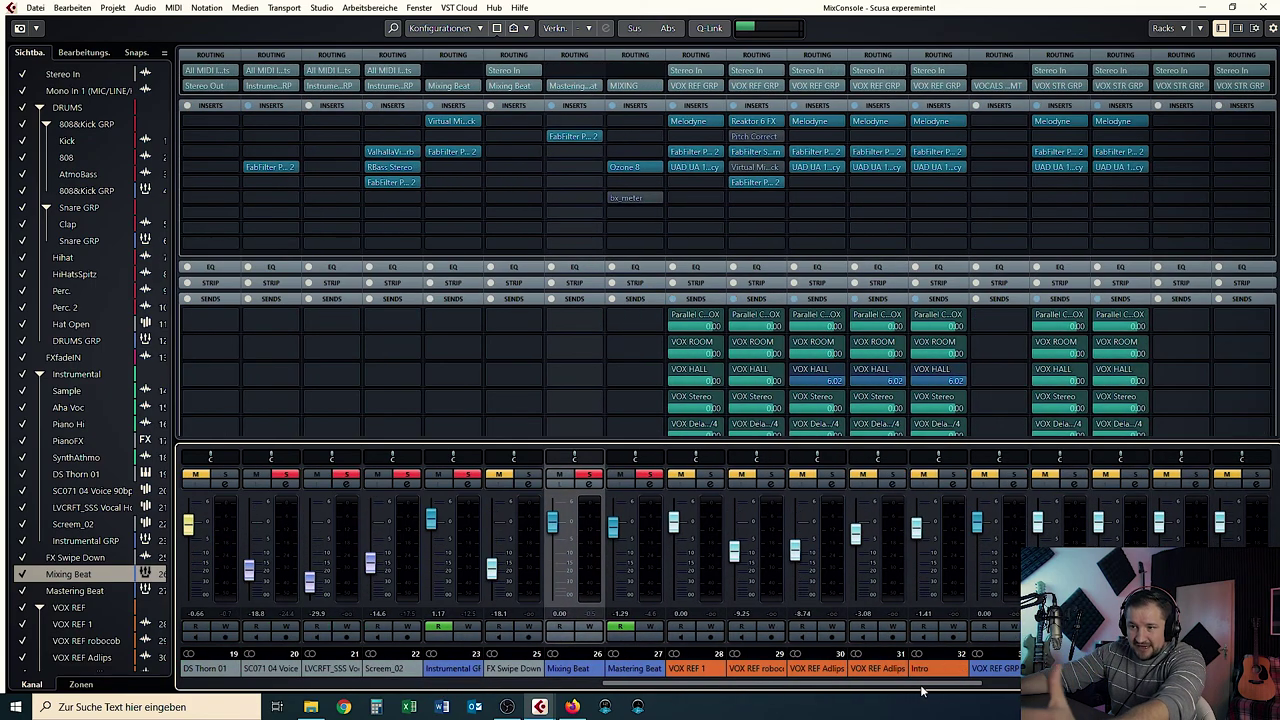
click(629, 672)
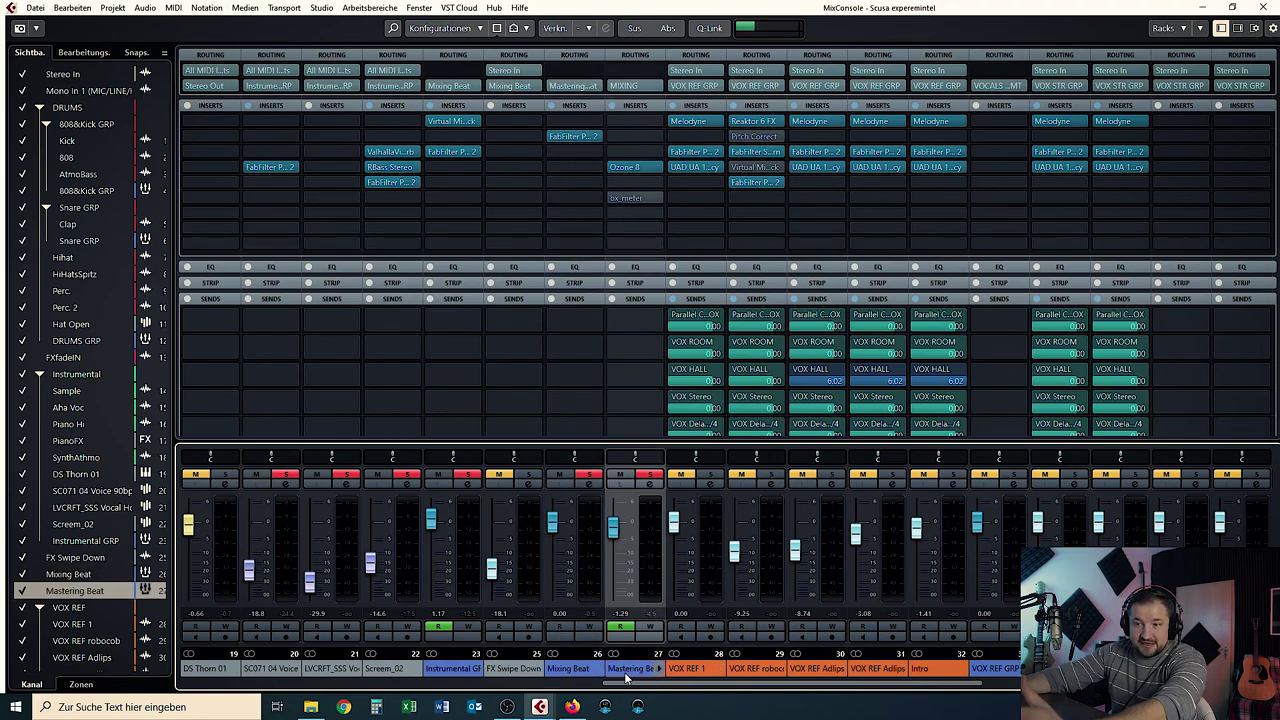
Play the beat soloed through Mastering Beat, glance at the arrangement in the project window, review the instrument channels, and clear the solo.
click(651, 476)
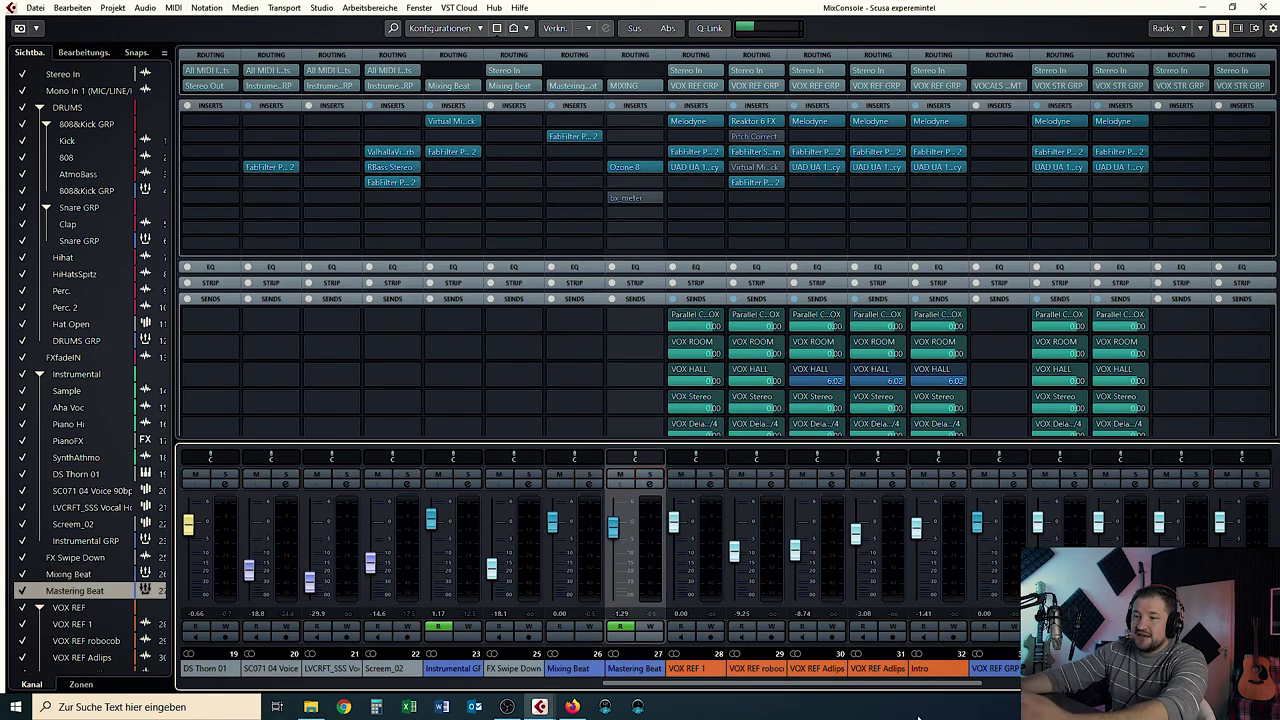
drag(928, 688, 1223, 688)
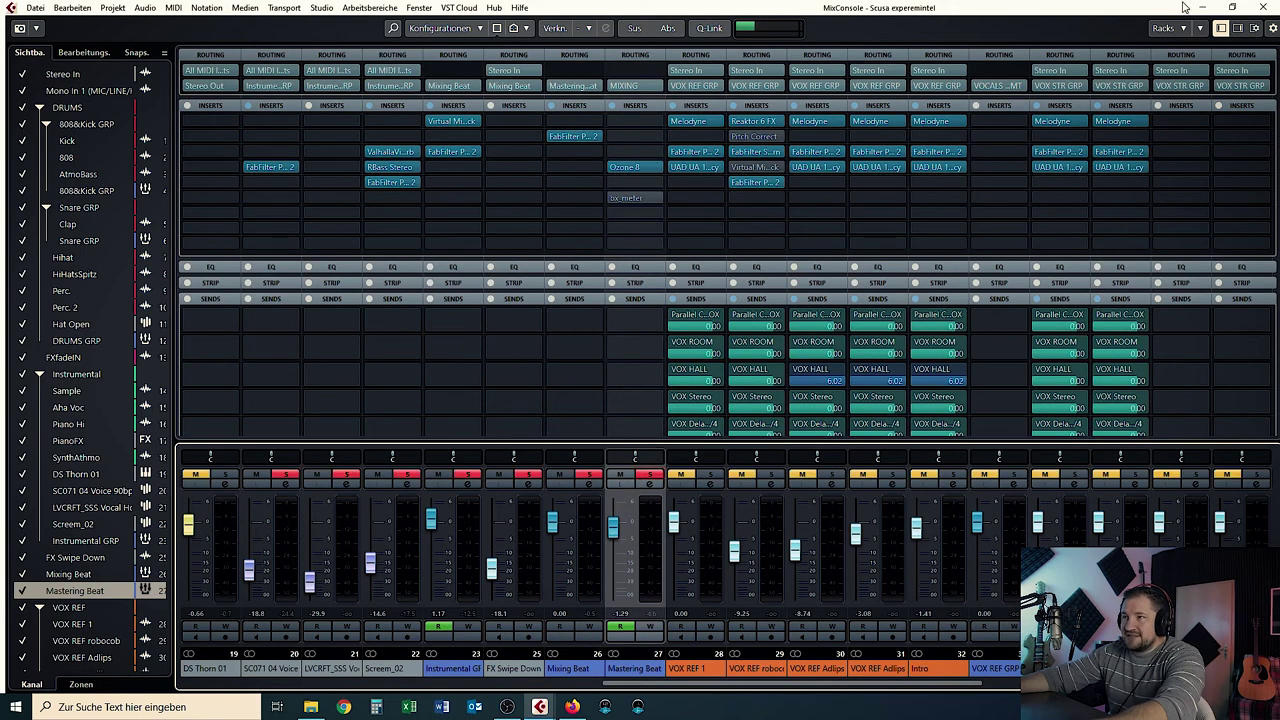
click(1201, 7)
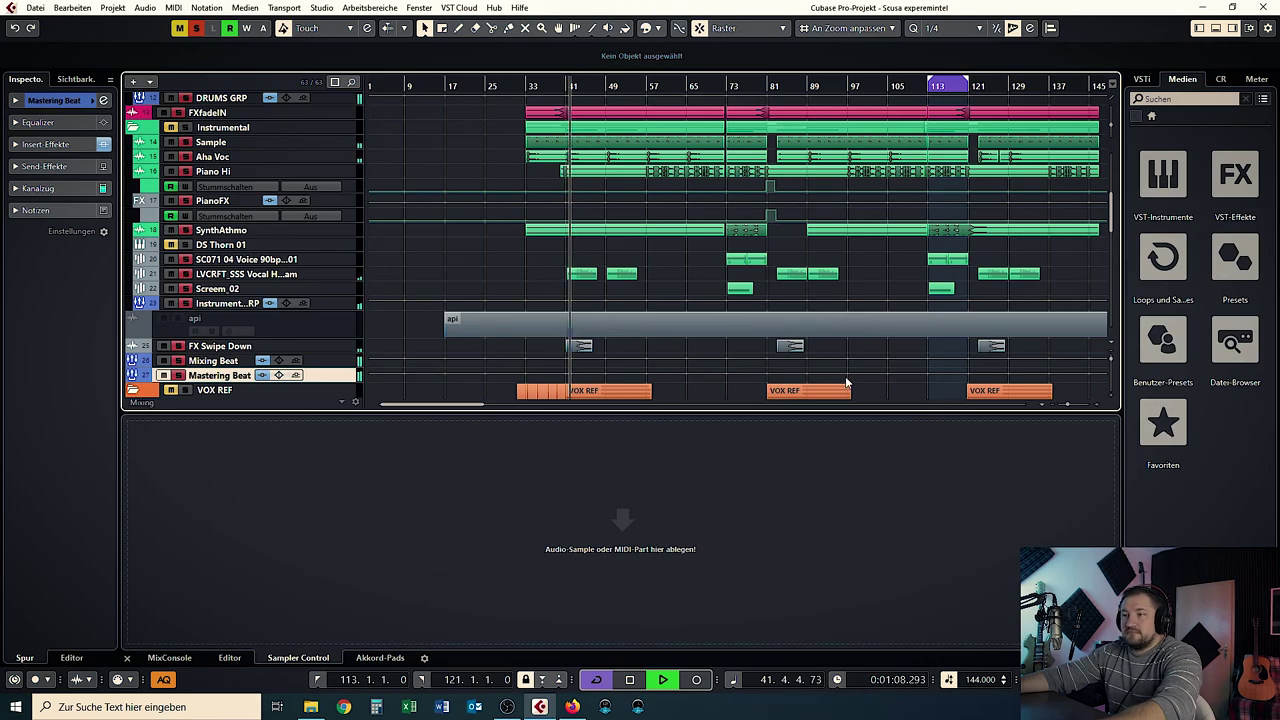
key(F3)
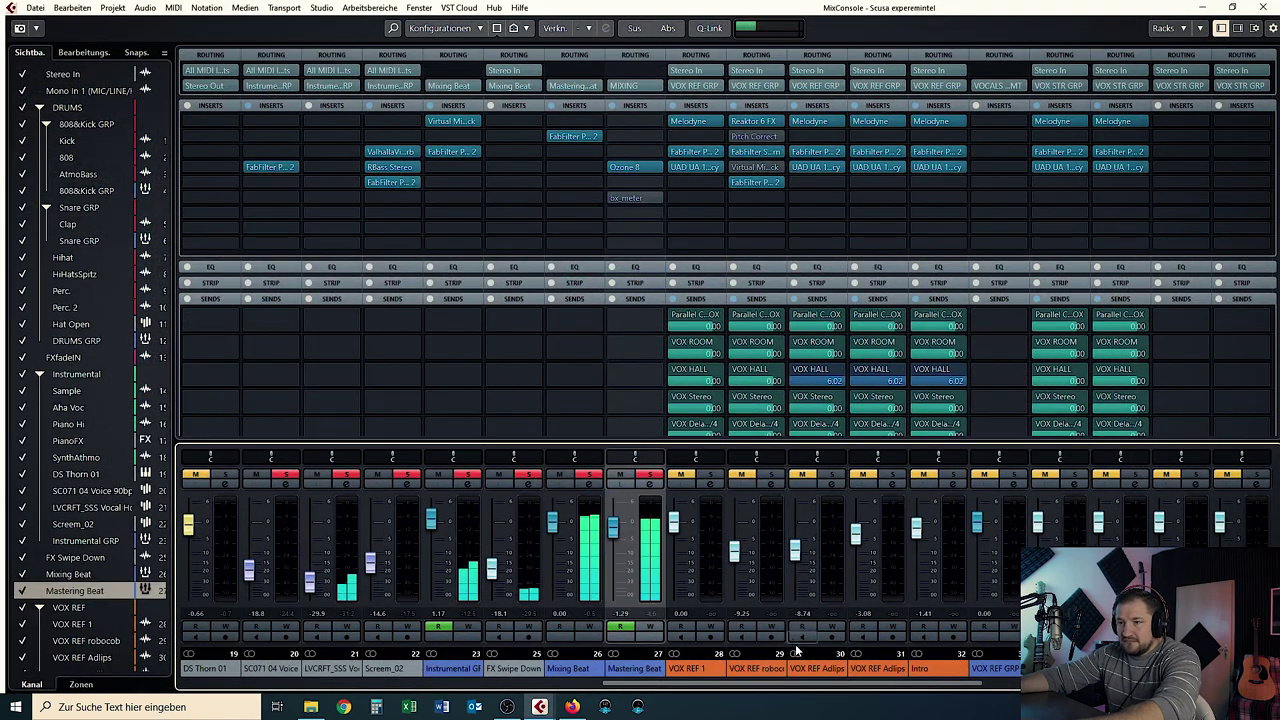
drag(825, 684, 655, 681)
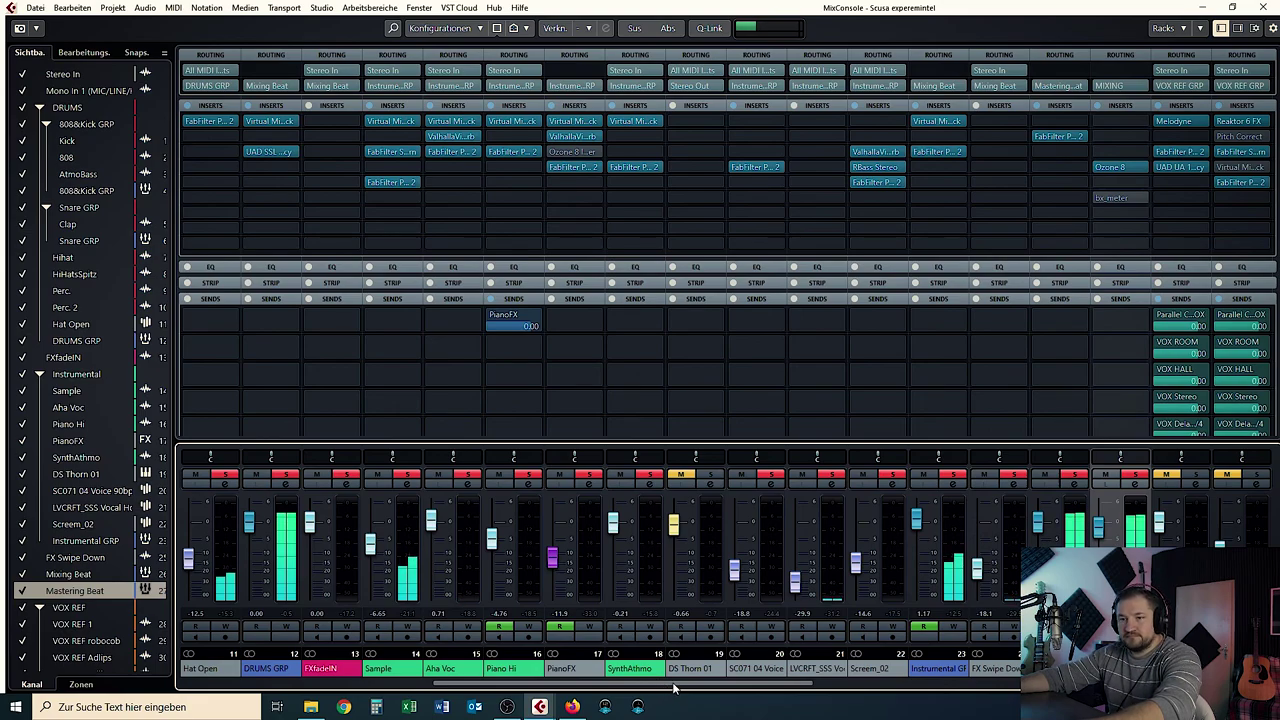
drag(675, 688, 921, 690)
click(410, 475)
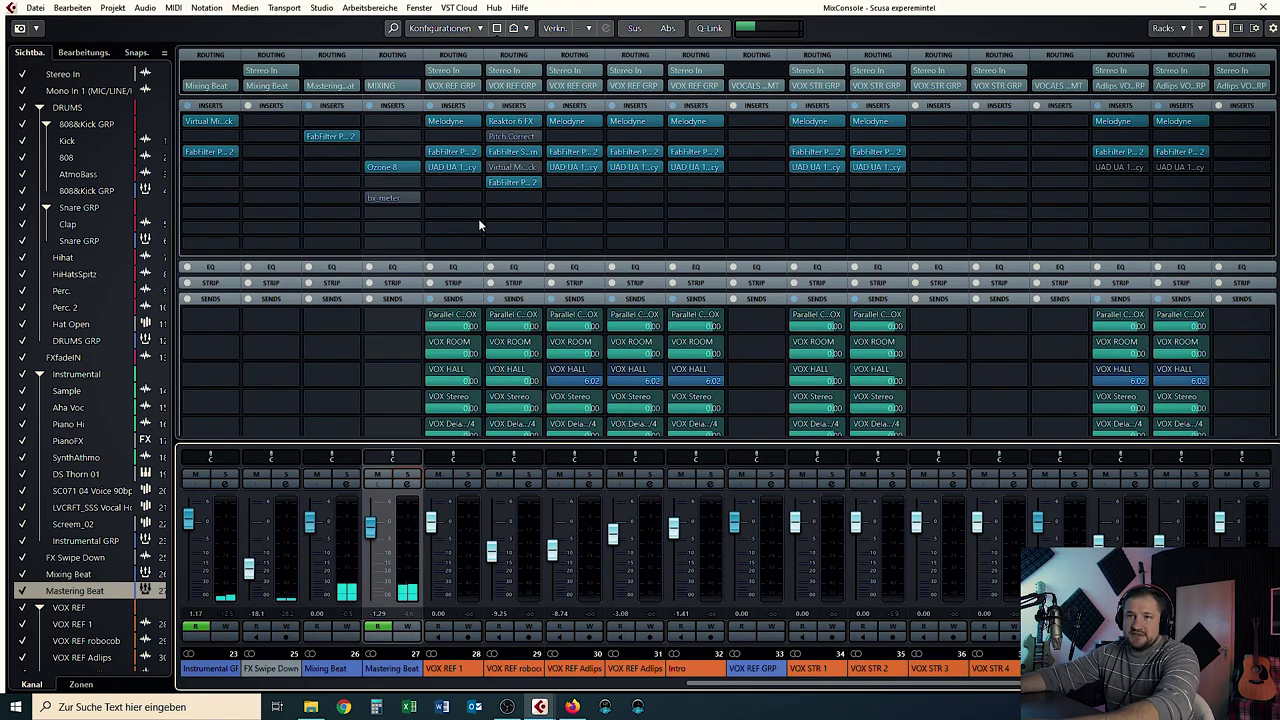
Switch to the UAD Console and open the Avalon VT-737sp preamp on the ANALOG 1 channel.
click(603, 706)
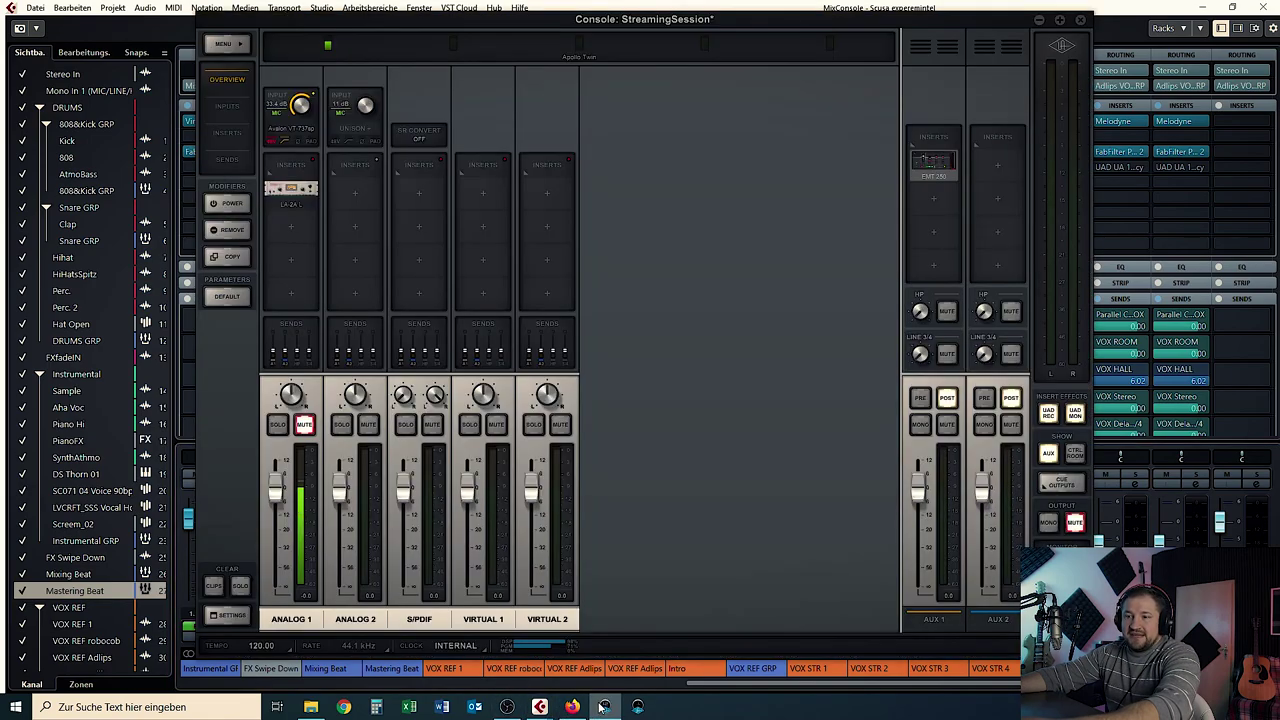
click(290, 127)
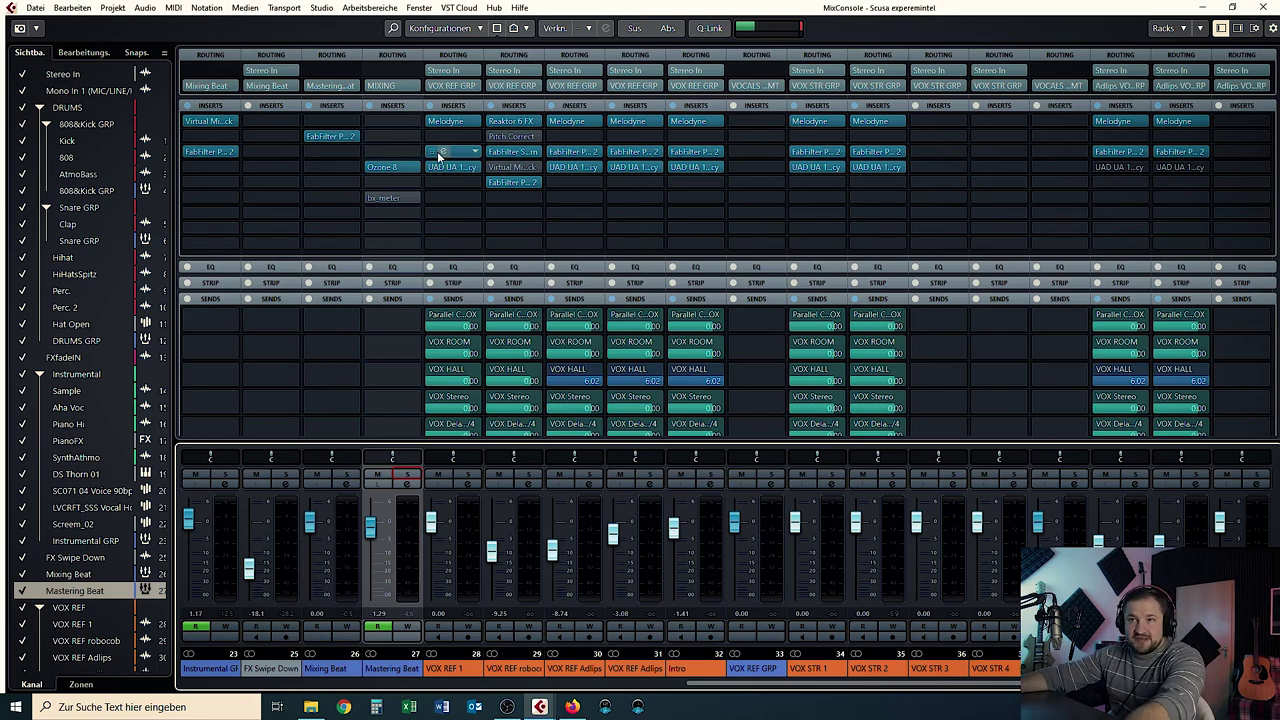
Examine the FabFilter Pro-Q 2 and UAD UA 1176LN Legacy inserts on VOX REF 1 side by side, and close the equalizer.
click(447, 156)
click(449, 167)
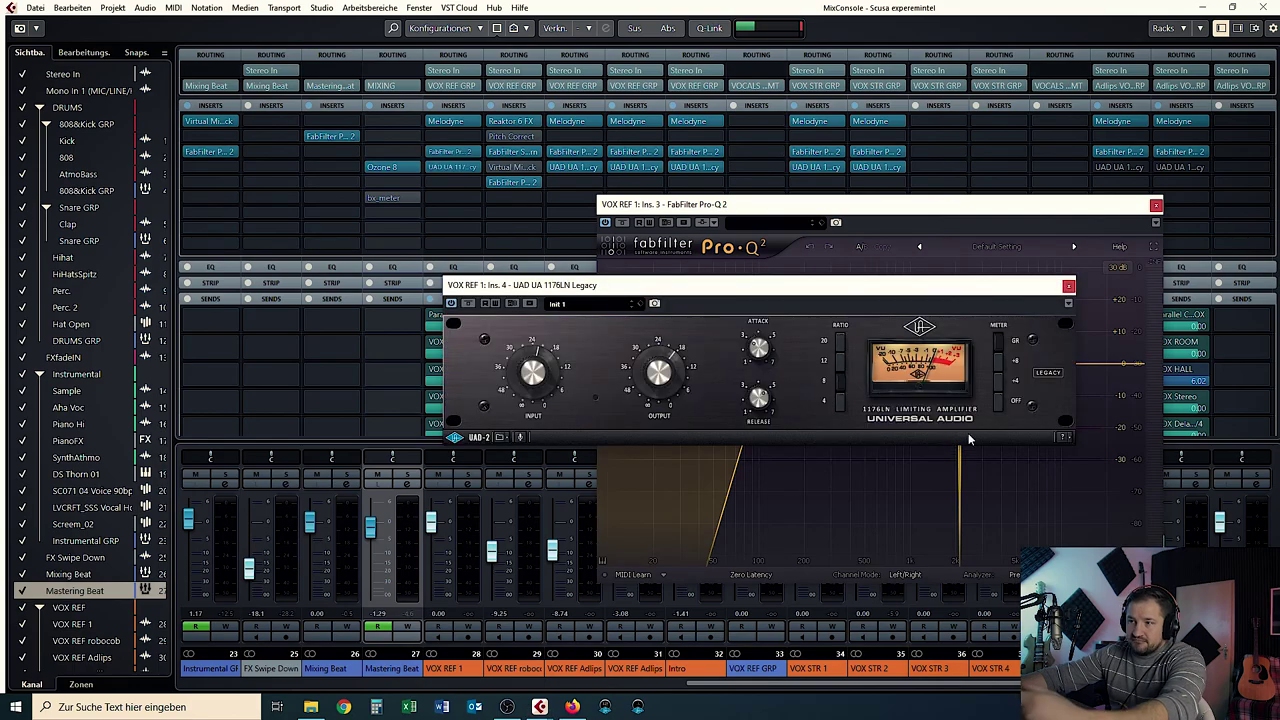
drag(968, 290, 655, 438)
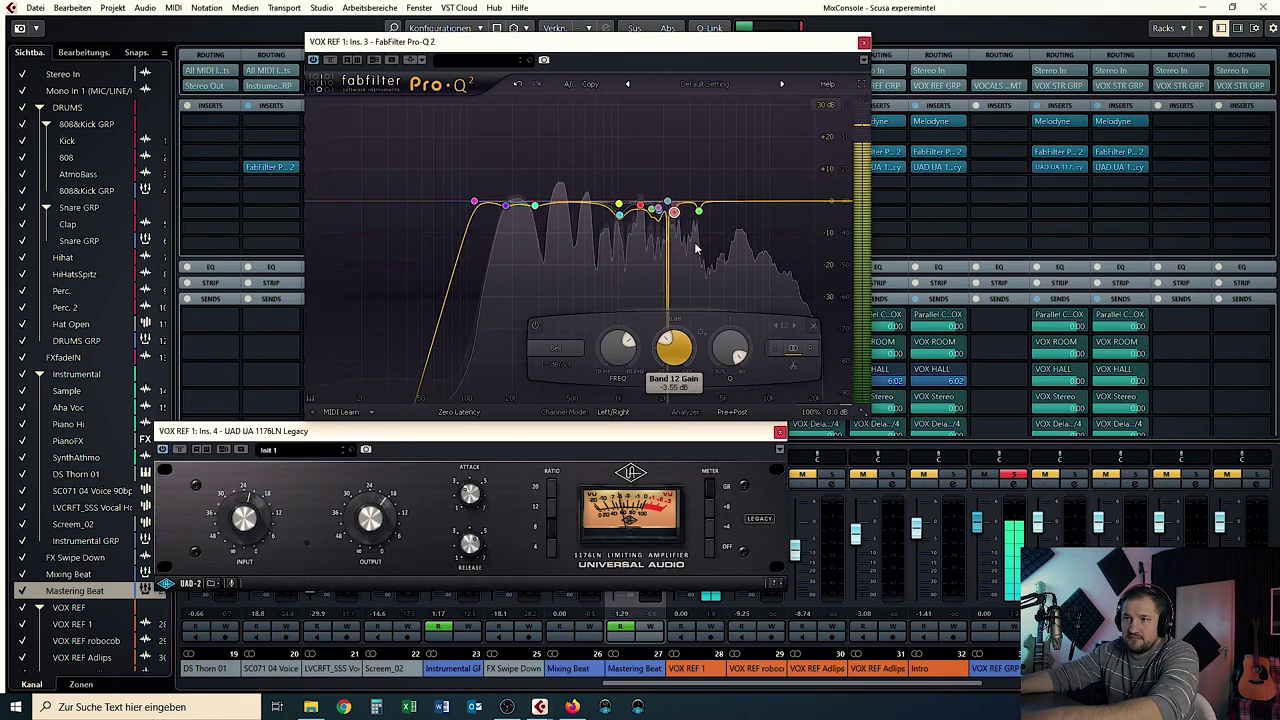
click(862, 42)
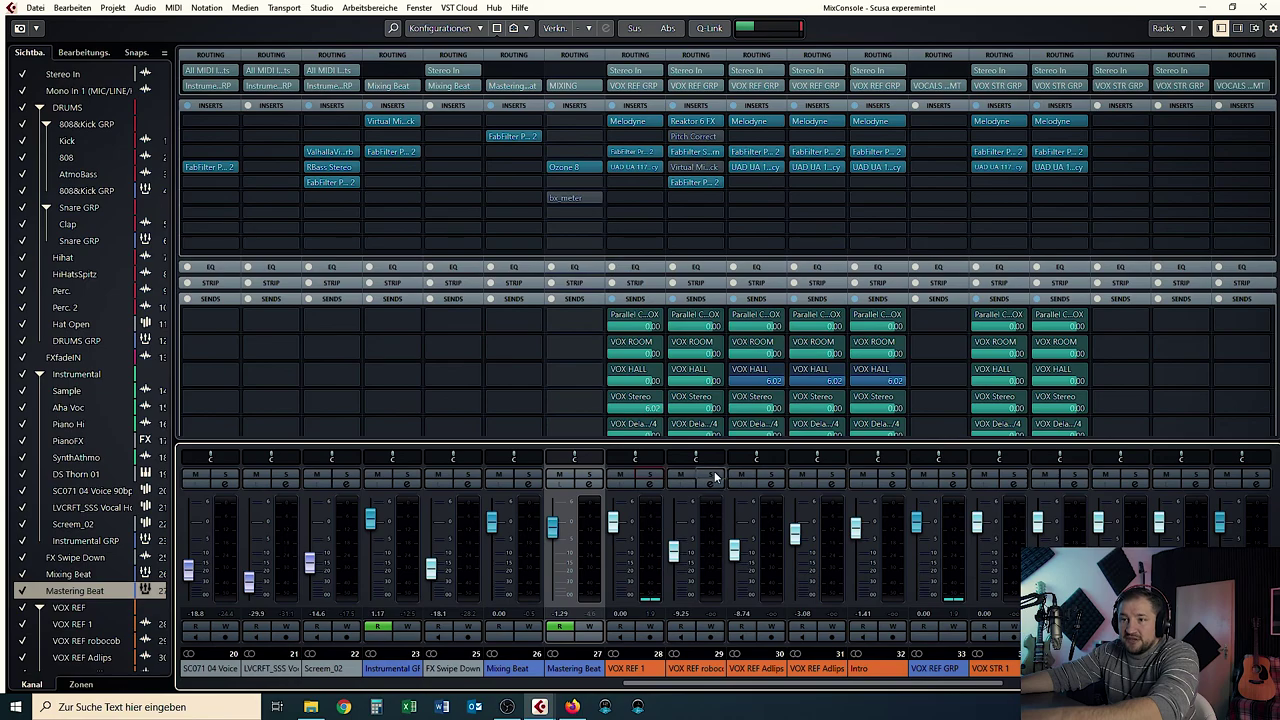
Solo VOX REF robocob, and review its Reaktor 6 FX and FabFilter Saturn inserts, closing both plug-in windows.
click(714, 476)
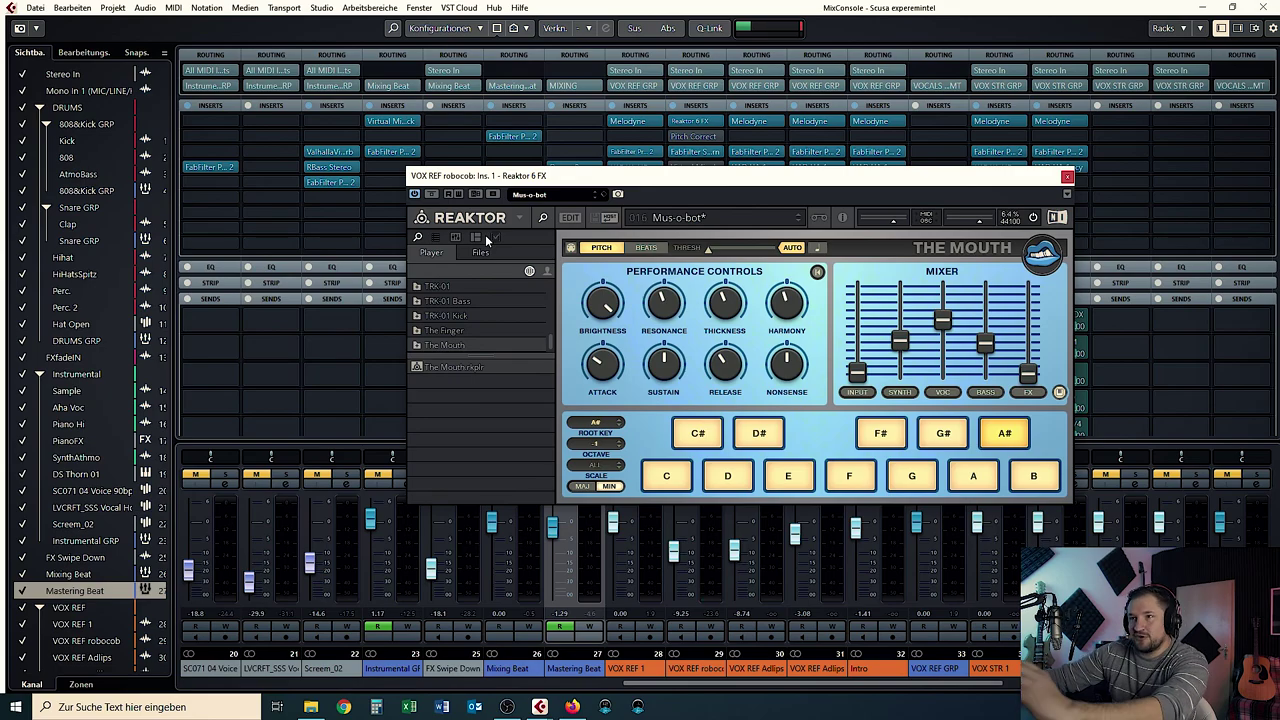
click(1155, 217)
click(687, 152)
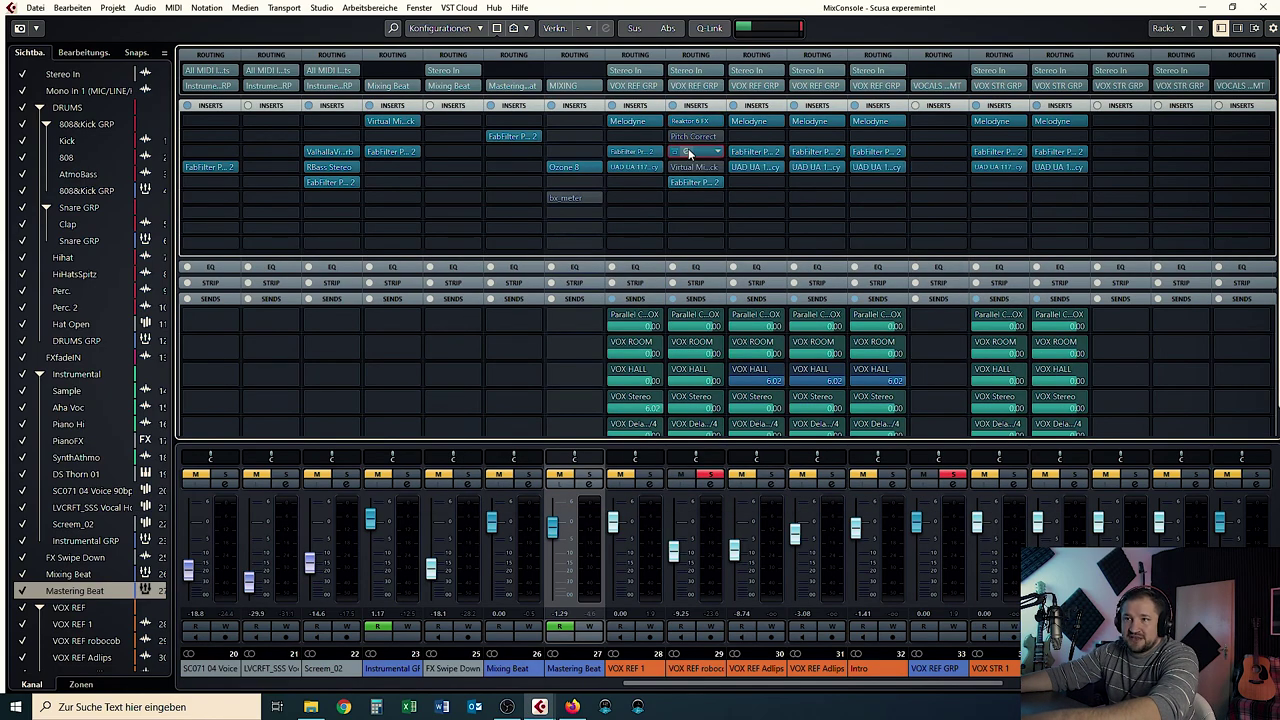
click(688, 152)
click(533, 261)
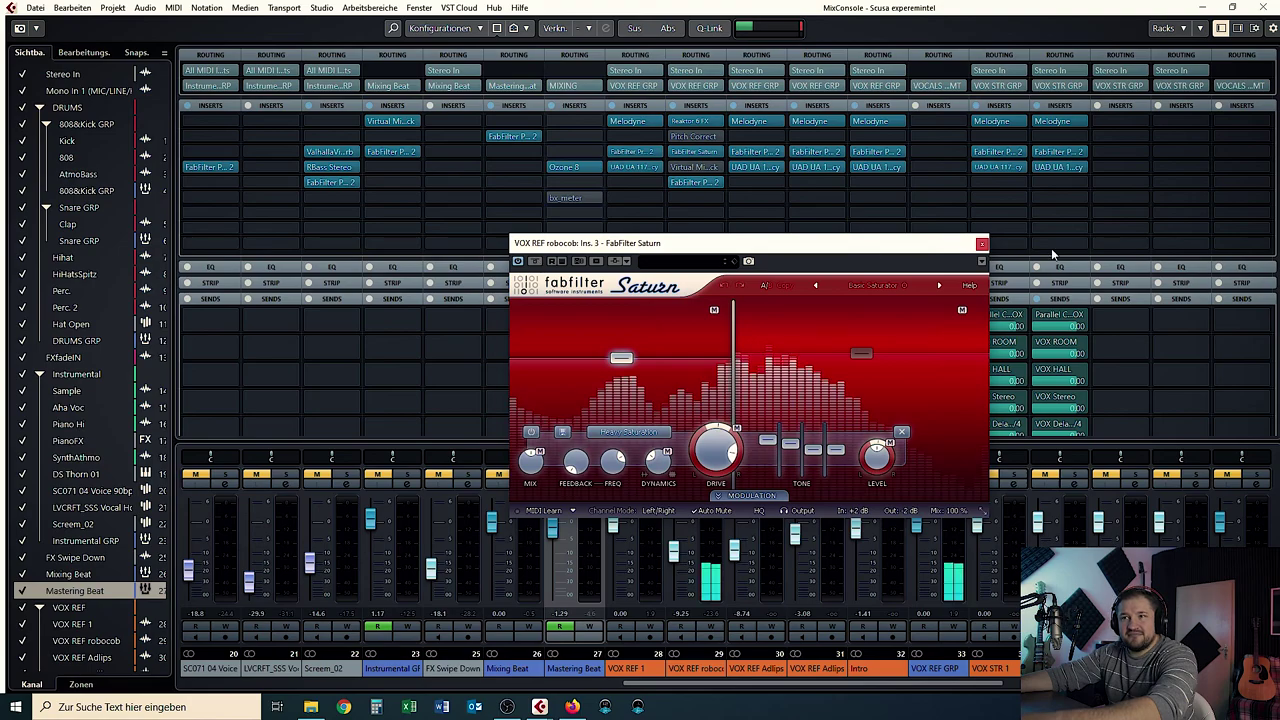
click(982, 243)
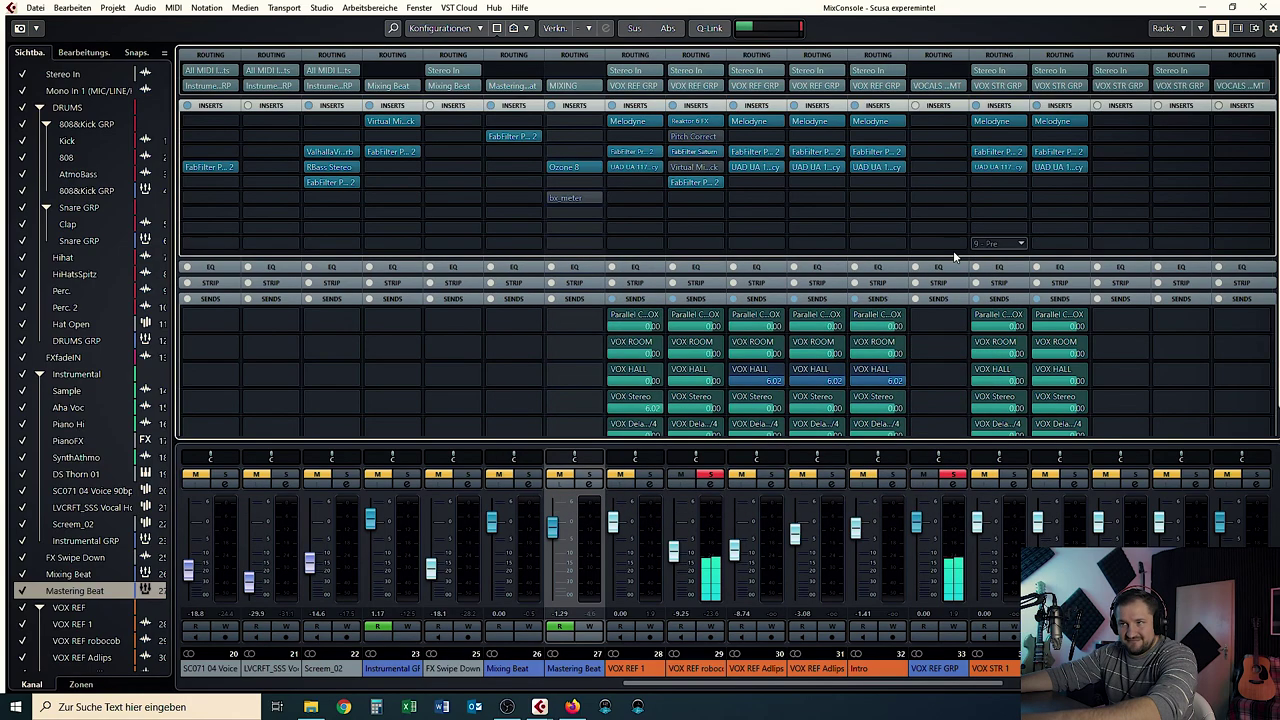
Examine the FabFilter Pro-Q 2 curve on VOX REF robocob, and close the plug-in.
click(677, 182)
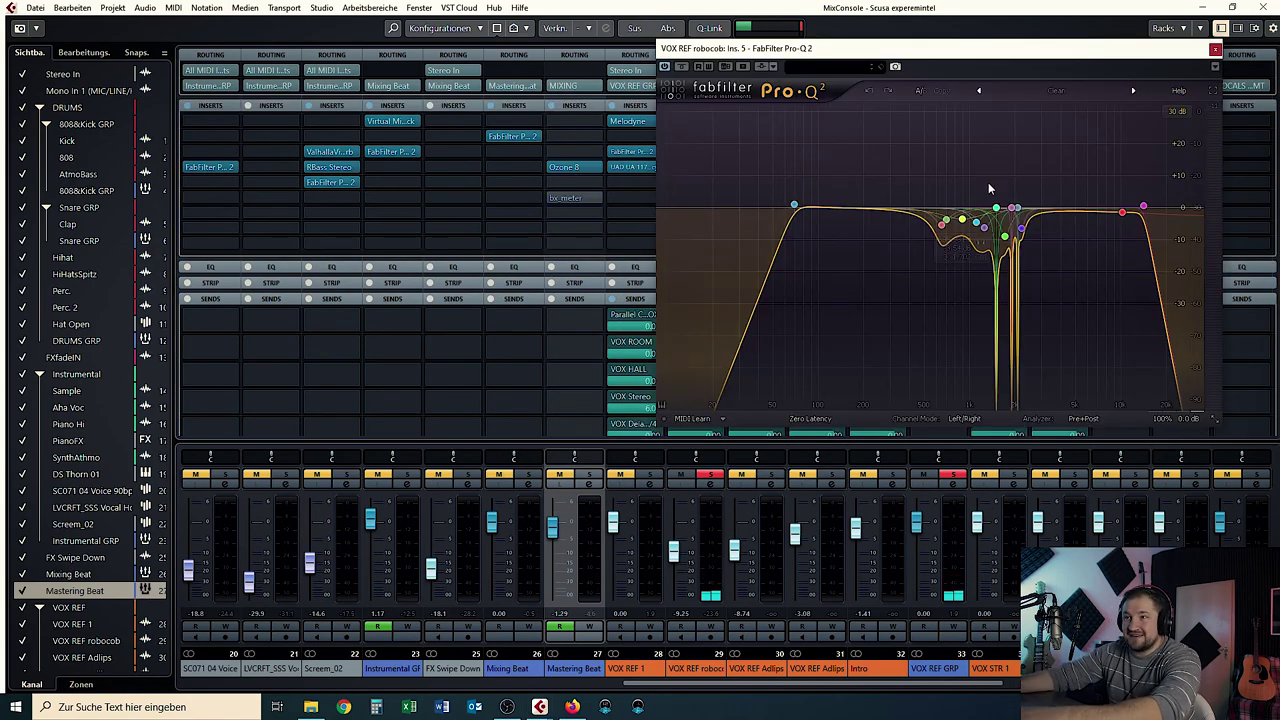
drag(912, 55, 714, 169)
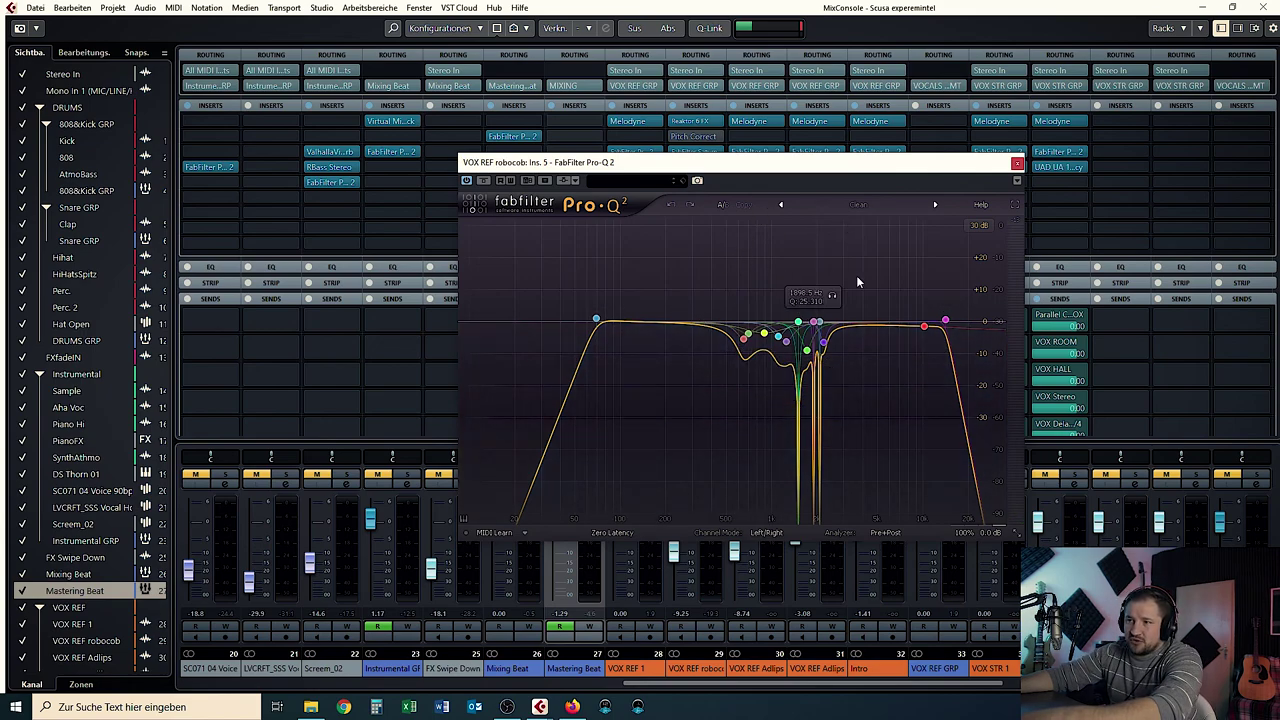
click(1017, 162)
Play VOX REF 1 soloed together with VOX REF robocob, and add both VOX REF Adlips channels and Intro to the solo.
click(652, 476)
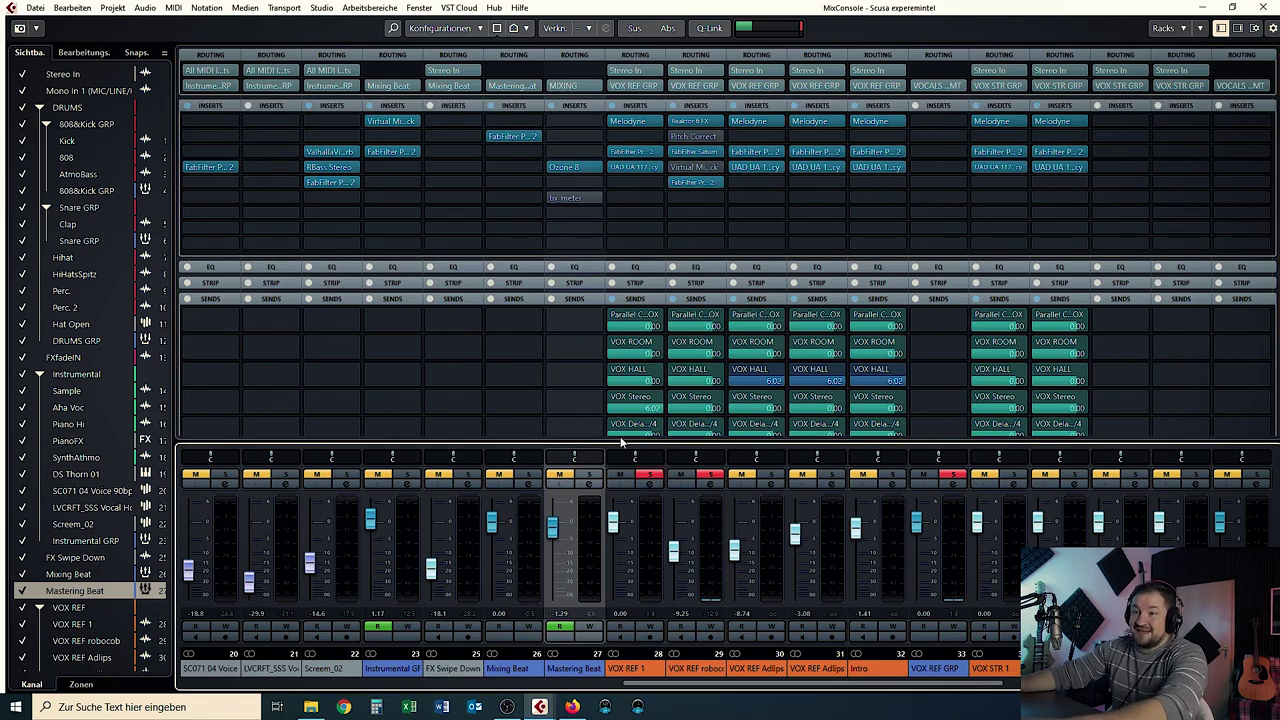
key(space)
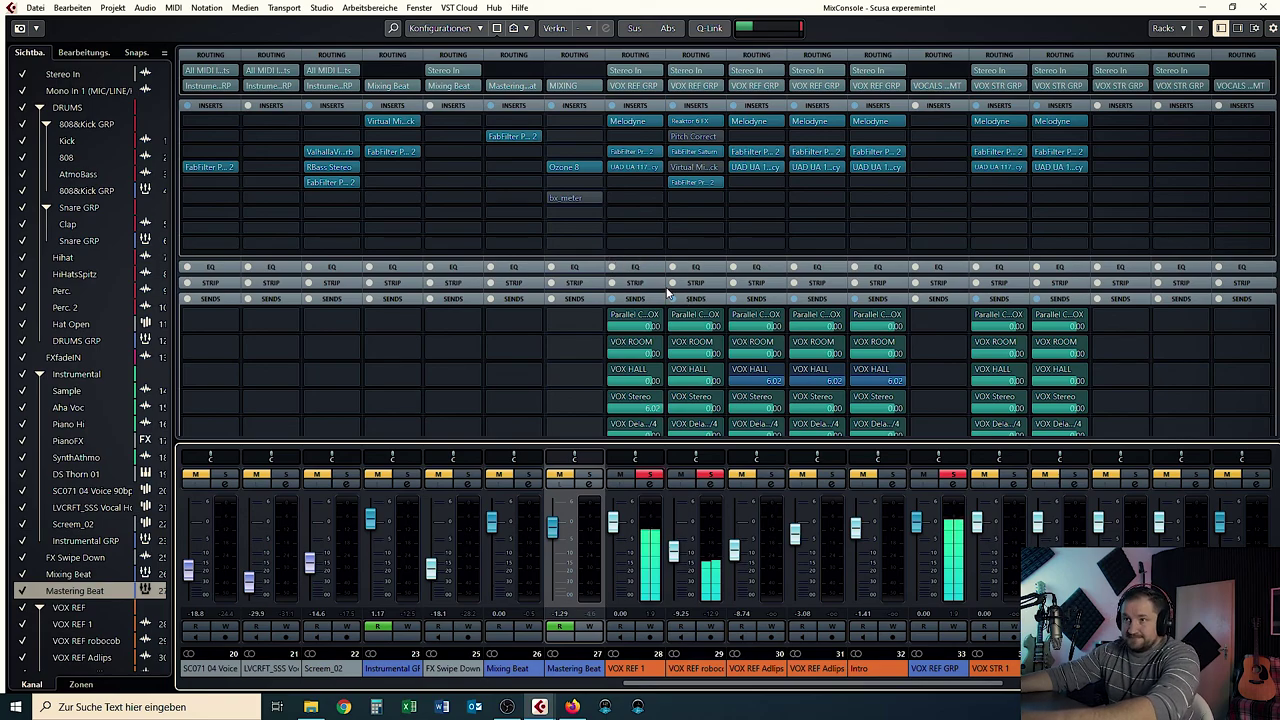
click(771, 474)
click(832, 474)
click(892, 474)
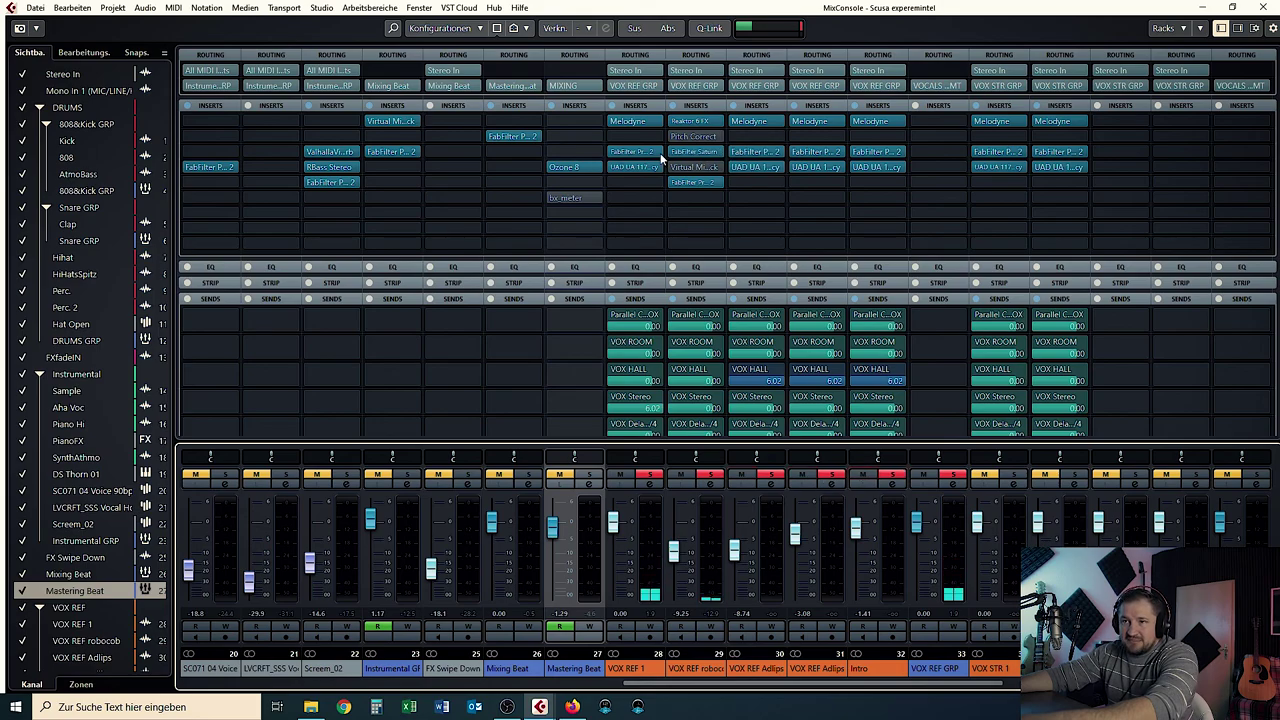
Examine the FabFilter Pro-Q 2 curve on the first VOX REF Adlips channel, and close the plug-in.
click(751, 154)
click(748, 155)
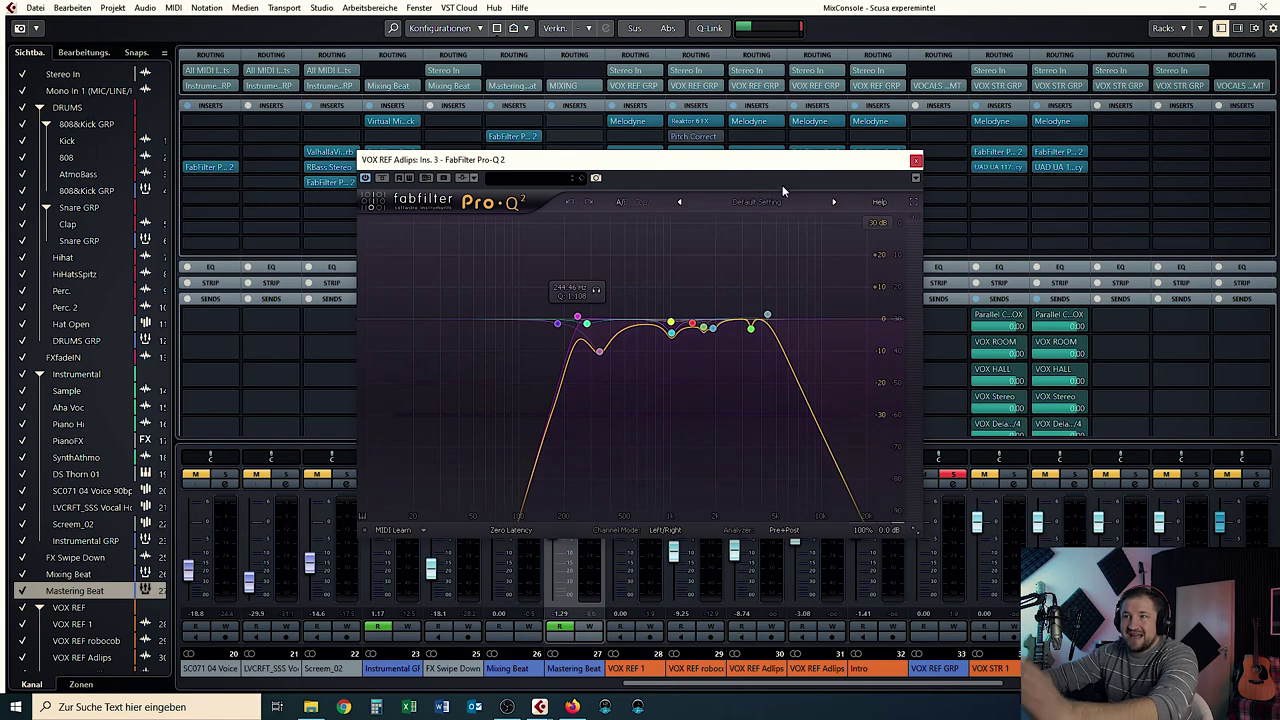
click(915, 160)
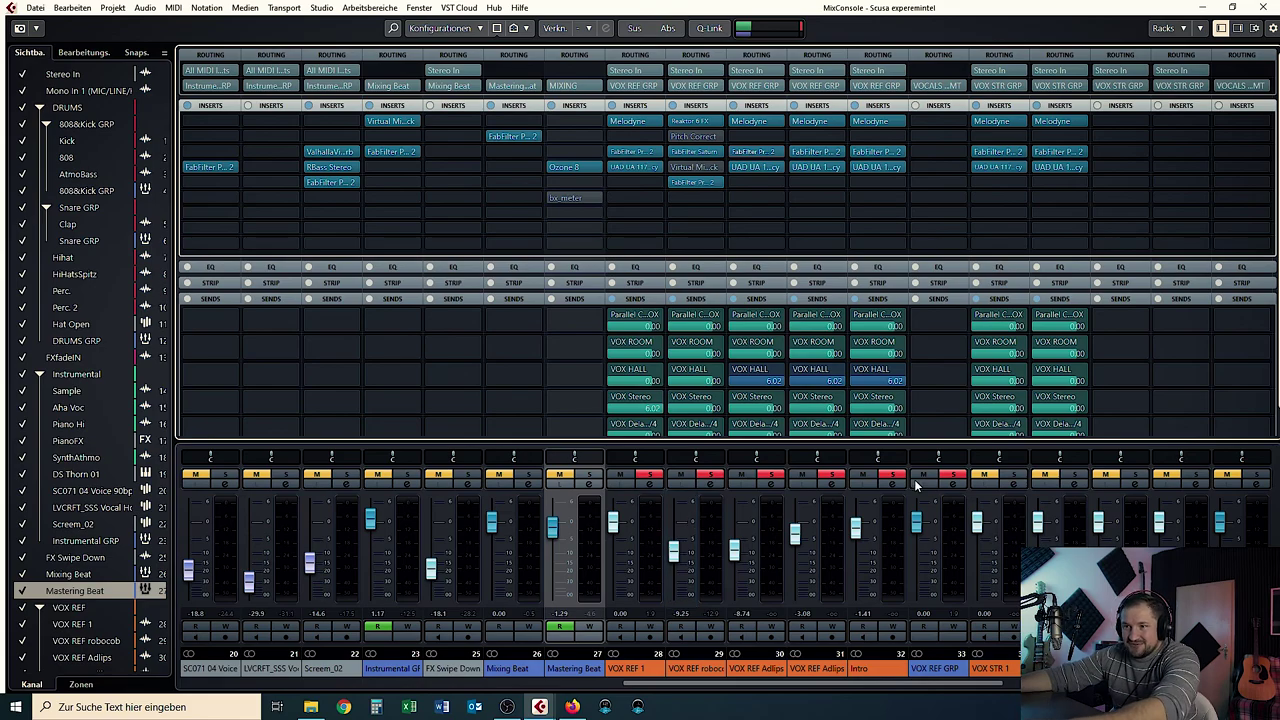
Turn off the VOX REF GRP solo to hear the full mix, and look over the remaining vocal, effect and output channels.
click(951, 475)
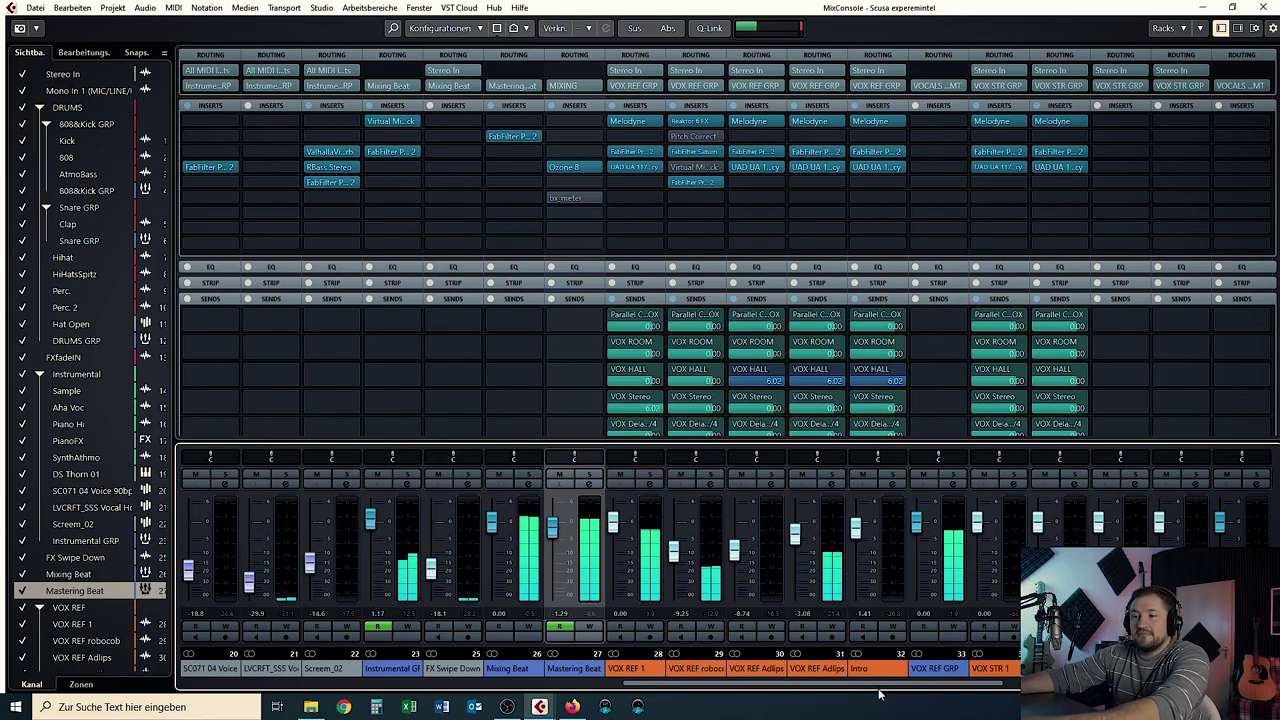
drag(884, 684, 1116, 683)
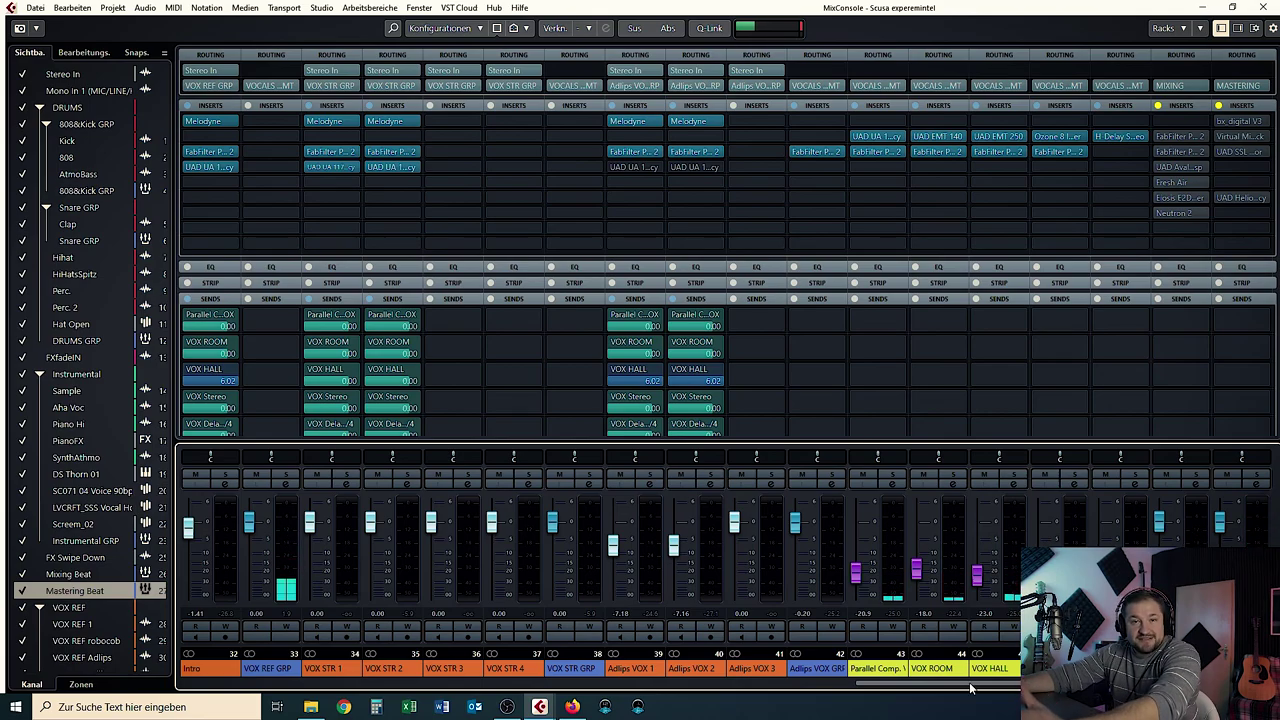
drag(970, 687, 822, 686)
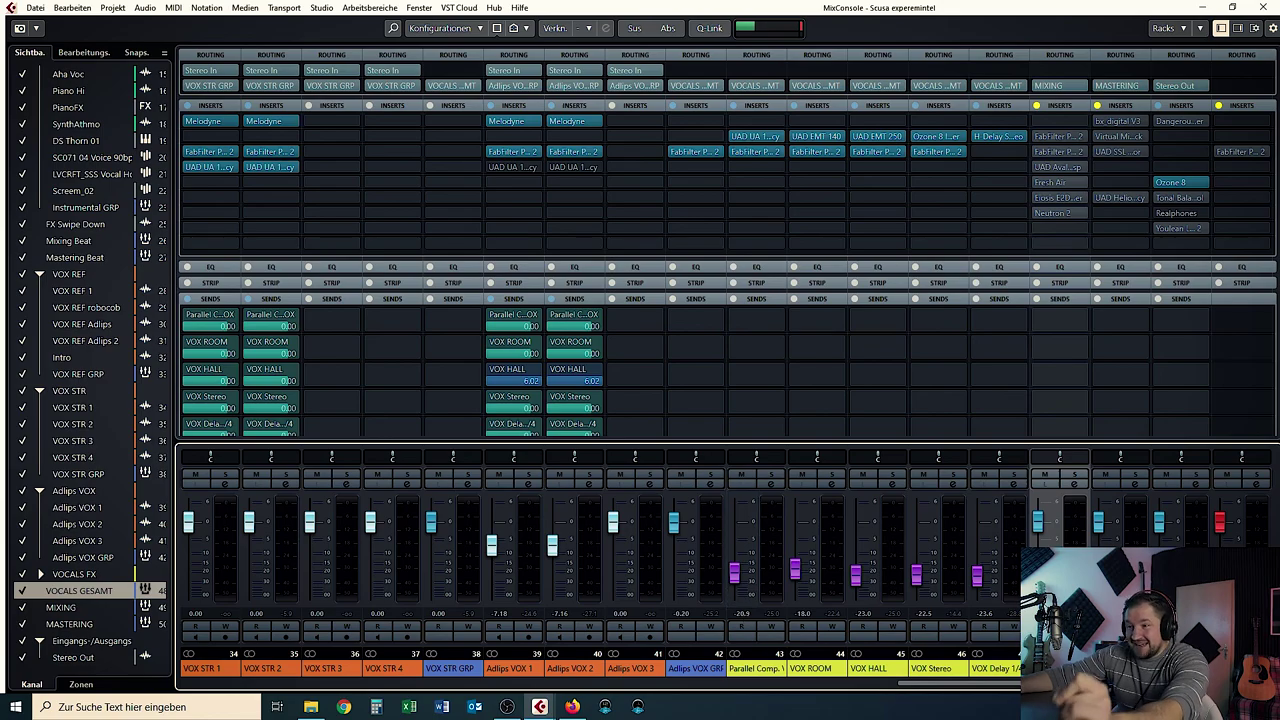
drag(1052, 687, 842, 688)
Play VOX REF GRP in solo, clear the solo, and select the VOX REF 1 and VOX REF robocob channels in turn.
click(772, 476)
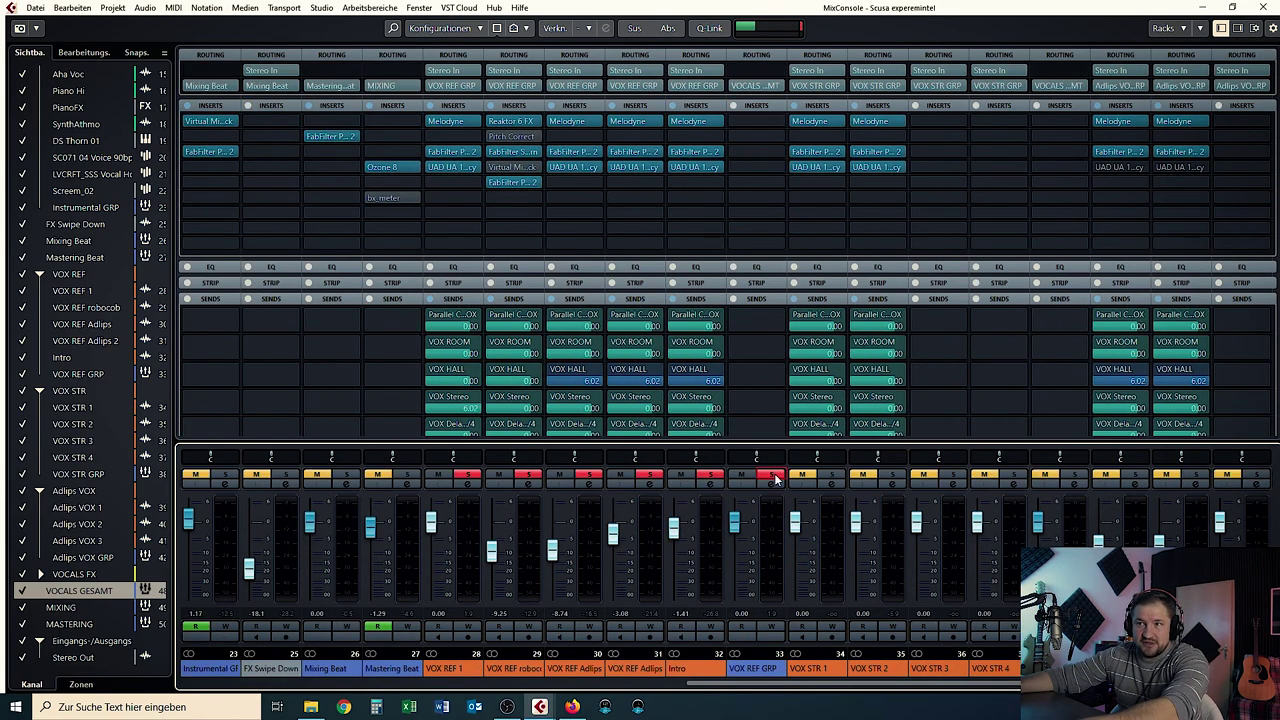
key(space)
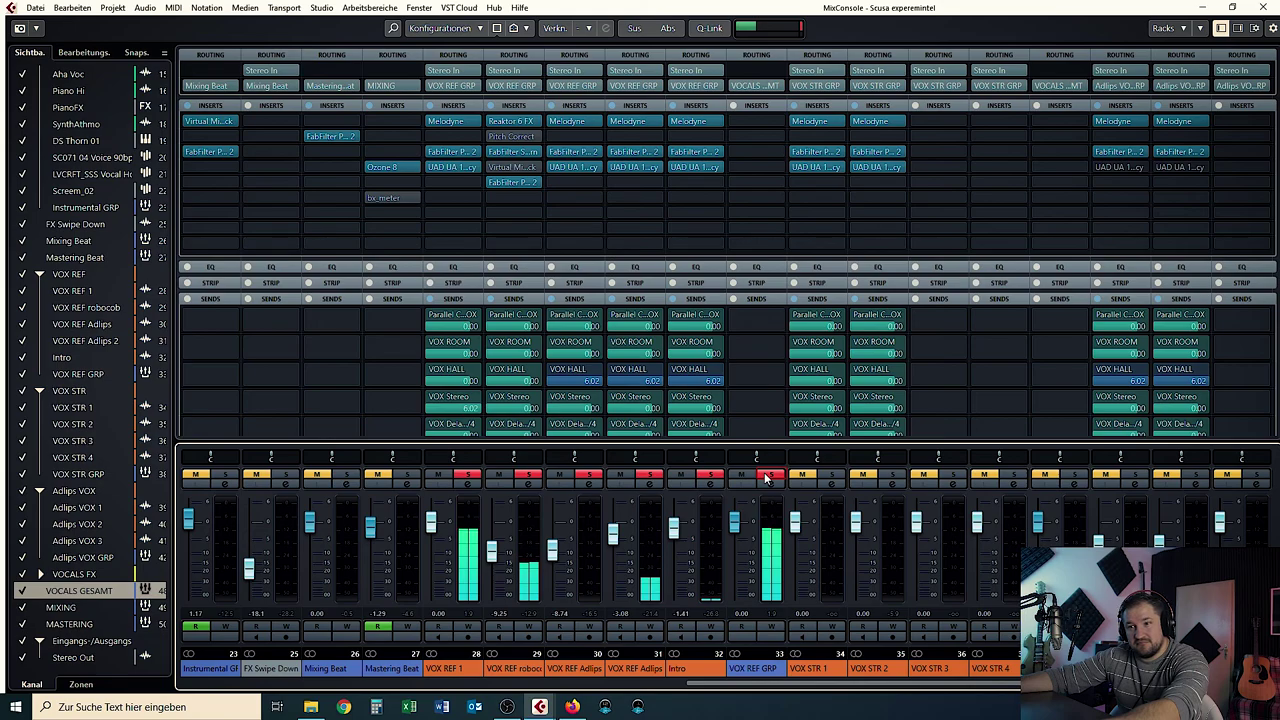
click(766, 476)
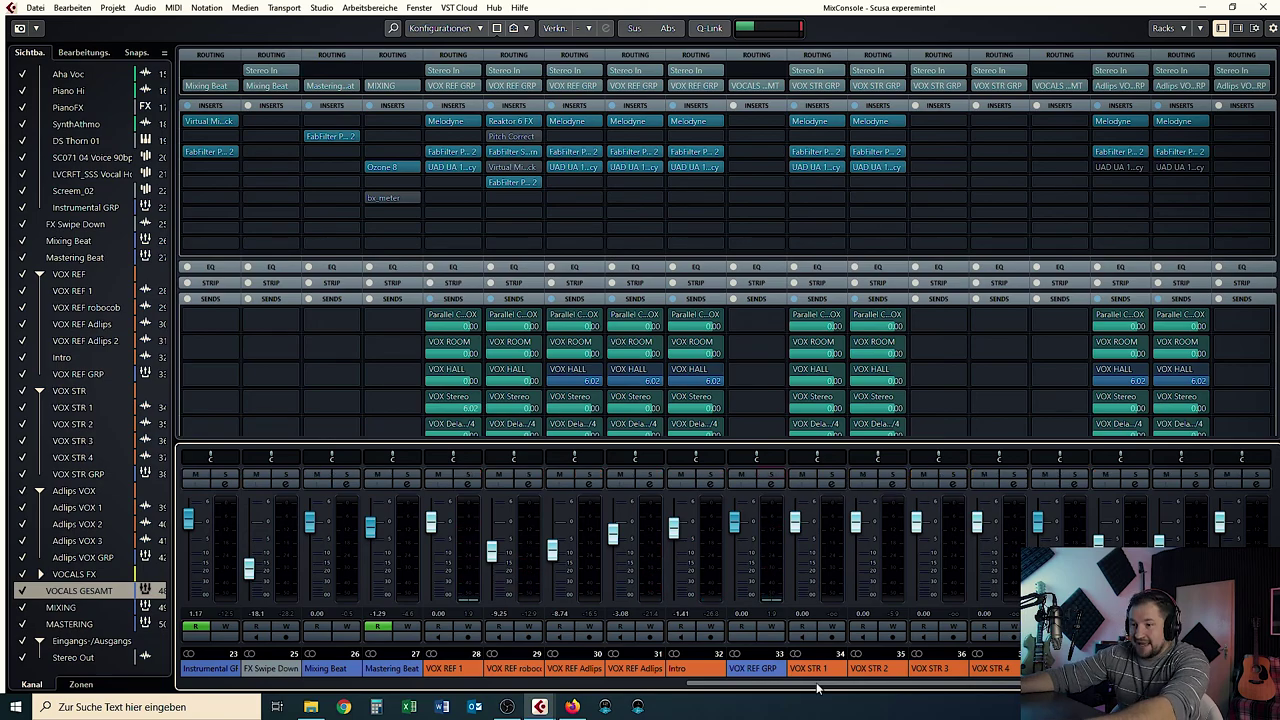
click(457, 663)
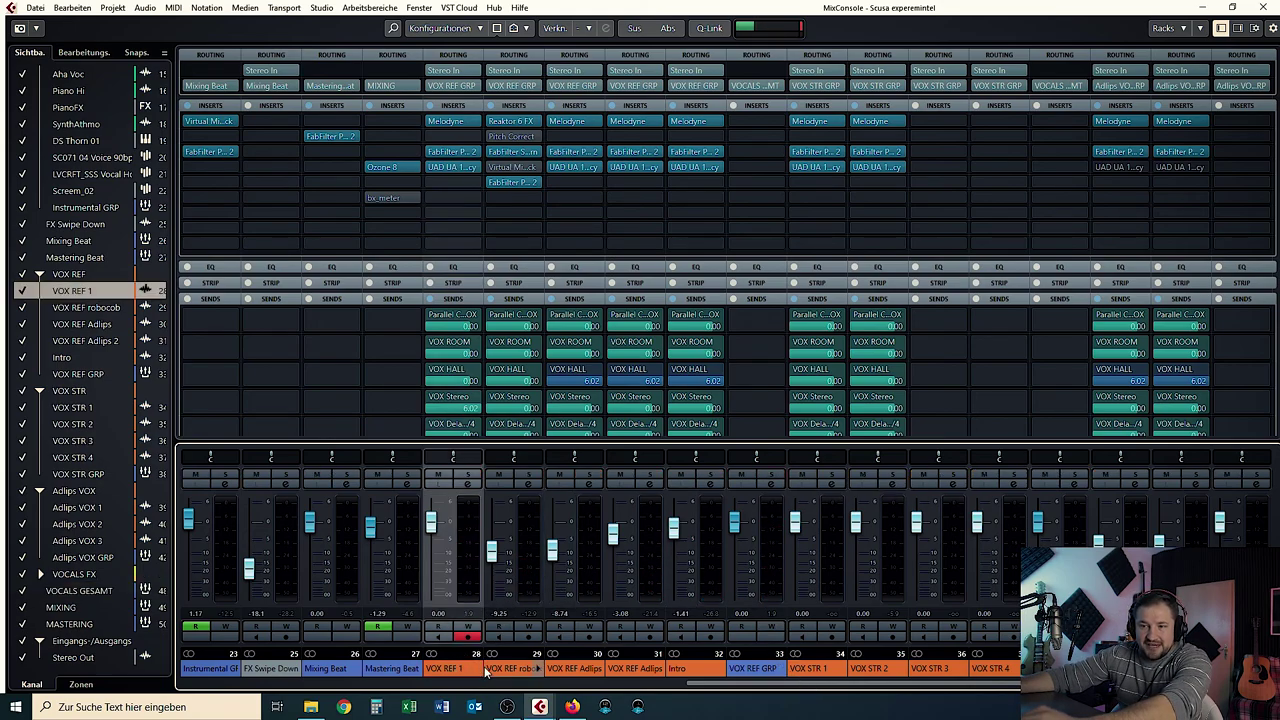
click(508, 667)
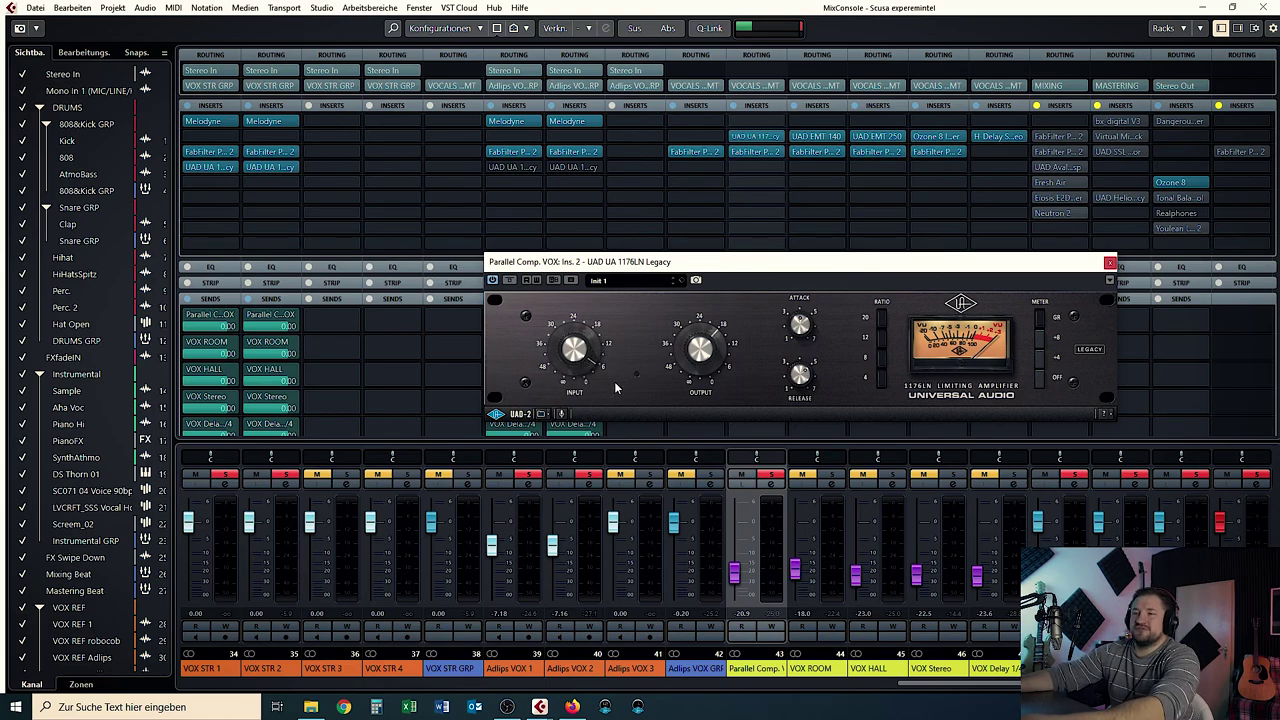
Compare the vocals with and without Parallel Comp. VOX by toggling its solo, keeping its UAD UA 1176LN Legacy window in view.
drag(681, 268, 686, 251)
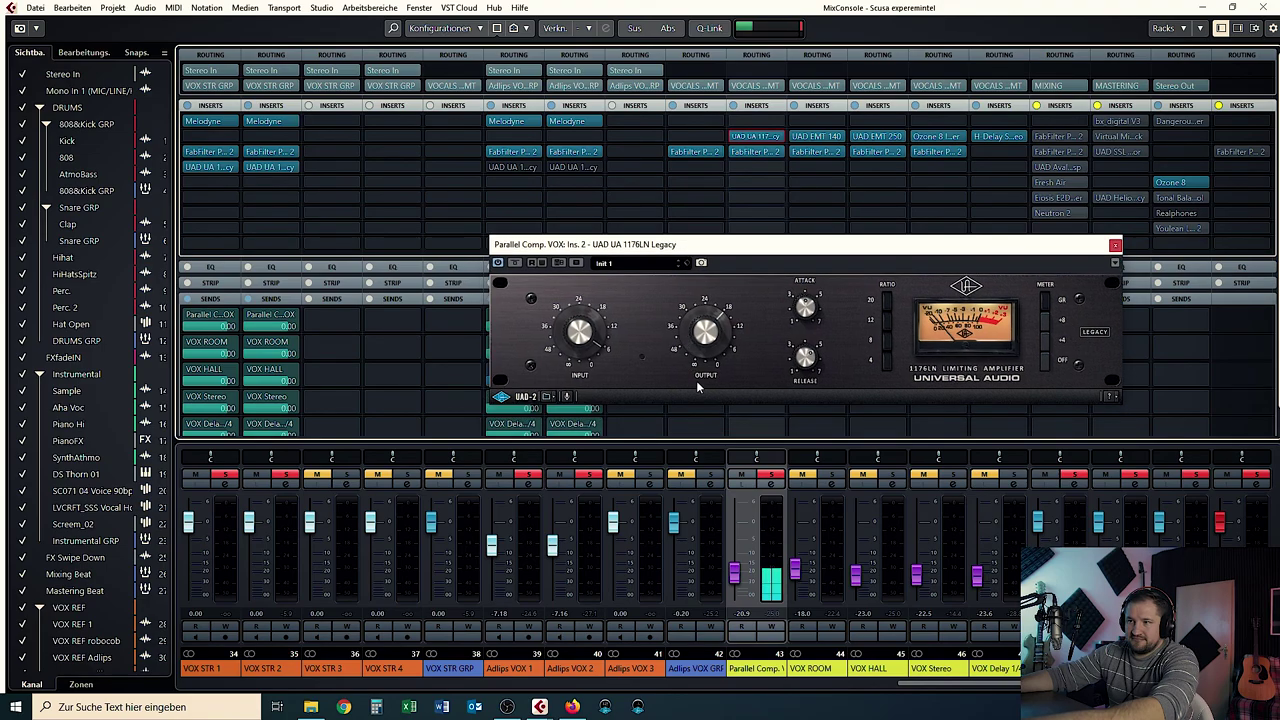
click(766, 476)
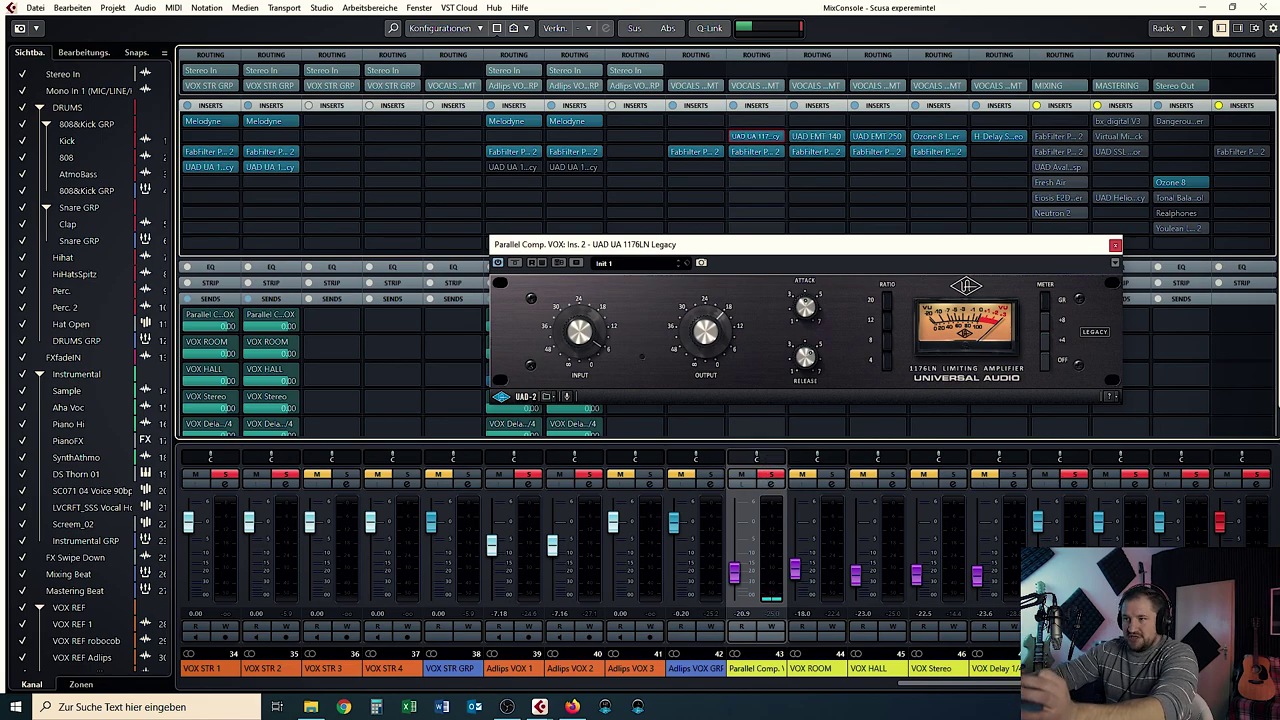
click(766, 476)
click(772, 476)
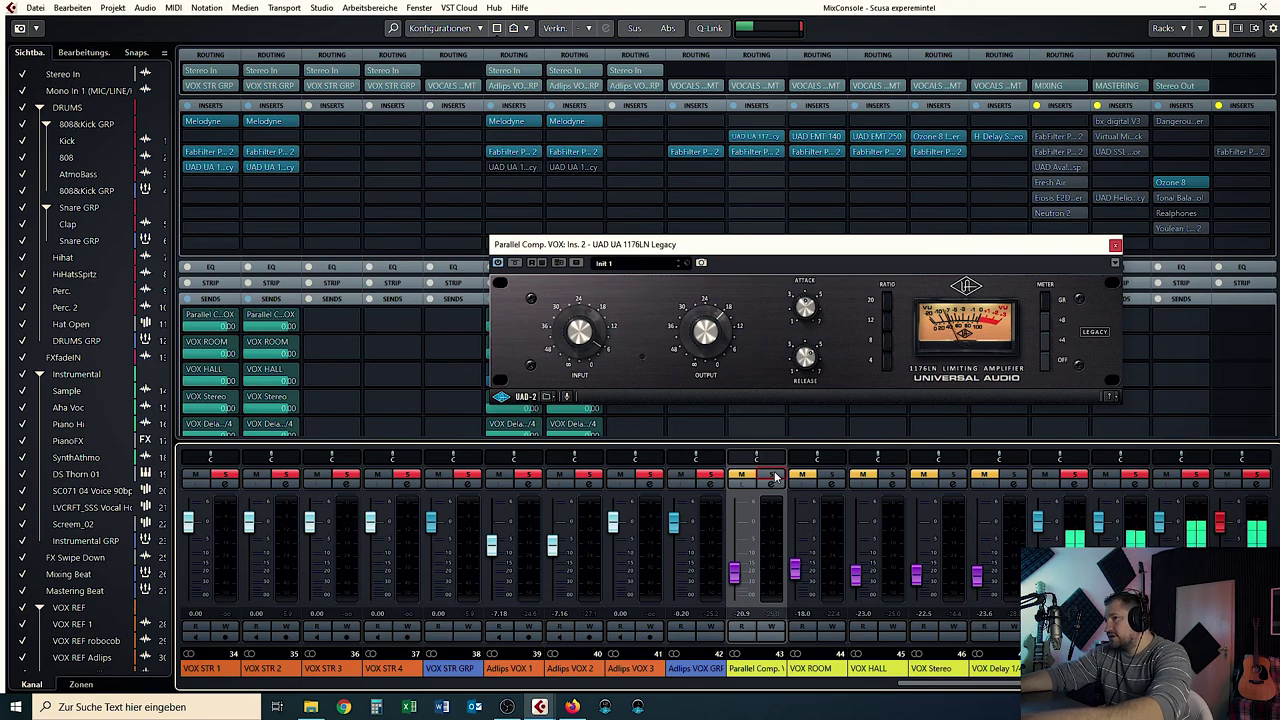
click(773, 476)
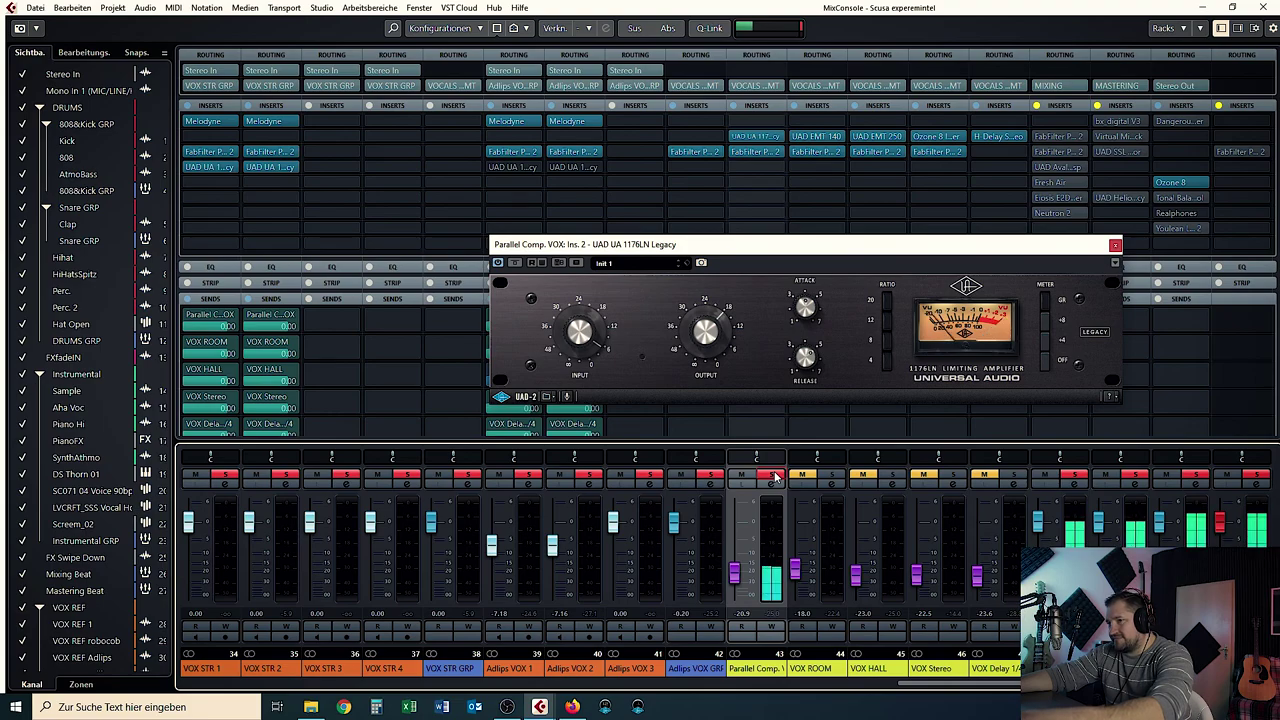
click(773, 476)
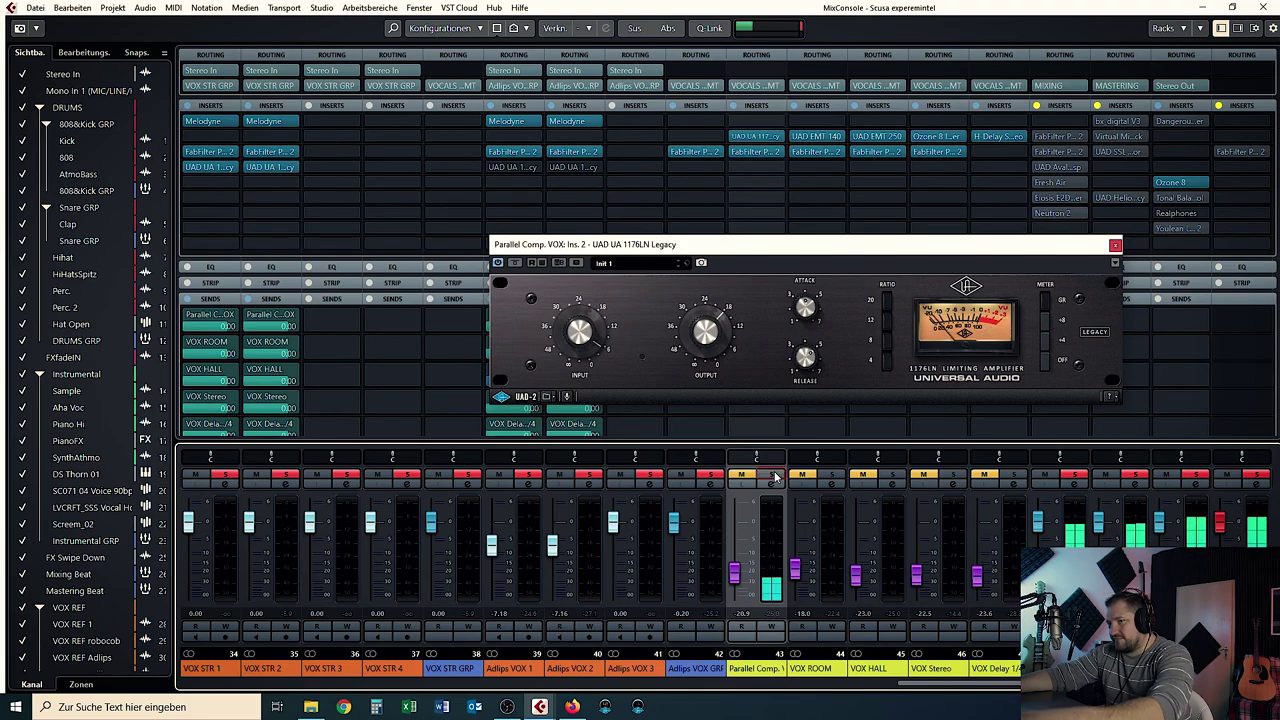
Compare the vocals once more with Parallel Comp. VOX soloed and not soloed, and clear all solos.
click(773, 476)
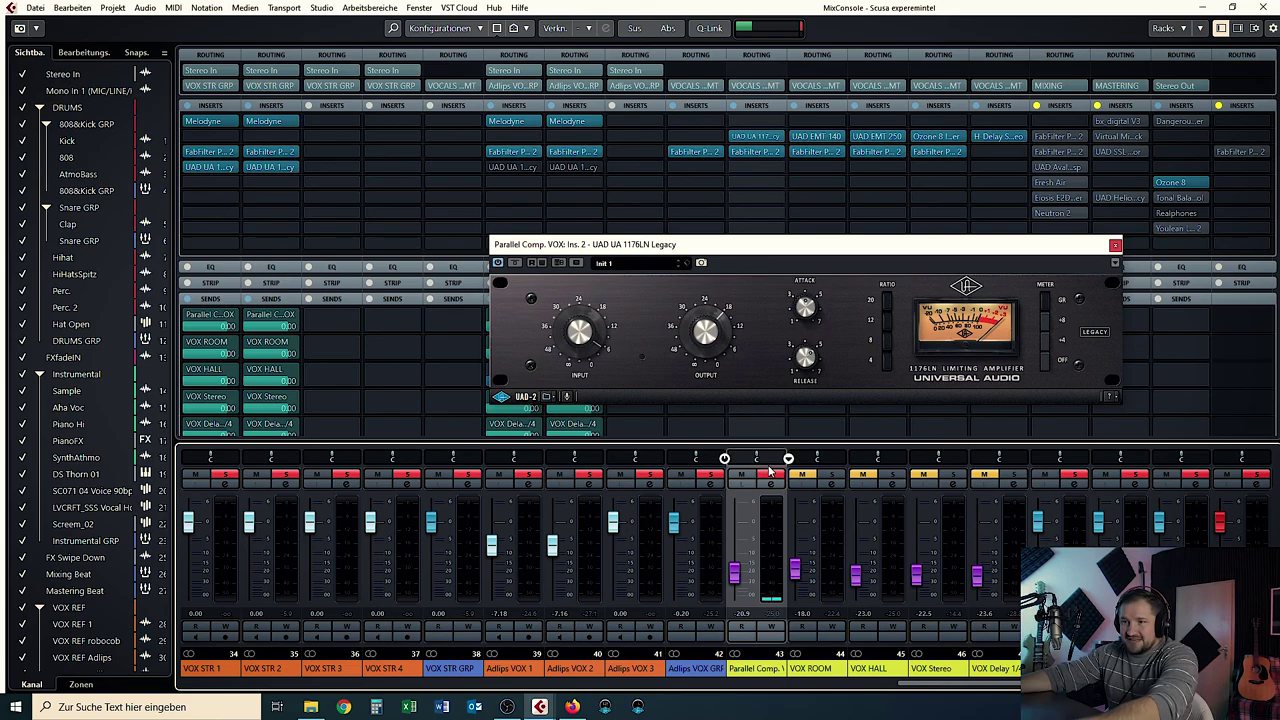
click(773, 476)
click(1258, 475)
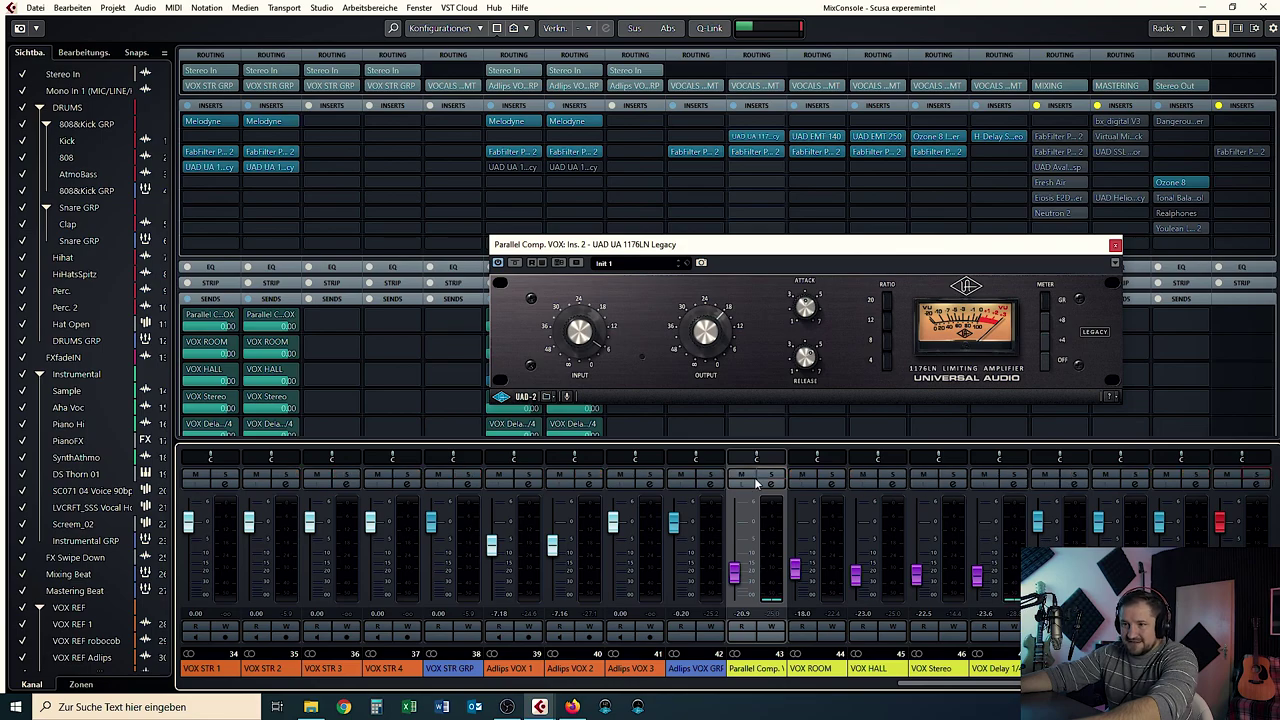
Audition VOX ROOM in solo, close the UAD UA 1176LN Legacy window, clear the solo, and select the VOX ROOM channel.
click(833, 476)
click(1115, 245)
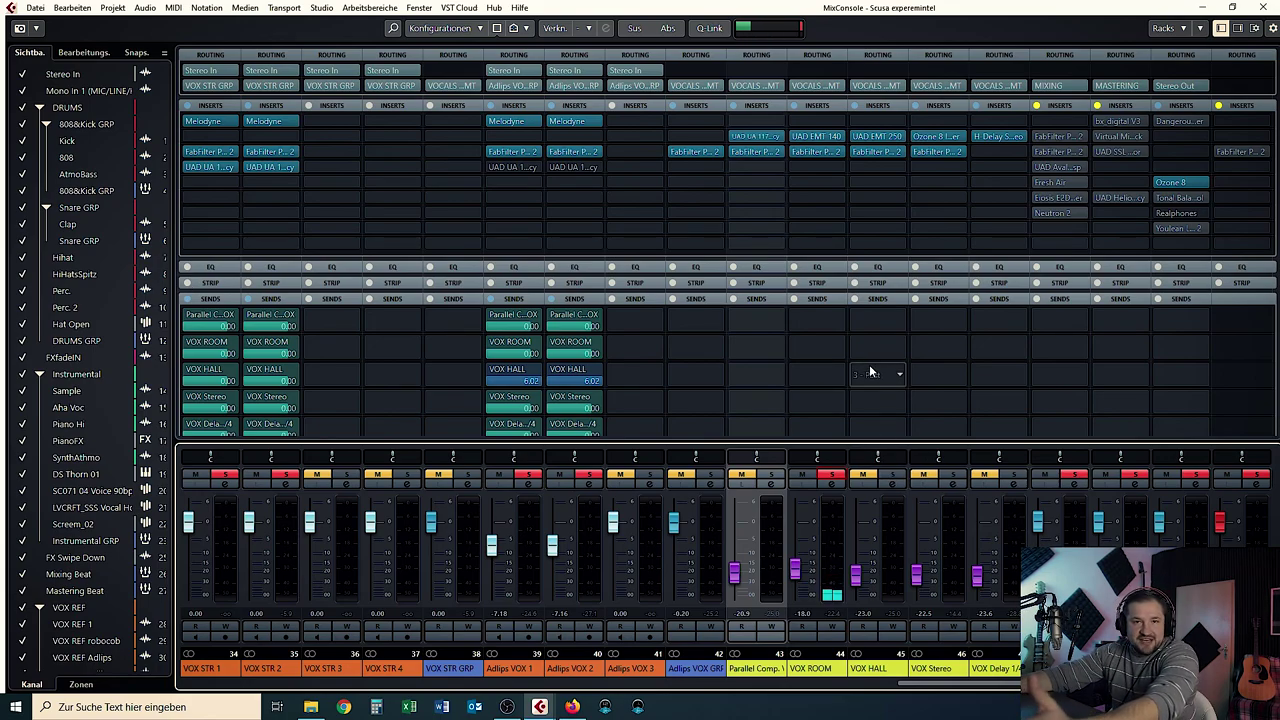
click(680, 173)
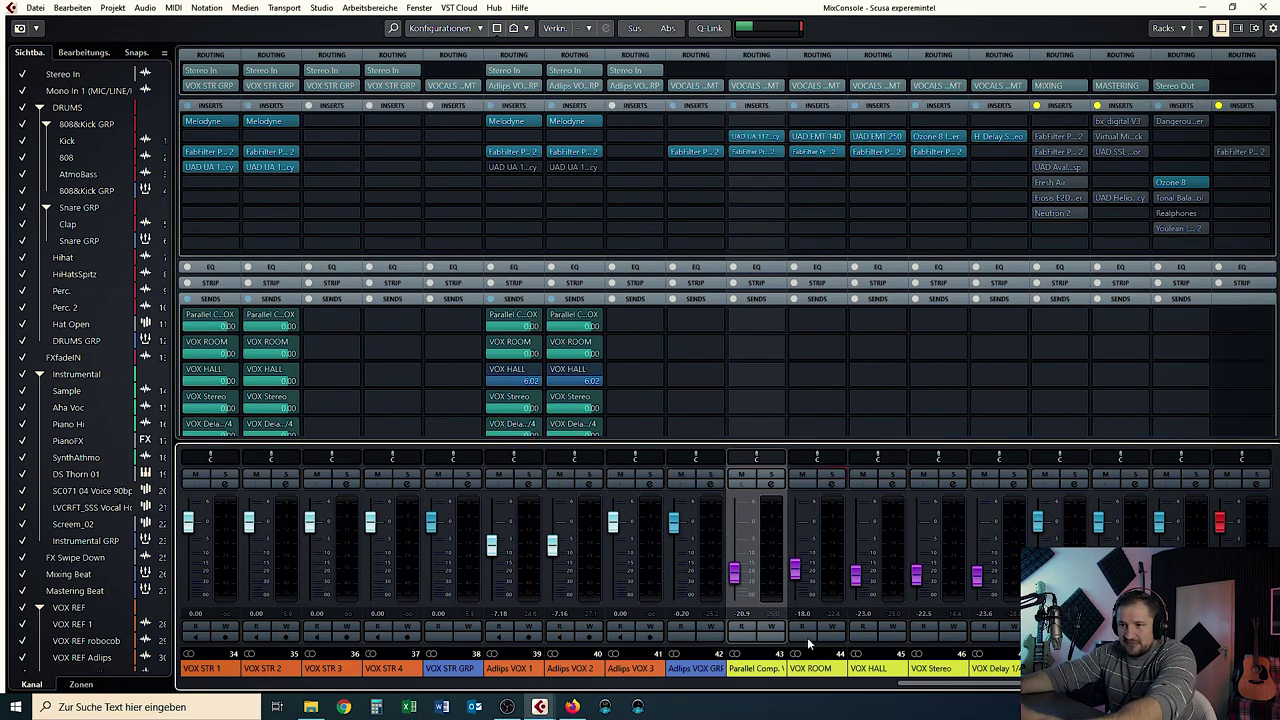
click(808, 668)
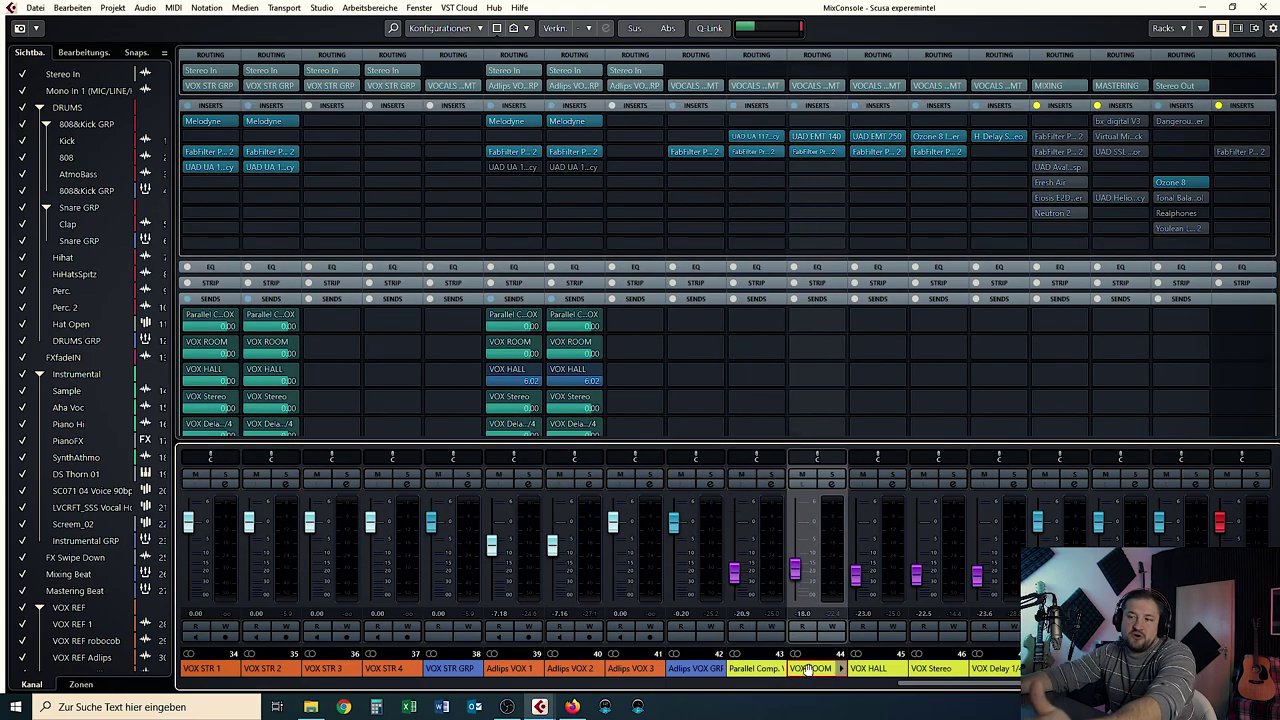
Select VOX HALL, play the vocals, close bx_meter, and compare the sound by toggling the VOX ROOM, Parallel Comp. VOX and VOX HALL solos.
click(859, 672)
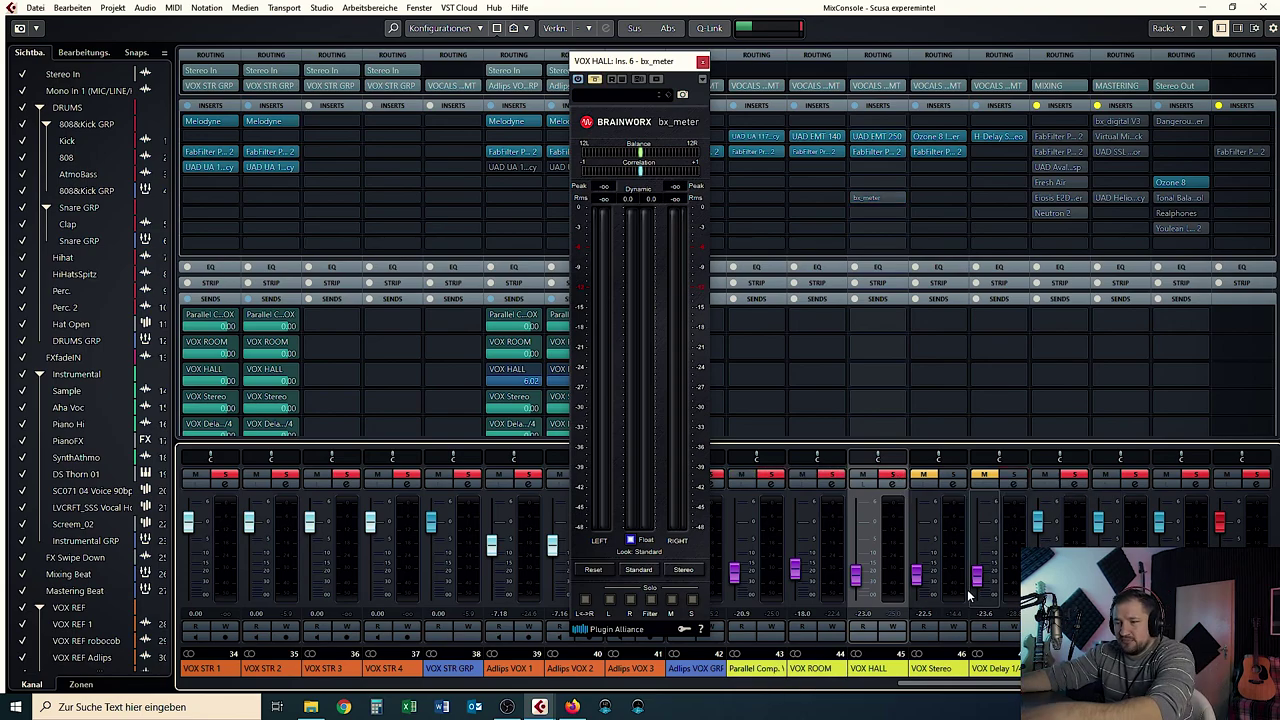
key(space)
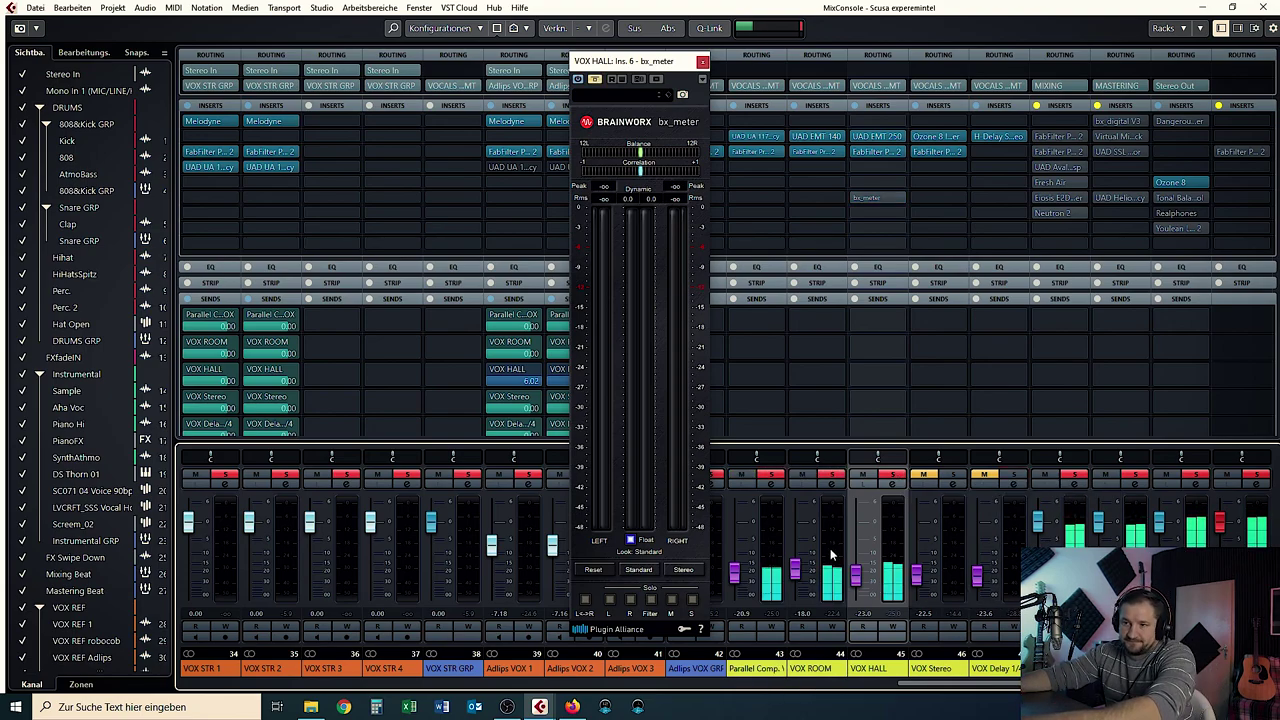
click(702, 62)
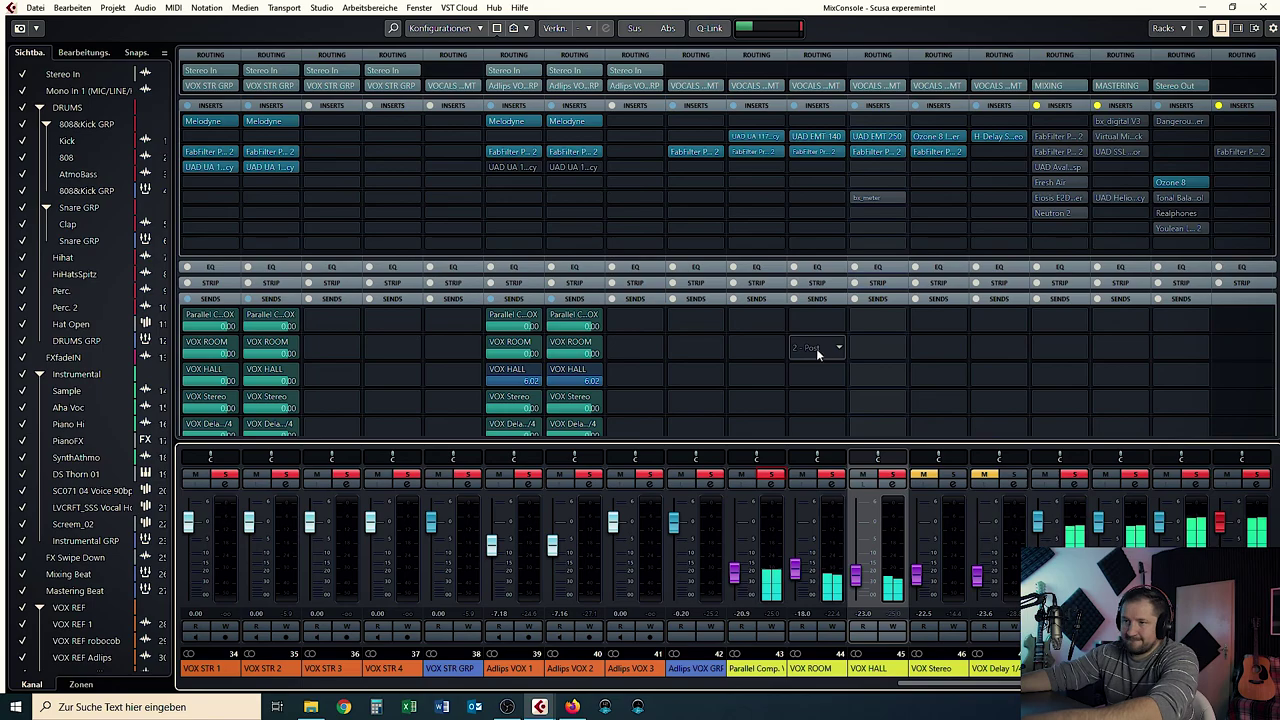
click(834, 477)
click(772, 476)
click(892, 477)
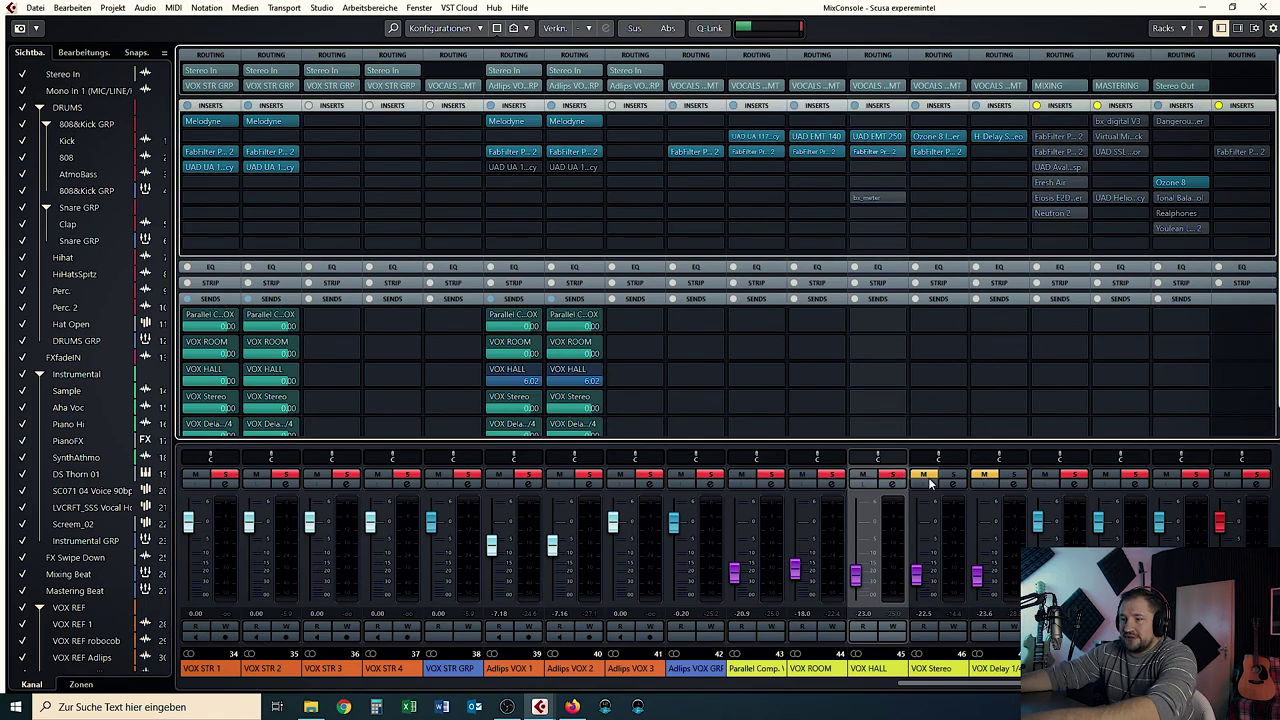
Clear the solos and browse the VOX Stereo insert effects to Steinberg's Spatial + Panner category, leaving the list without choosing a plug-in.
ctrl+click(956, 473)
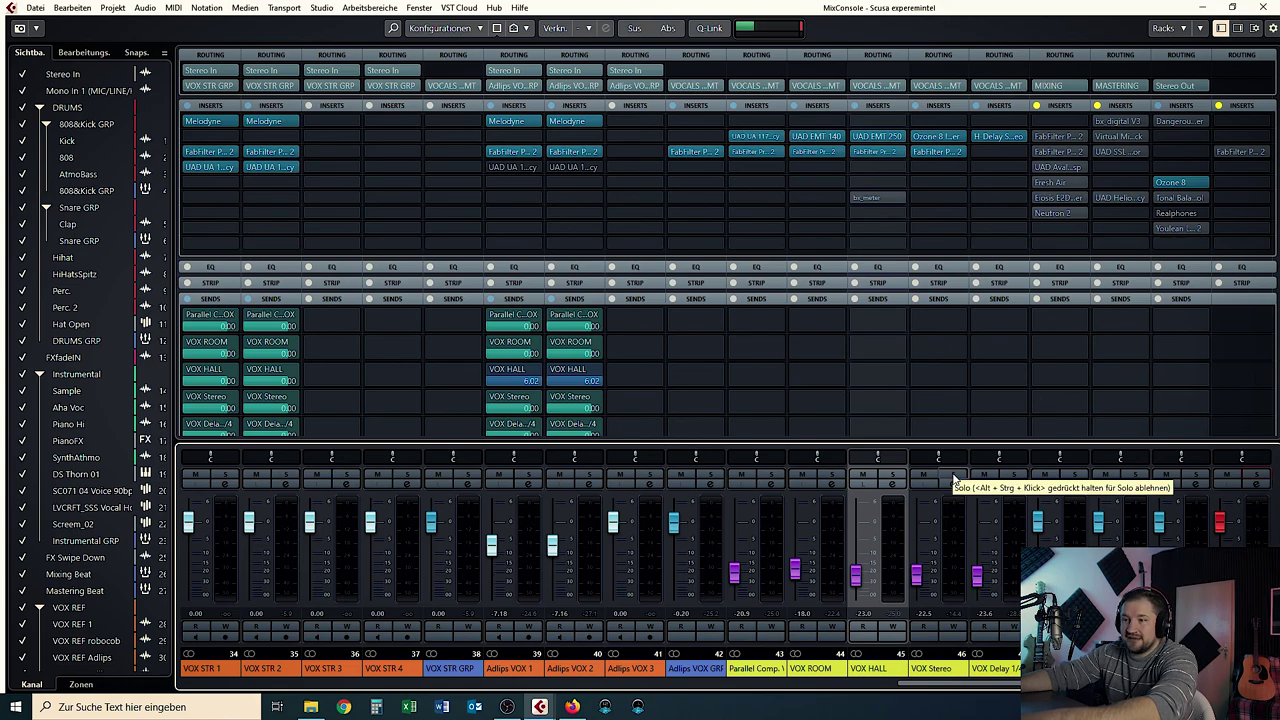
click(921, 669)
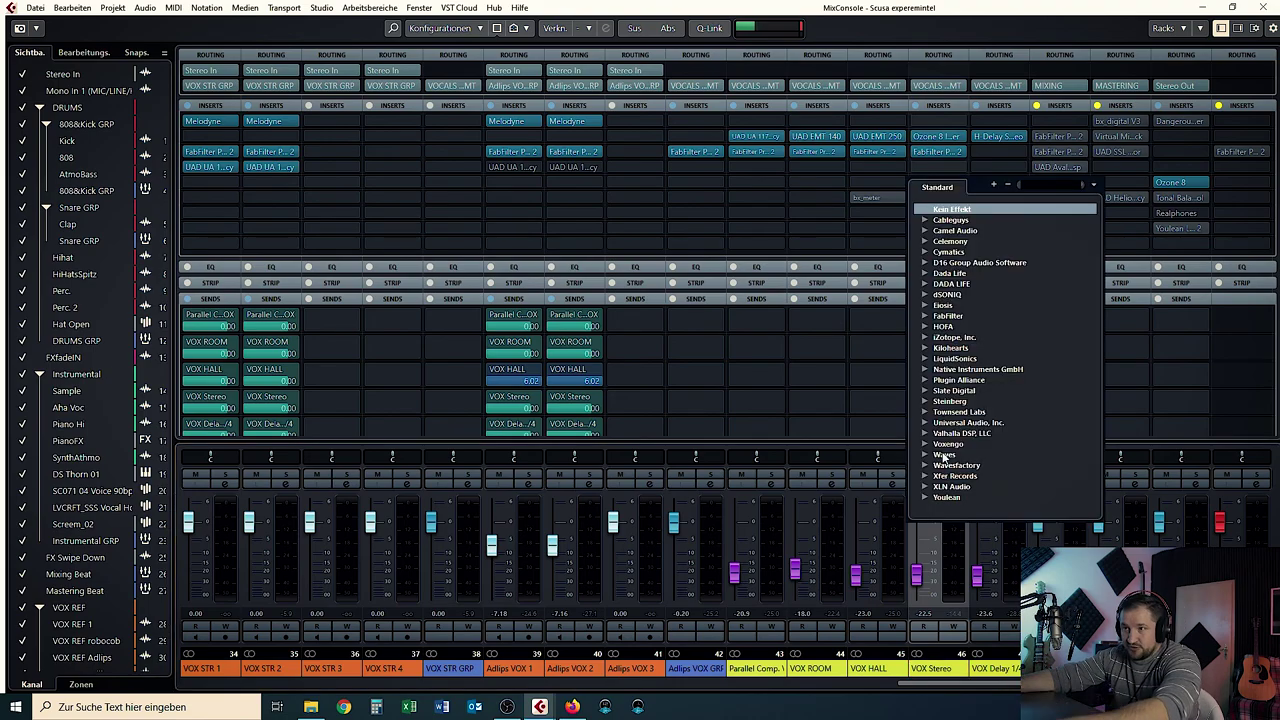
click(925, 401)
click(970, 414)
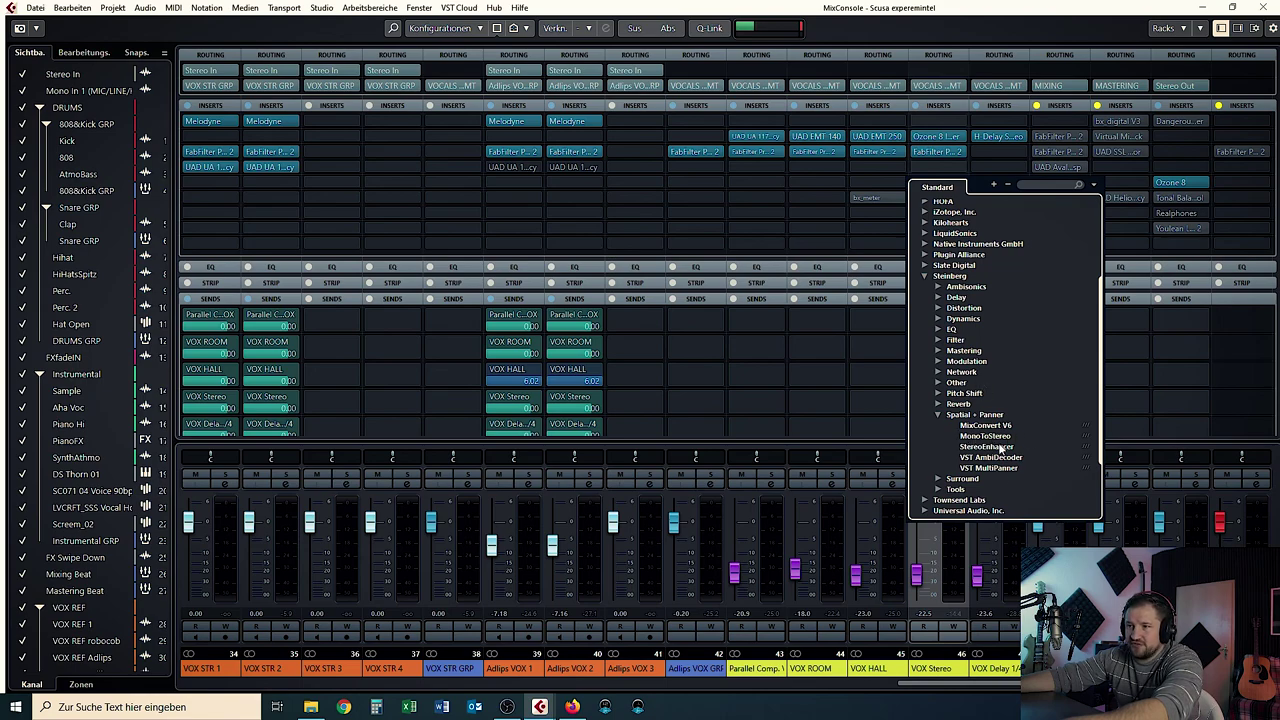
click(941, 20)
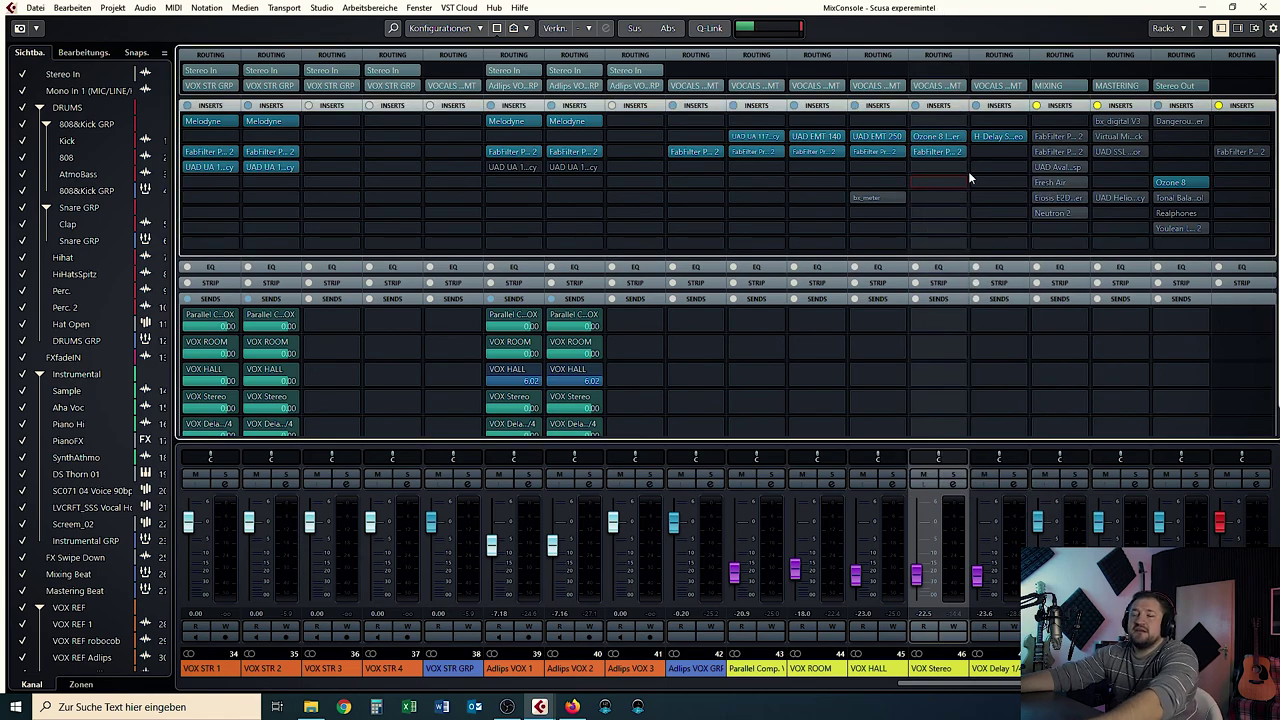
Open the Ozone 8 Imager on VOX Stereo, examine its Stereoize setting, and play the channel in solo.
click(930, 135)
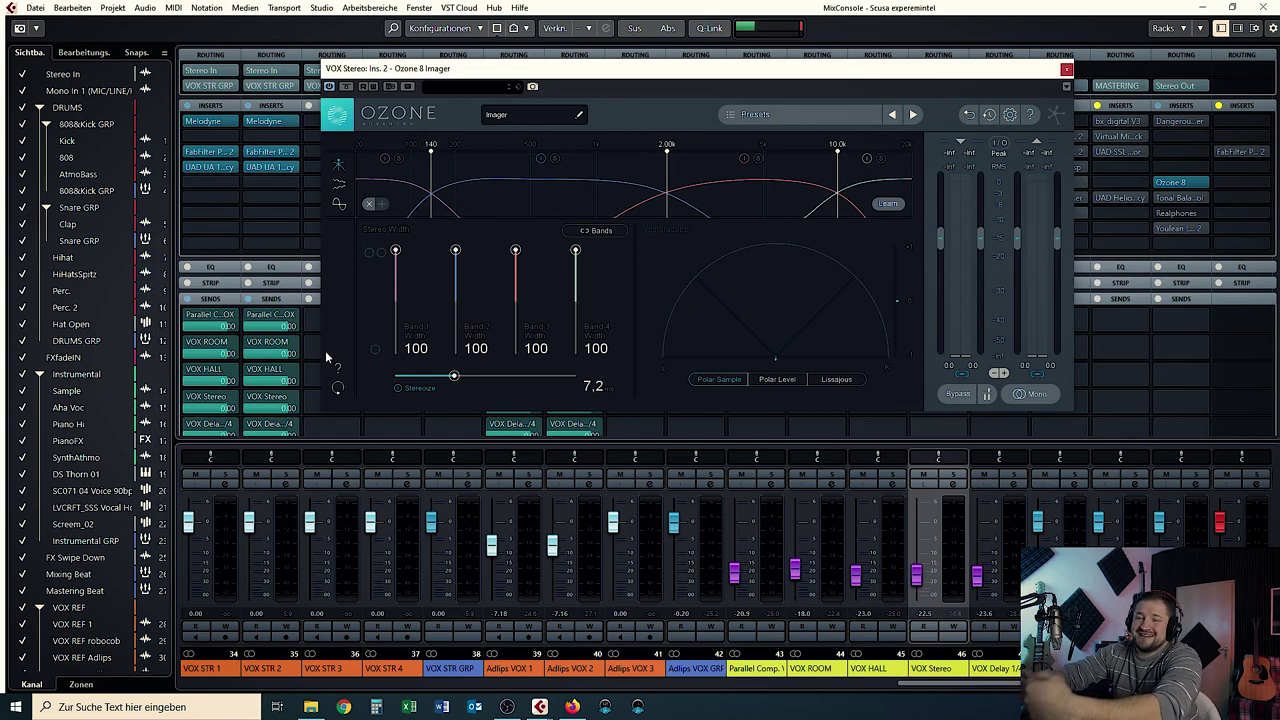
click(398, 388)
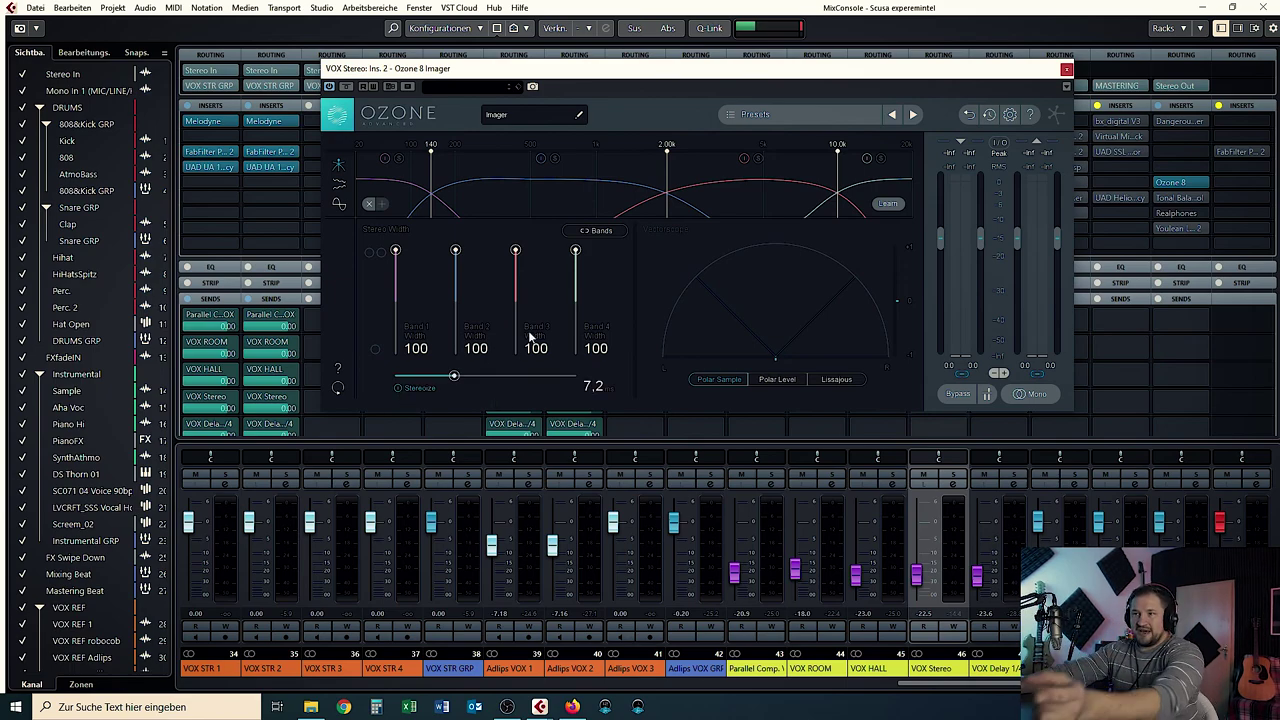
drag(745, 69, 527, 64)
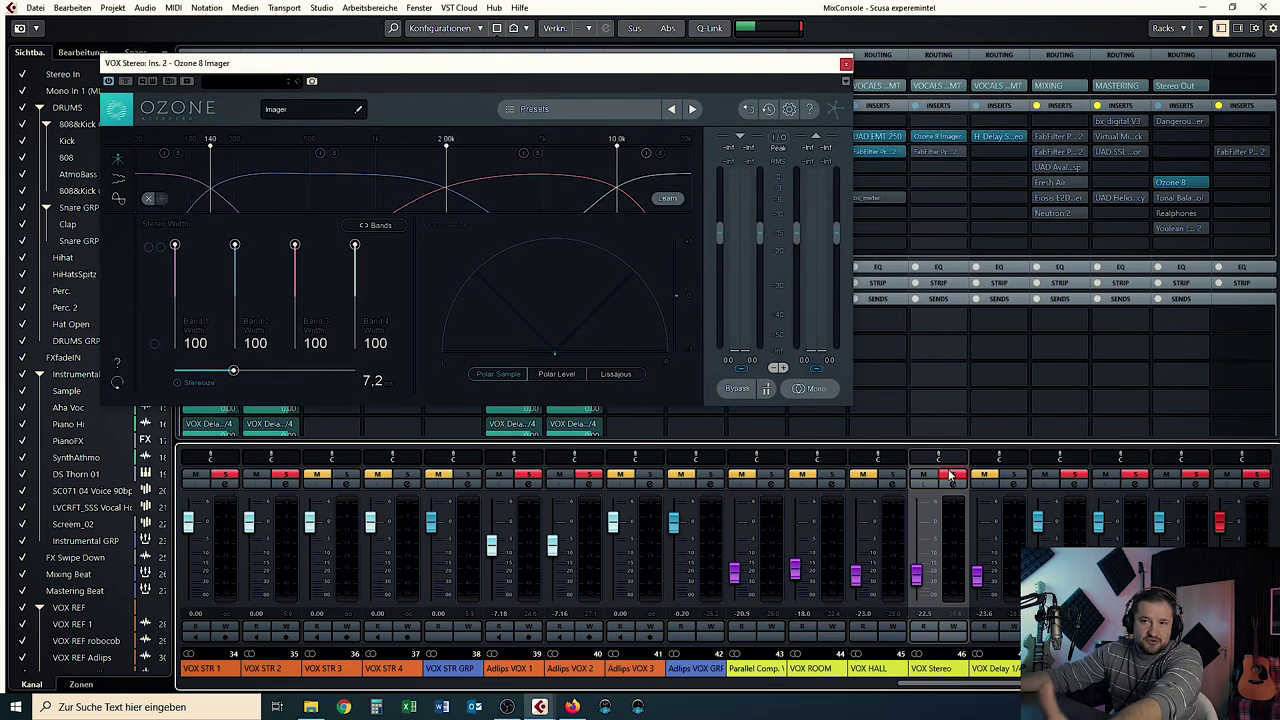
key(space)
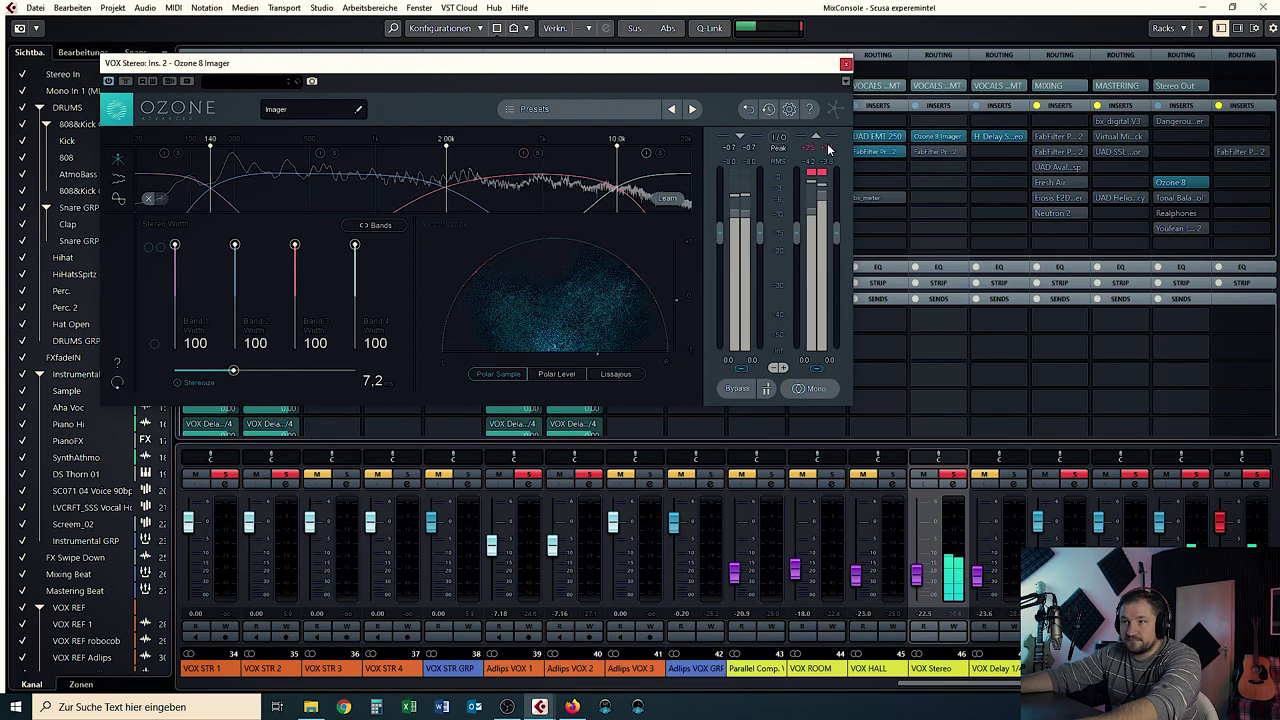
key(space)
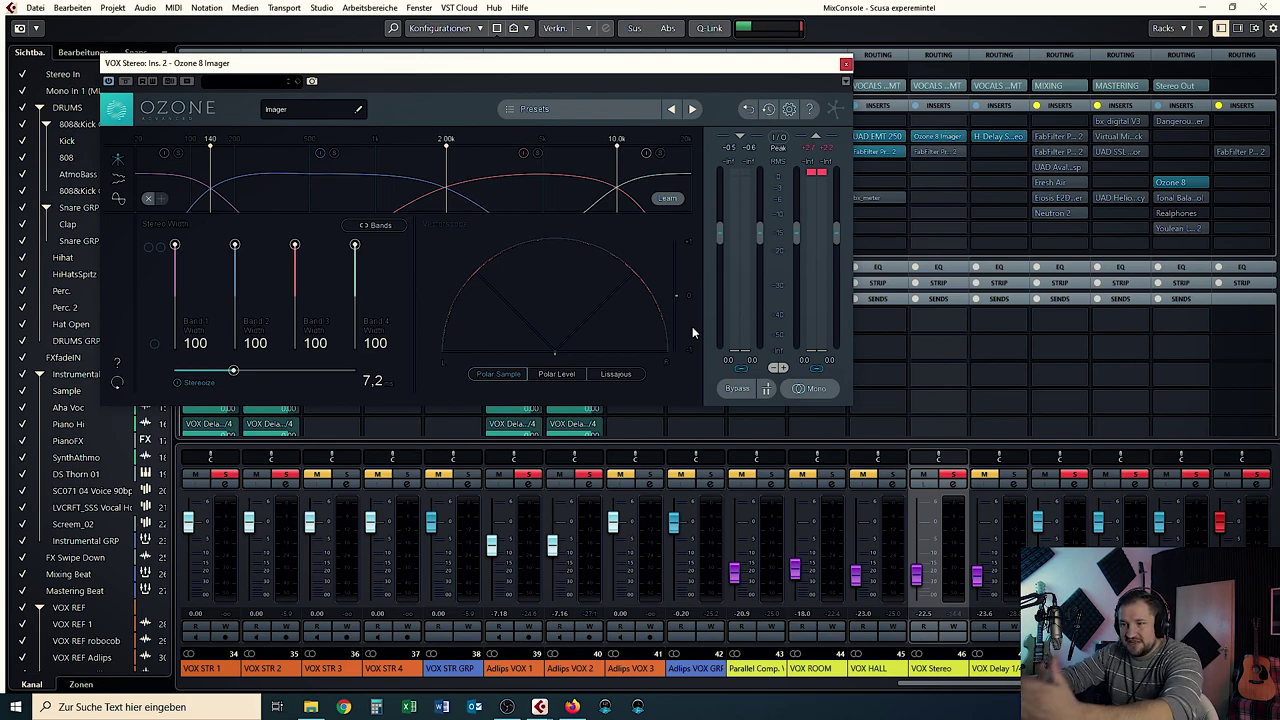
In the VOX Stereo FabFilter Pro-Q 2, sweep the low cut to the upper end and the high cut to 10 Hz during playback, and close it.
click(930, 152)
drag(929, 236, 943, 163)
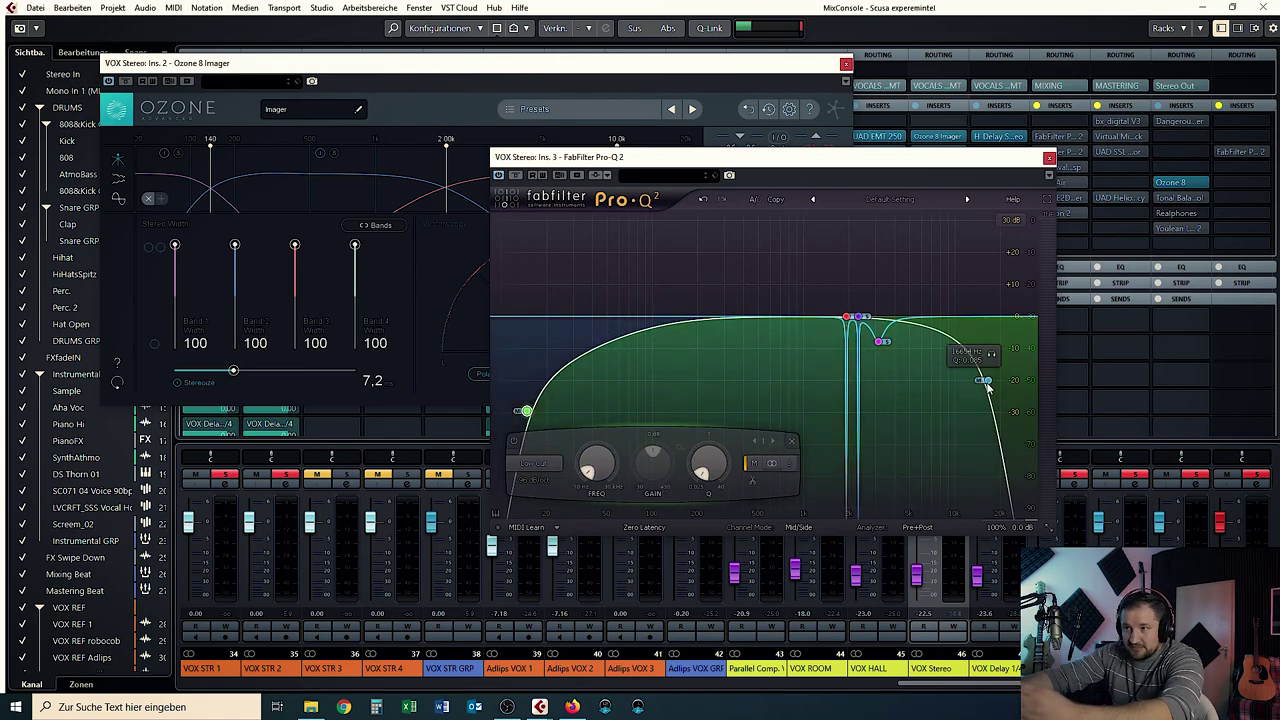
click(984, 382)
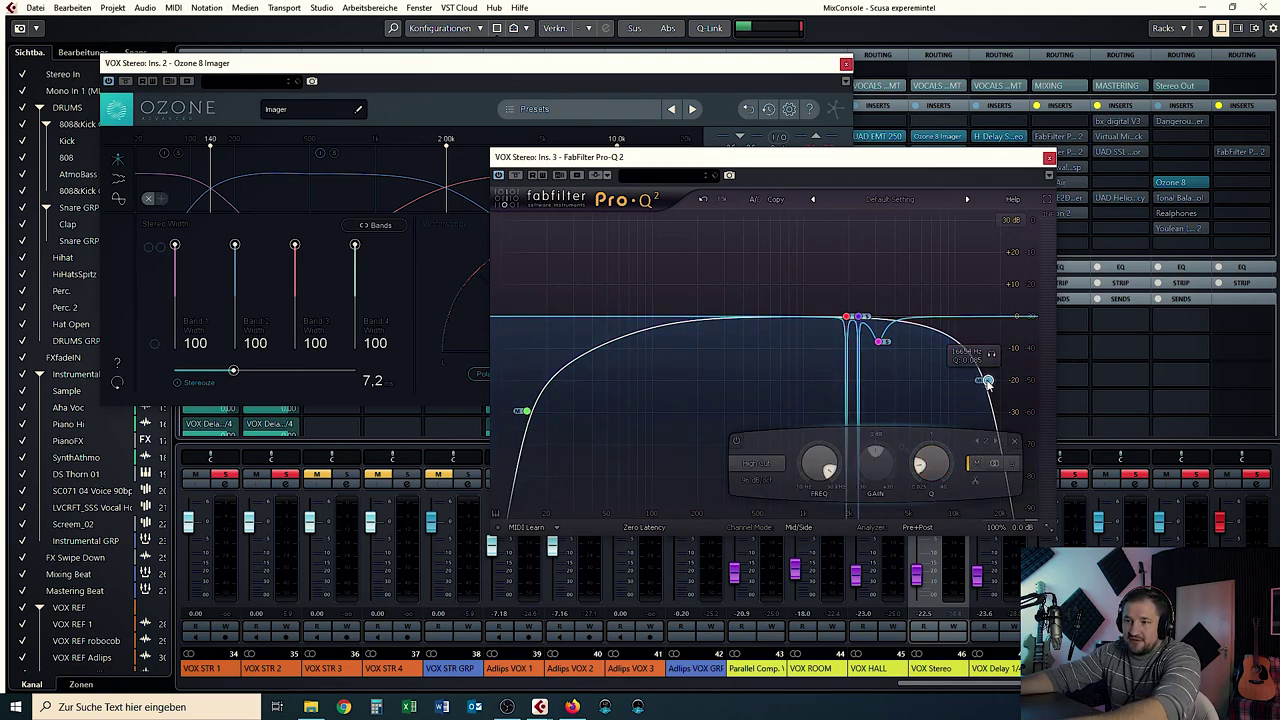
drag(760, 157, 465, 144)
key(space)
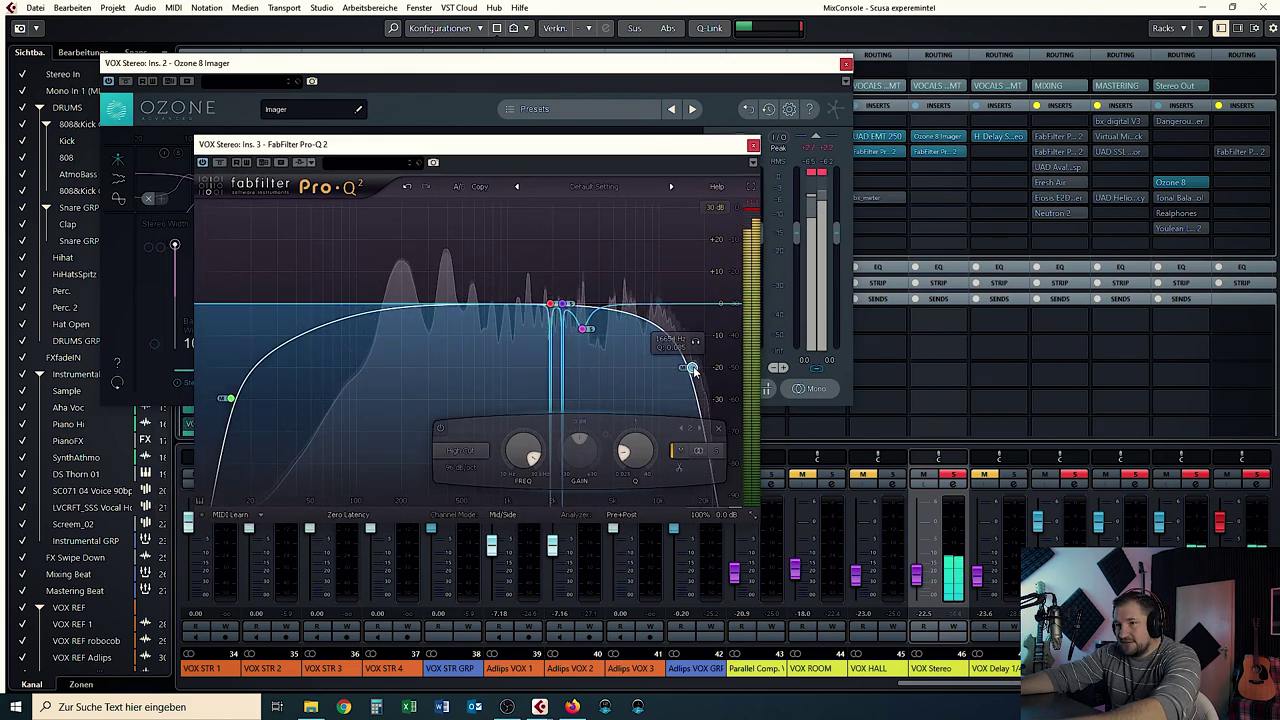
drag(689, 368, 728, 398)
drag(258, 360, 204, 363)
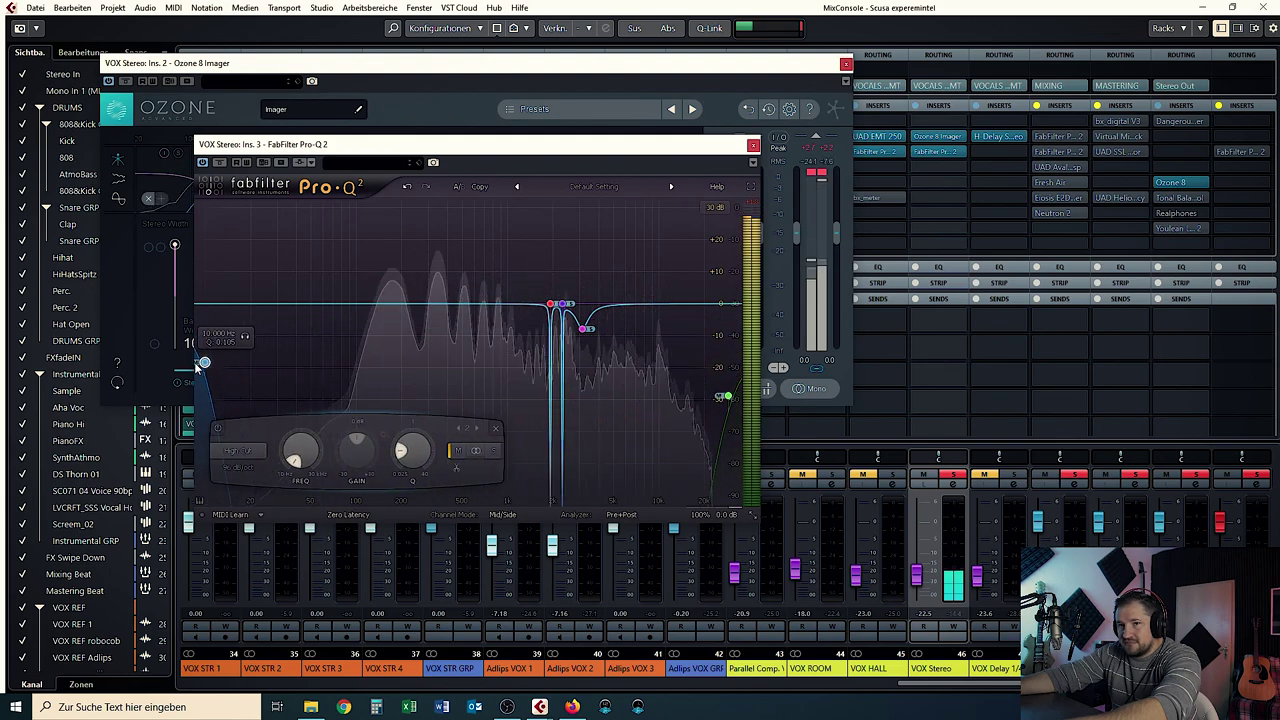
click(754, 146)
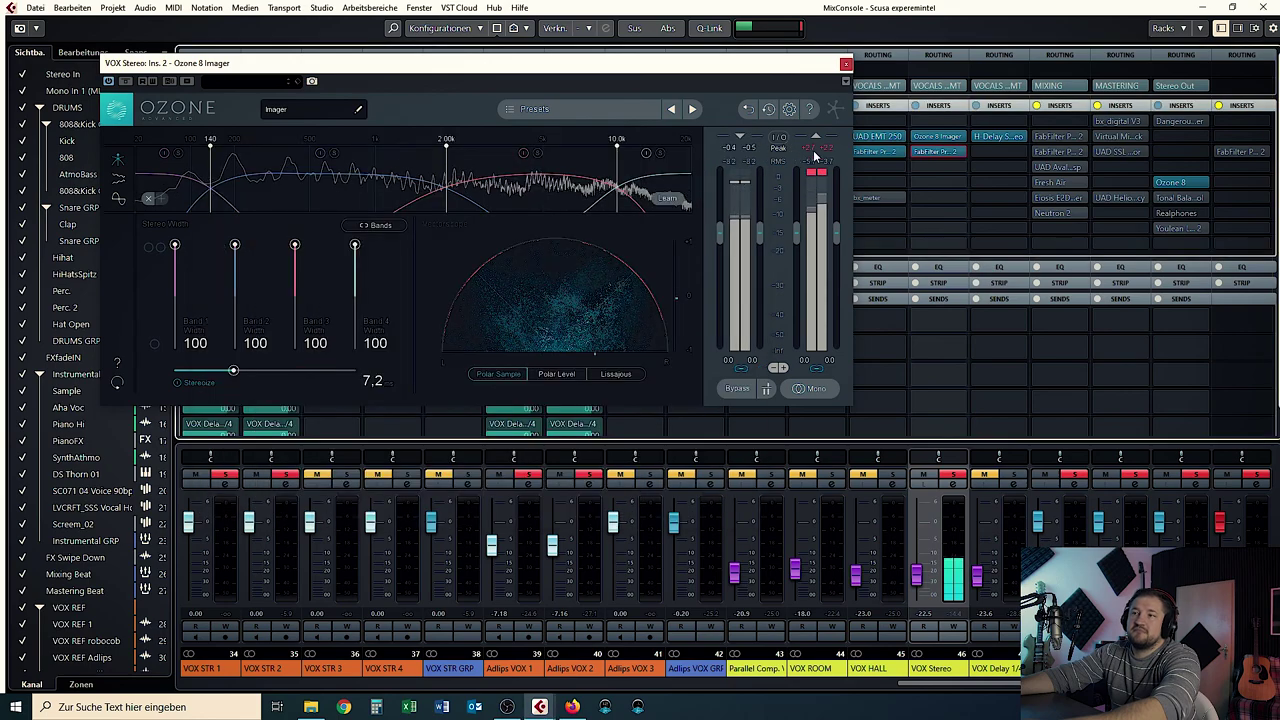
Stop playback and reset the output peak readings in the Ozone 8 Imager.
key(space)
click(809, 149)
click(826, 172)
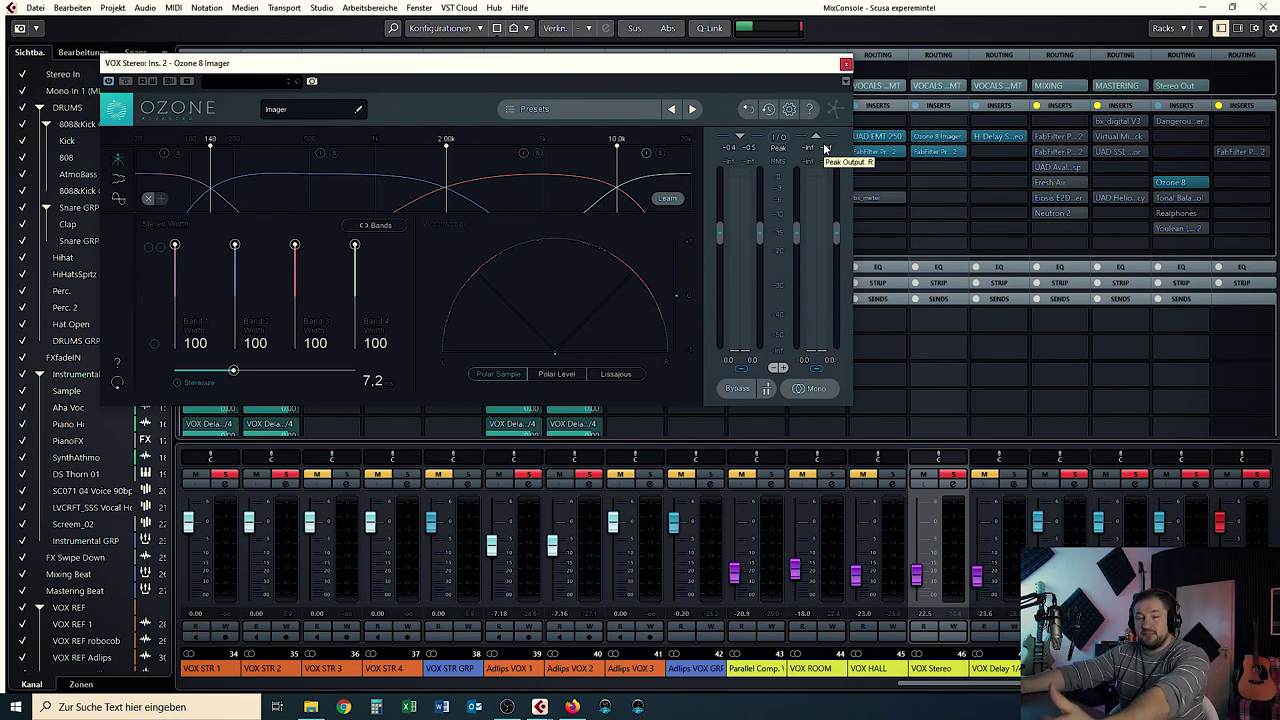
Recheck the VOX Stereo Pro-Q 2 curve, close both plug-in windows, and play VOX Stereo together with the soloed vocals.
click(929, 151)
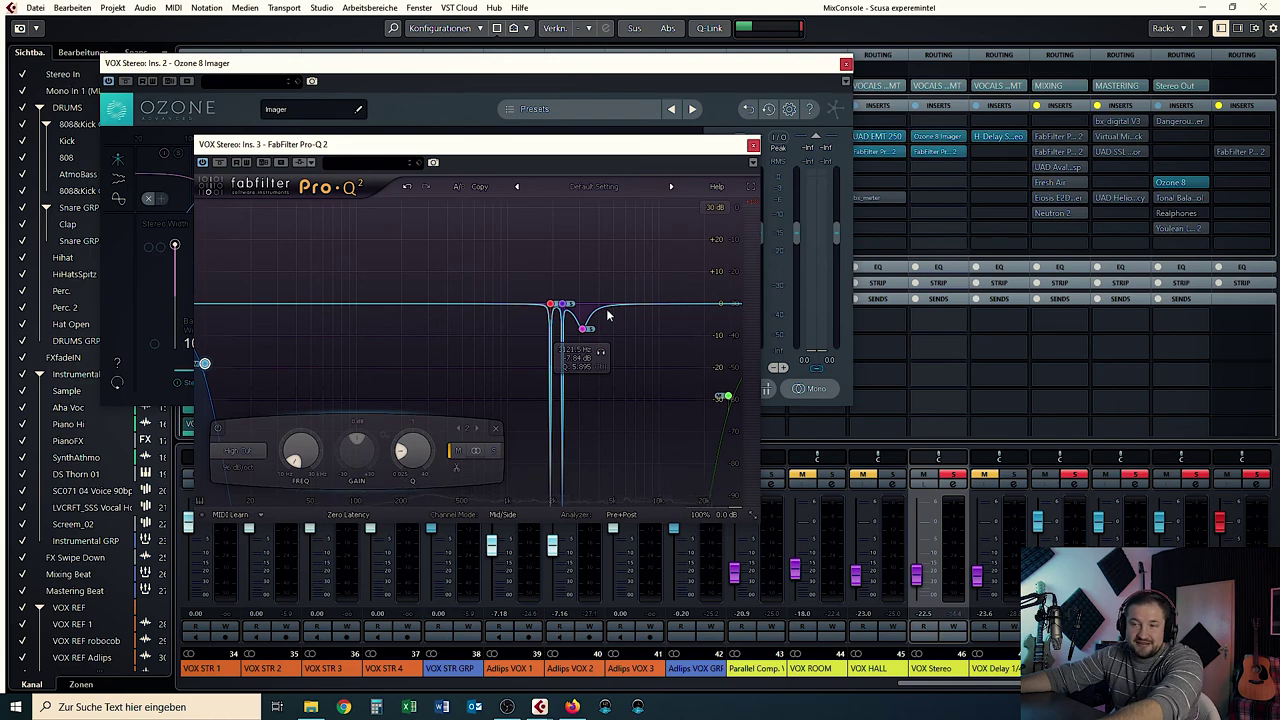
key(space)
click(1019, 494)
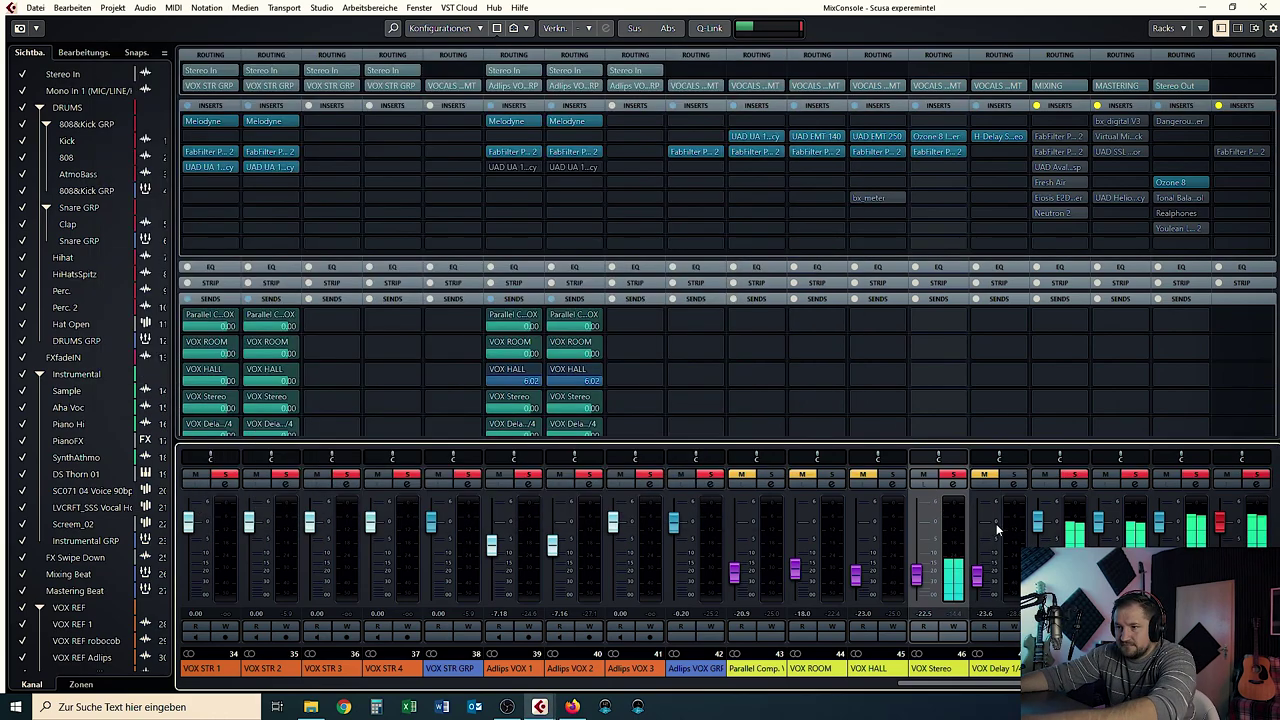
drag(930, 577, 928, 516)
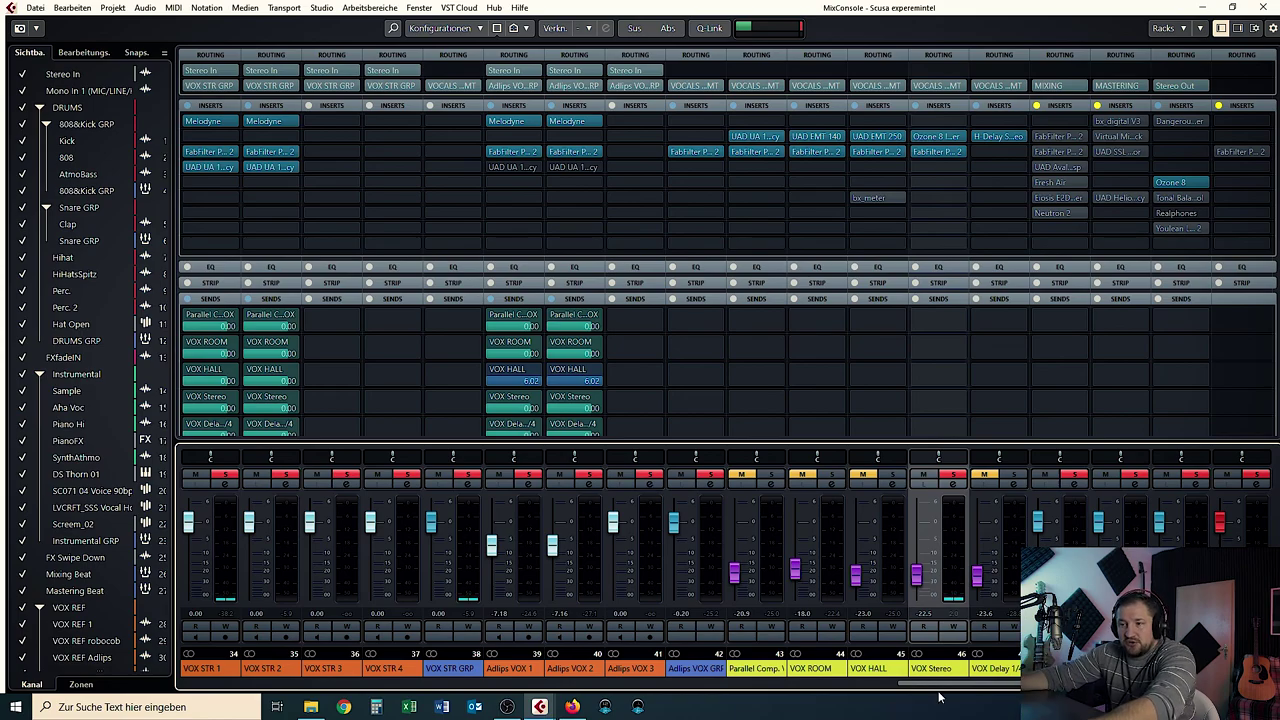
Select the VOX HALL, VOX ROOM and VOX Stereo effect channels in turn.
click(887, 670)
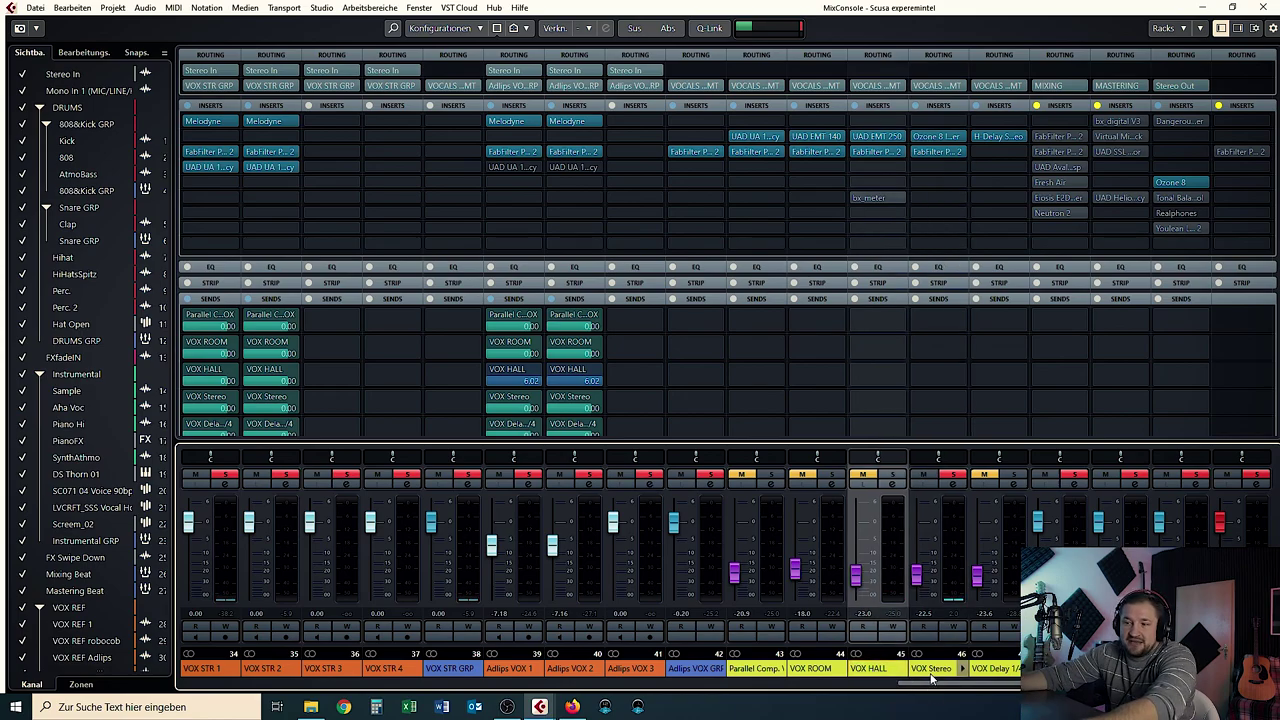
click(816, 670)
click(937, 671)
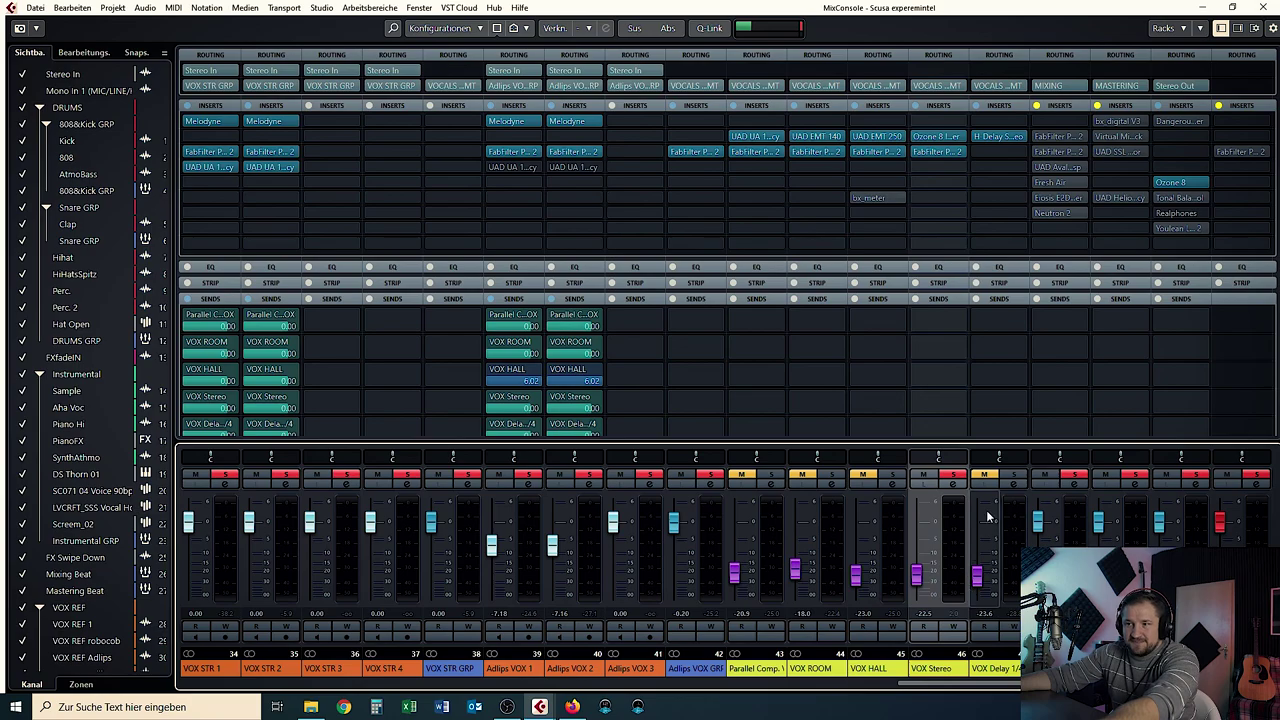
Switch the solo from VOX Stereo to VOX Delay 1/4, and open its H-Delay Stereo plug-in clear of the channel controls.
click(955, 478)
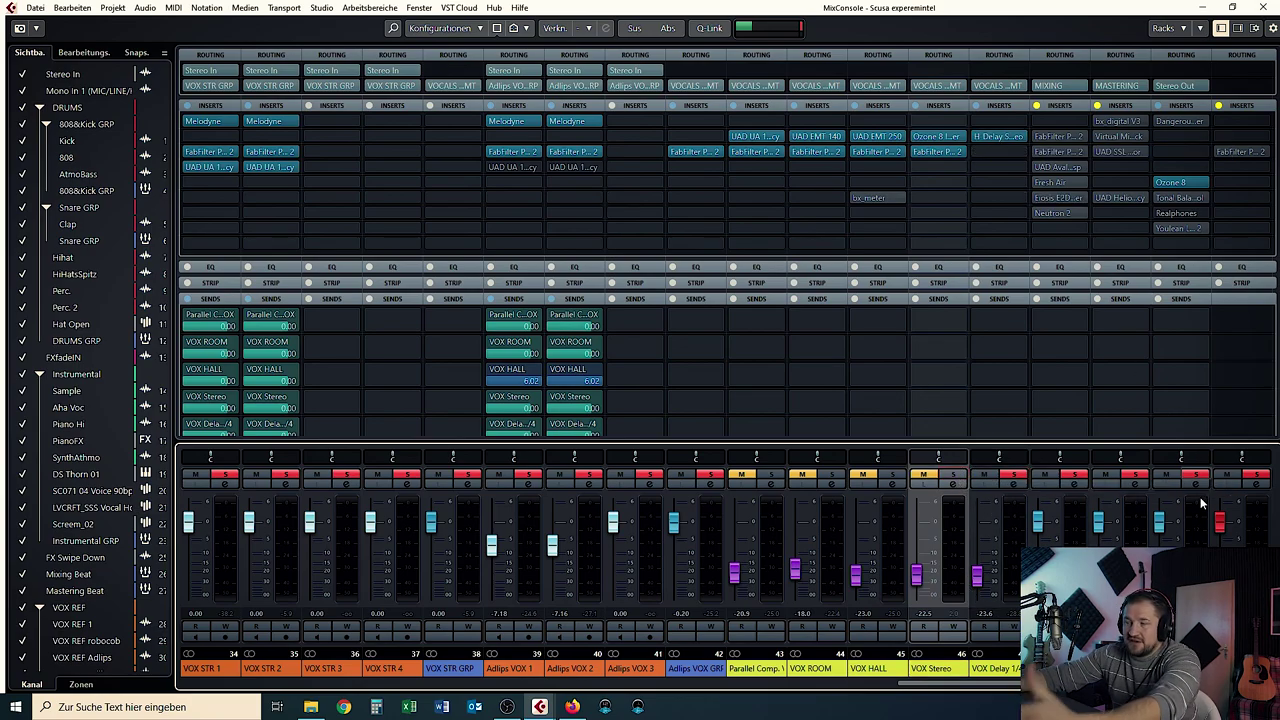
click(988, 136)
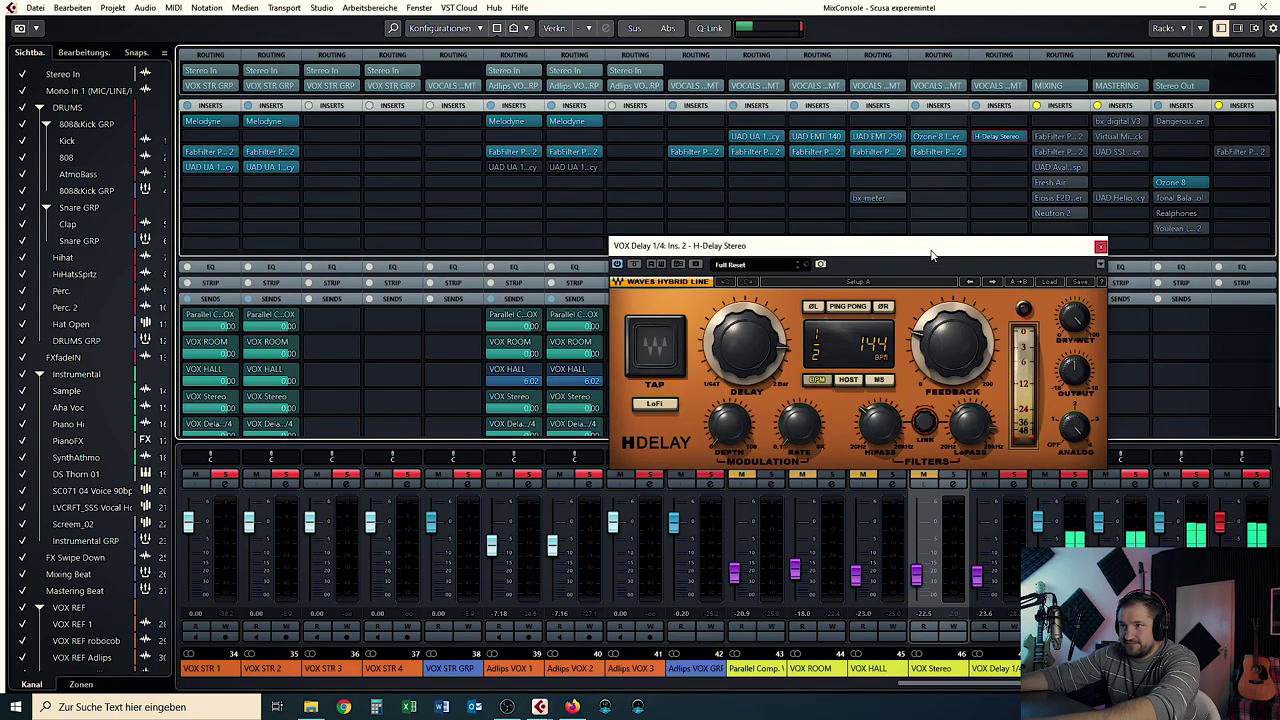
drag(927, 245, 837, 200)
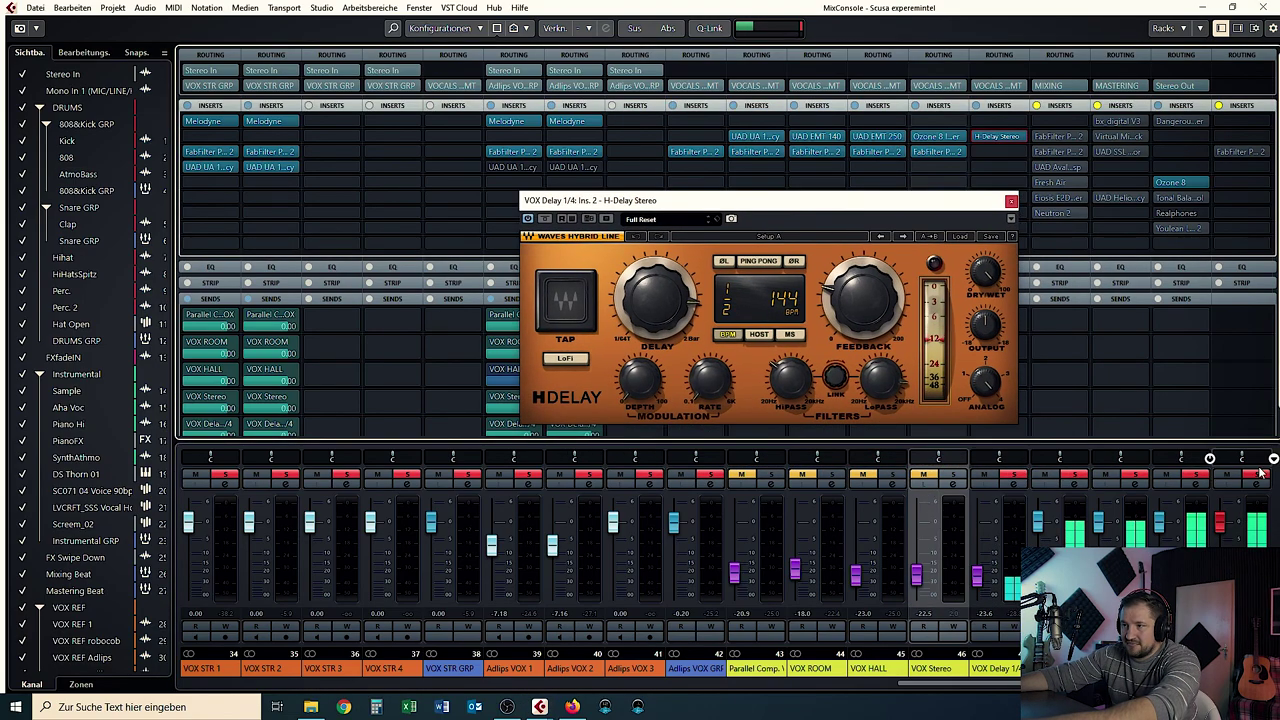
Change the solo and mute states of the vocal effect channels to hear VOX Delay 1/4 on its own.
click(1122, 475)
click(984, 475)
click(863, 475)
click(802, 475)
click(1014, 475)
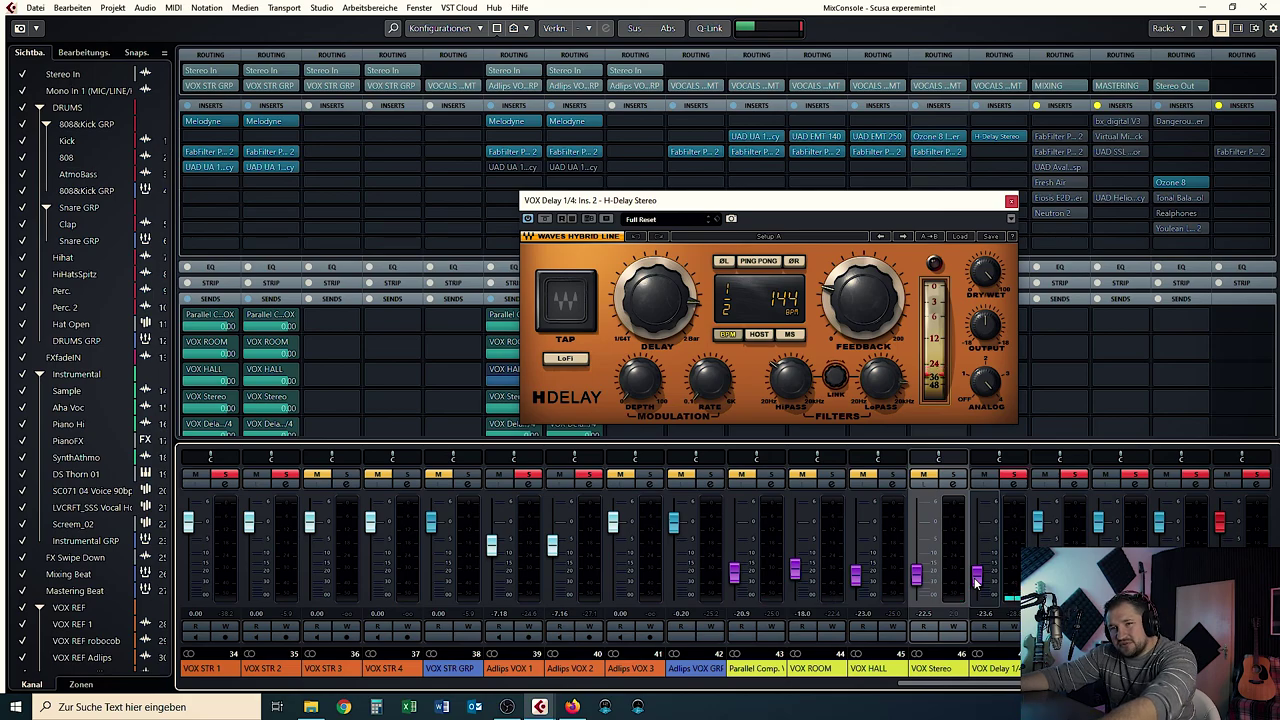
Clear the VOX Delay 1/4 solo, solo the VOCALS group with all vocals and effects, and move the H-Delay window aside.
click(1252, 478)
click(1075, 476)
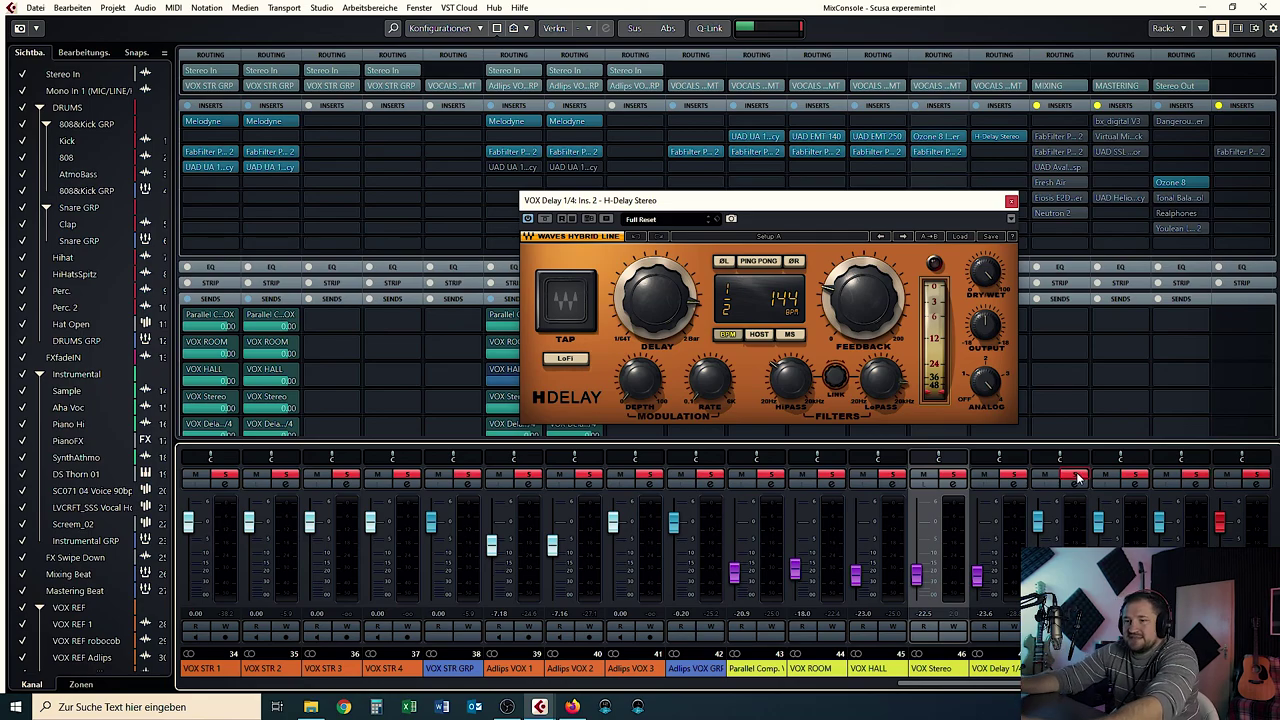
drag(1092, 684, 920, 716)
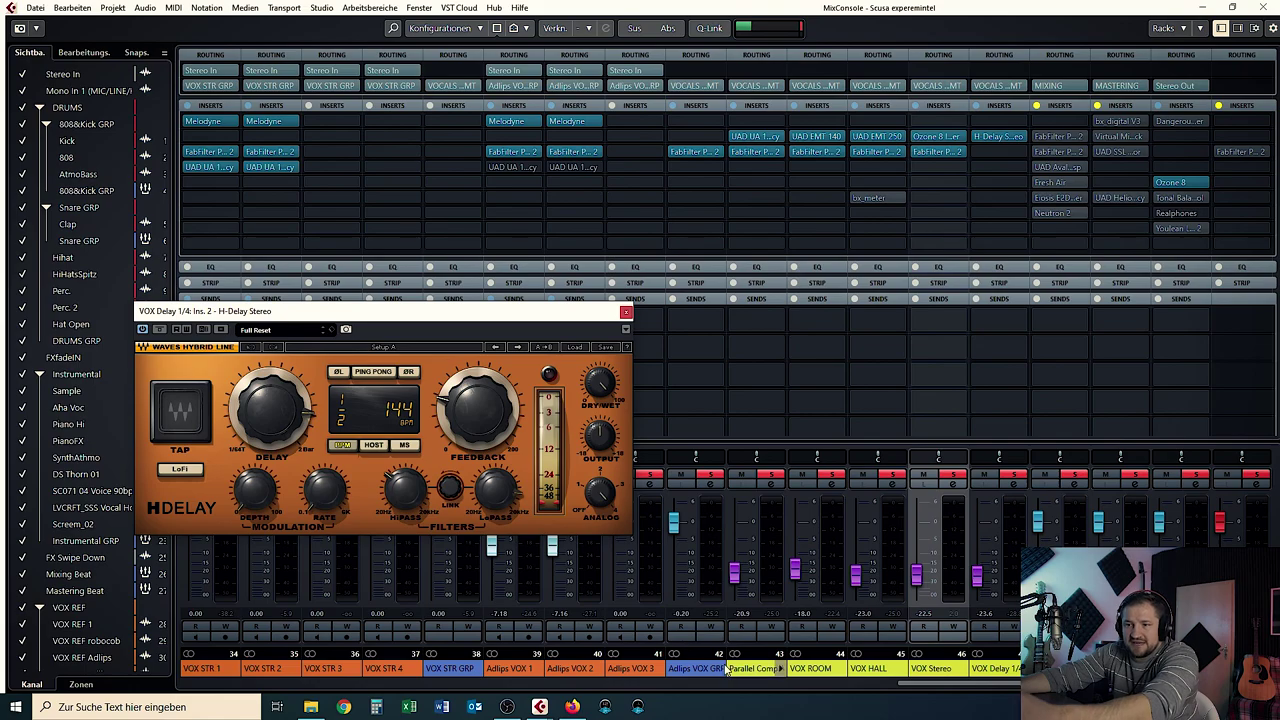
Select the Parallel Comp, VOX ROOM, VOX HALL and VOX Stereo effect channels one after another.
click(755, 668)
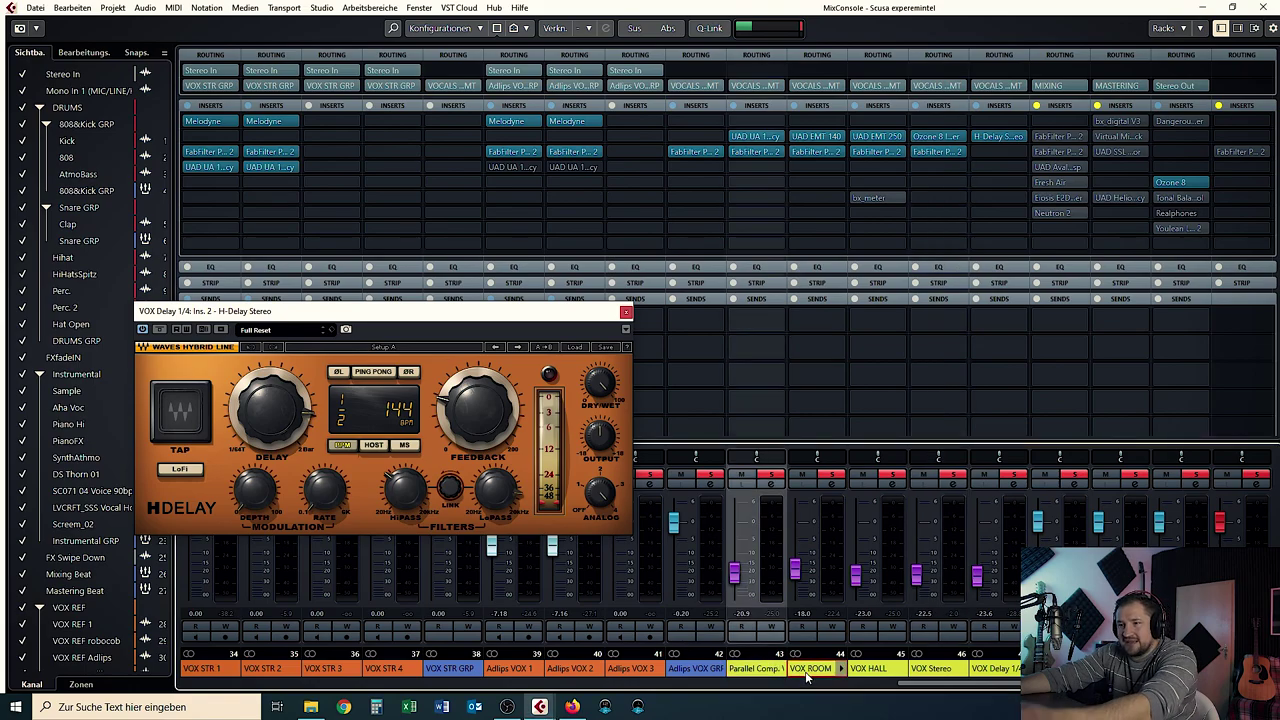
click(807, 677)
click(885, 677)
click(935, 674)
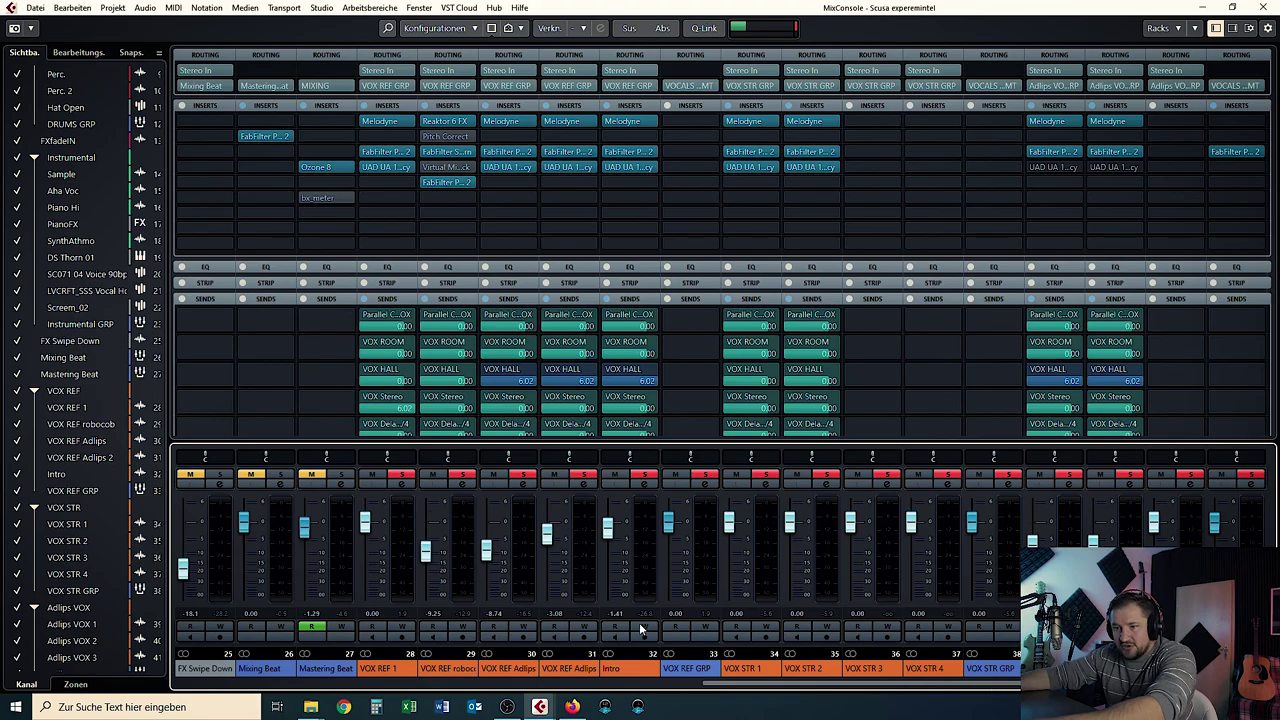
Select the VOX REF GRP channel and the VOCALS GESAMT group channel in turn.
click(686, 672)
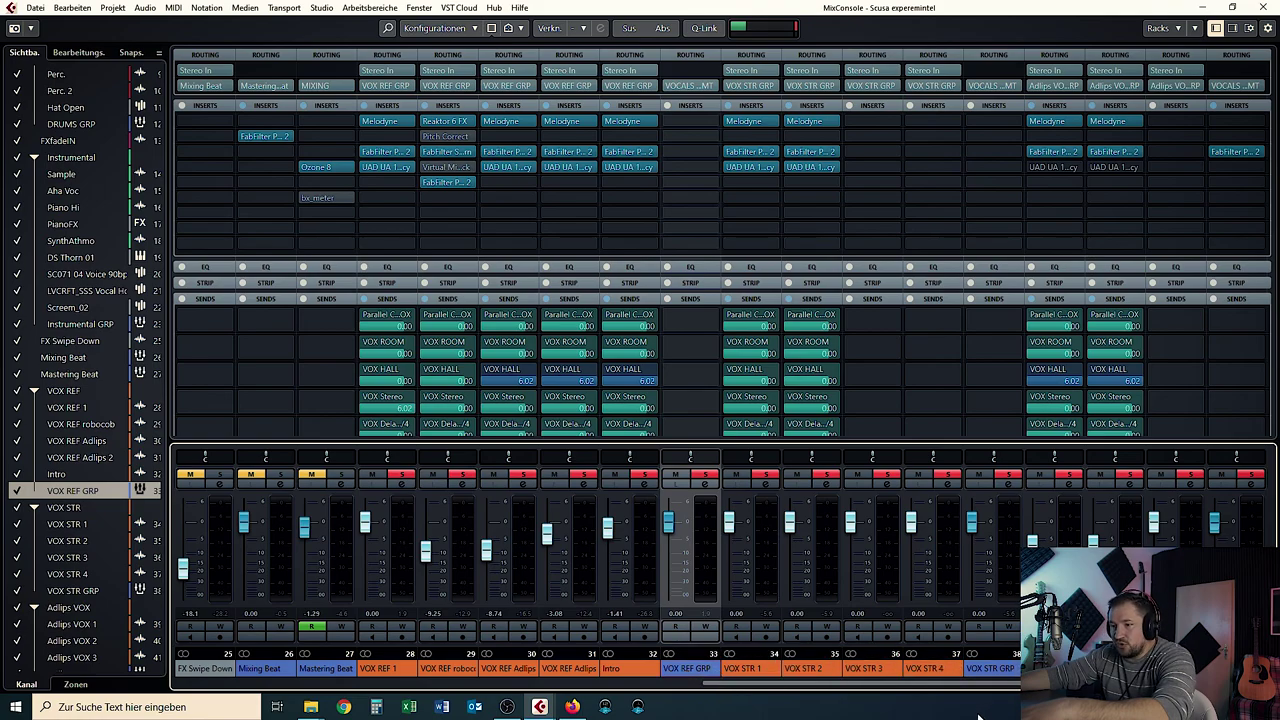
drag(982, 685, 1174, 686)
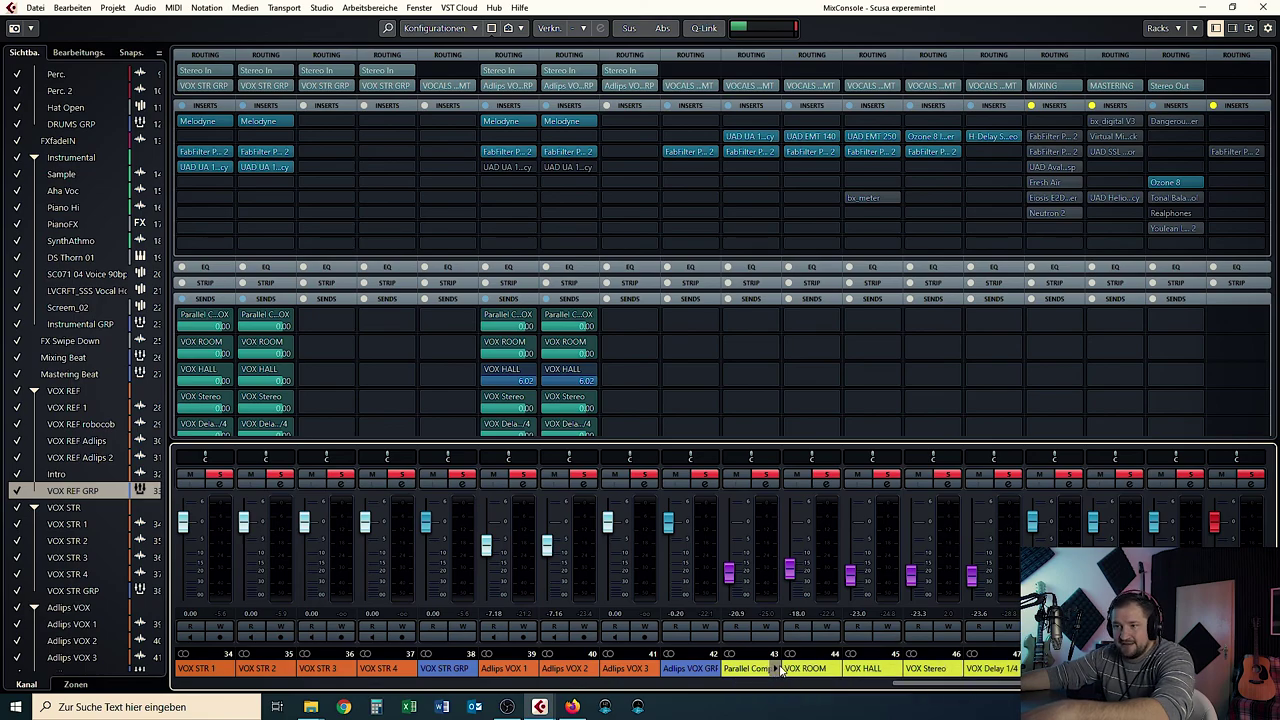
click(1052, 668)
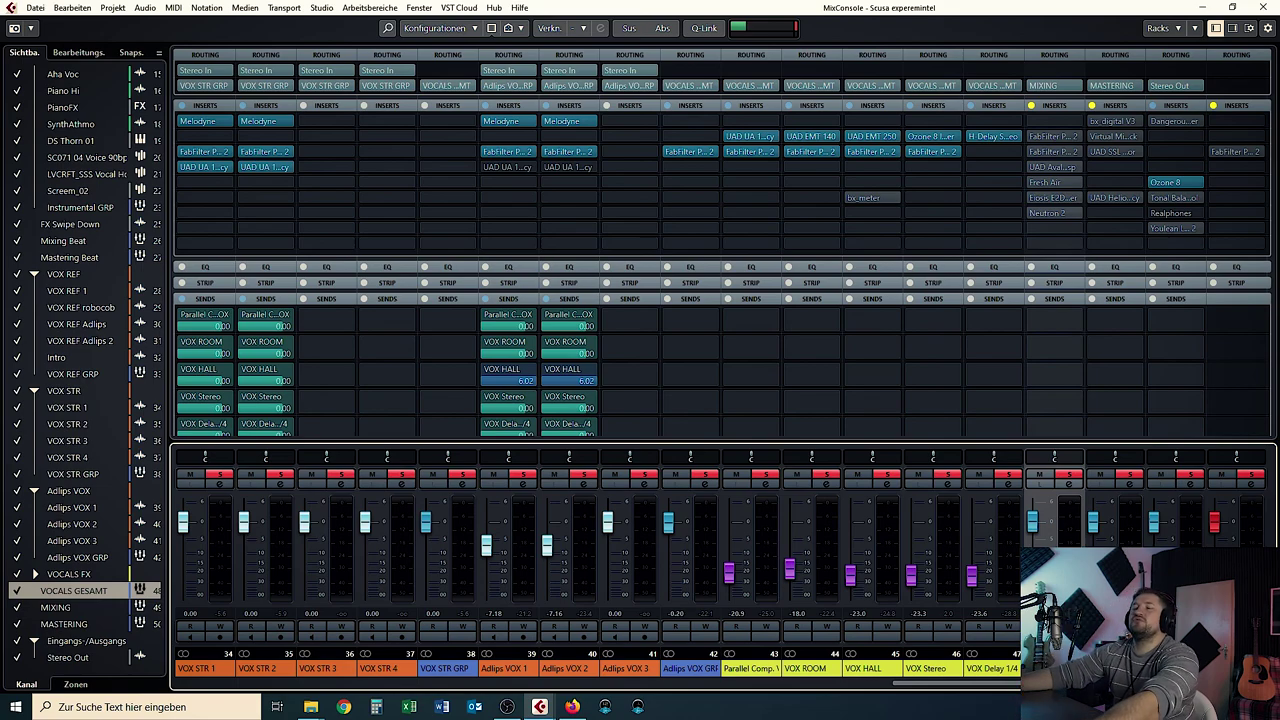
Clear the active solos and solo the VOCALS GESAMT group again.
click(1259, 474)
click(1069, 474)
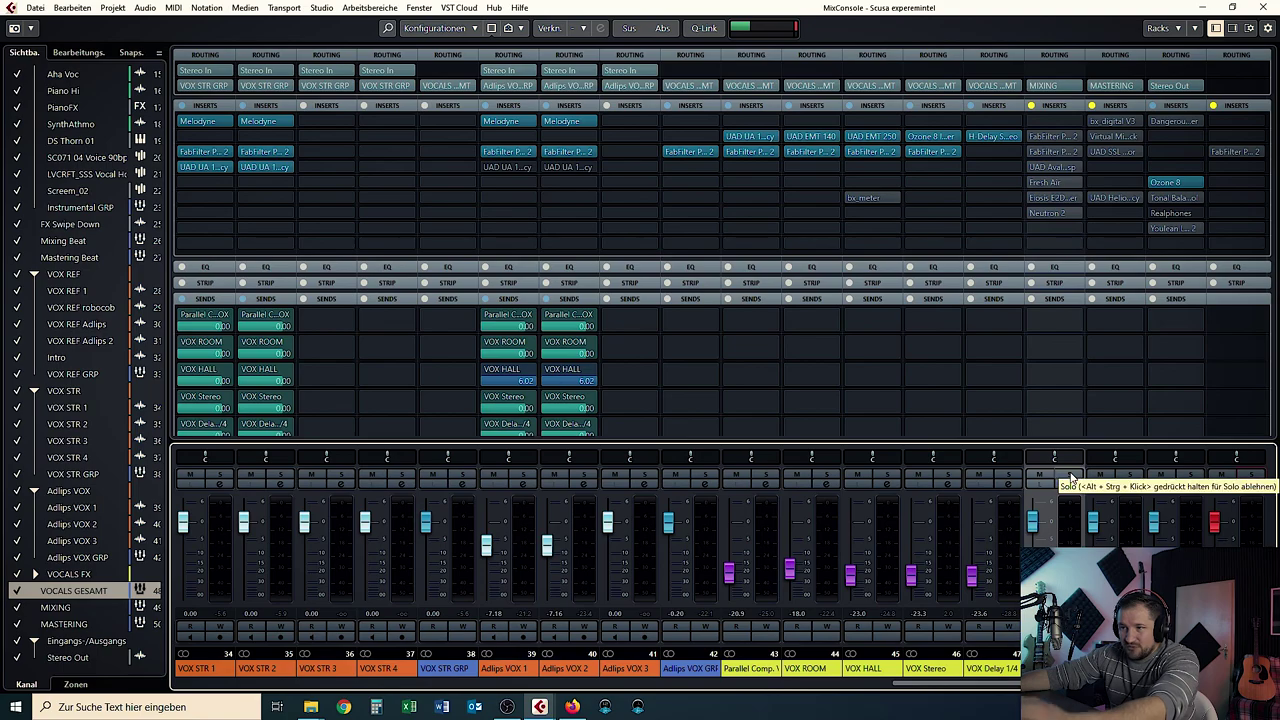
drag(1084, 684, 1040, 698)
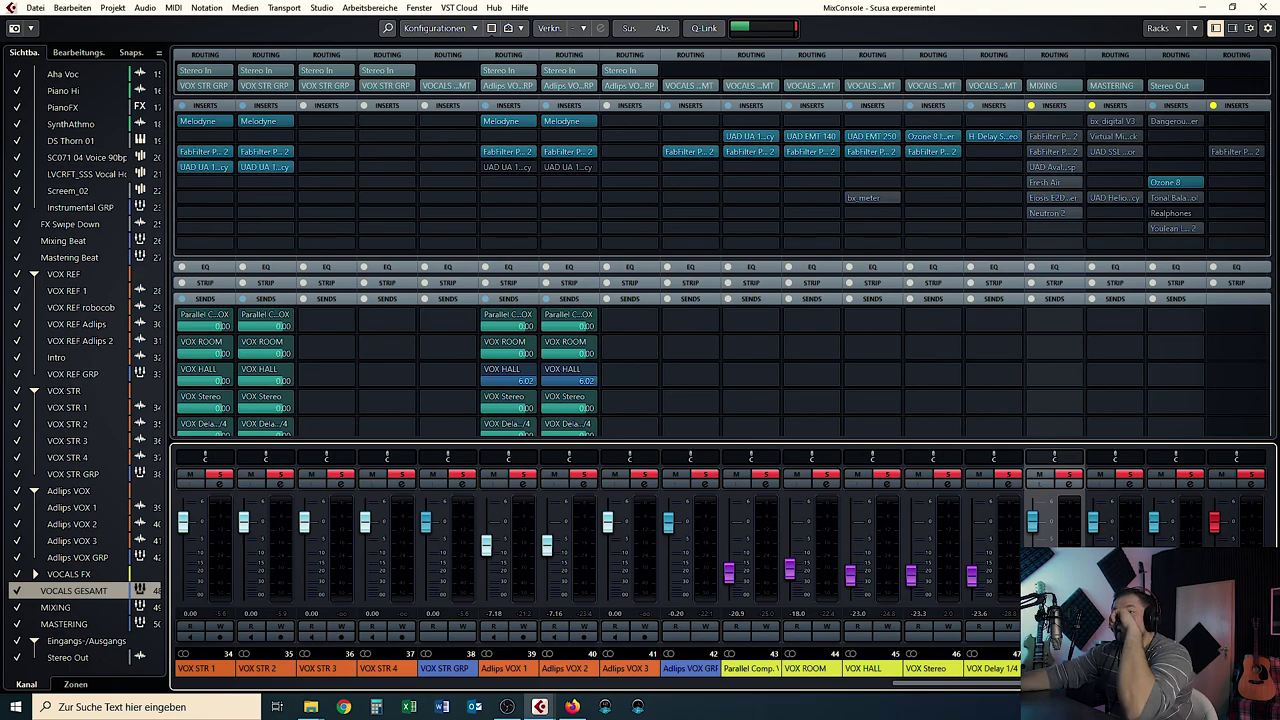
Activate and open the FabFilter Pro-Q 2 equalizers in inserts 2 and 3 of VOCALS GESAMT, keeping both windows in view.
click(1045, 137)
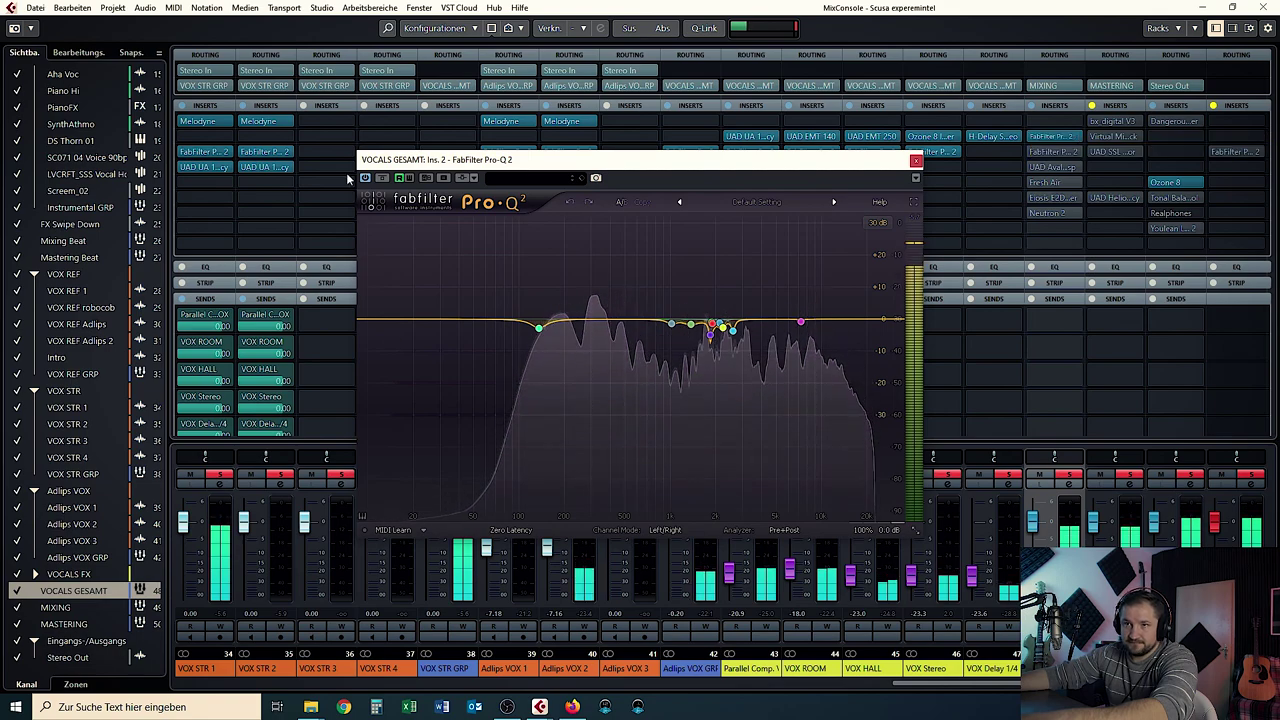
click(925, 173)
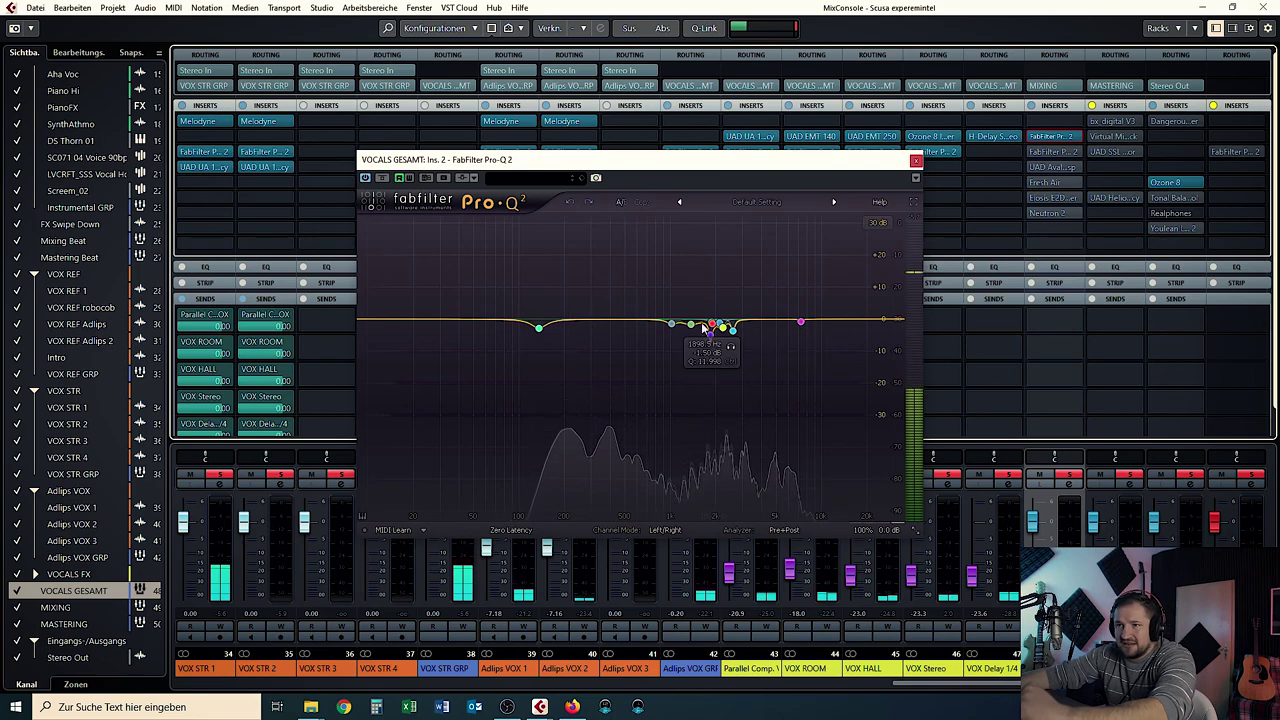
click(1054, 153)
drag(785, 145, 695, 175)
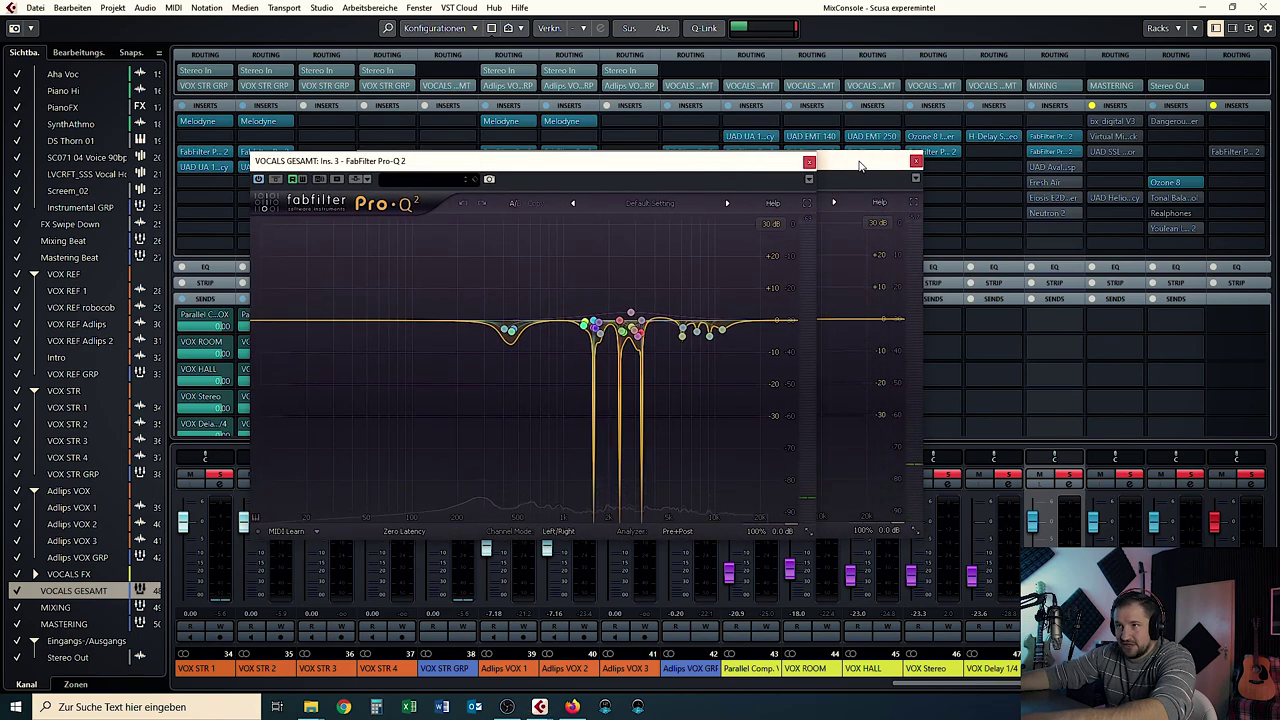
Play the soloed vocals to hear the two Pro-Q 2 equalizers on VOCALS GESAMT, and stop playback.
mouse_move(678, 335)
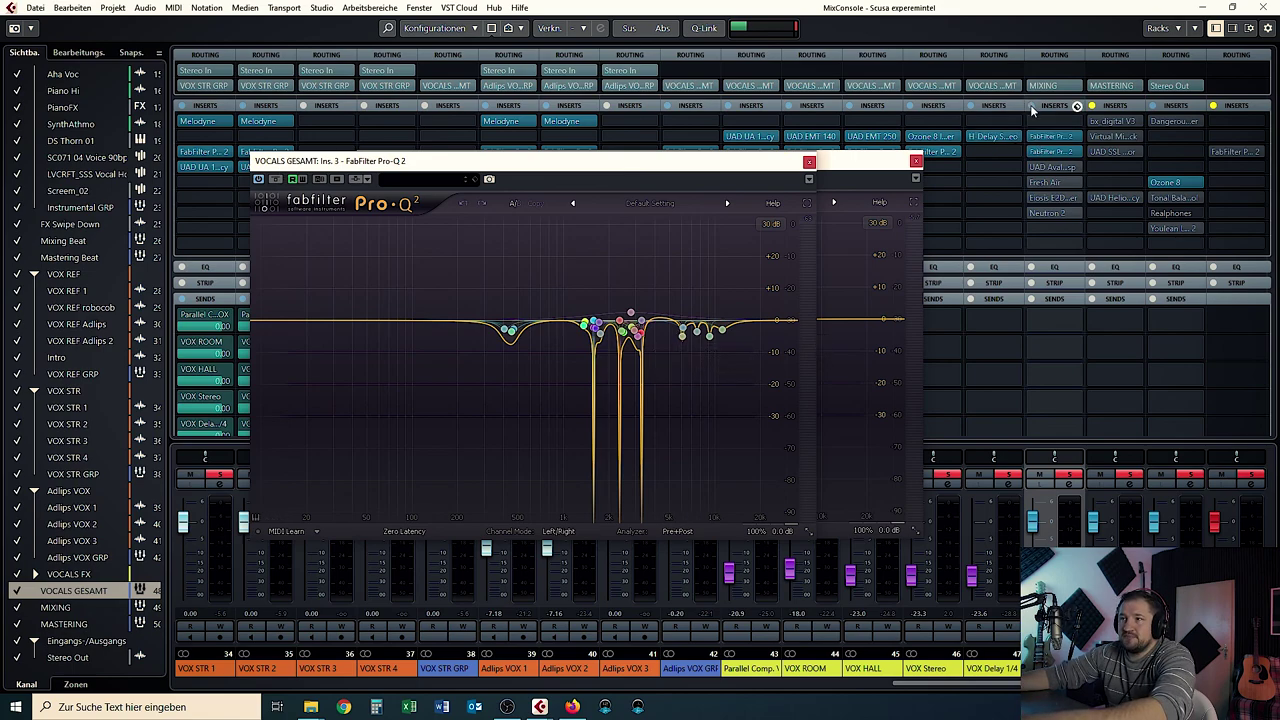
key(space)
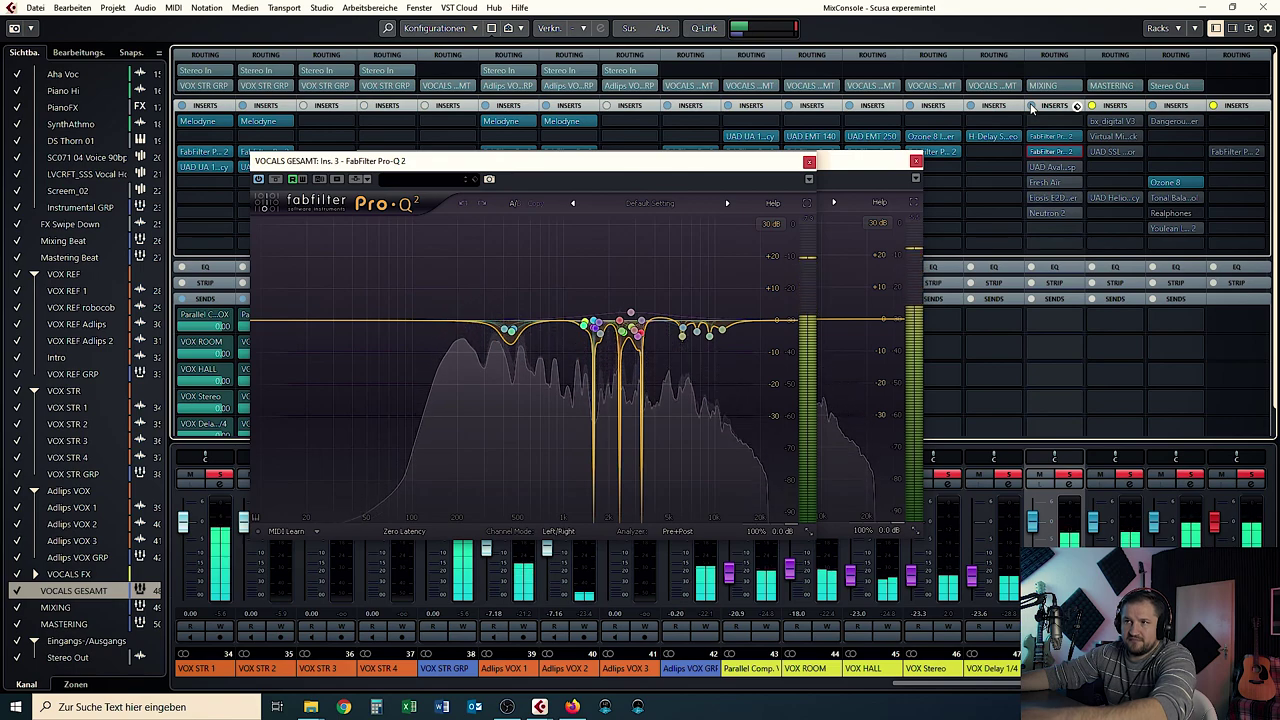
key(space)
key(space)
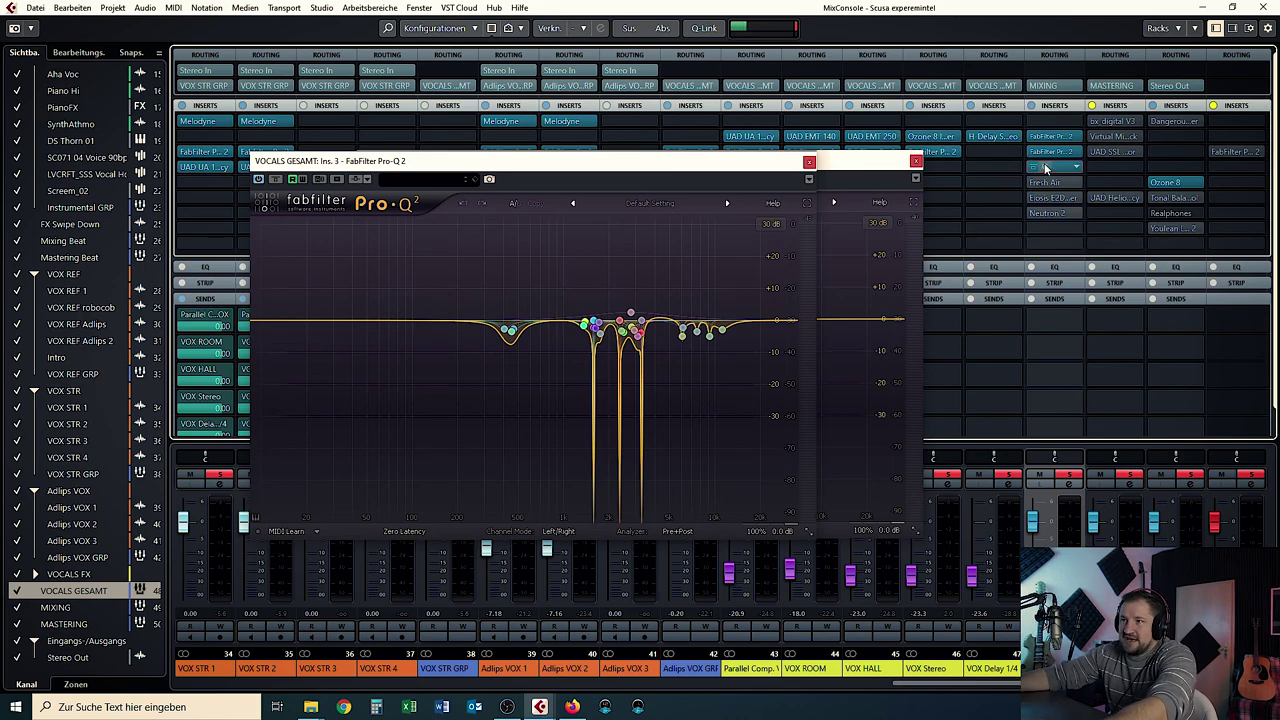
Open the UAD Avalon VT-737sp on VOCALS GESAMT, compare it switched off and on during playback, and close it.
click(1045, 167)
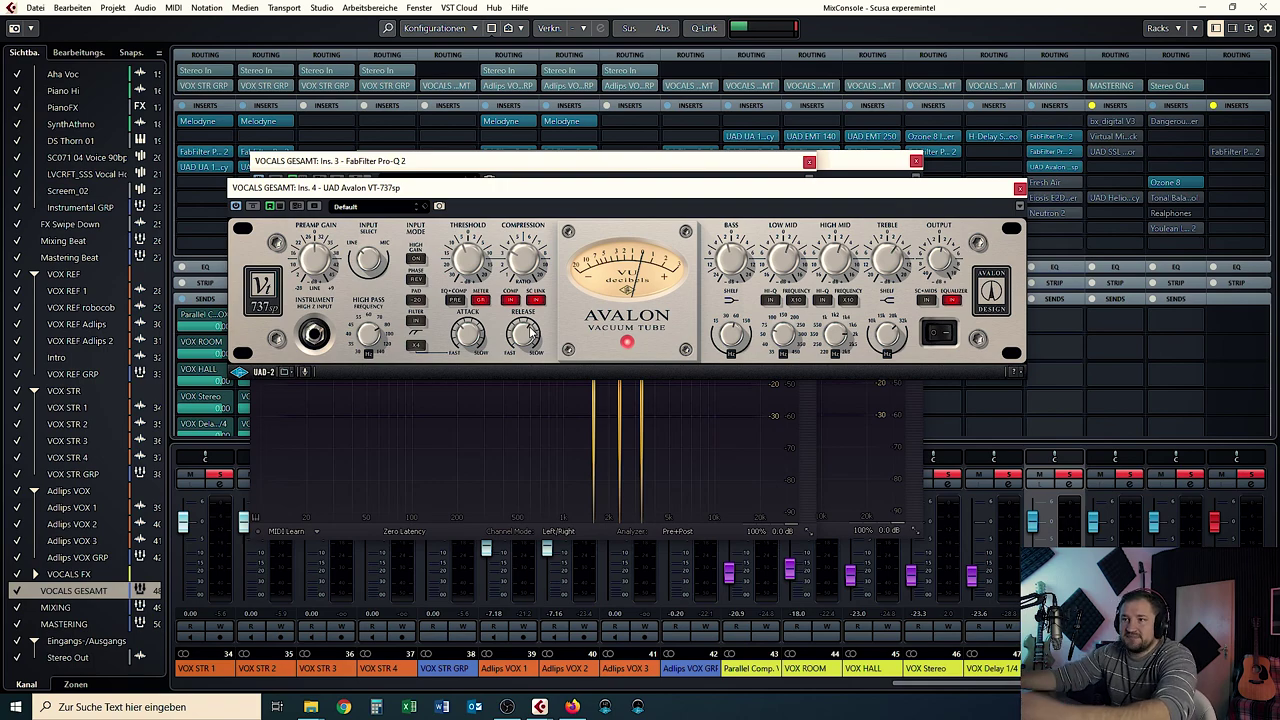
key(space)
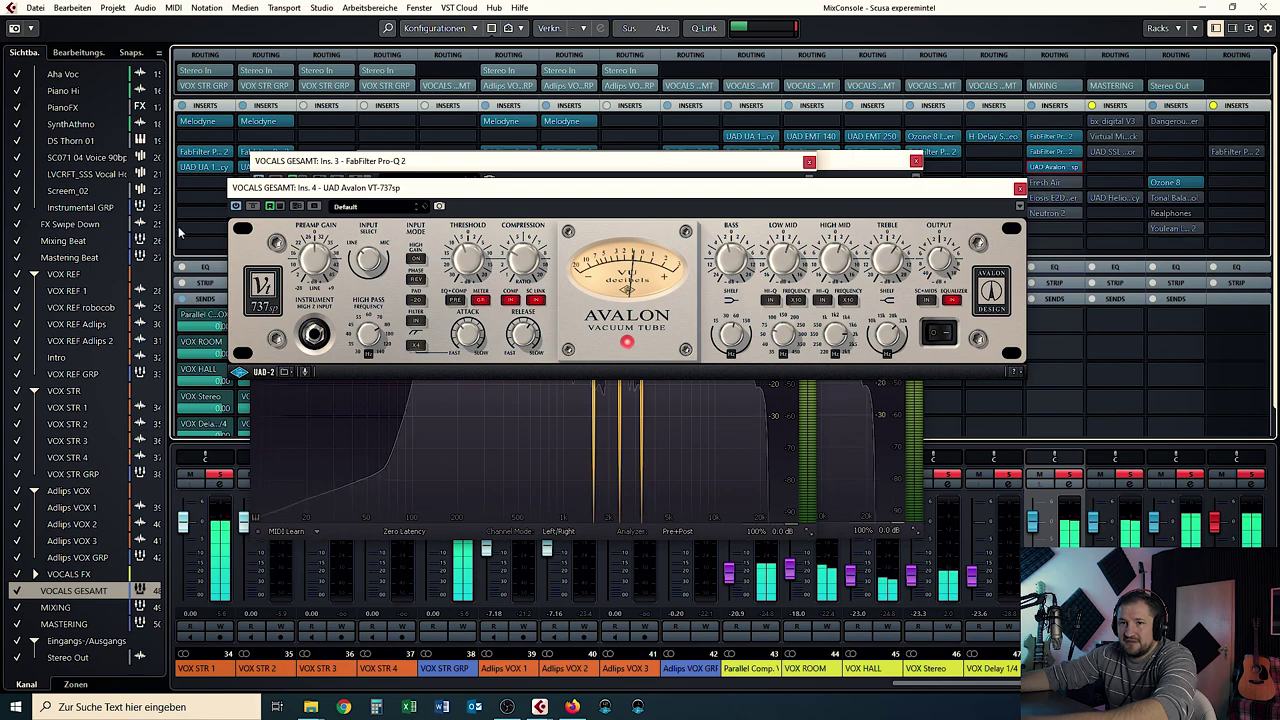
click(939, 334)
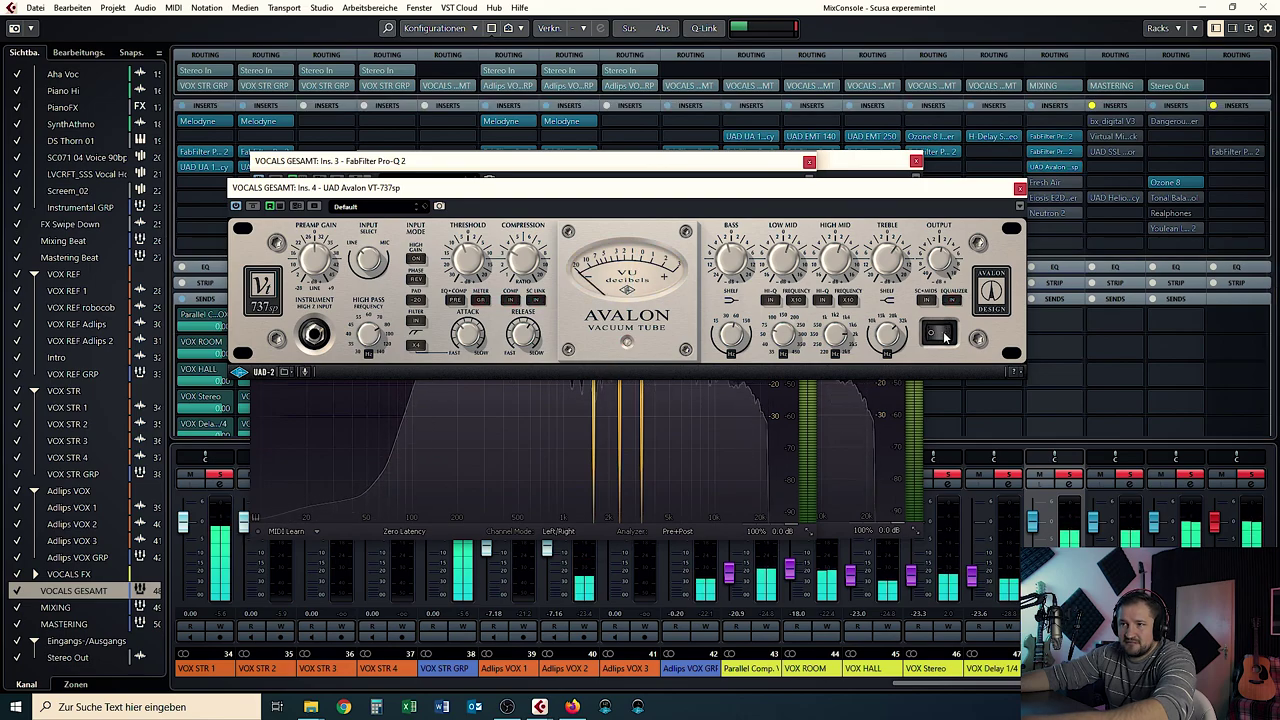
click(941, 335)
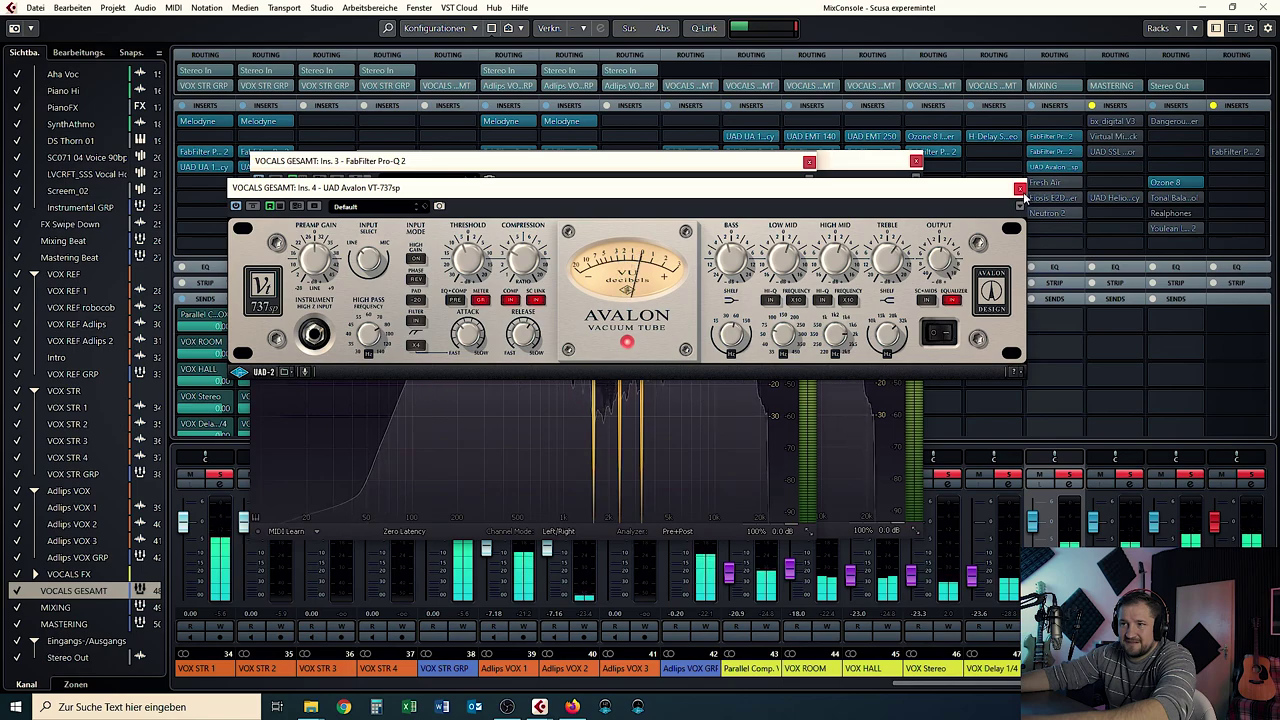
click(1020, 189)
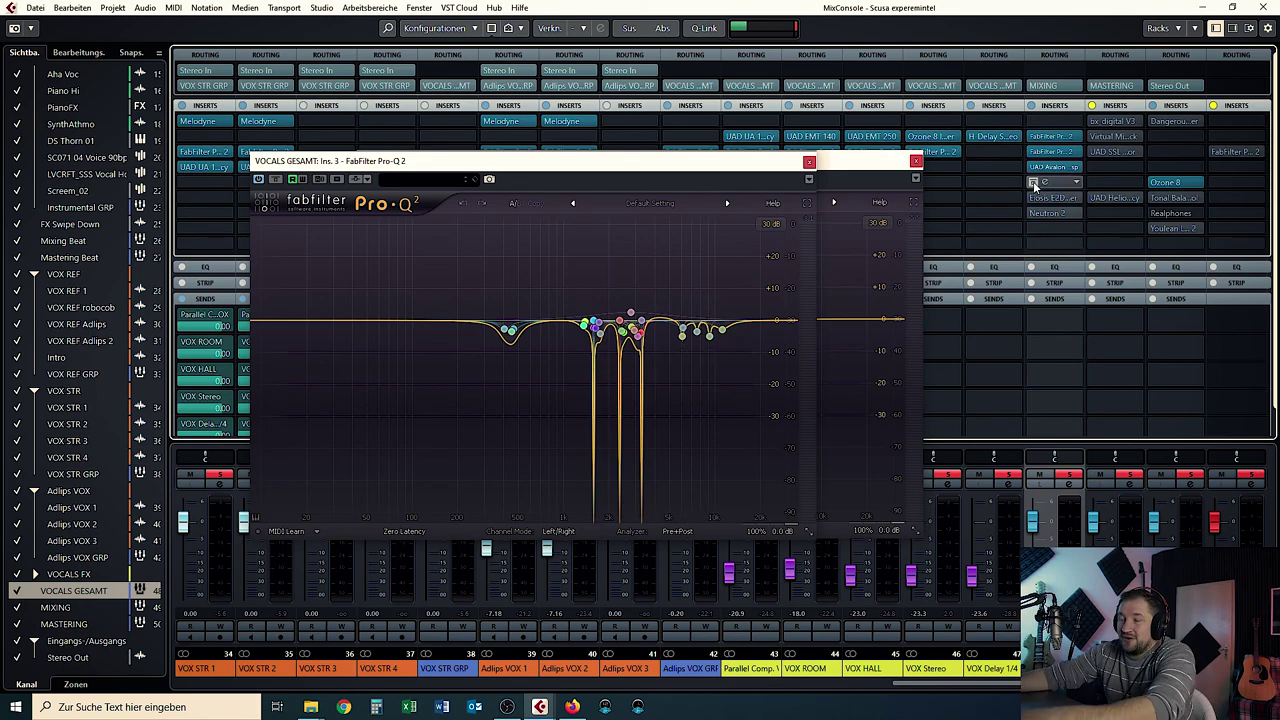
Open Fresh Air on VOCALS GESAMT in place of the two Pro-Q 2 windows, and take it out of bypass during playback.
click(1035, 182)
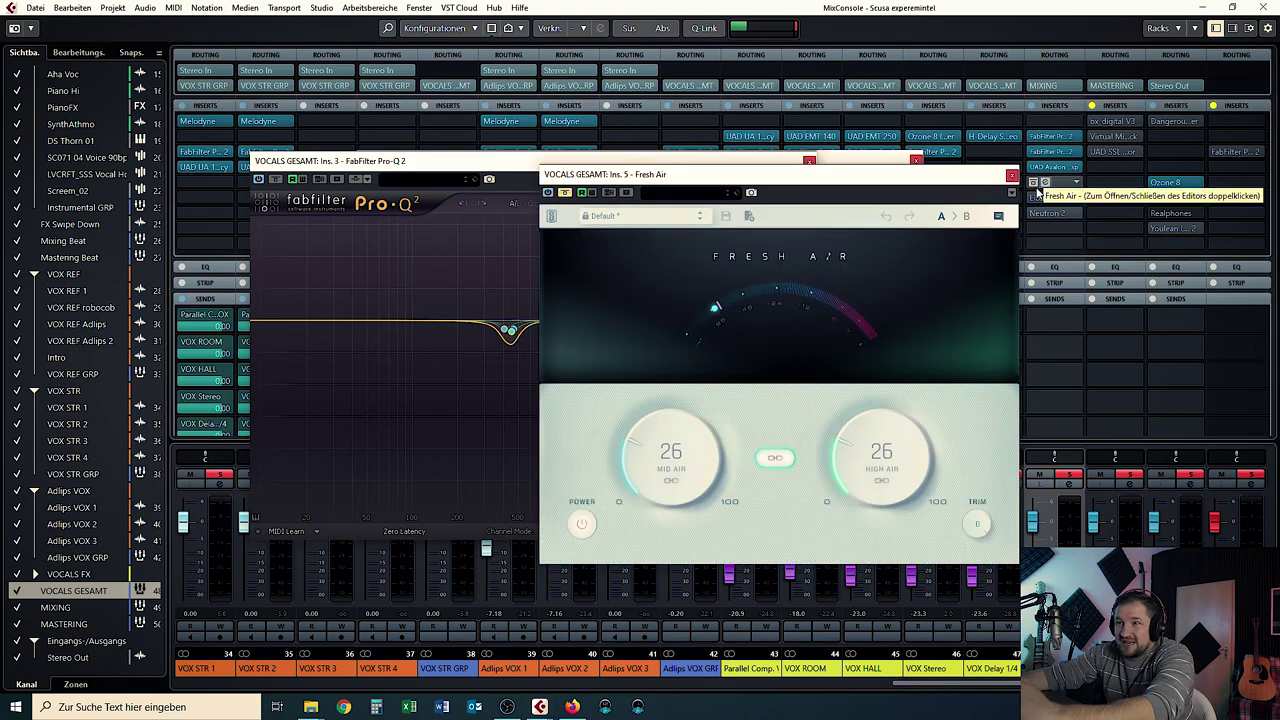
click(809, 161)
click(916, 160)
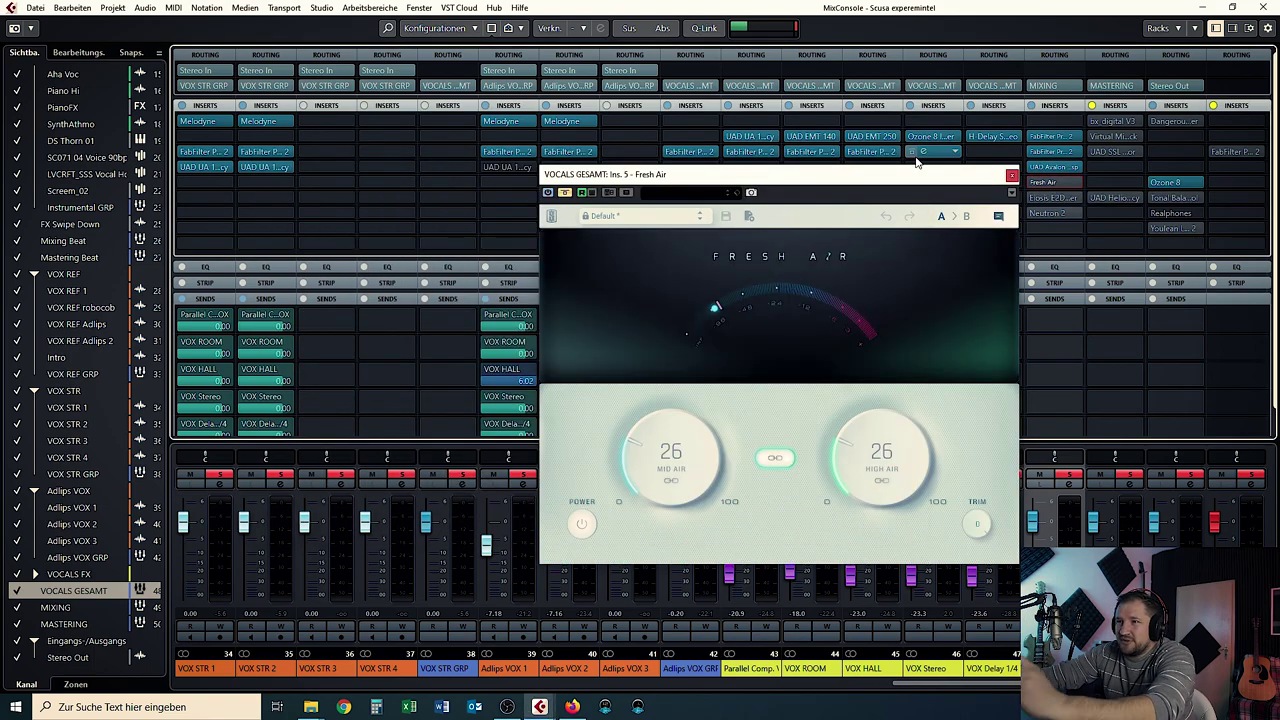
drag(907, 181, 838, 149)
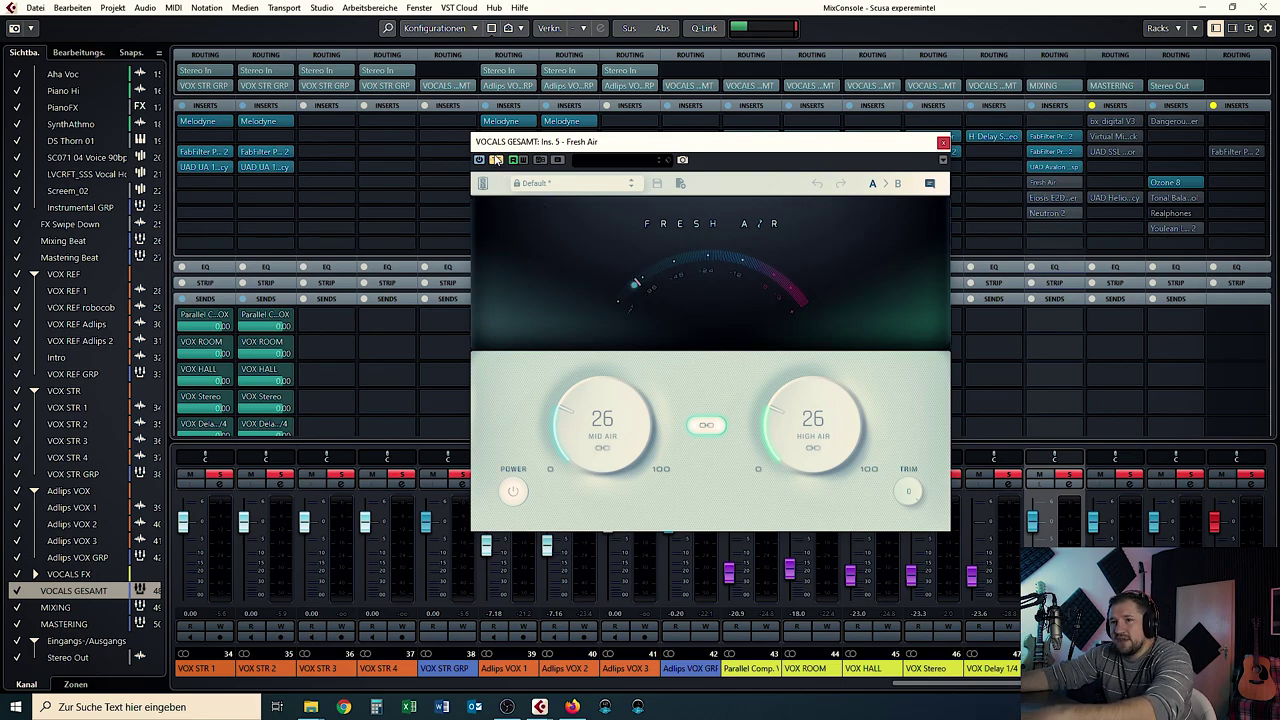
key(space)
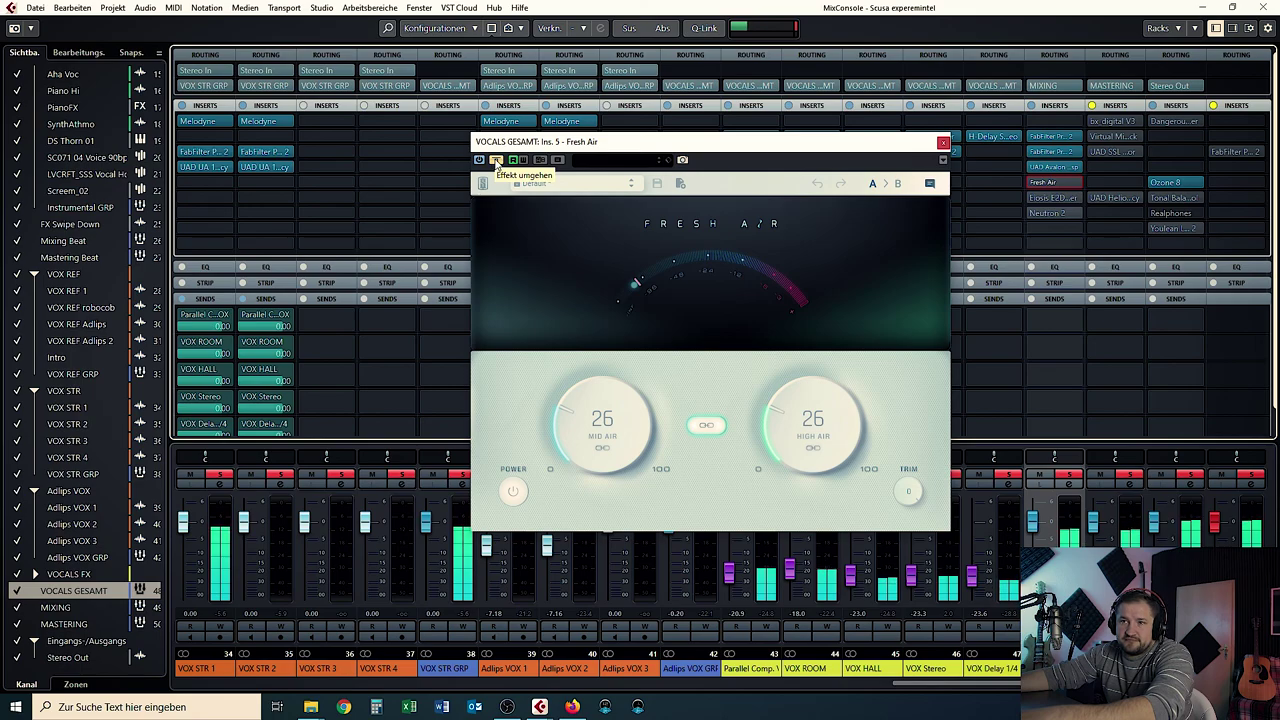
click(496, 161)
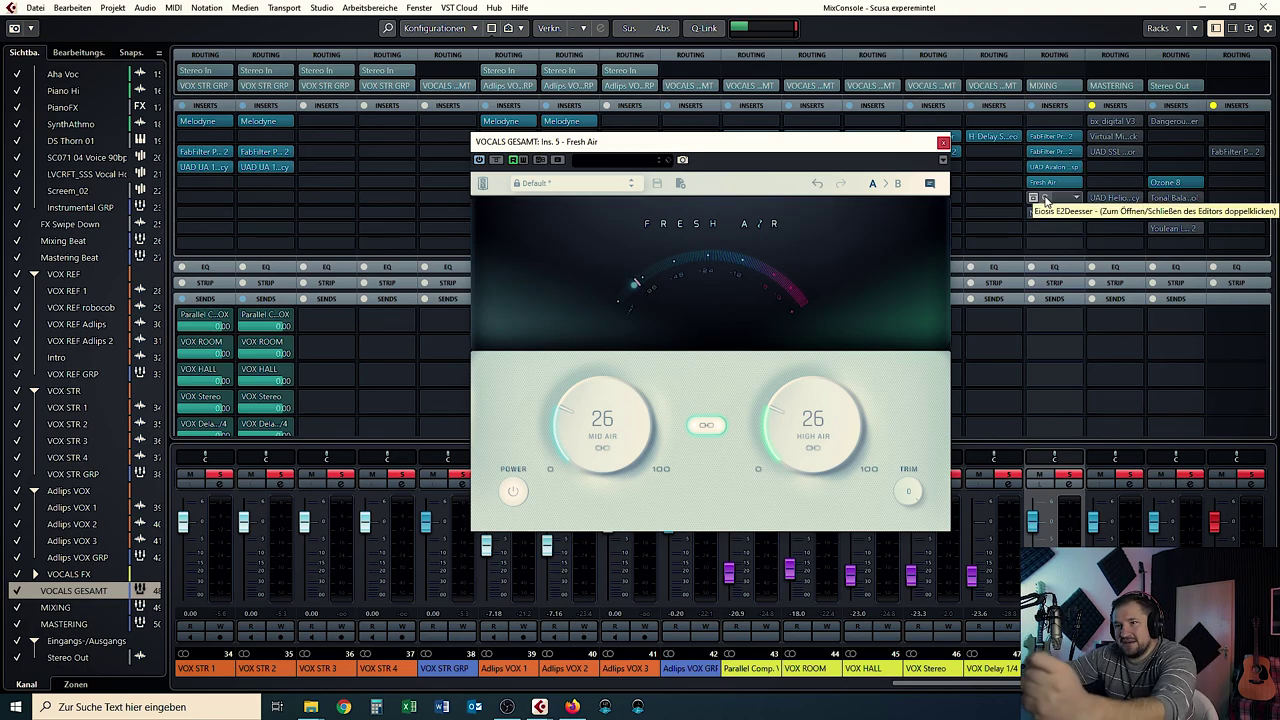
Open the Eiosis E2Deesser on VOCALS GESAMT and look through its Classic De-essing factory presets.
double_click(1046, 200)
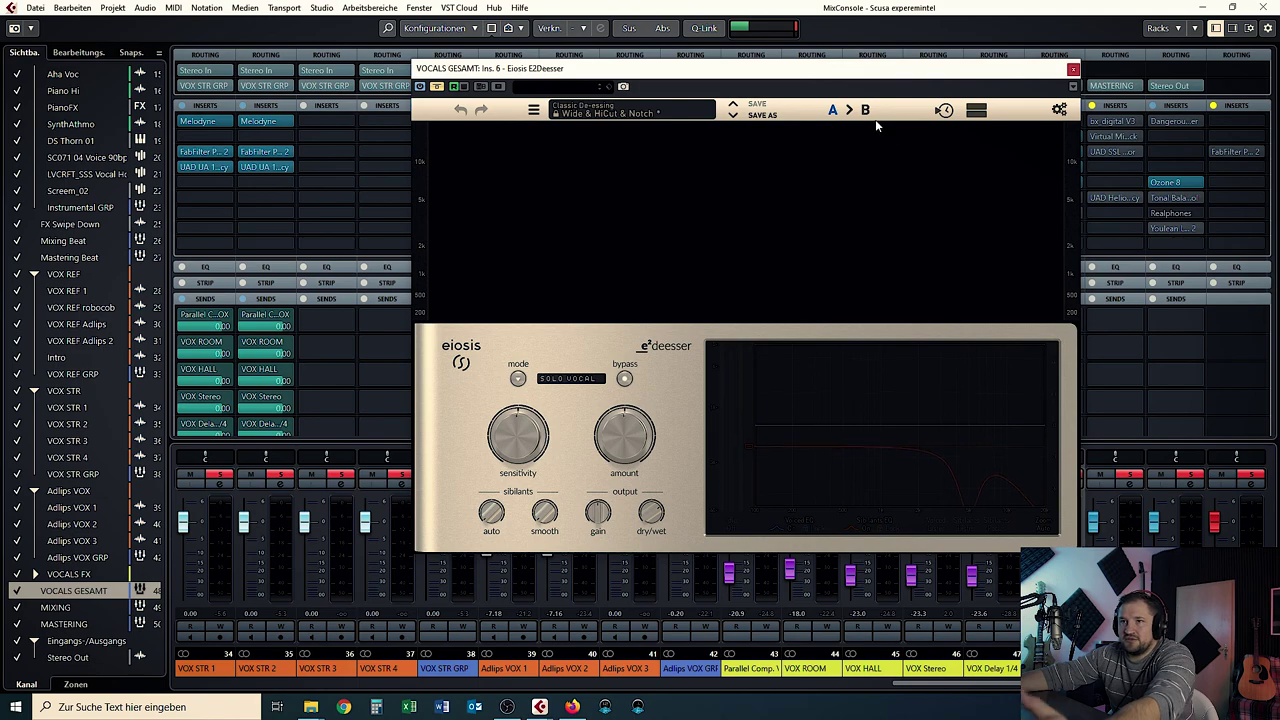
drag(843, 64, 814, 89)
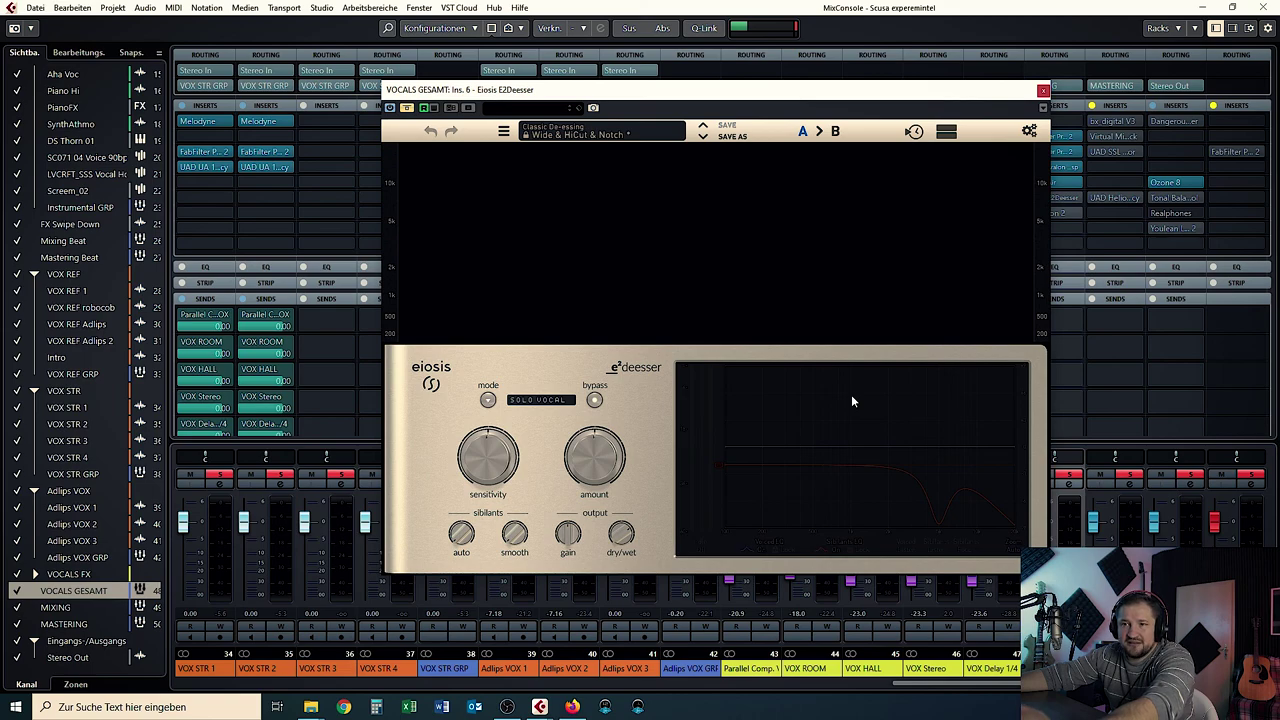
click(548, 135)
mouse_move(549, 149)
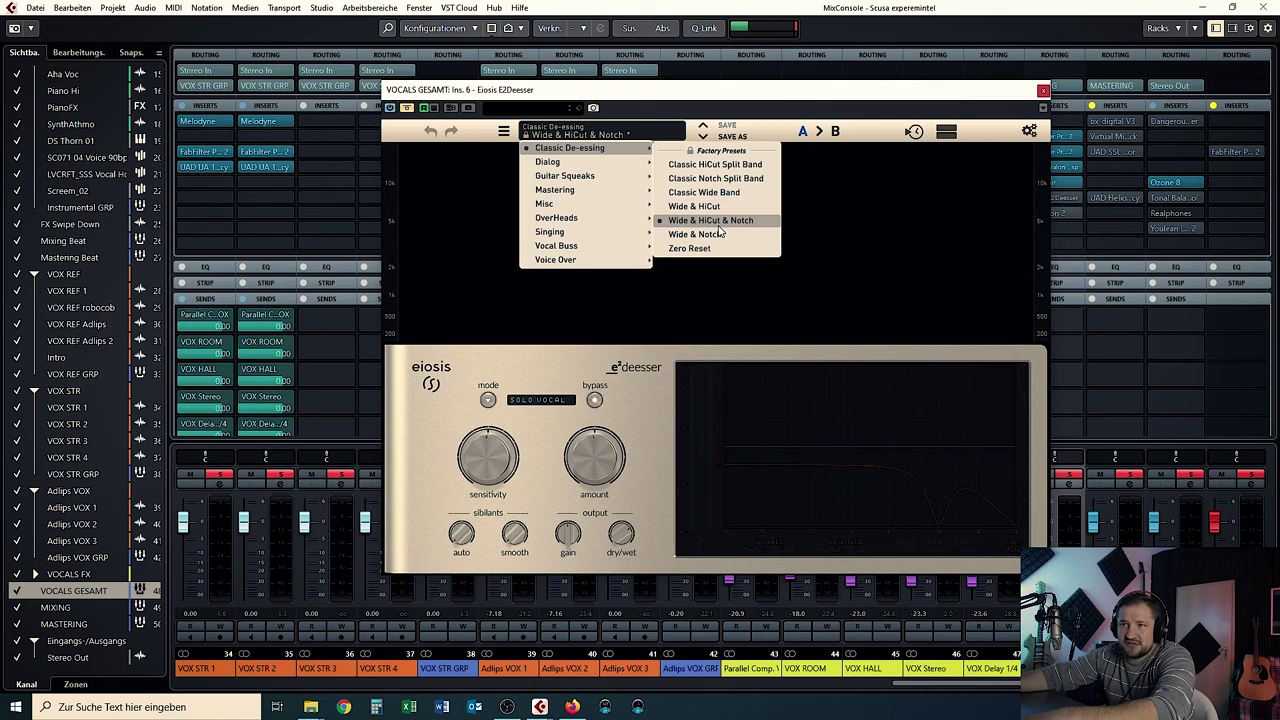
click(815, 93)
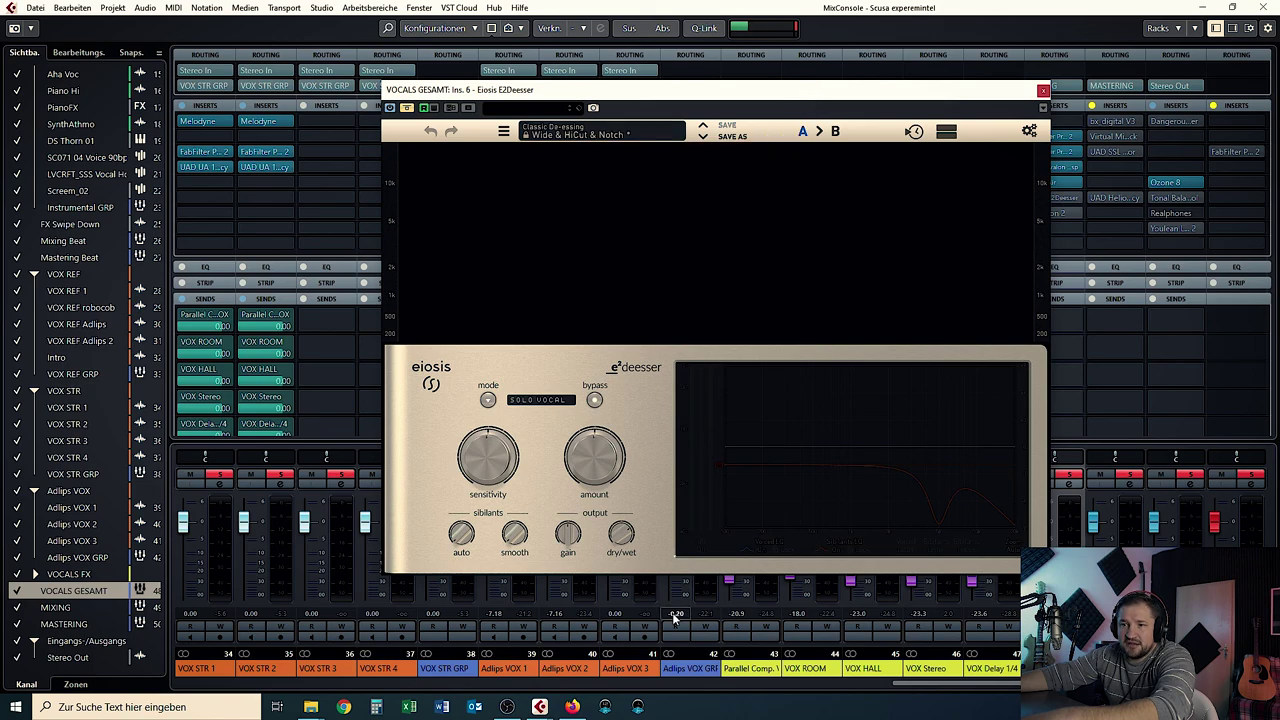
Compare the E2Deesser bypassed and active during playback, leave it active, and close the E2Deesser and Fresh Air windows.
key(space)
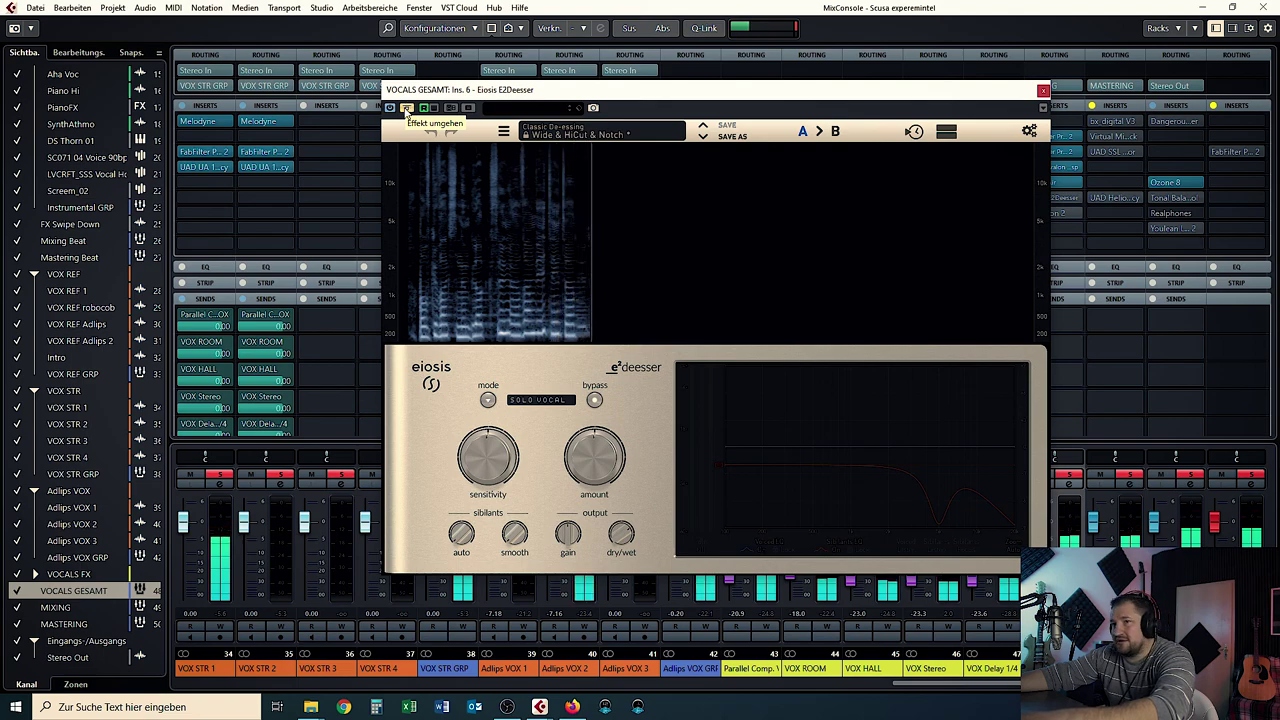
click(405, 112)
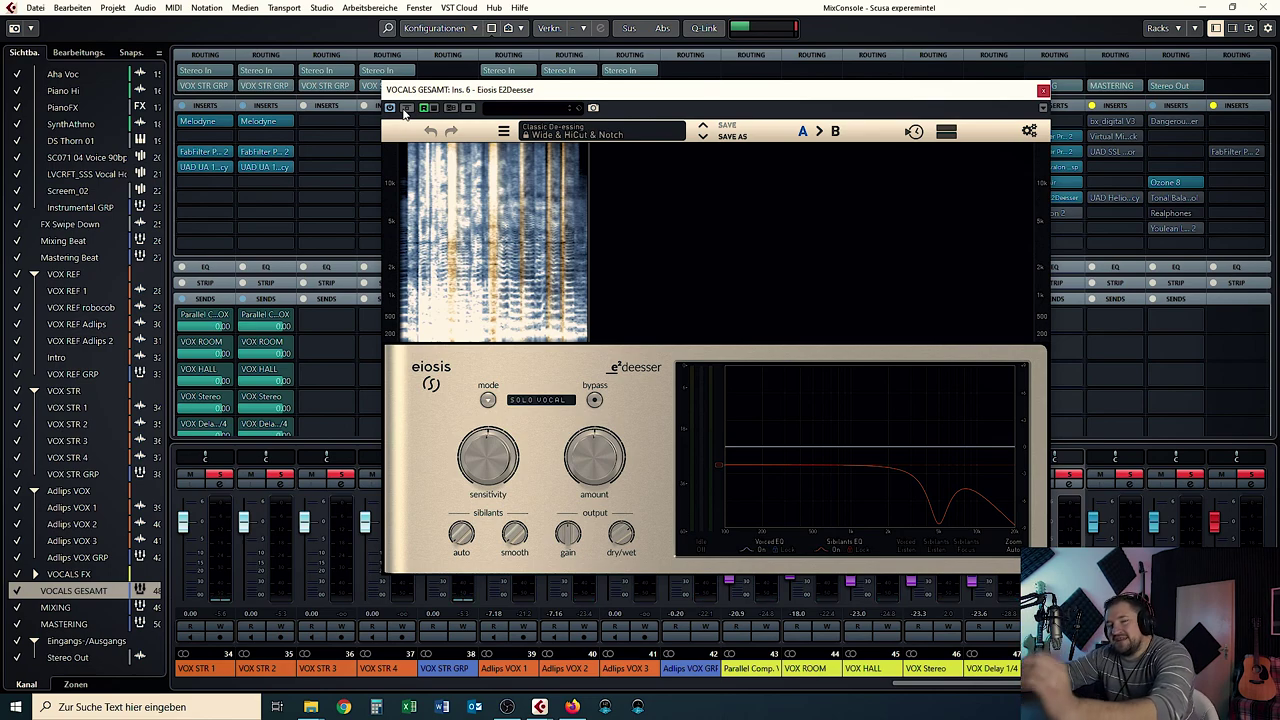
click(406, 108)
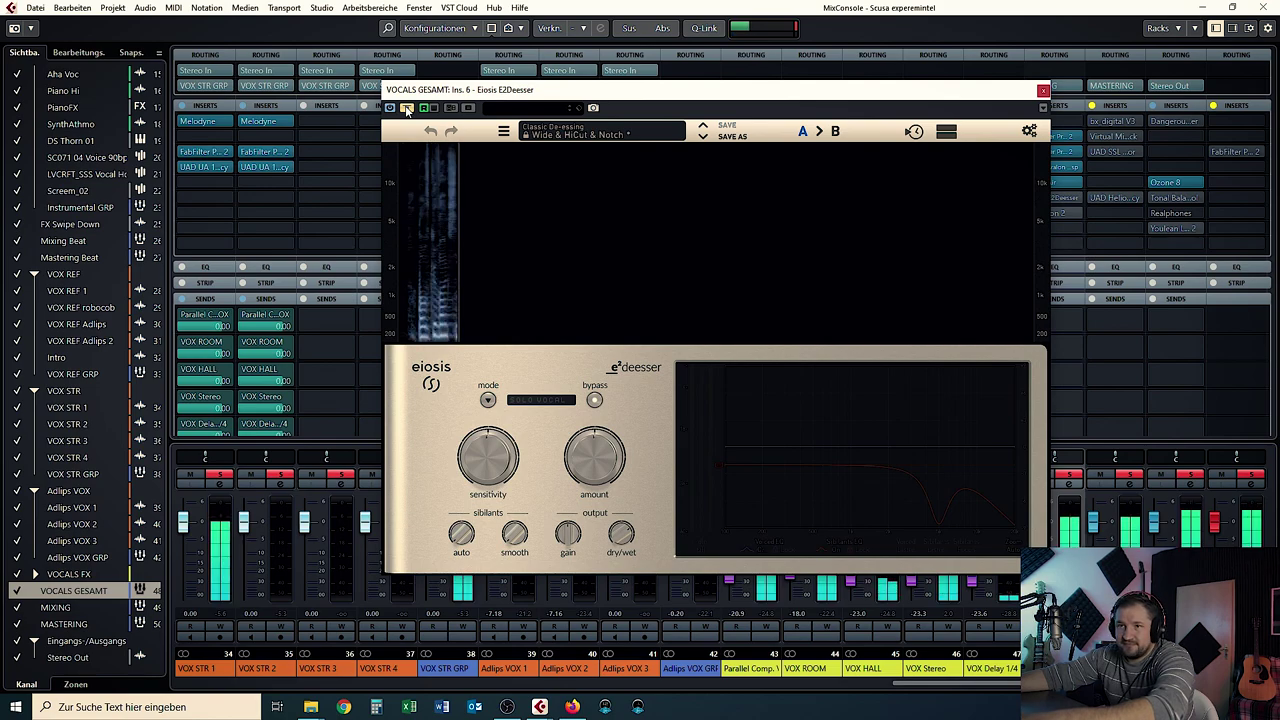
click(407, 110)
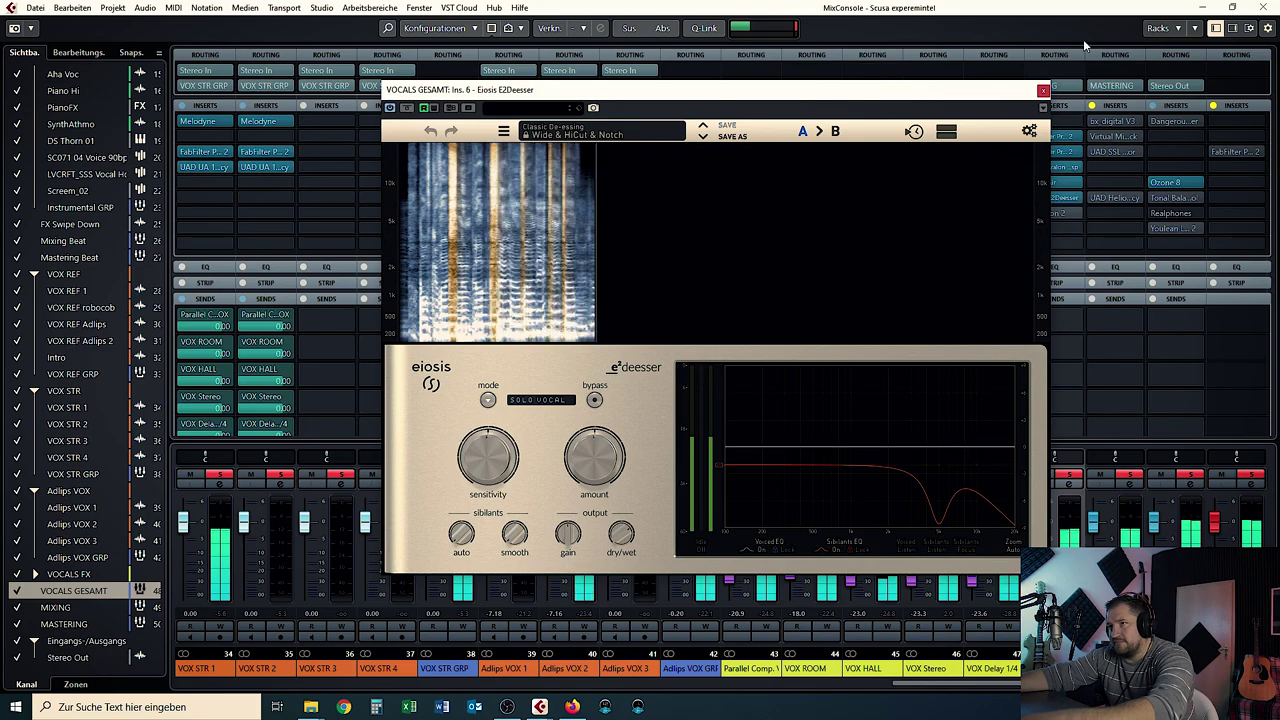
click(1043, 90)
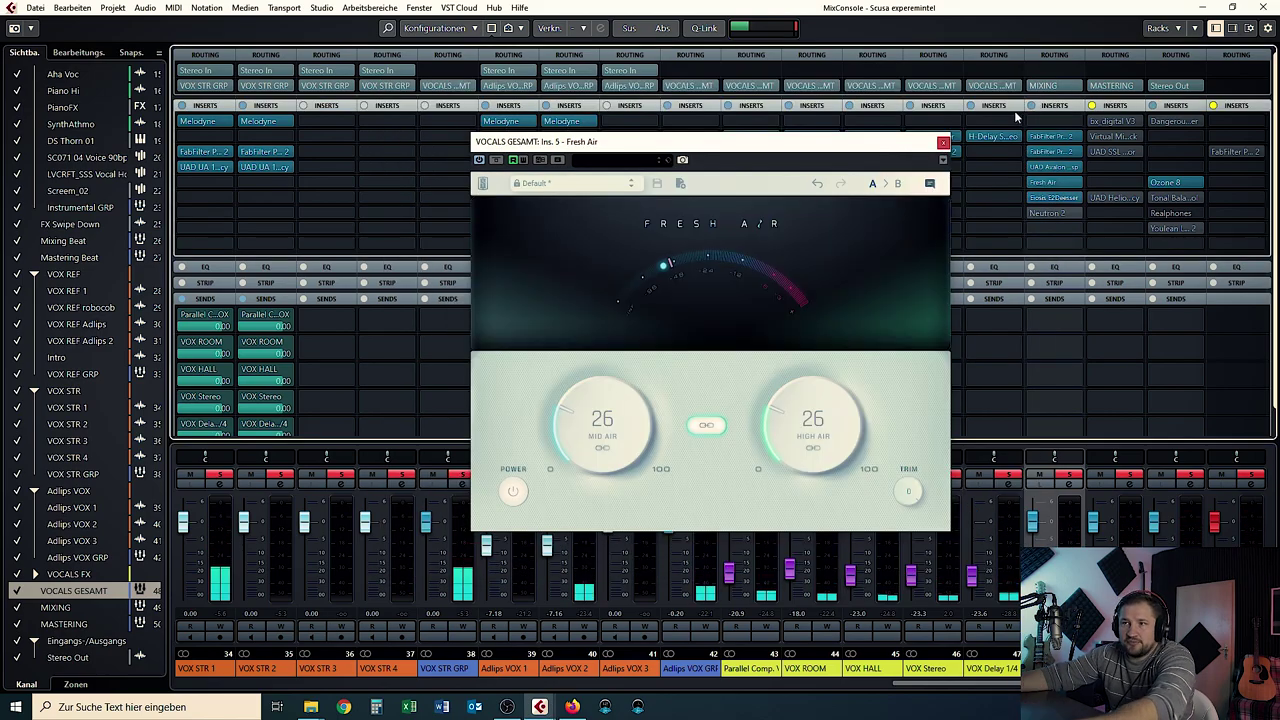
click(943, 143)
Activate and open Neutron 2 in insert 7 of VOCALS GESAMT, and enable its Equalizer module.
click(1033, 212)
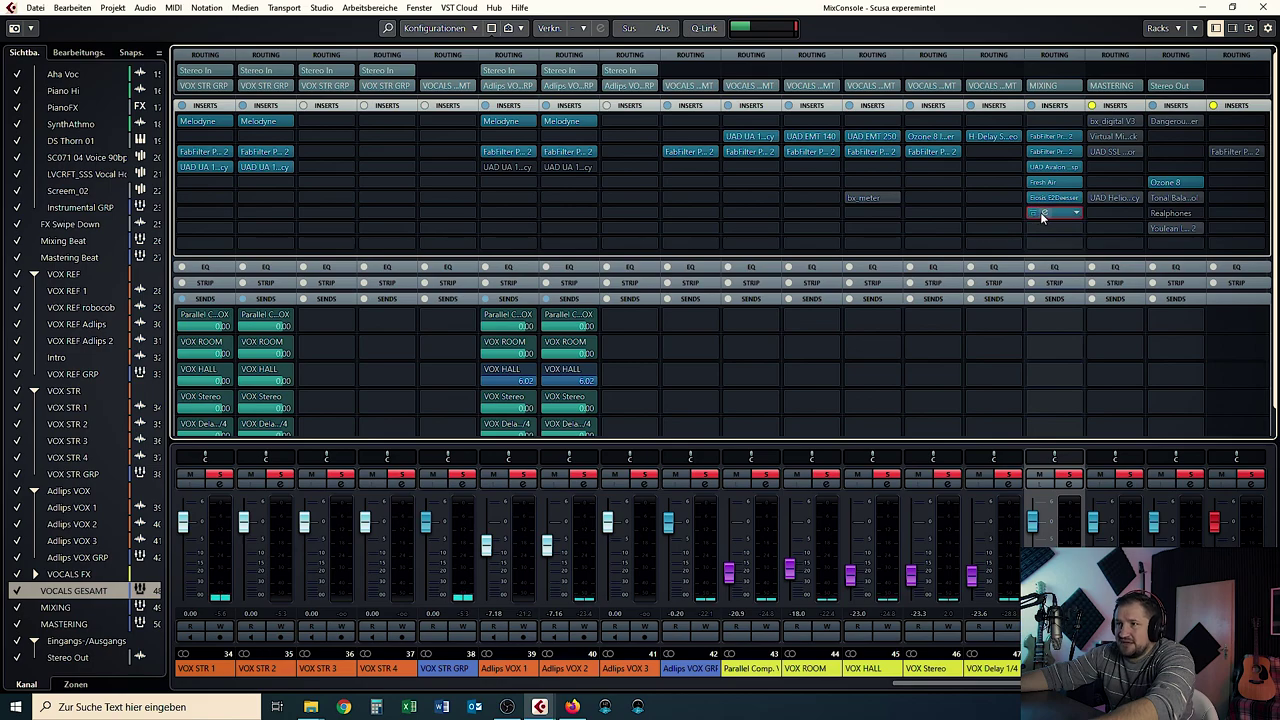
click(1043, 212)
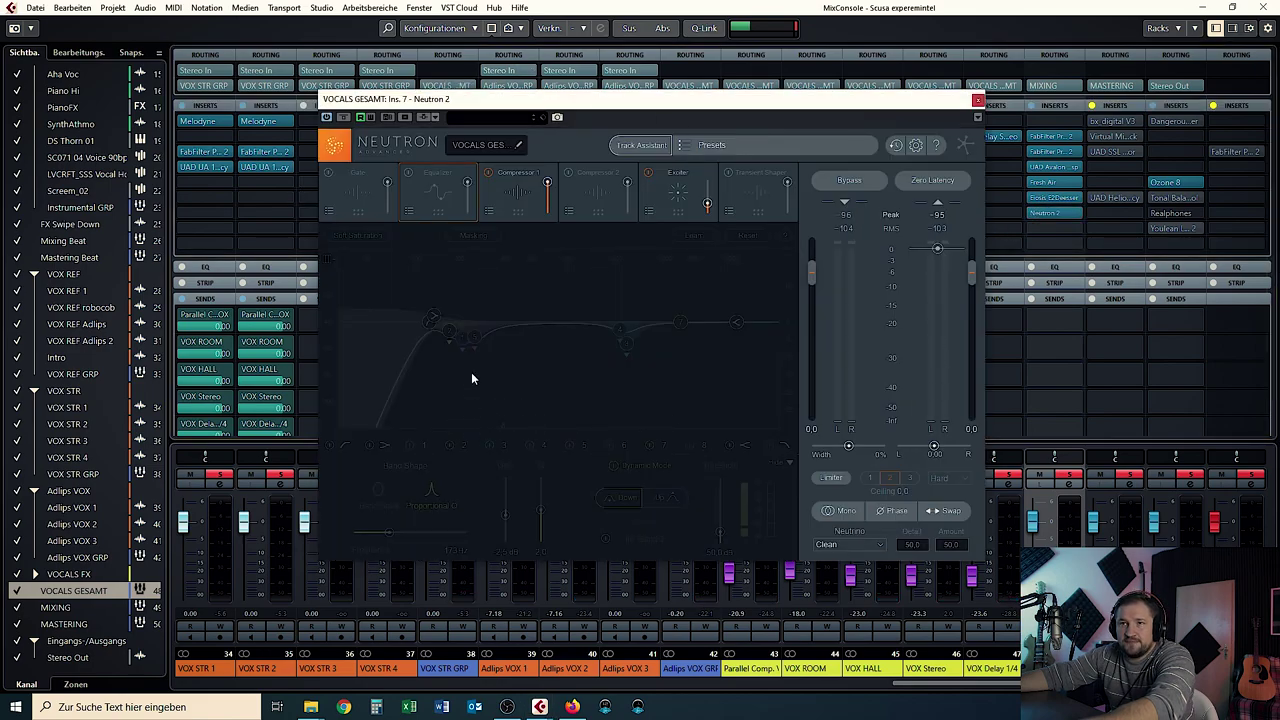
click(409, 175)
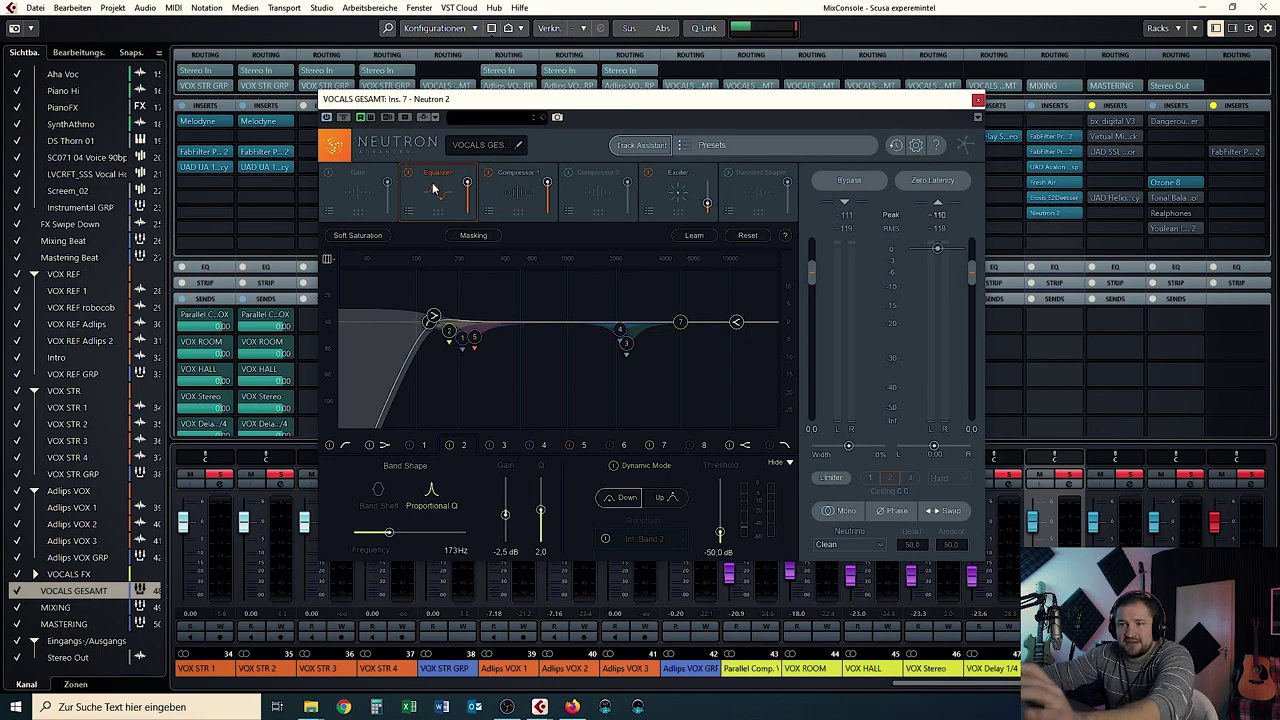
Compare Neutron 2's Equalizer module disabled and enabled during playback on VOCALS GESAMT, and leave it enabled.
click(424, 192)
key(space)
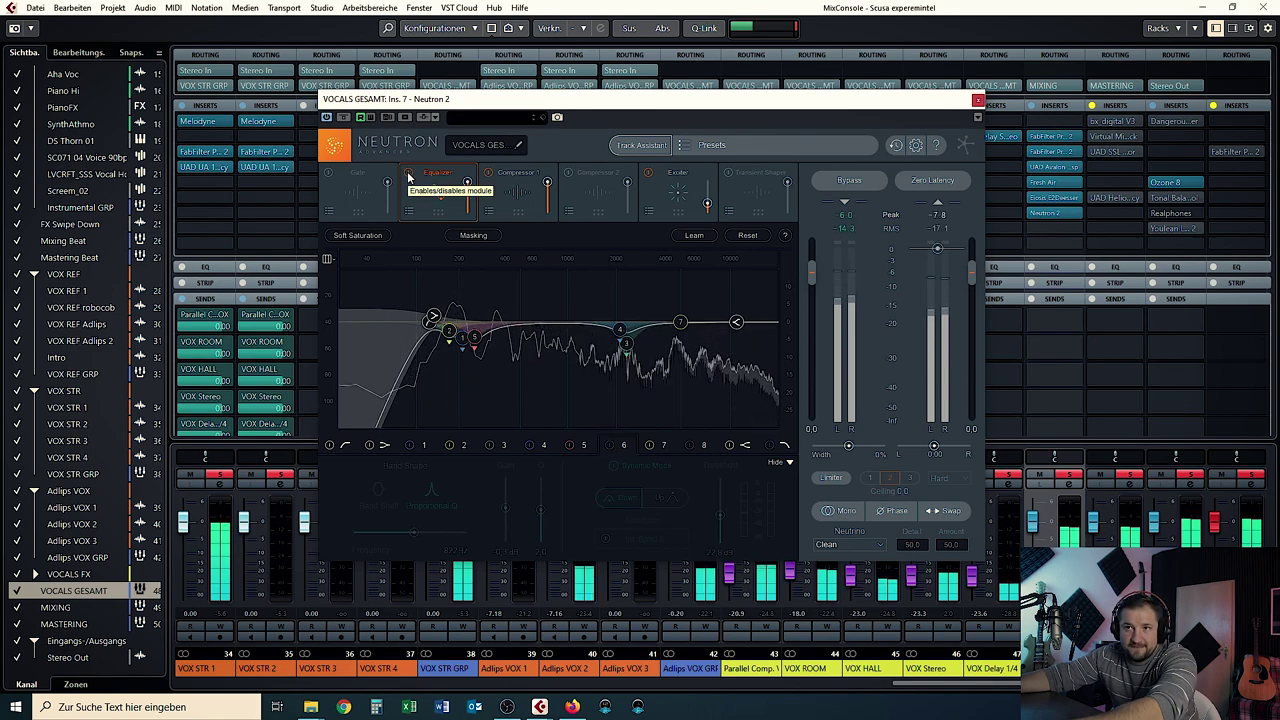
click(408, 177)
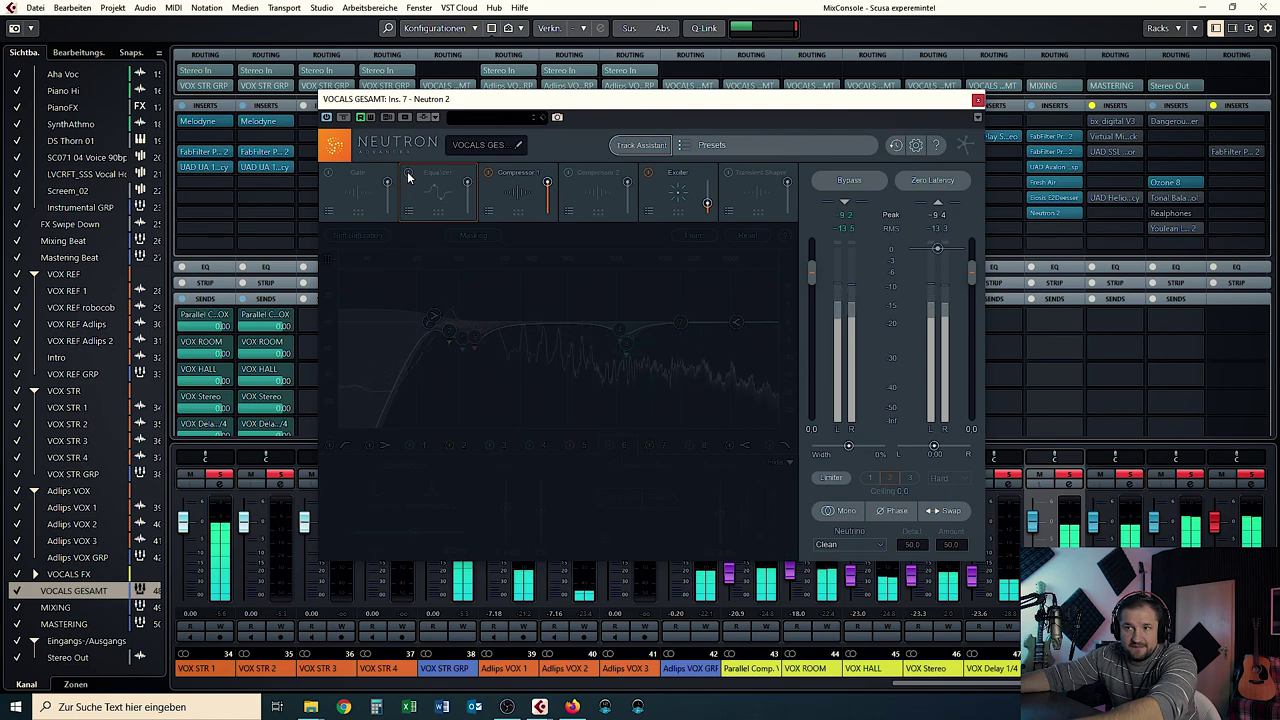
click(408, 177)
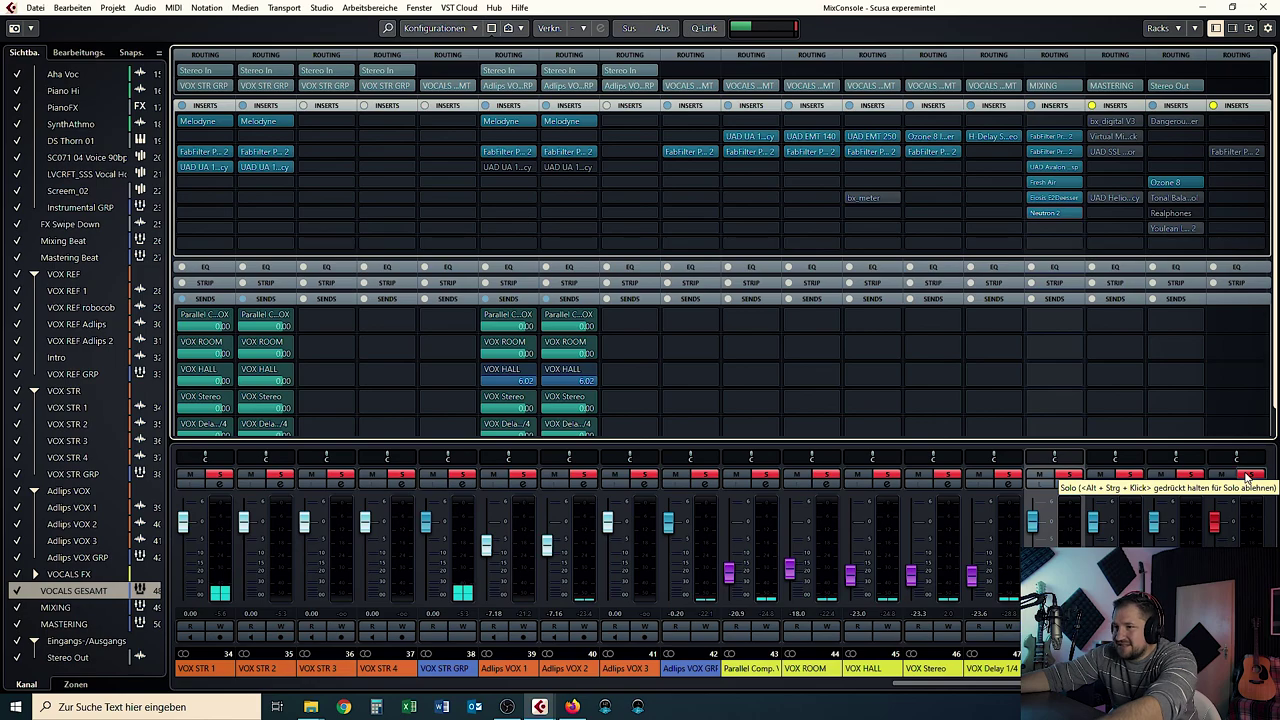
Turn off solo on all channels, look over the Mastering Beat group, and select the MIXING group channel.
click(1247, 476)
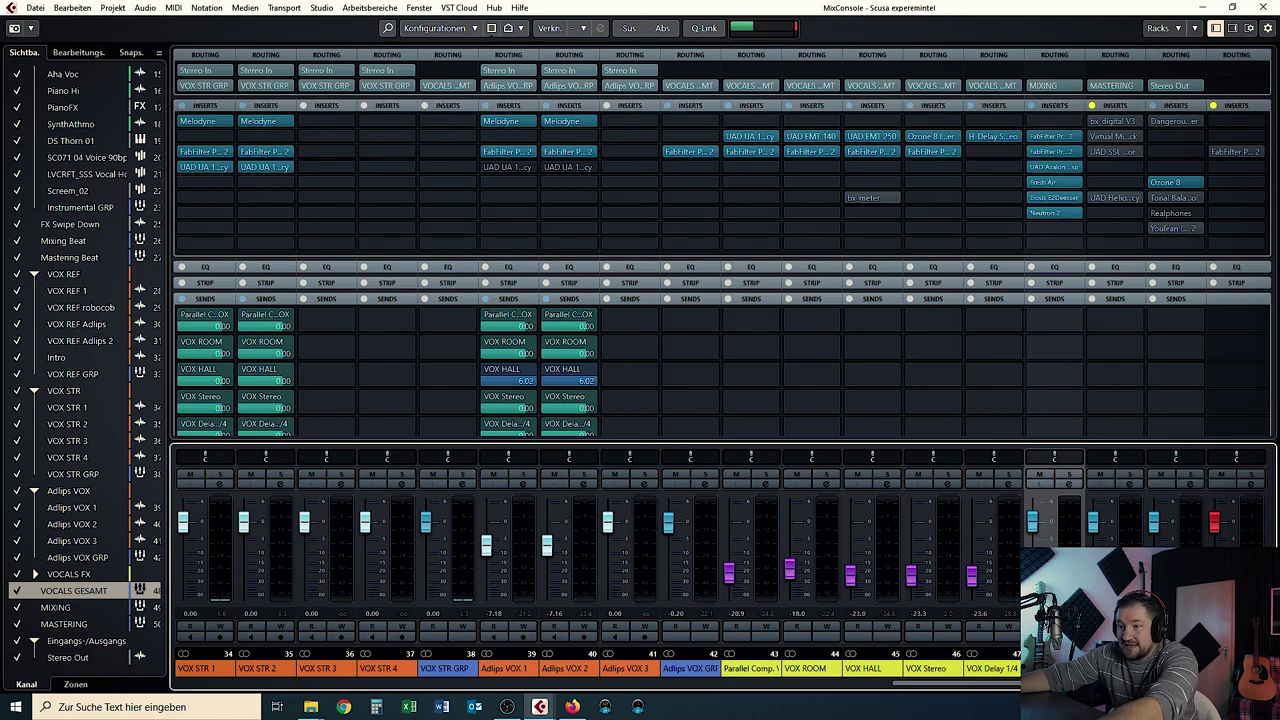
drag(1077, 684, 765, 695)
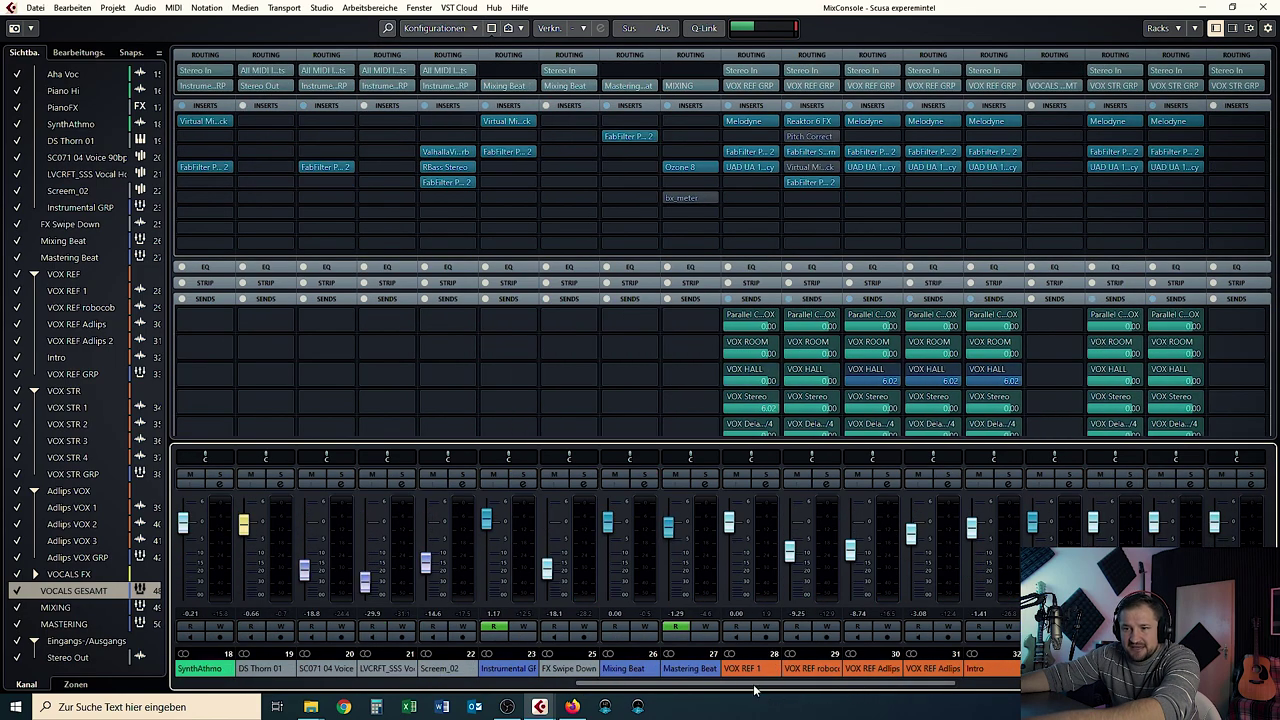
click(686, 668)
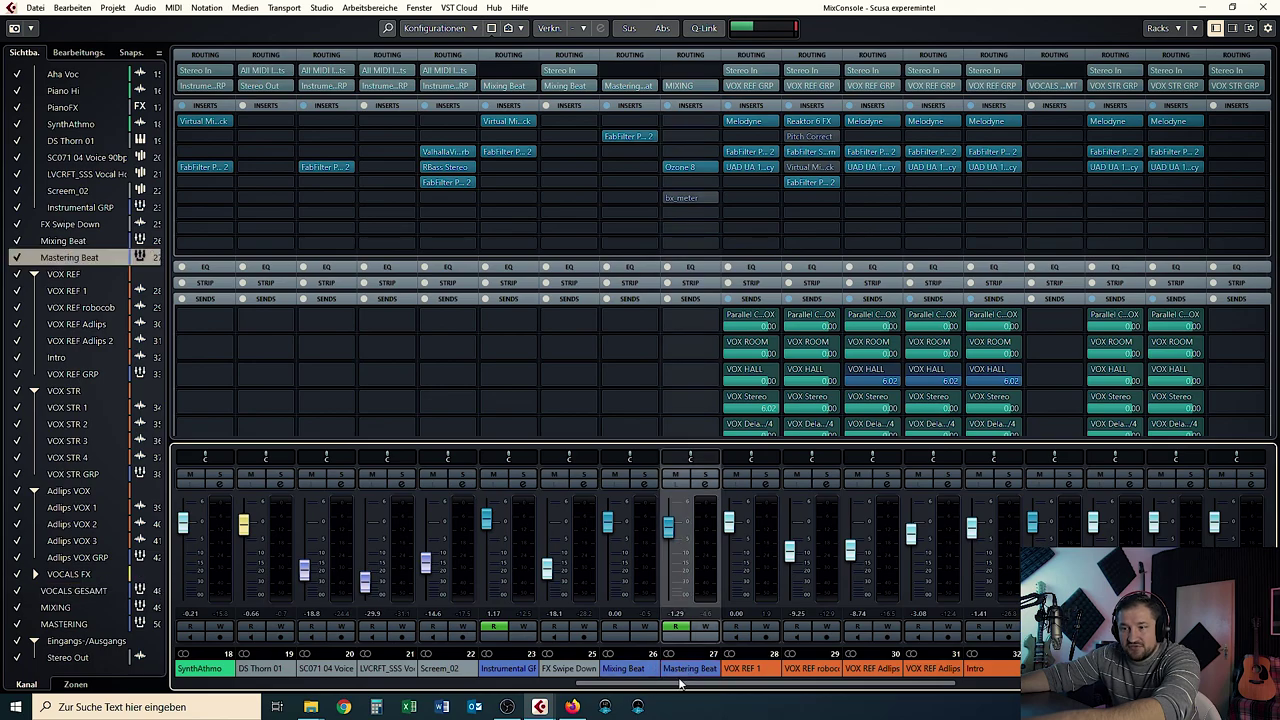
drag(681, 688, 1014, 690)
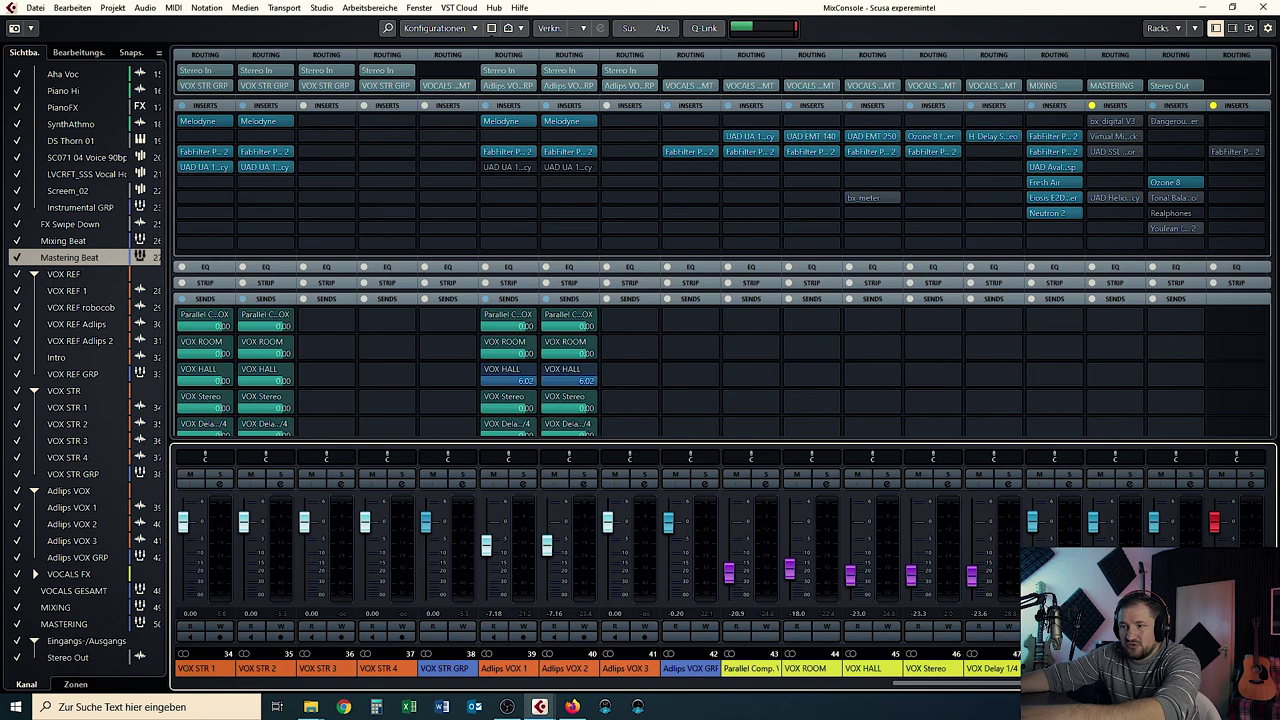
click(1115, 668)
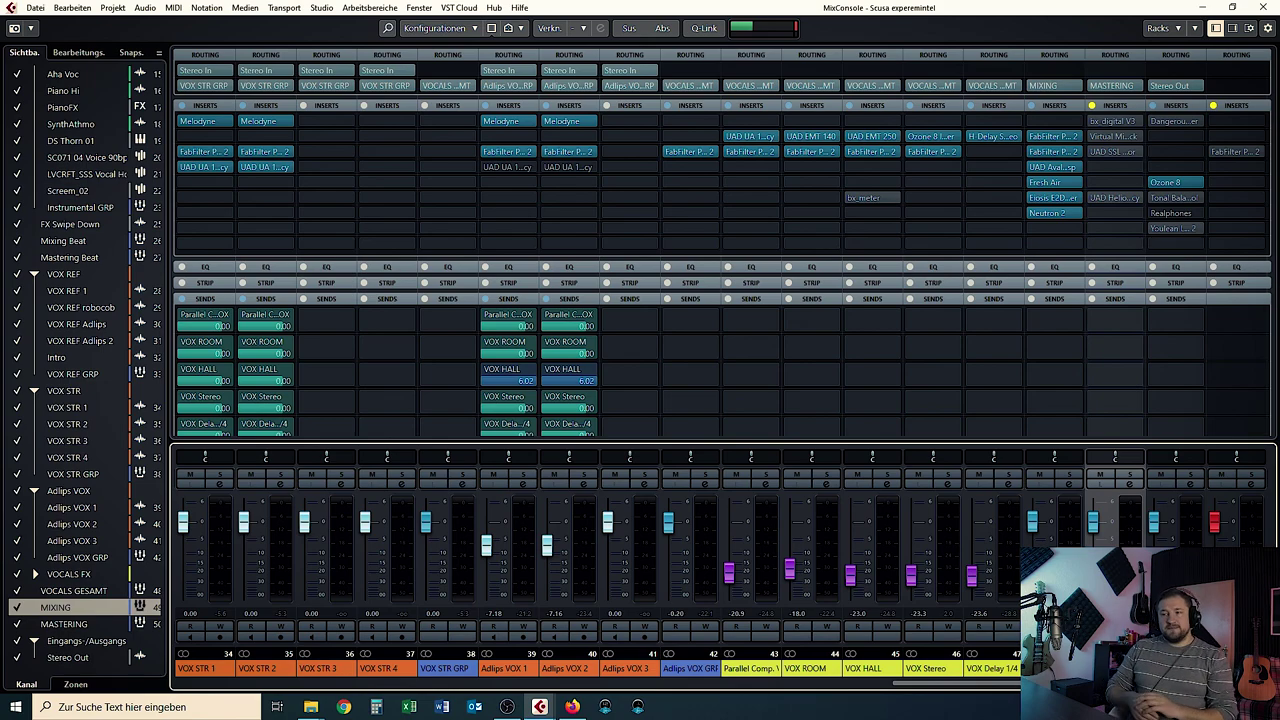
Open bx_digital V3 in insert 1 of MIXING, take it out of bypass, and start playback.
click(1107, 122)
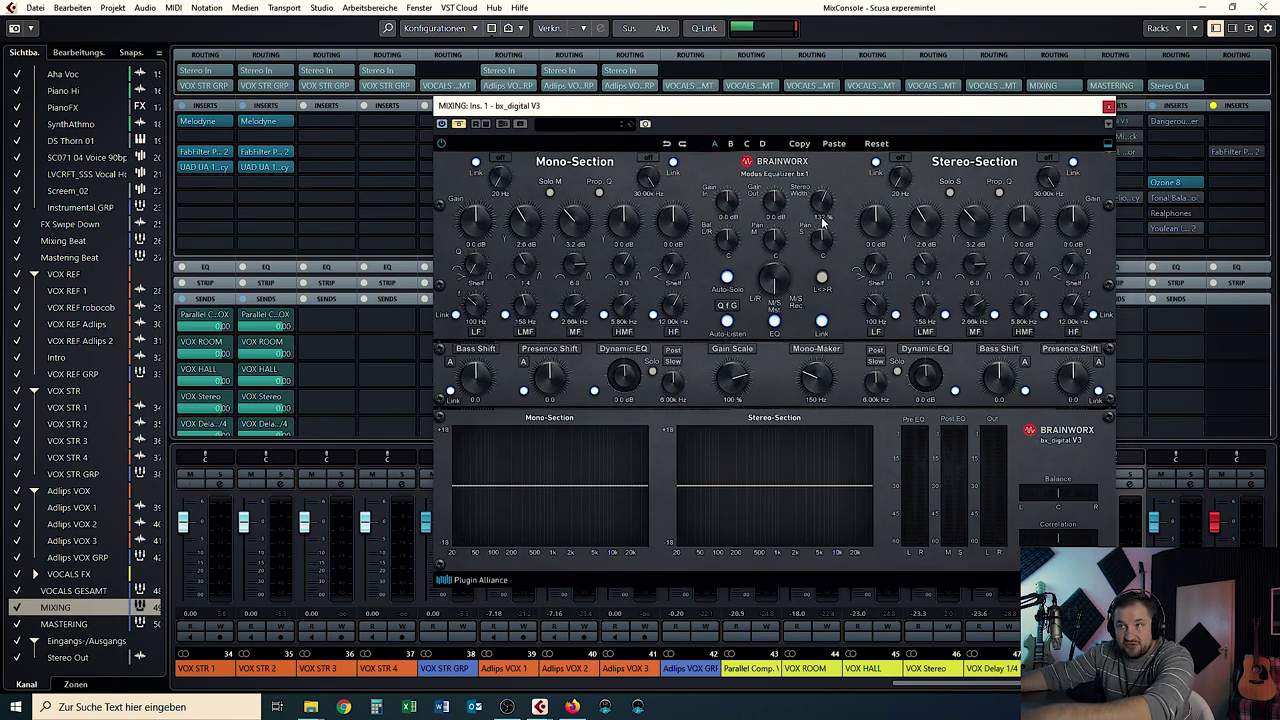
click(461, 125)
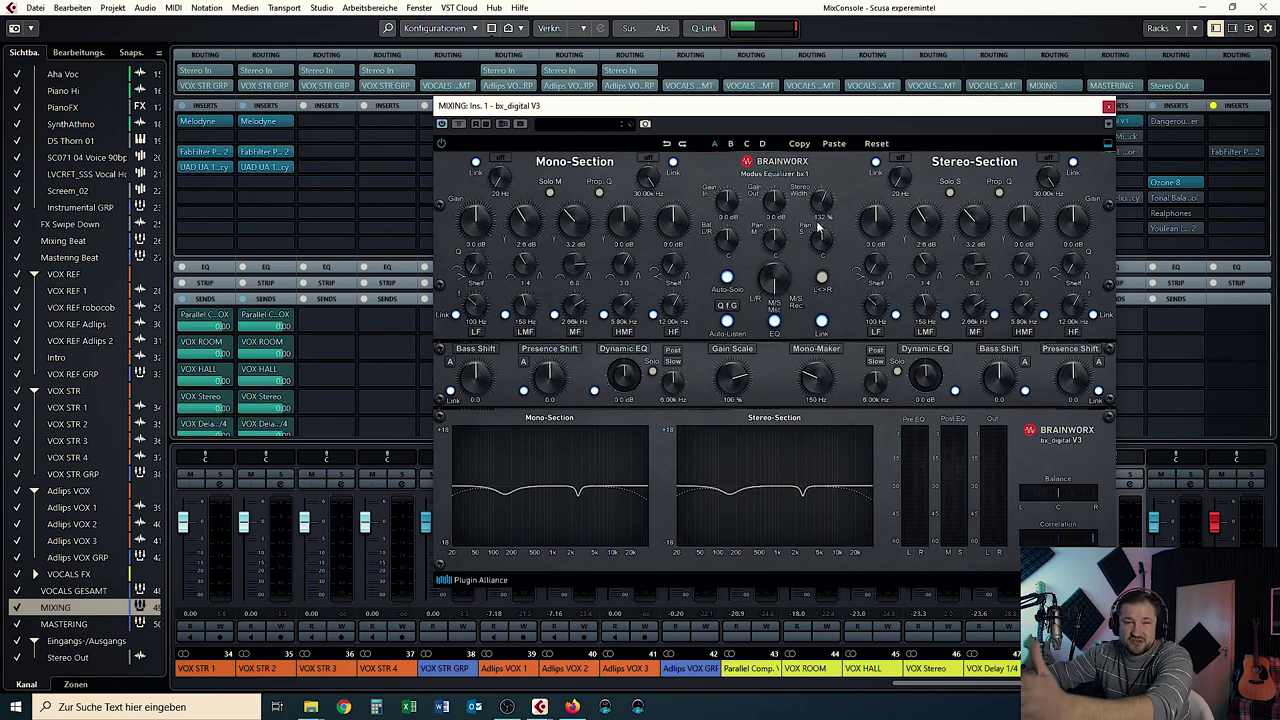
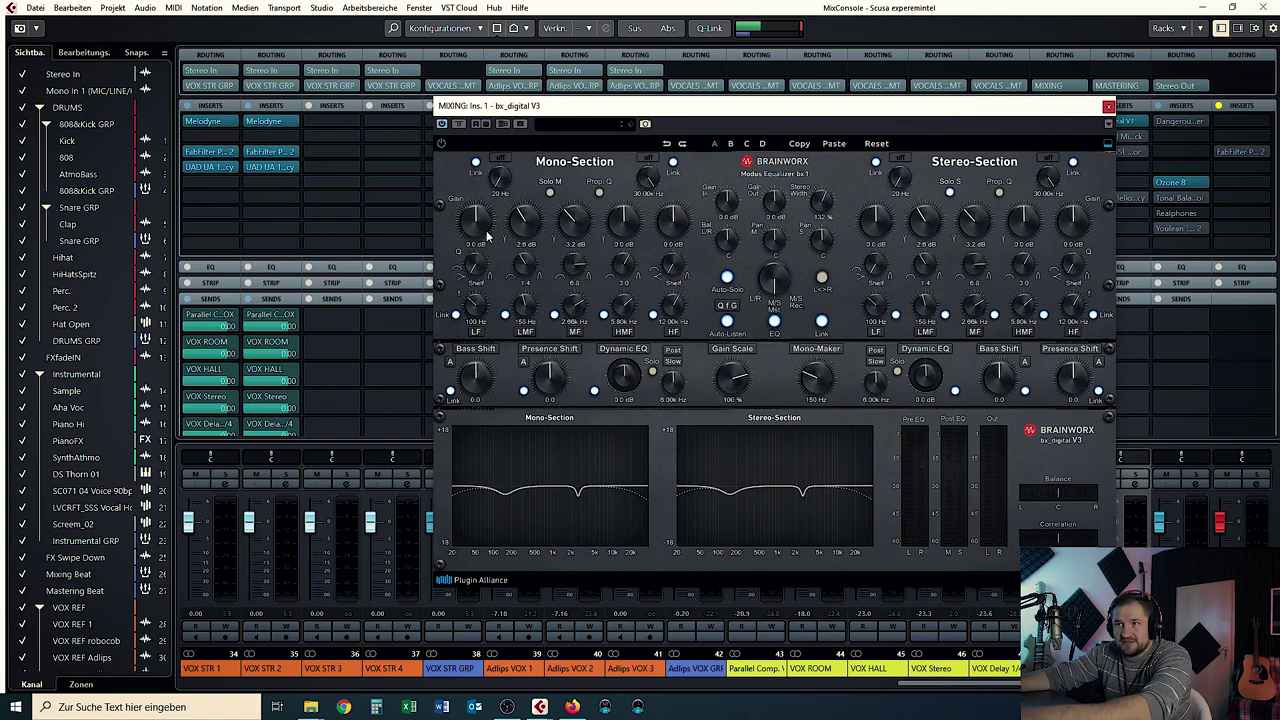
key(space)
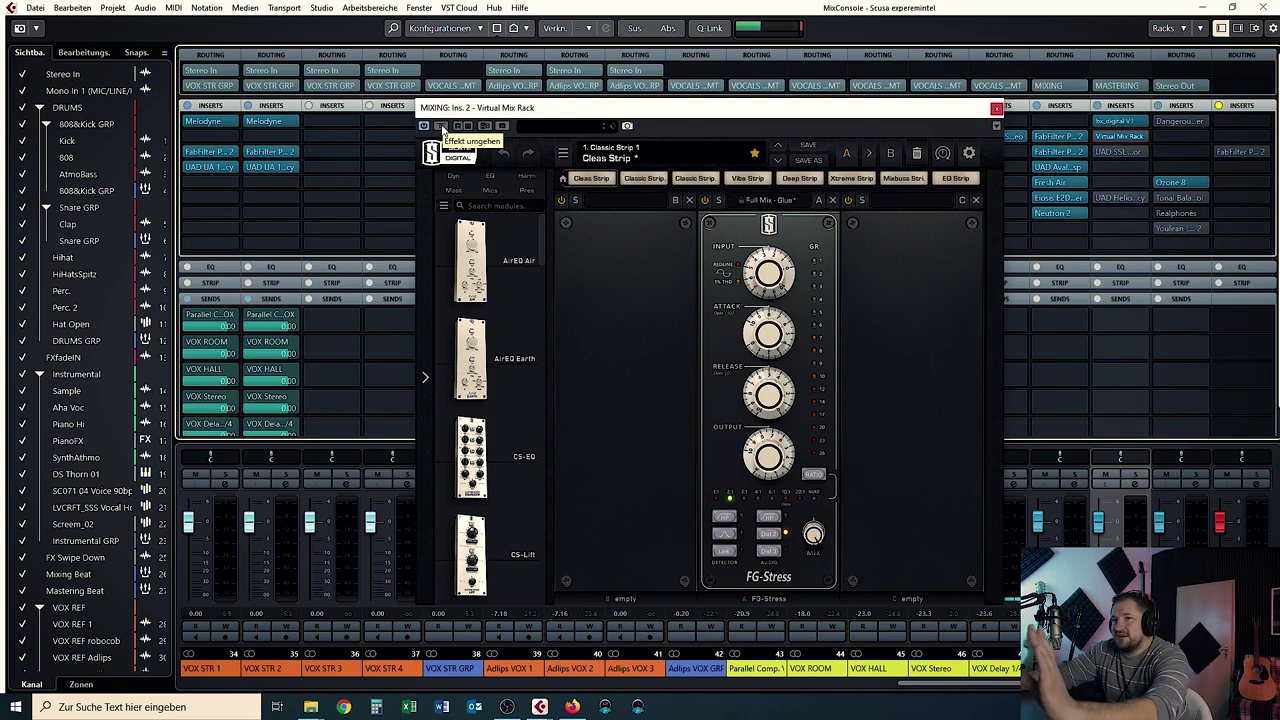
Compare the Virtual Mix Rack in insert 2 of MIXING bypassed and active, and leave it active.
click(442, 127)
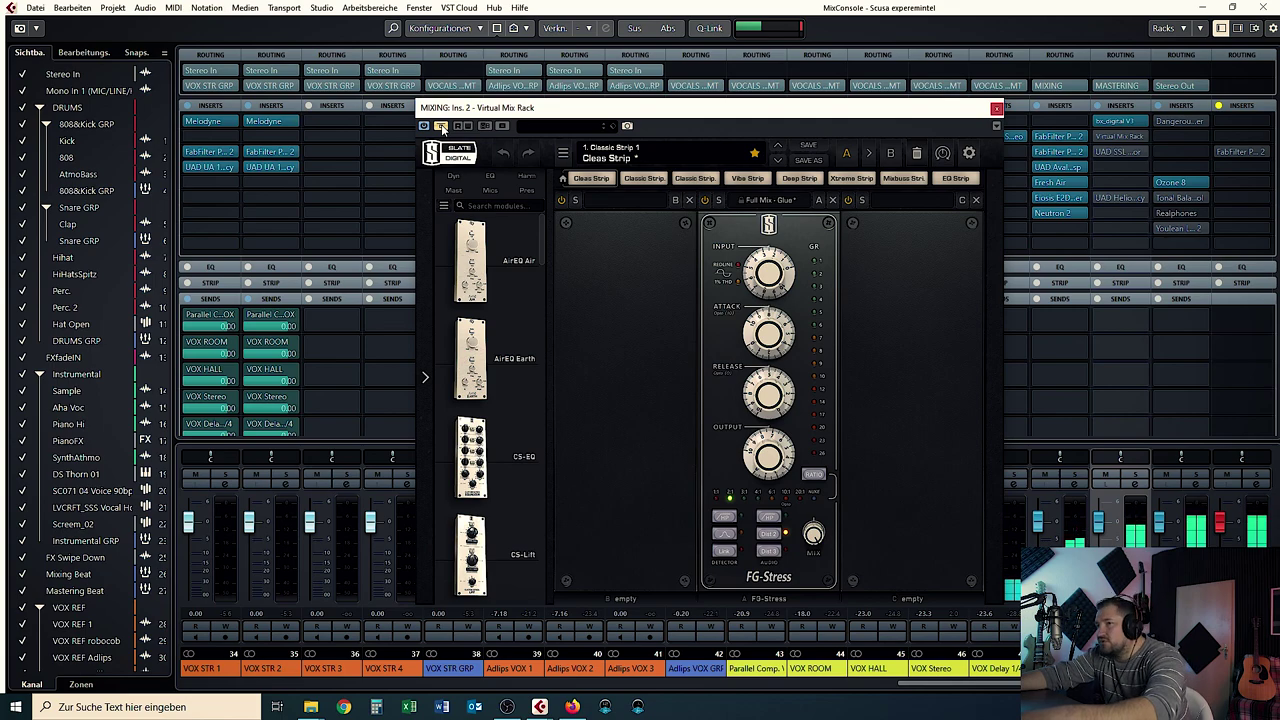
click(442, 127)
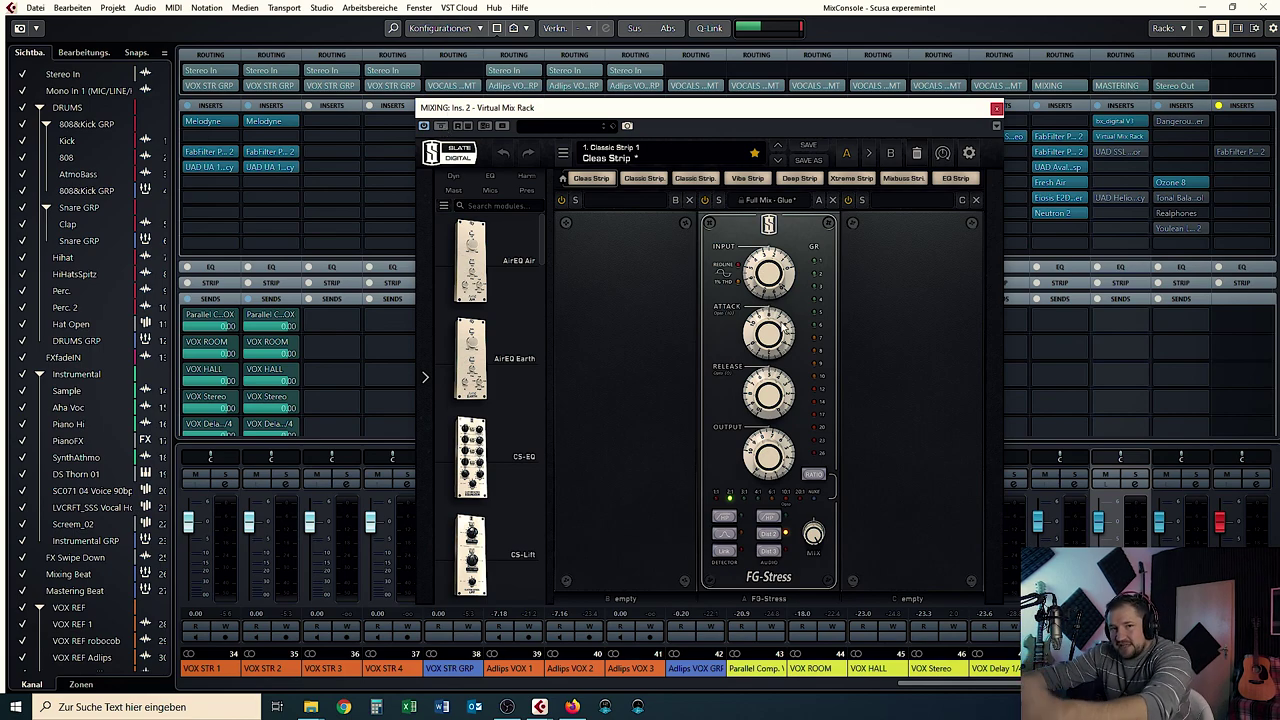
mouse_move(778, 263)
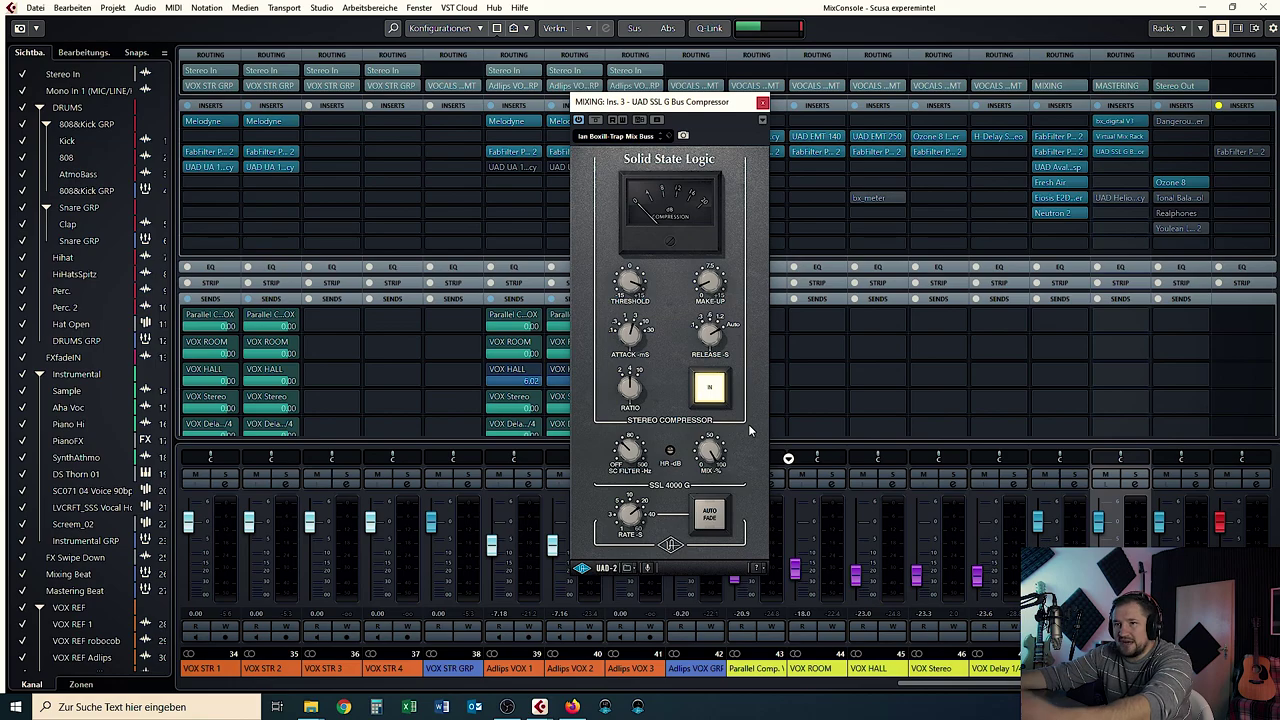
Compare the UAD SSL G Bus Compressor on MIXING off and on during playback, leave it on, and close its window.
click(598, 120)
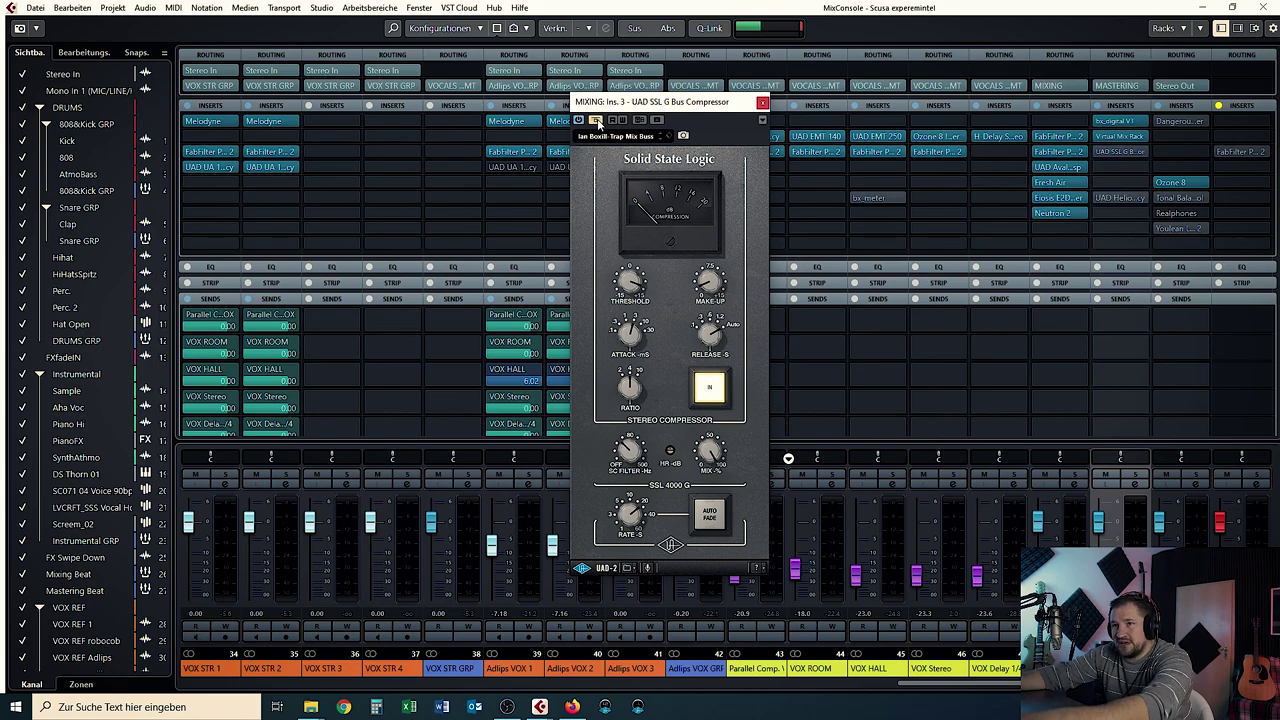
key(space)
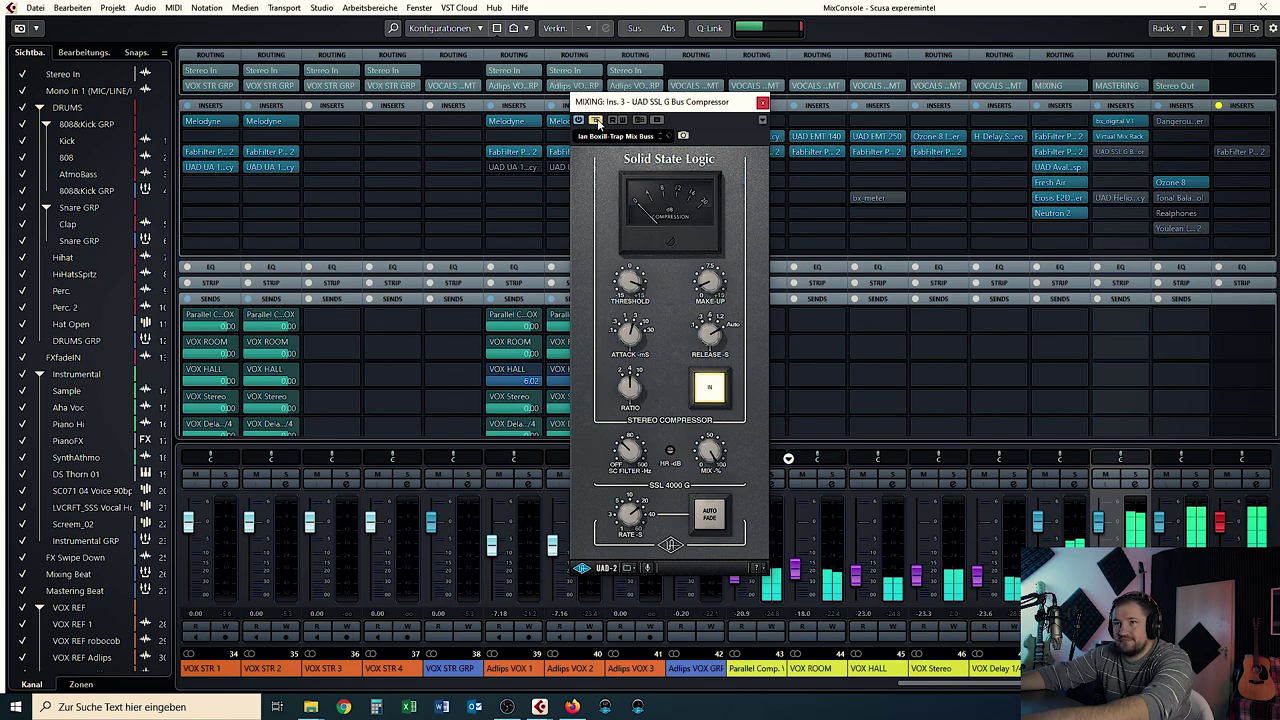
click(598, 120)
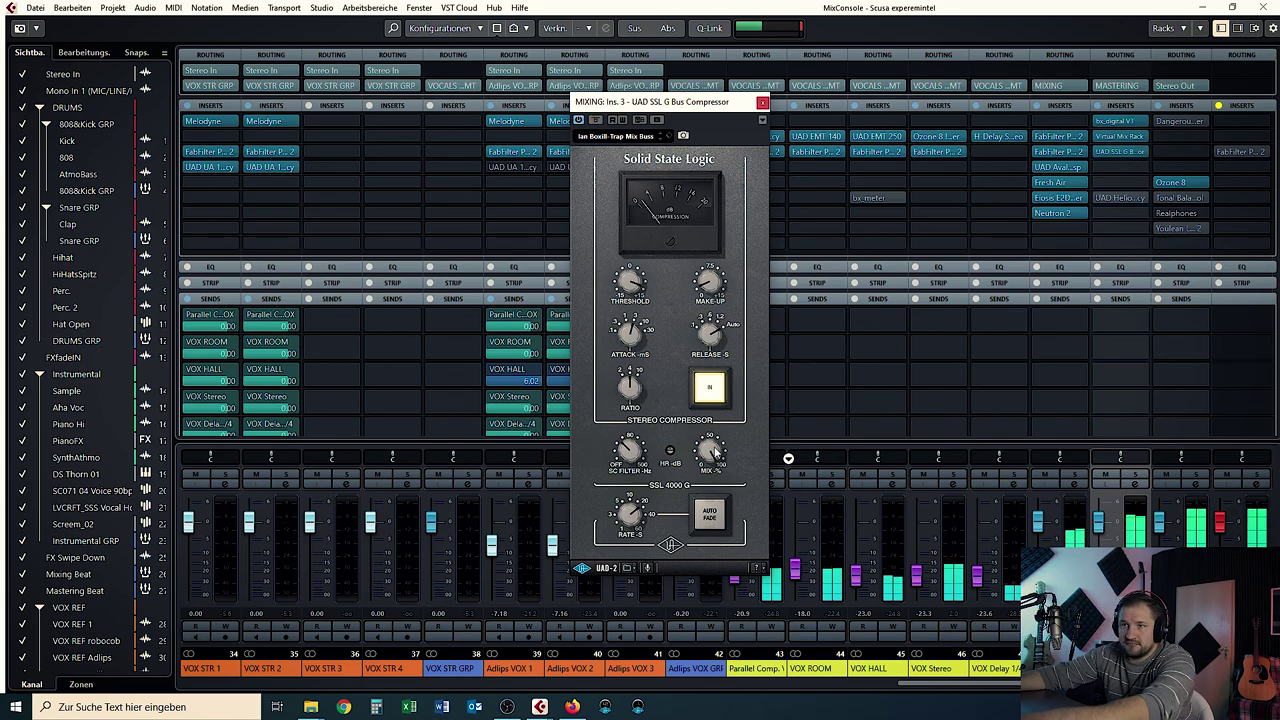
click(710, 389)
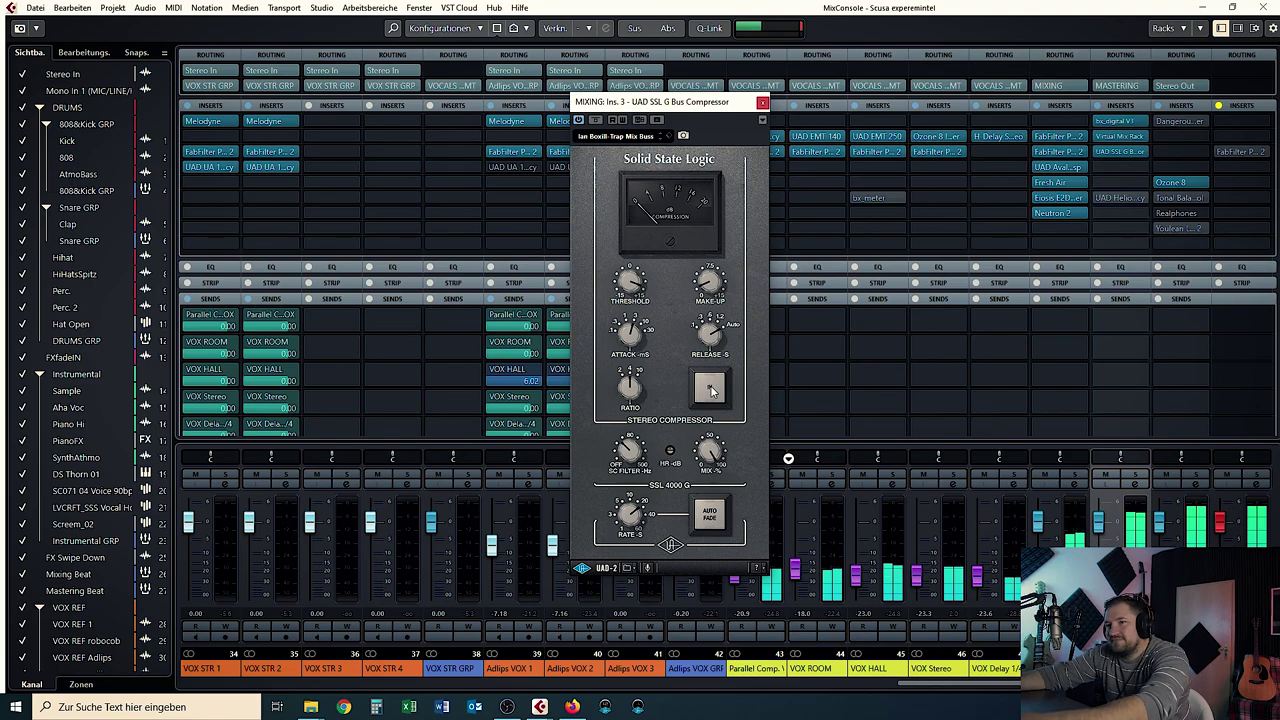
click(710, 389)
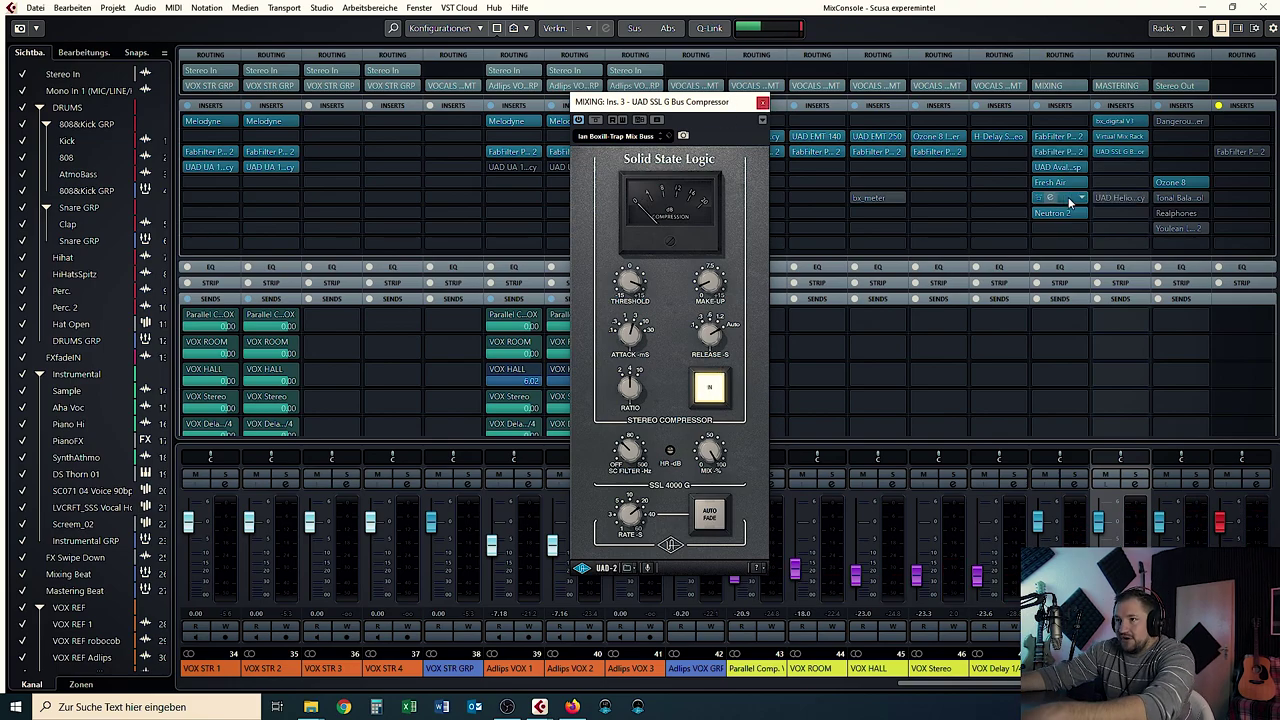
click(763, 103)
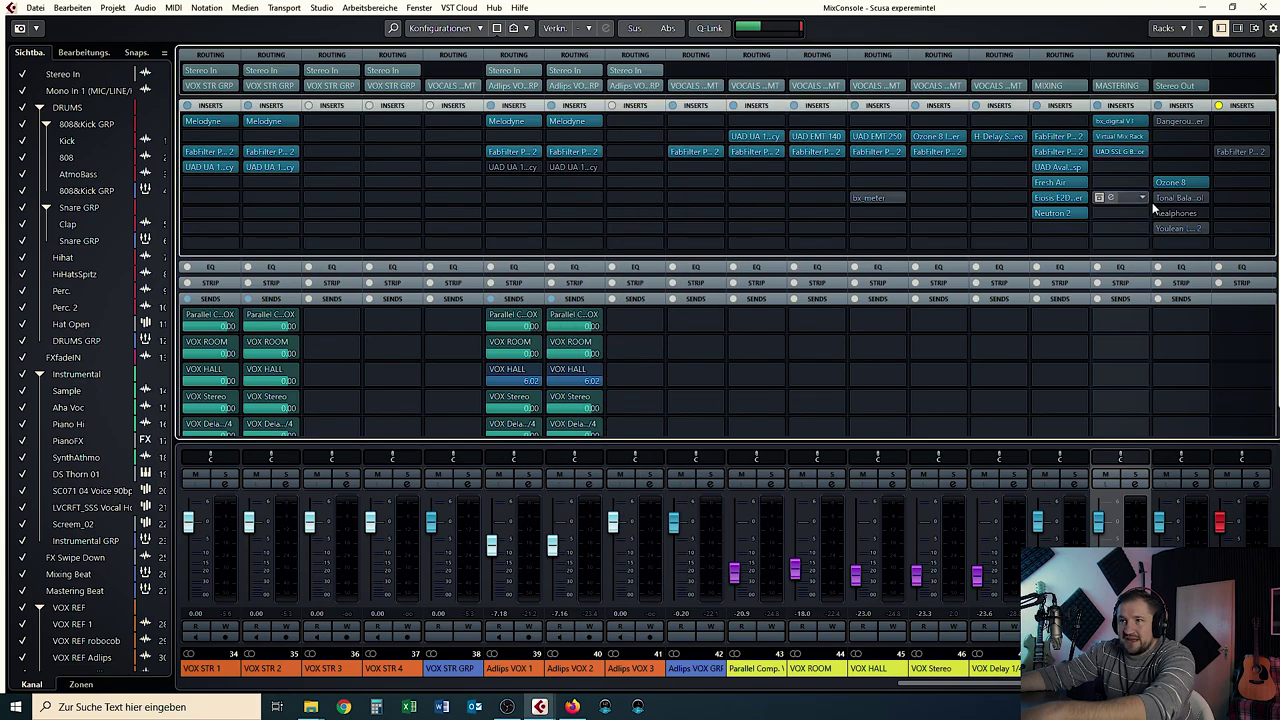
Activate the UAD Helios Type 69 Legacy in insert 6 of MIXING, reposition its window, and start playback.
click(1100, 197)
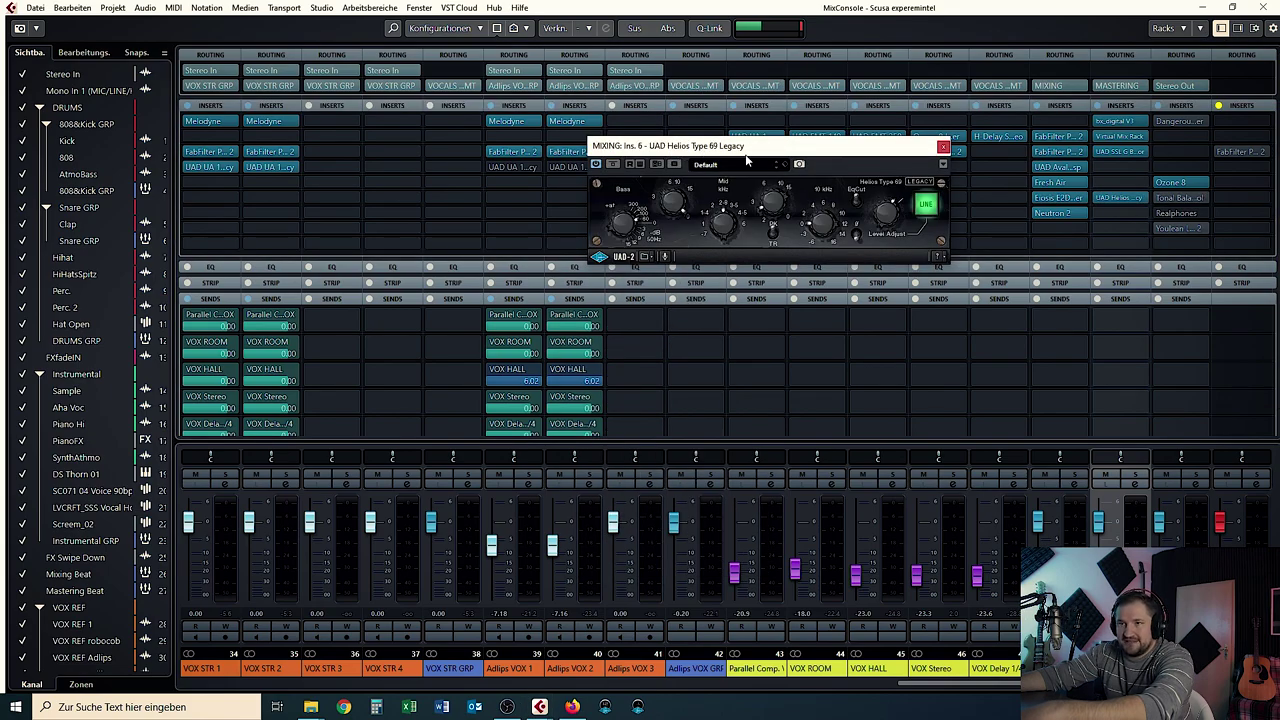
drag(746, 153, 796, 170)
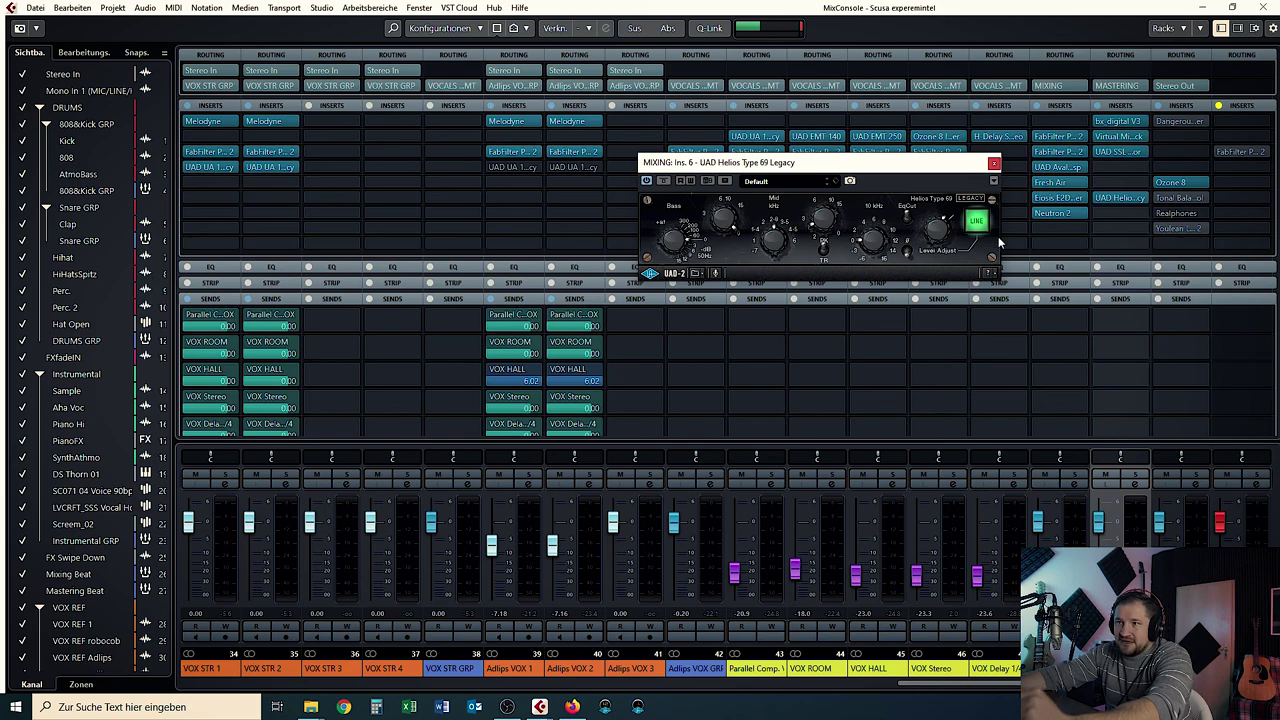
key(space)
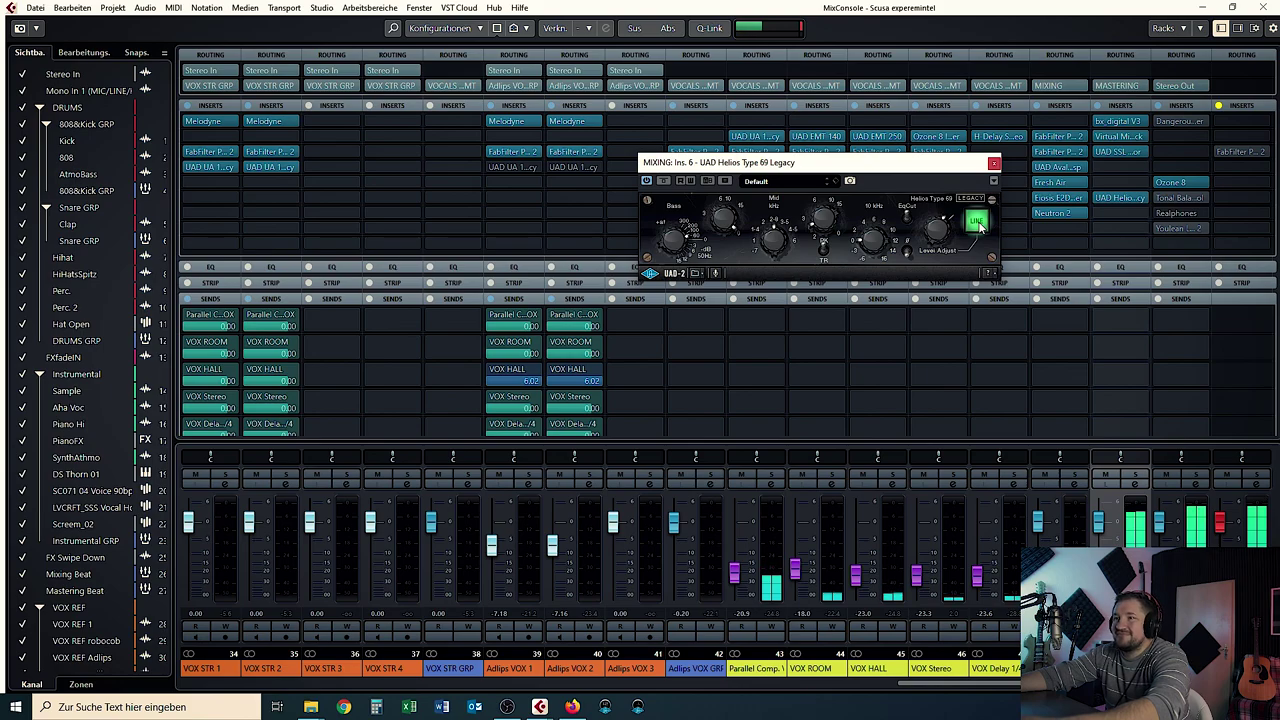
Compare the Helios Type 69 with its Line switch off and on, leave it on, and close the plug-in window.
click(977, 222)
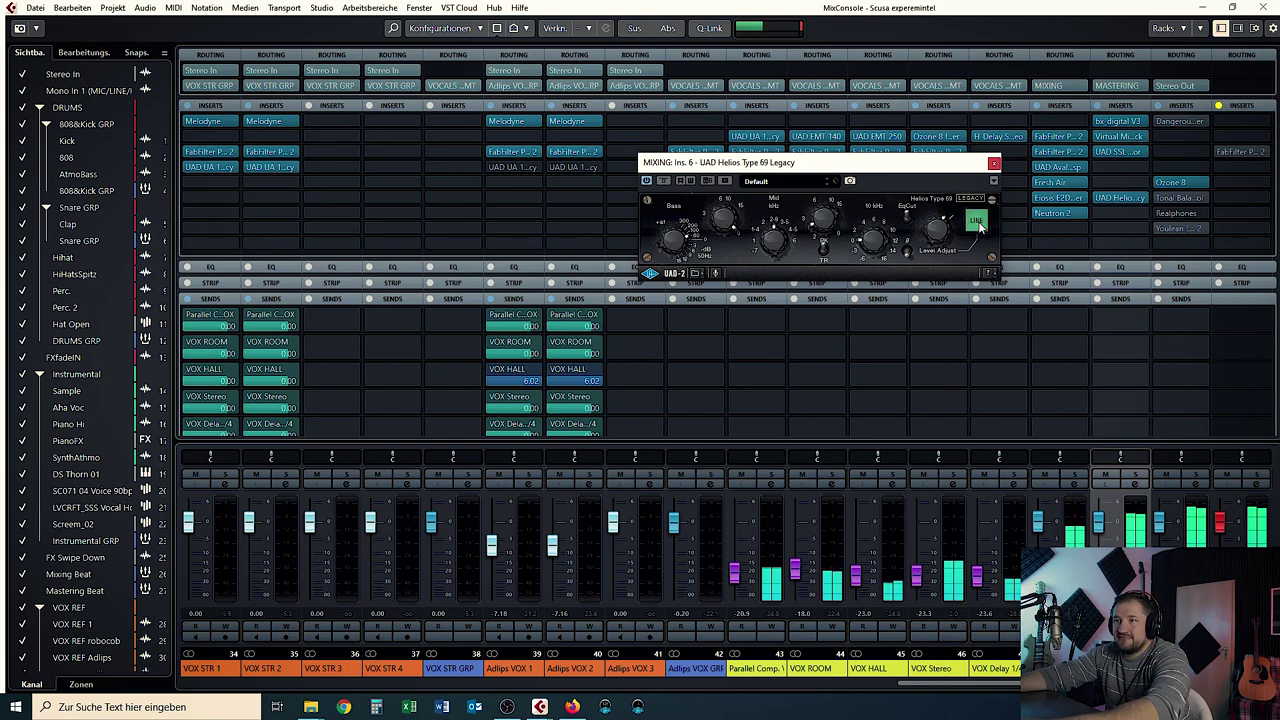
click(977, 222)
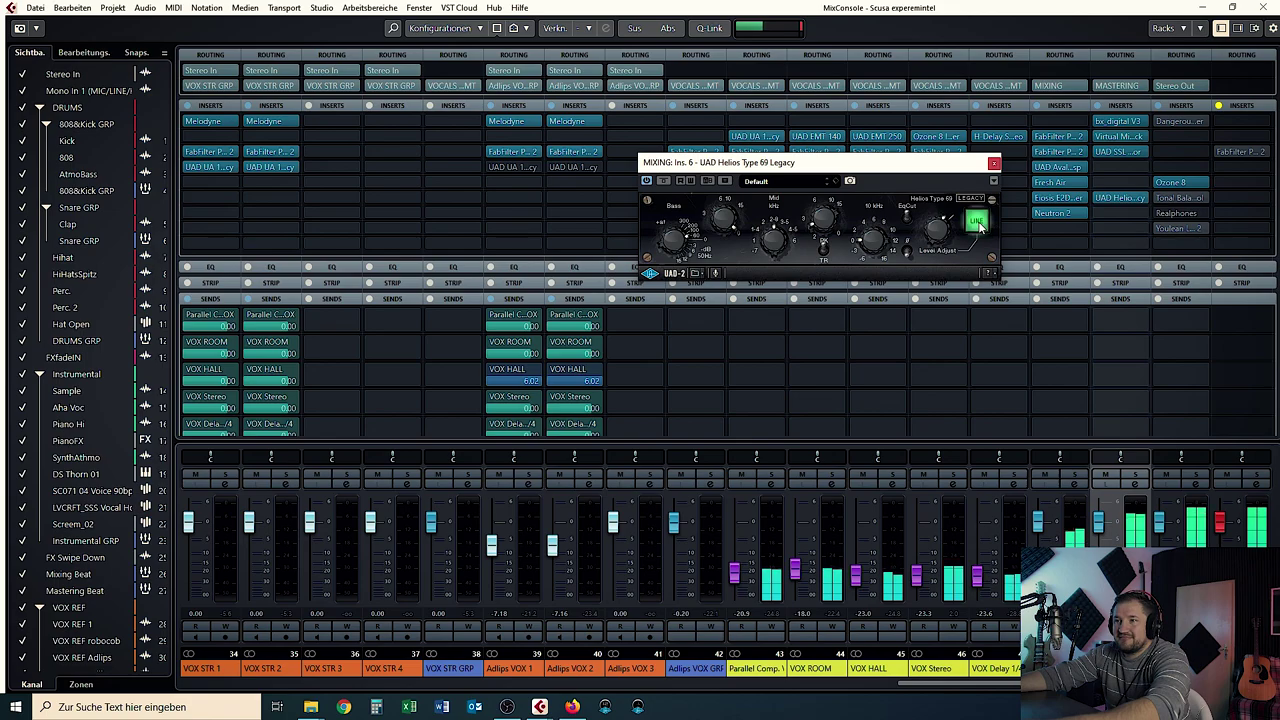
click(977, 222)
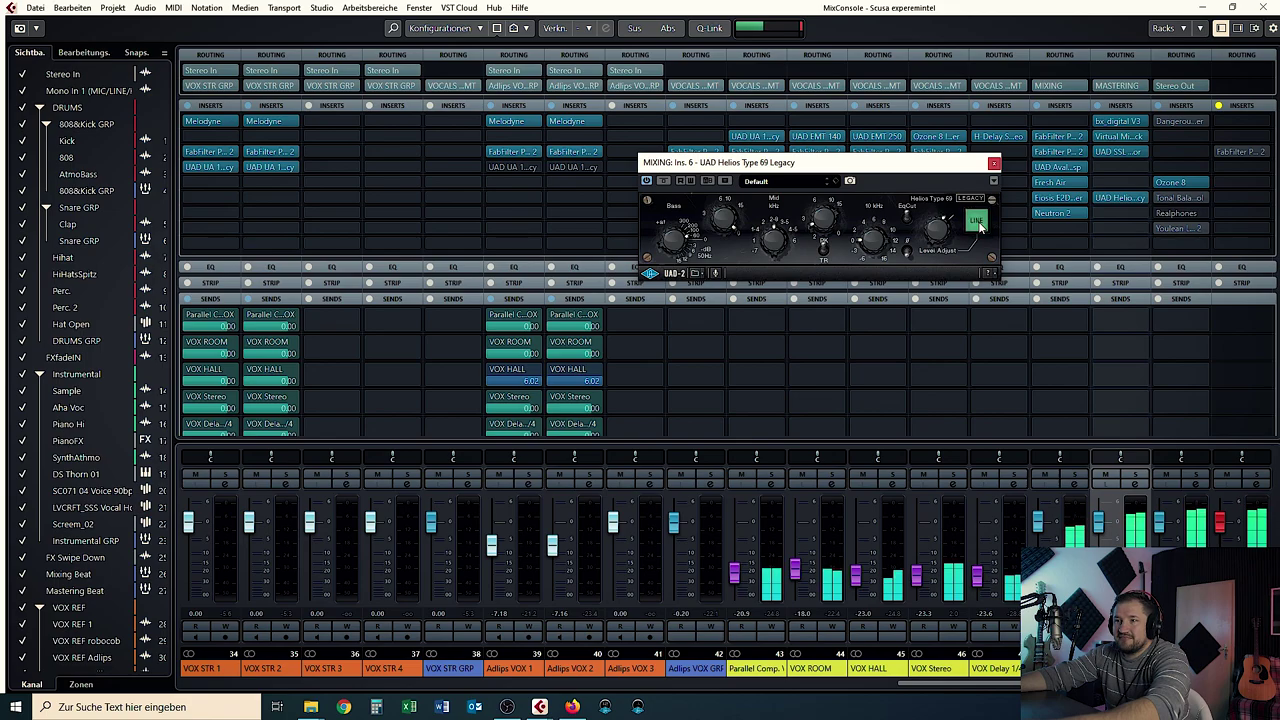
click(977, 222)
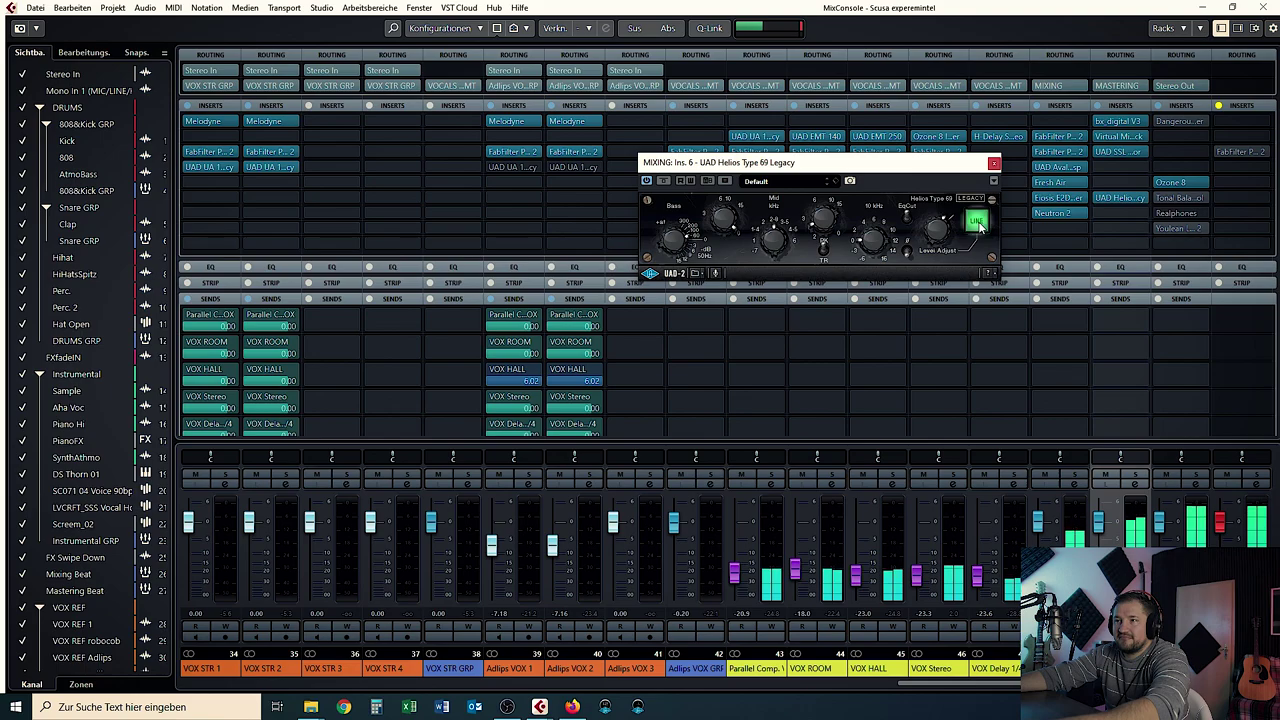
click(993, 163)
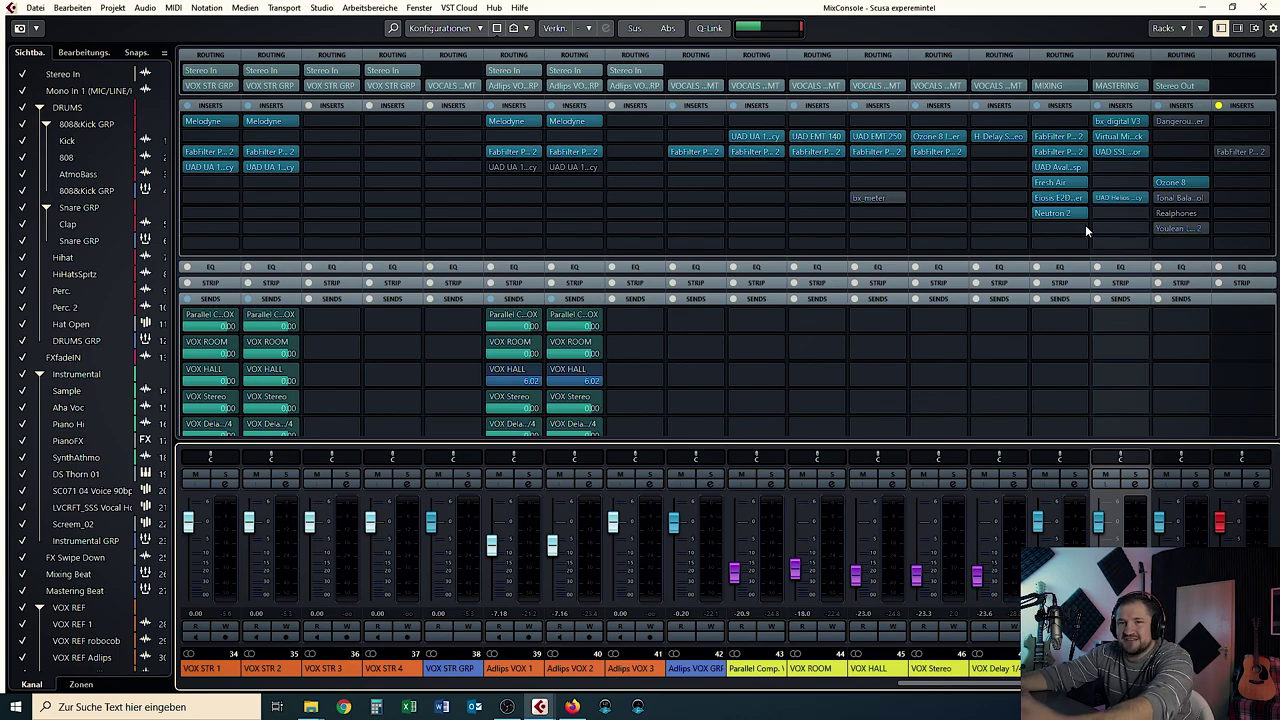
Open the Dangerous BAX EQ Master in insert 1 of MASTERING, move its window clear, and start playback.
click(1165, 121)
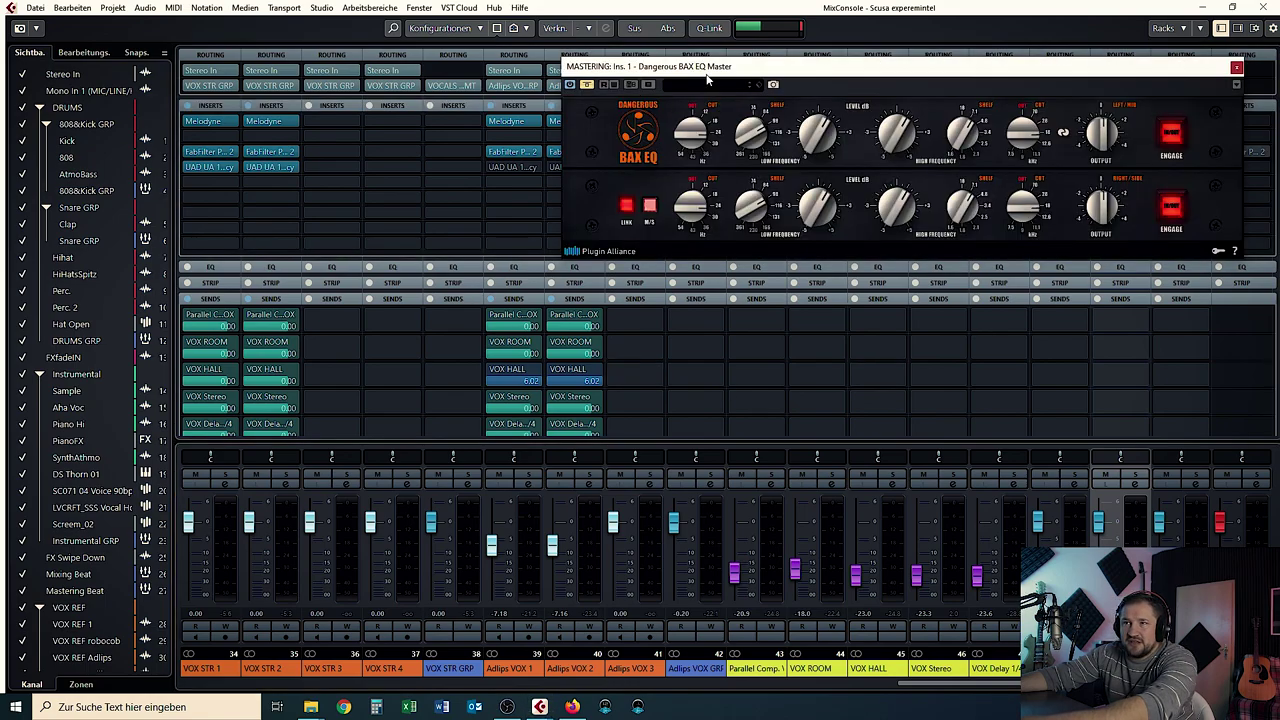
drag(707, 79, 614, 181)
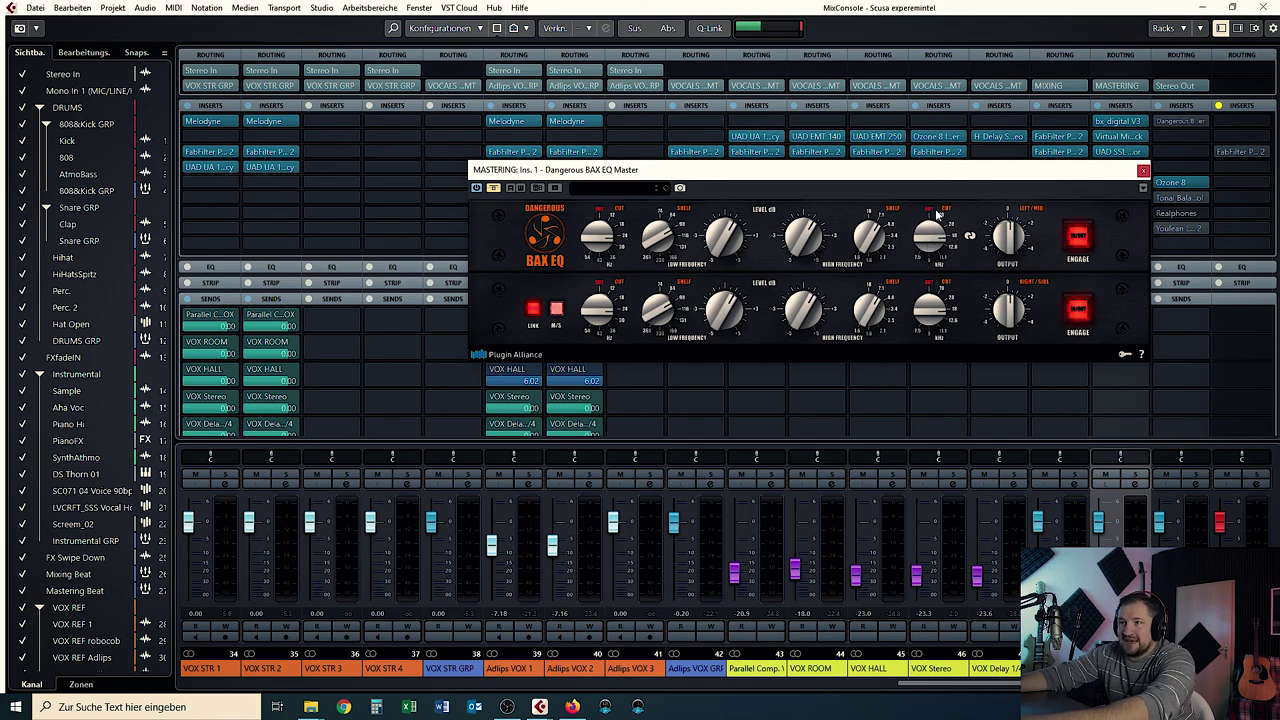
click(468, 250)
key(space)
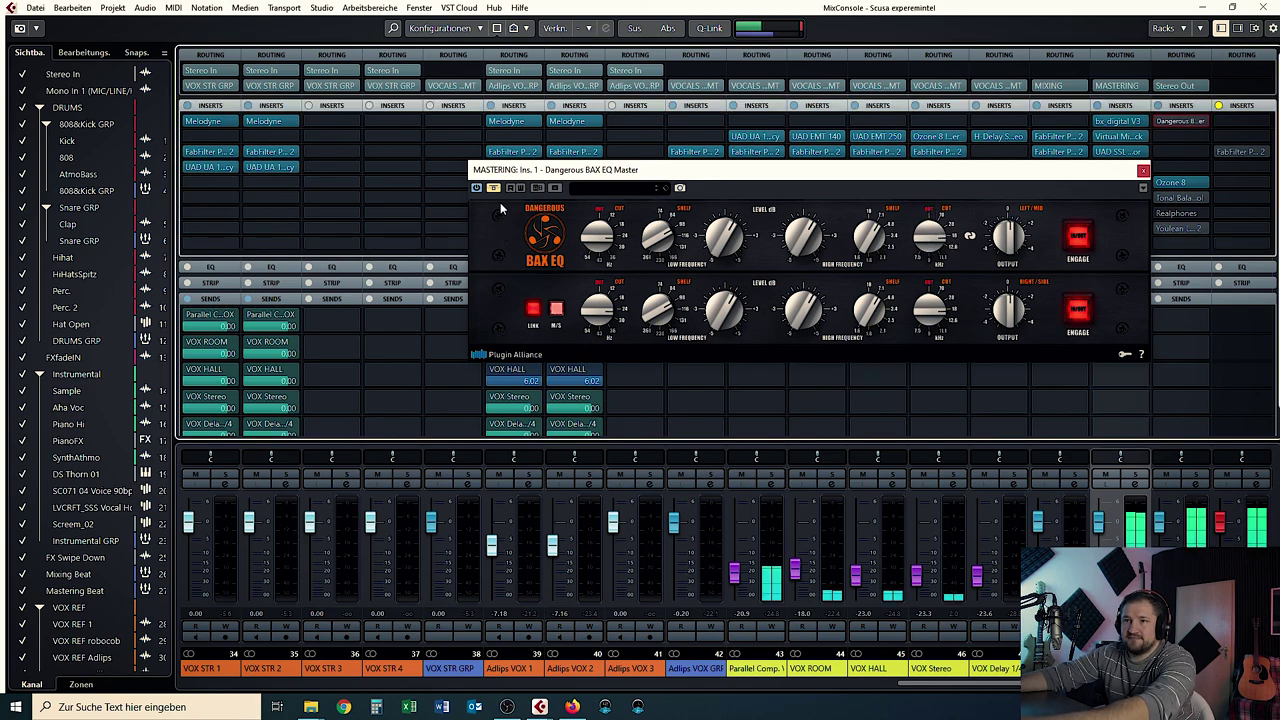
Compare the BAX EQ Master active and bypassed during playback, leave it active, and close its window.
click(493, 190)
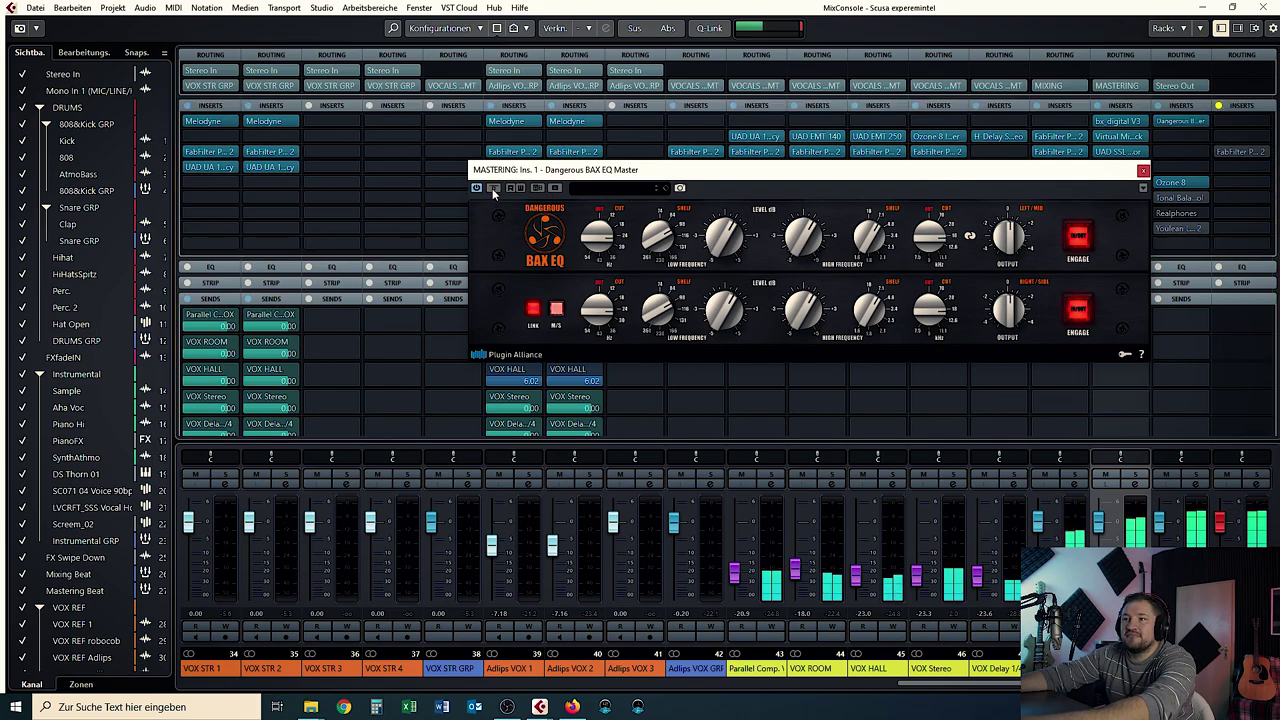
click(493, 190)
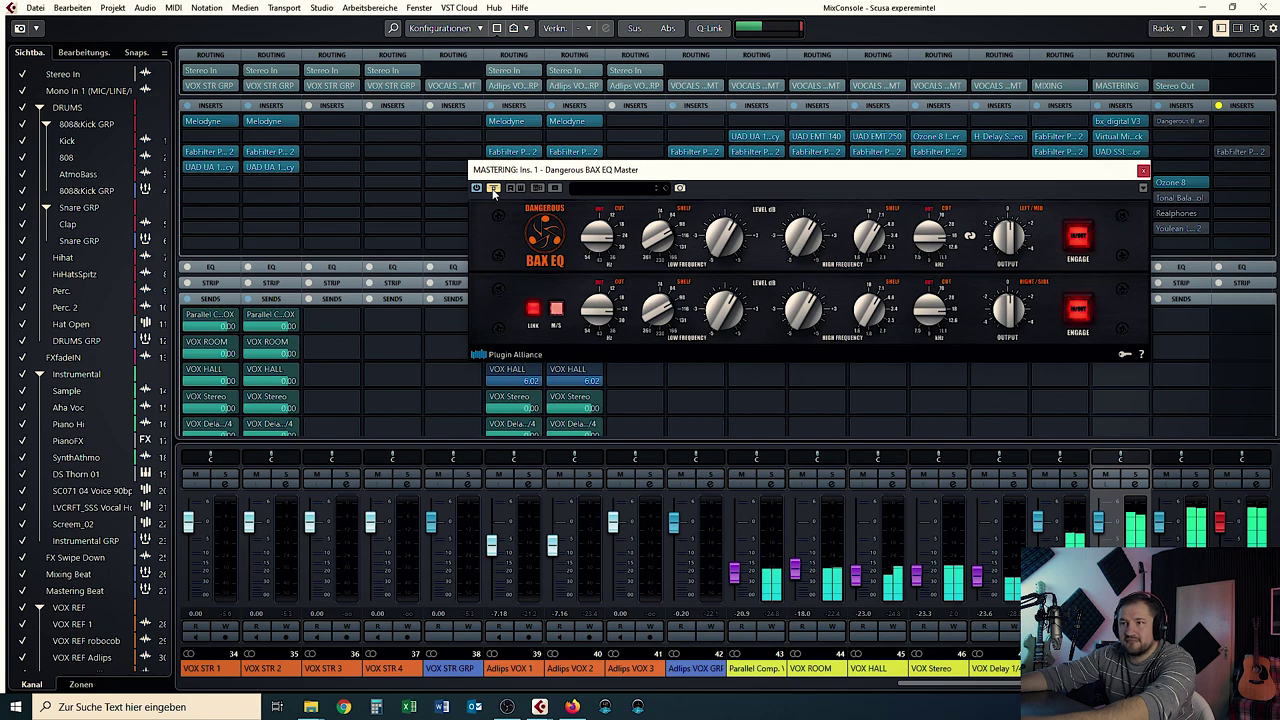
click(493, 190)
click(1144, 171)
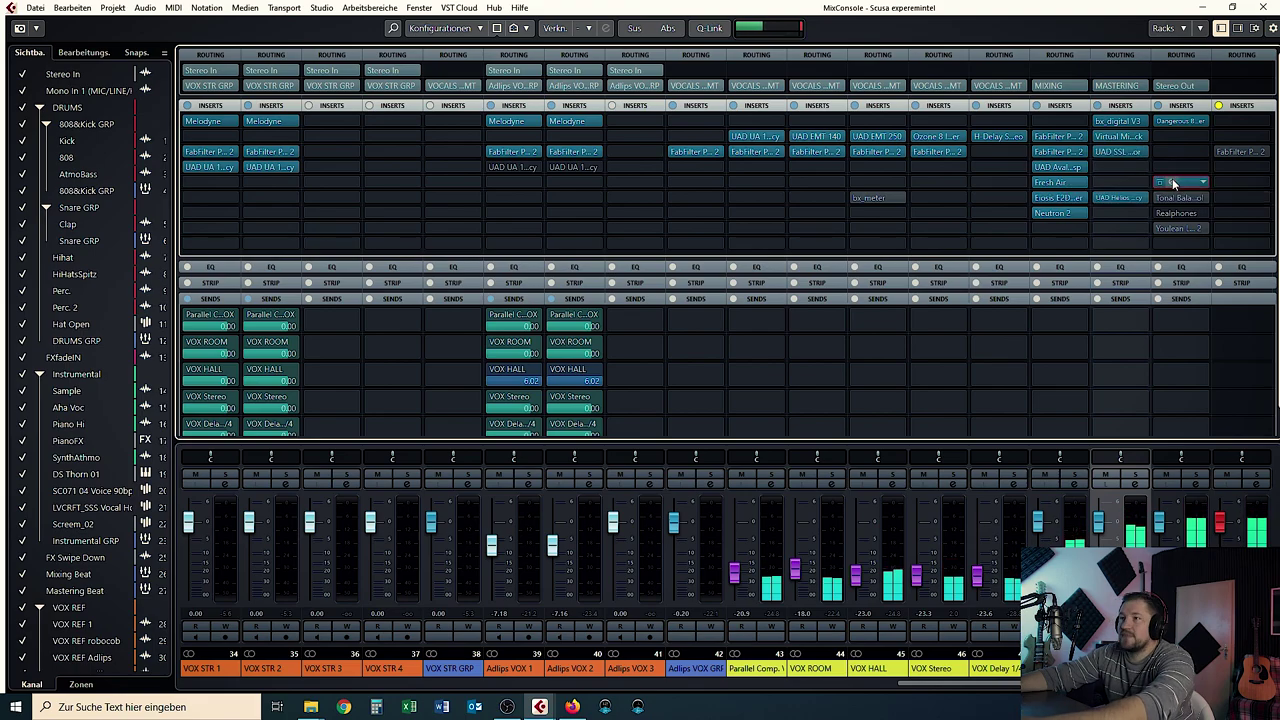
Open Ozone 8 in insert 5 of MASTERING, show its Reference view, and select the first B section of the reference track.
double_click(1173, 183)
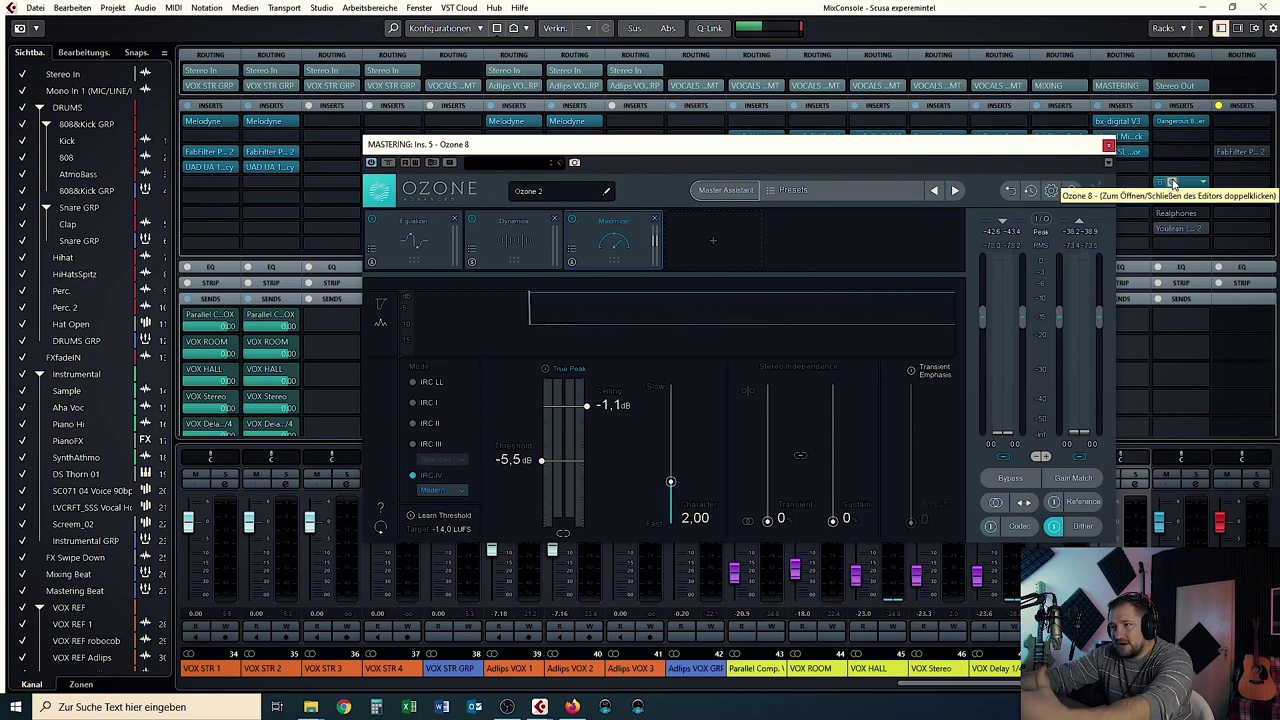
click(1128, 127)
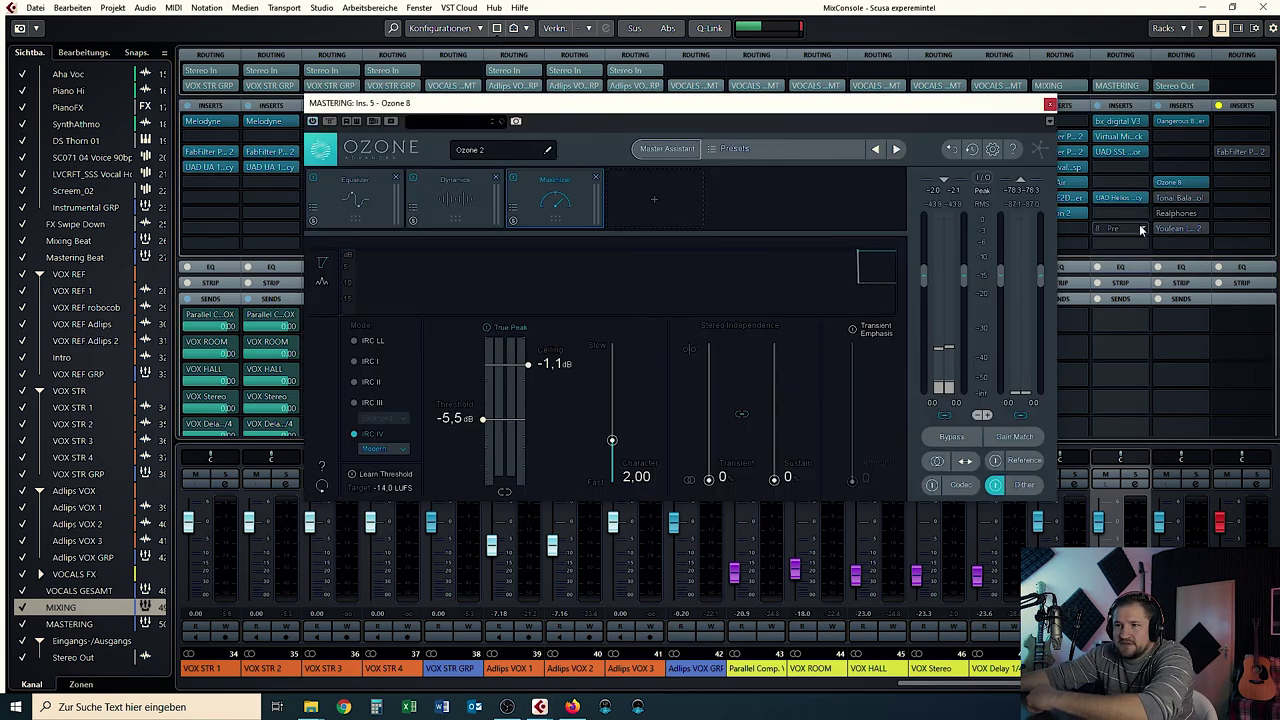
click(1030, 463)
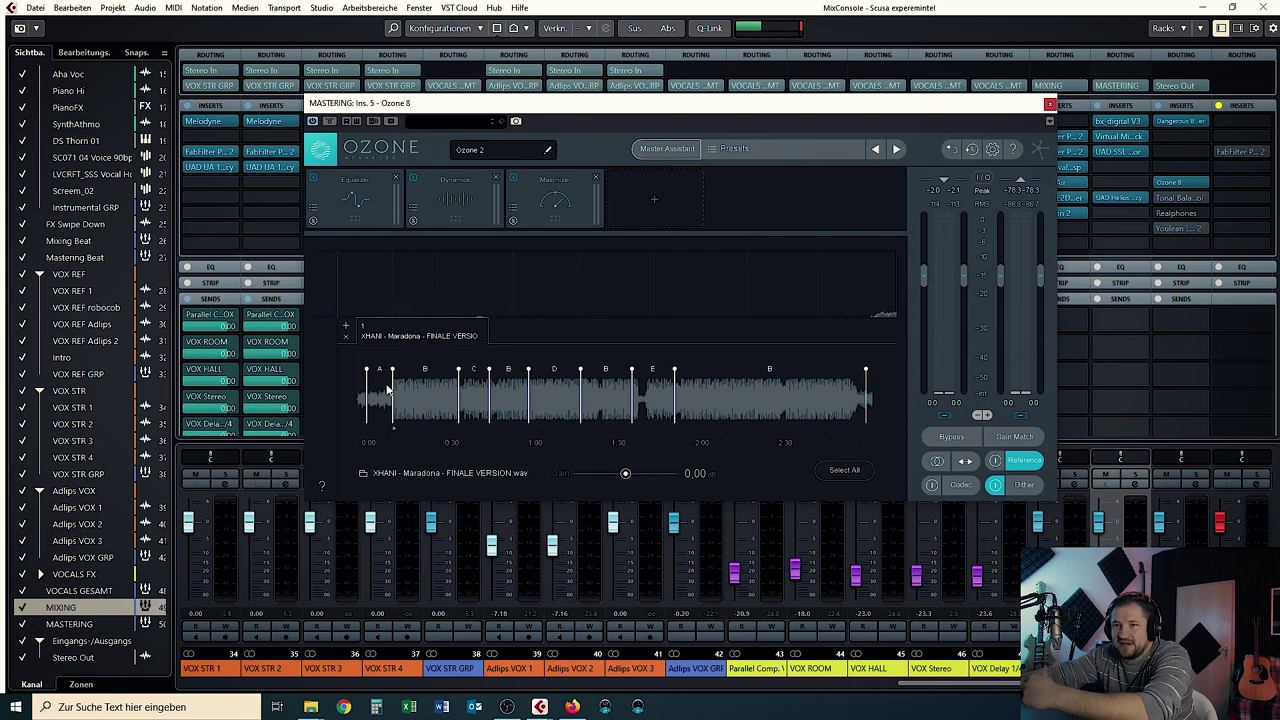
click(420, 392)
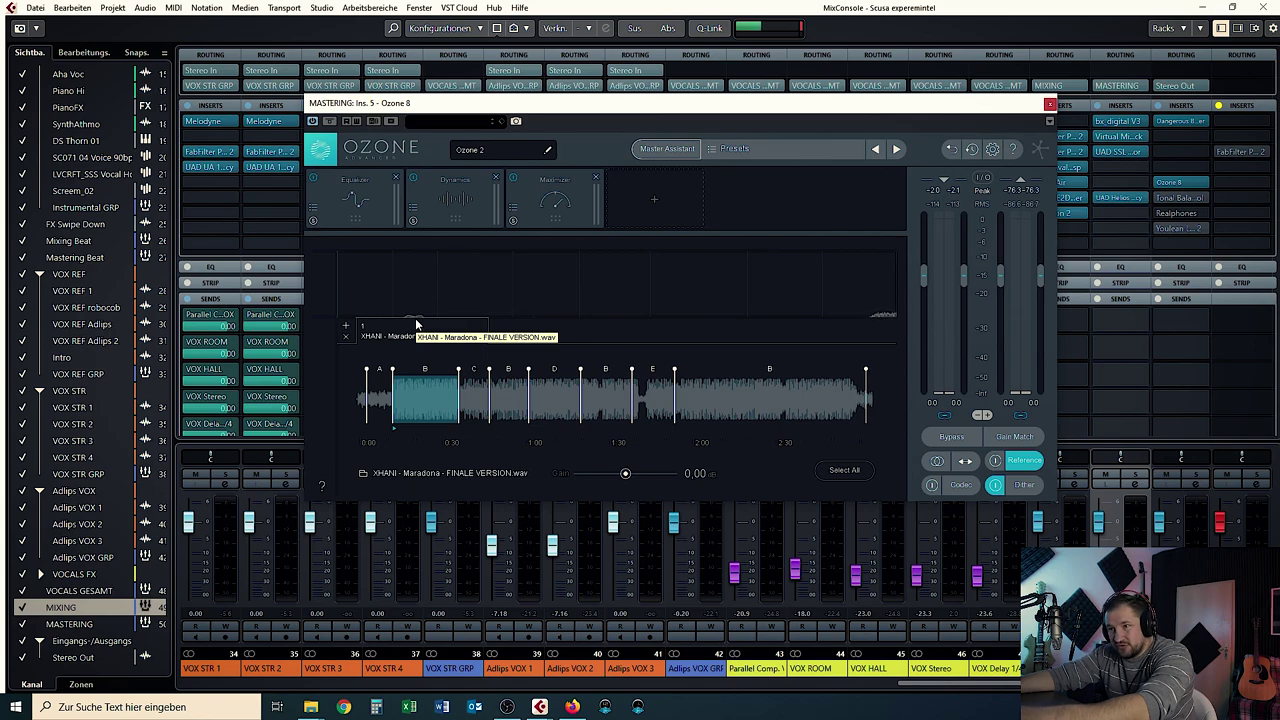
Compare the mix with the selected reference section using Reference A/B during playback, switch back to the mix, and close Ozone 8.
click(996, 464)
click(996, 464)
key(space)
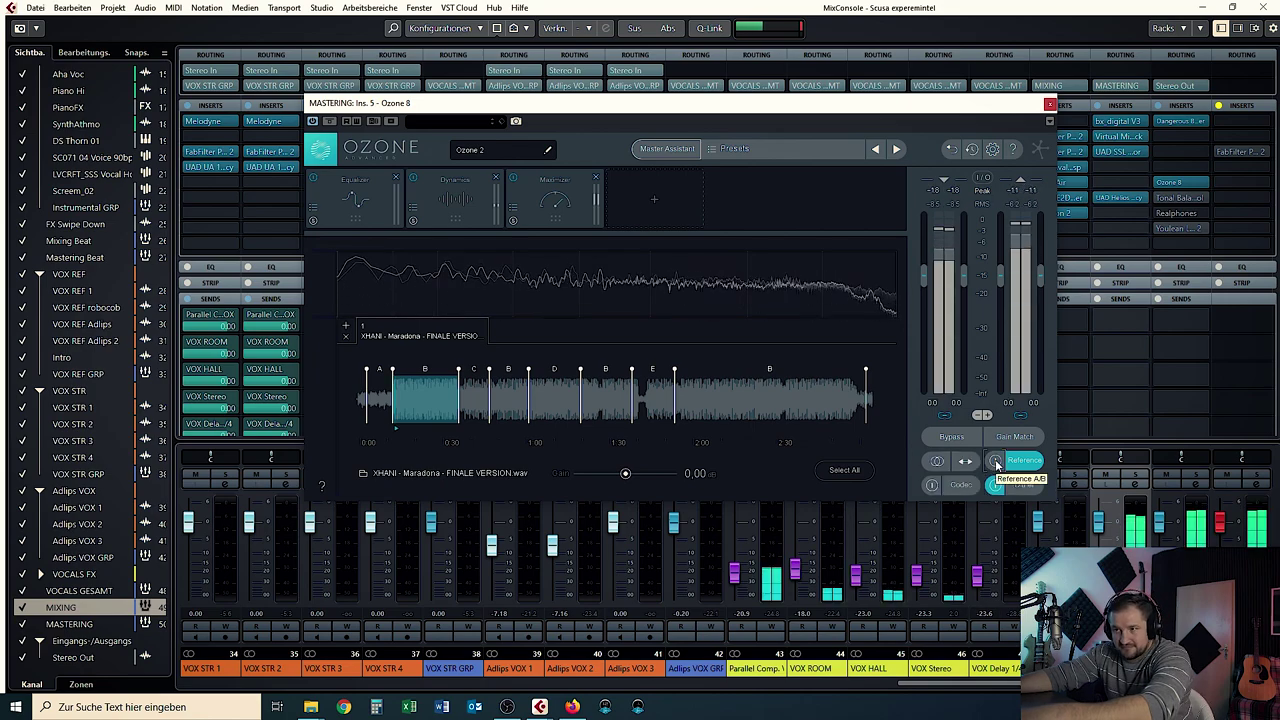
click(996, 463)
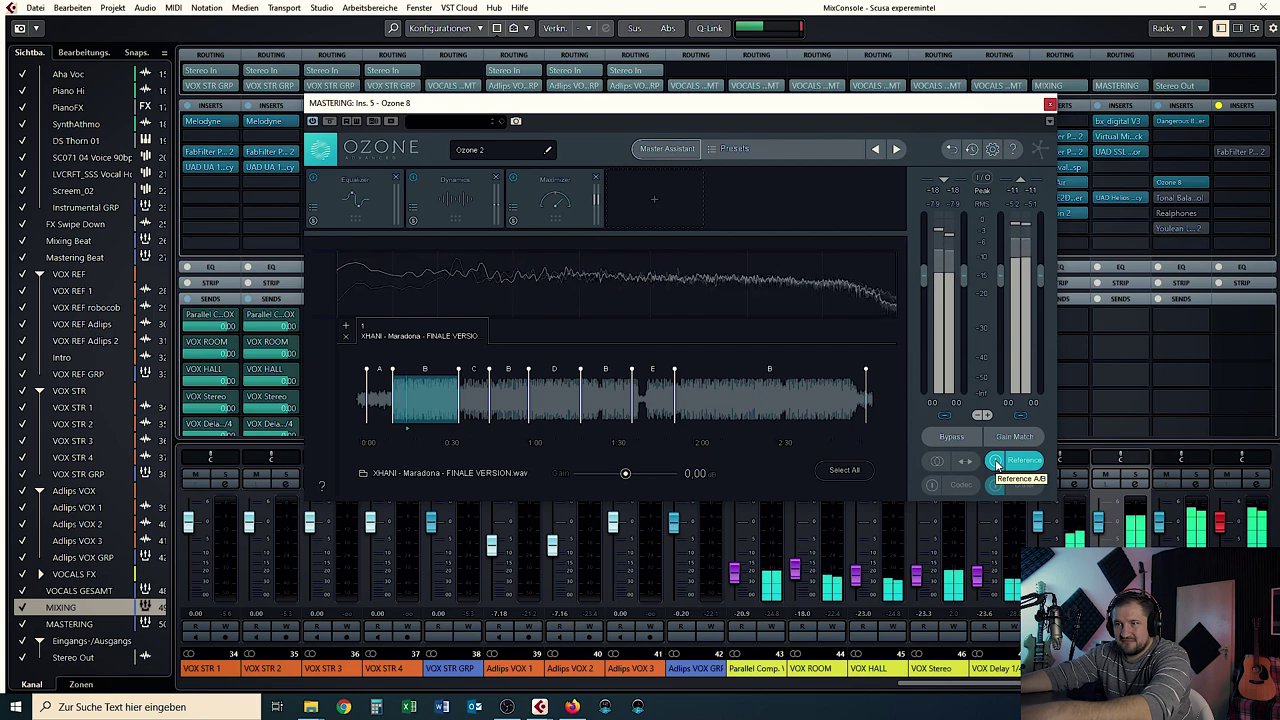
click(996, 463)
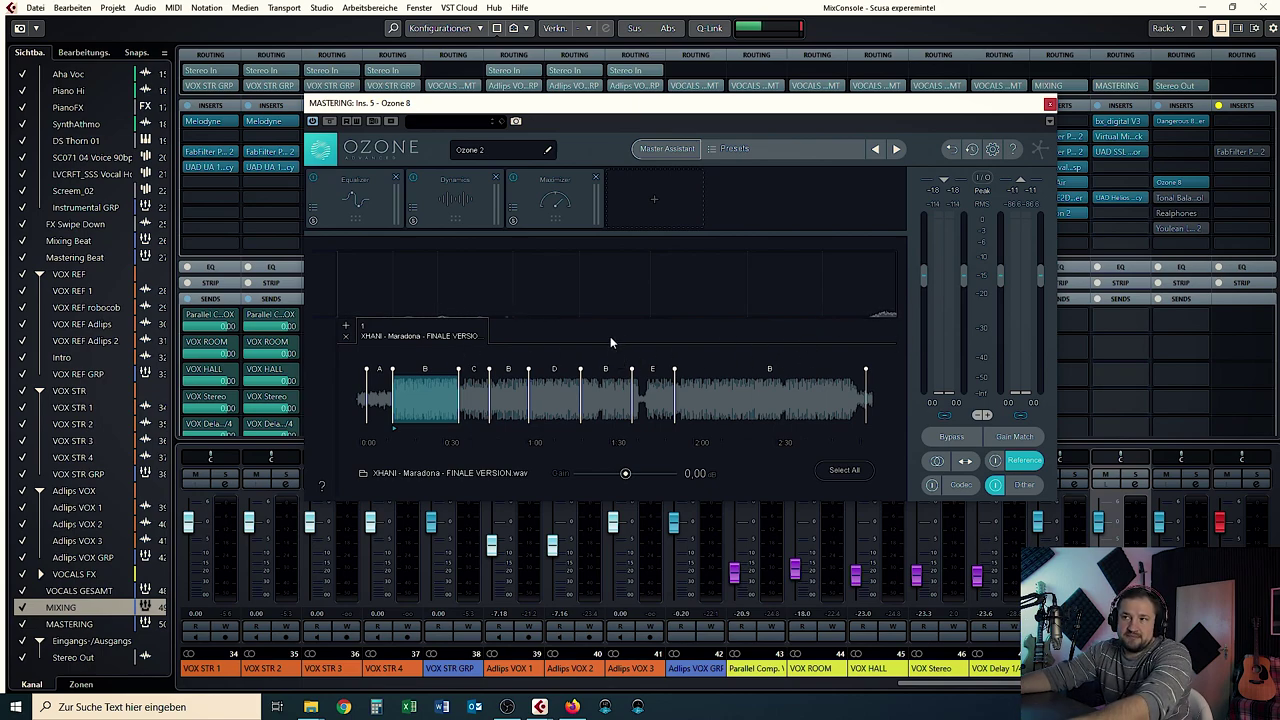
click(1166, 183)
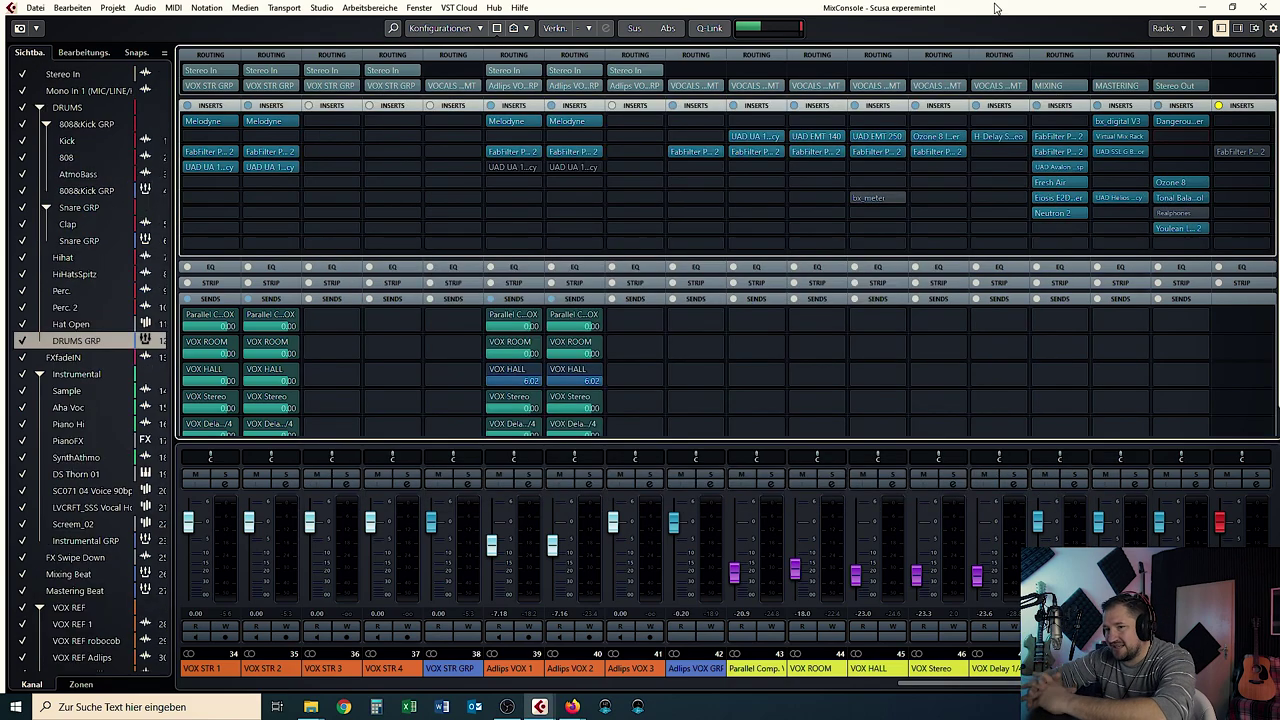